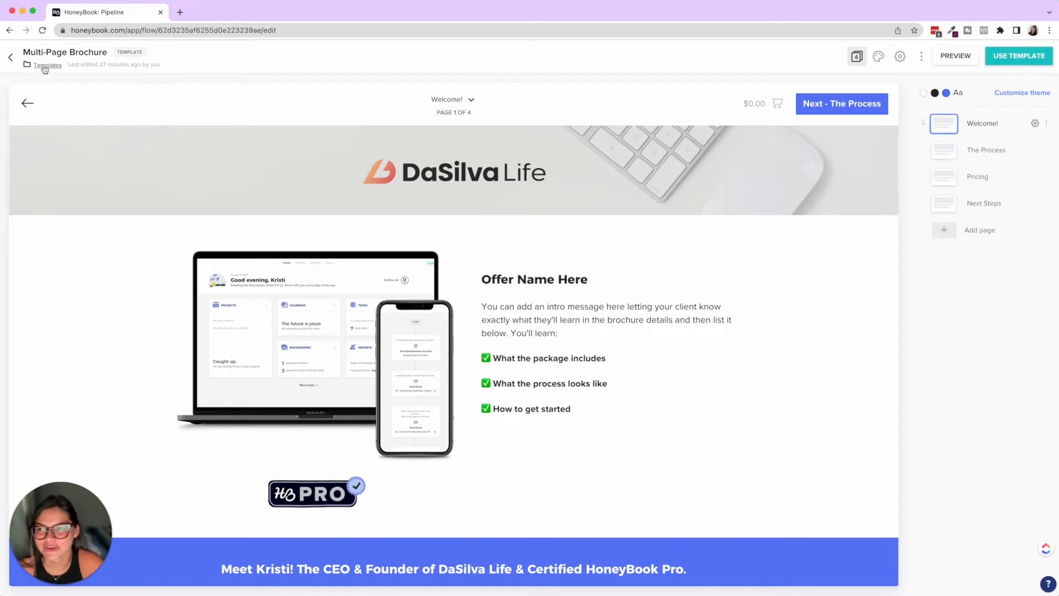
# Step: Return to the Templates folder and view the file types available for a new template
pyautogui.click(45, 68)
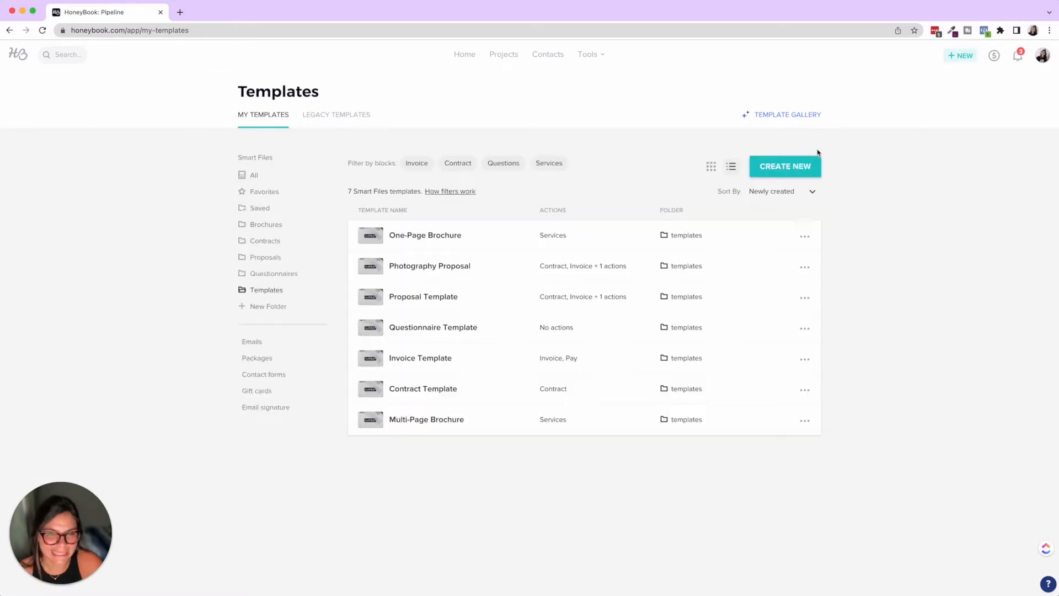
pyautogui.click(795, 169)
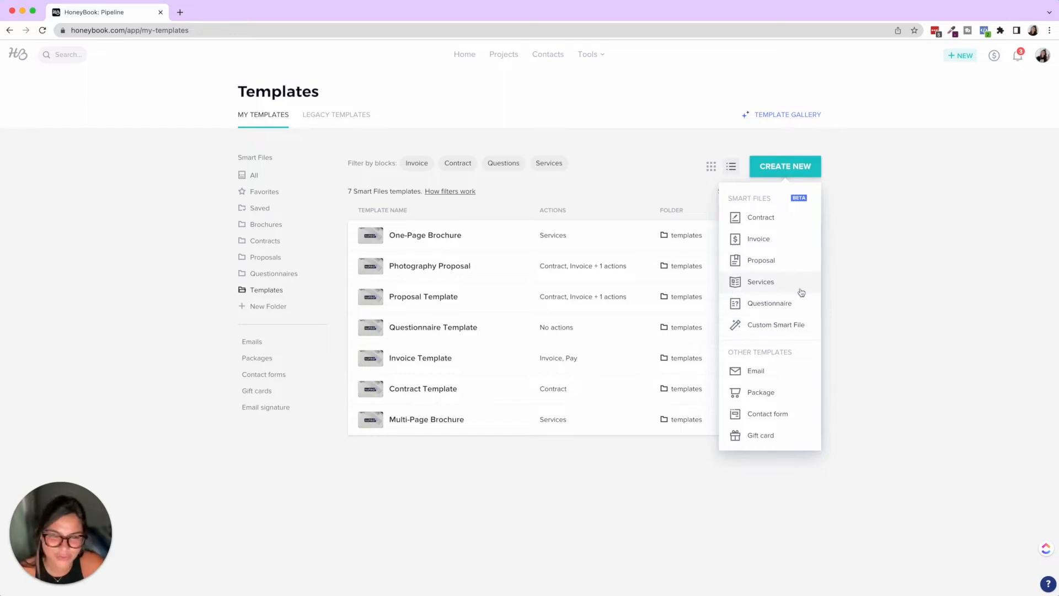
pyautogui.click(873, 278)
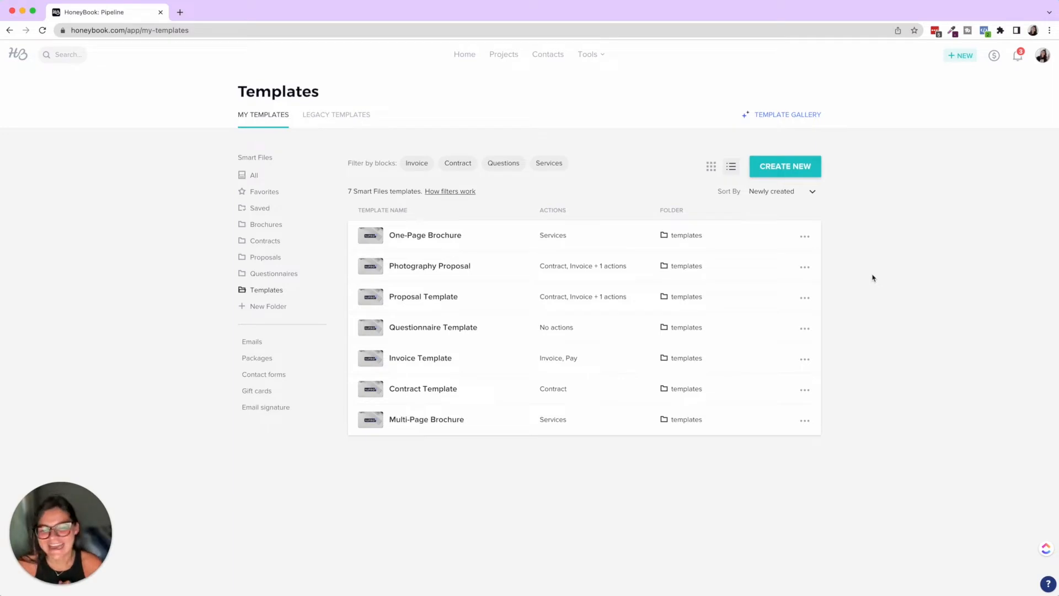
pyautogui.click(587, 60)
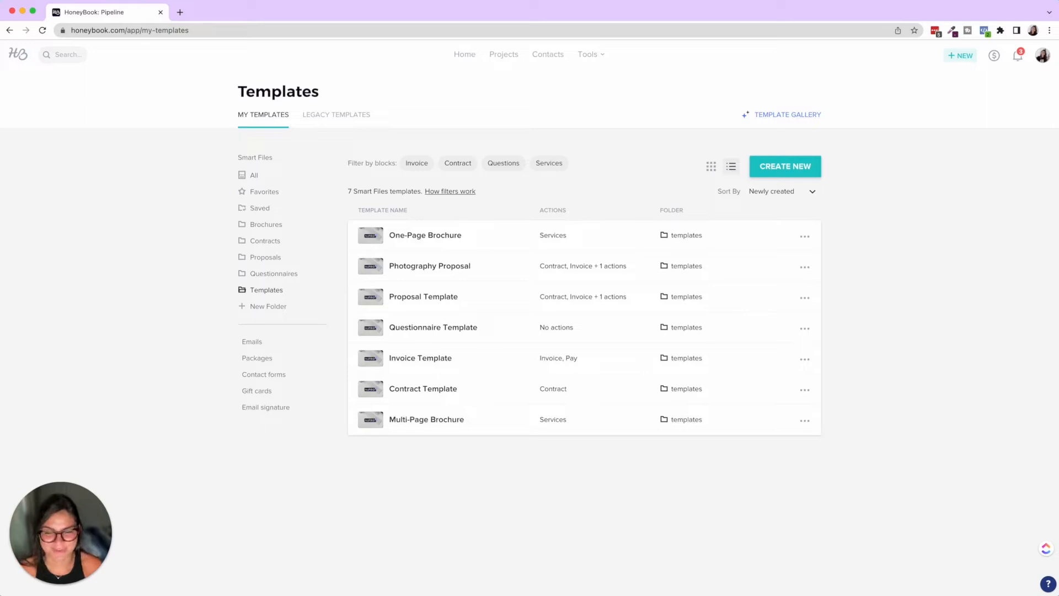
# Step: Open the Multi-Page Brochure template and examine the offer introduction and video section on its Welcome page
pyautogui.click(427, 428)
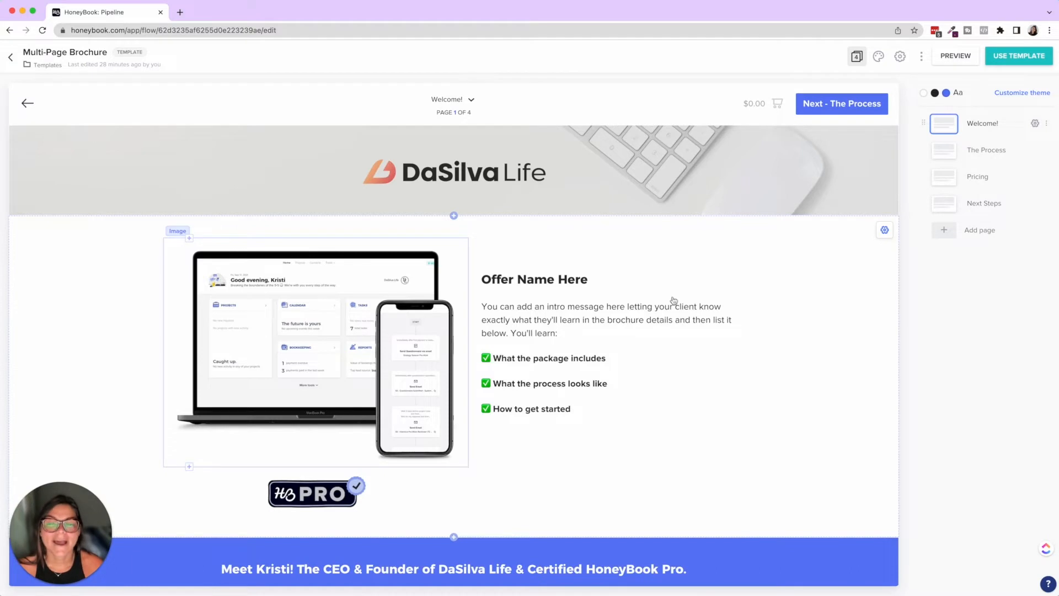
pyautogui.scroll(-2, 746, 274)
pyautogui.scroll(-1, 746, 274)
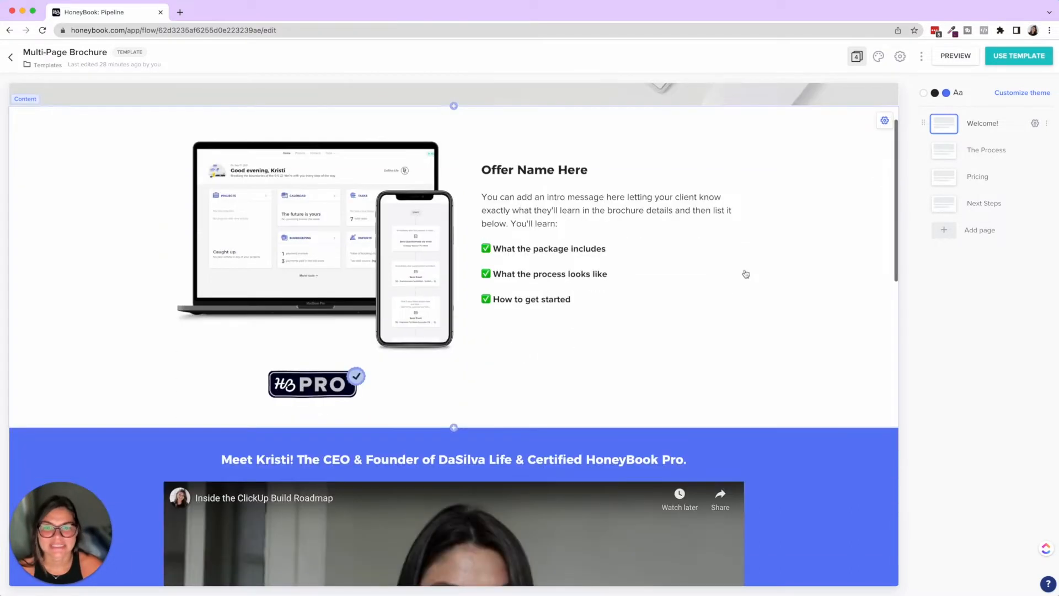
pyautogui.scroll(-1, 746, 275)
pyautogui.scroll(2, 746, 274)
pyautogui.scroll(2, 746, 274)
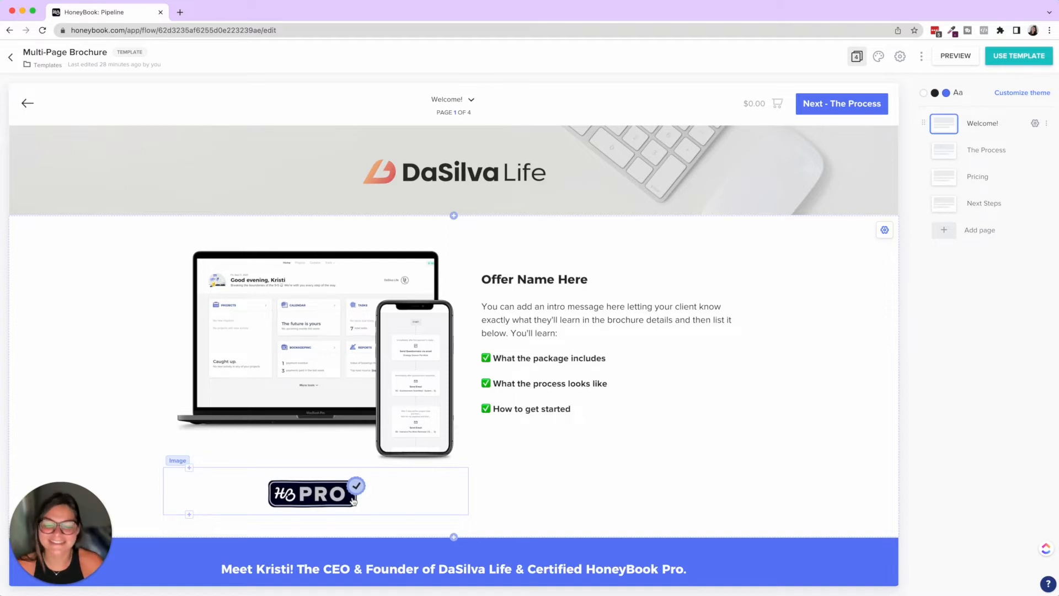
pyautogui.scroll(-7, 354, 501)
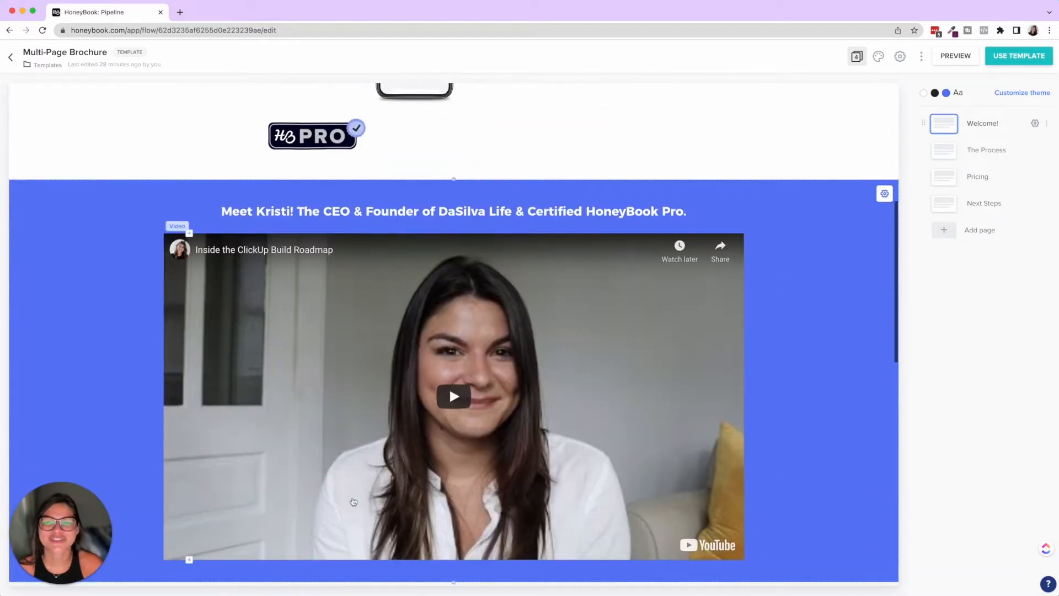
pyautogui.scroll(-1, 706, 428)
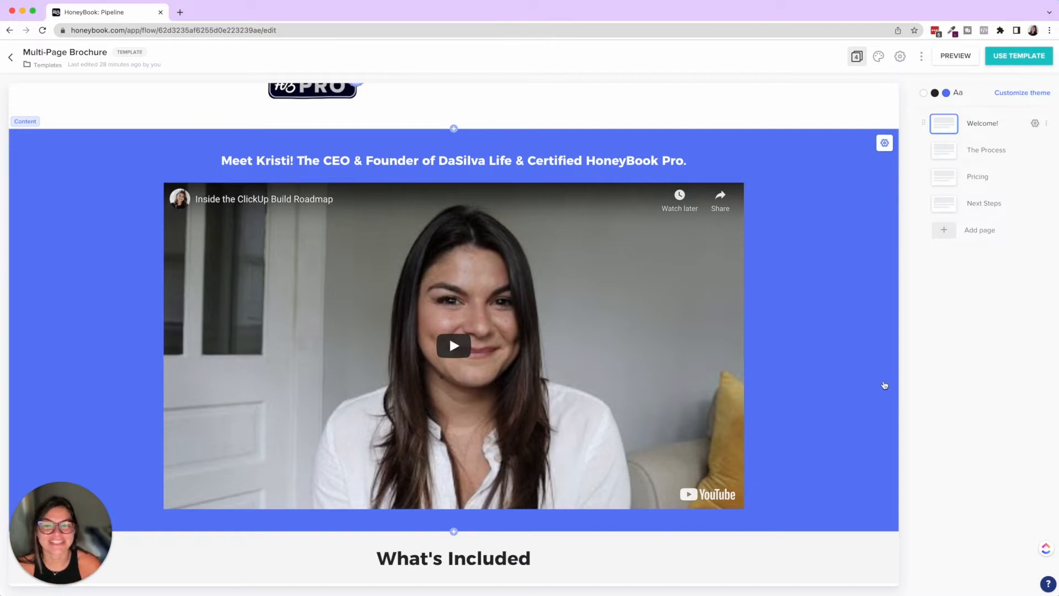
# Step: Inspect the Welcome page video's URL and alignment settings, trying Left and restoring Center
pyautogui.click(283, 206)
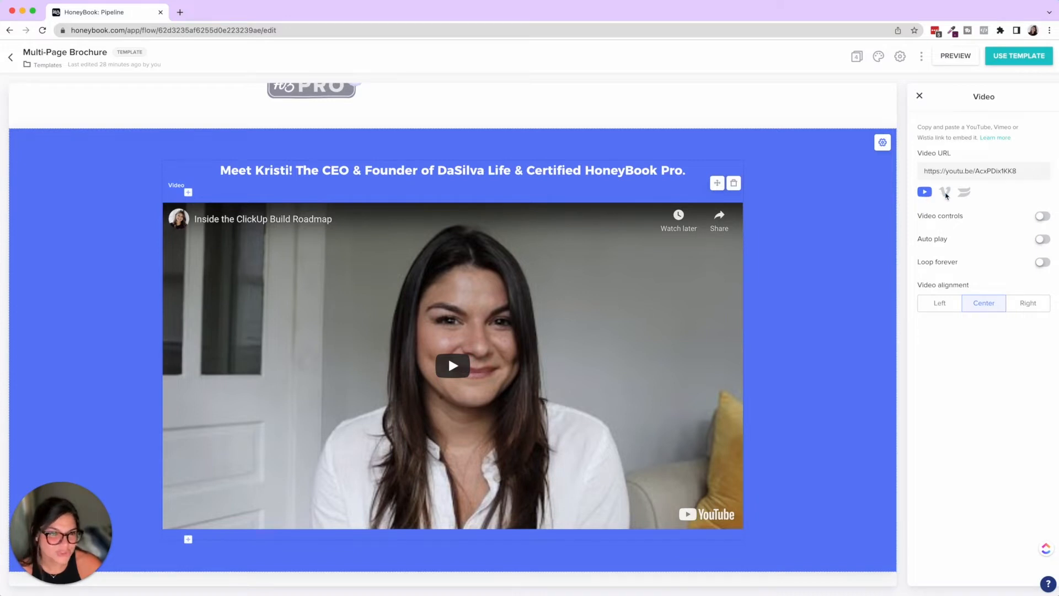
pyautogui.doubleClick(1034, 172)
pyautogui.tripleClick(1035, 172)
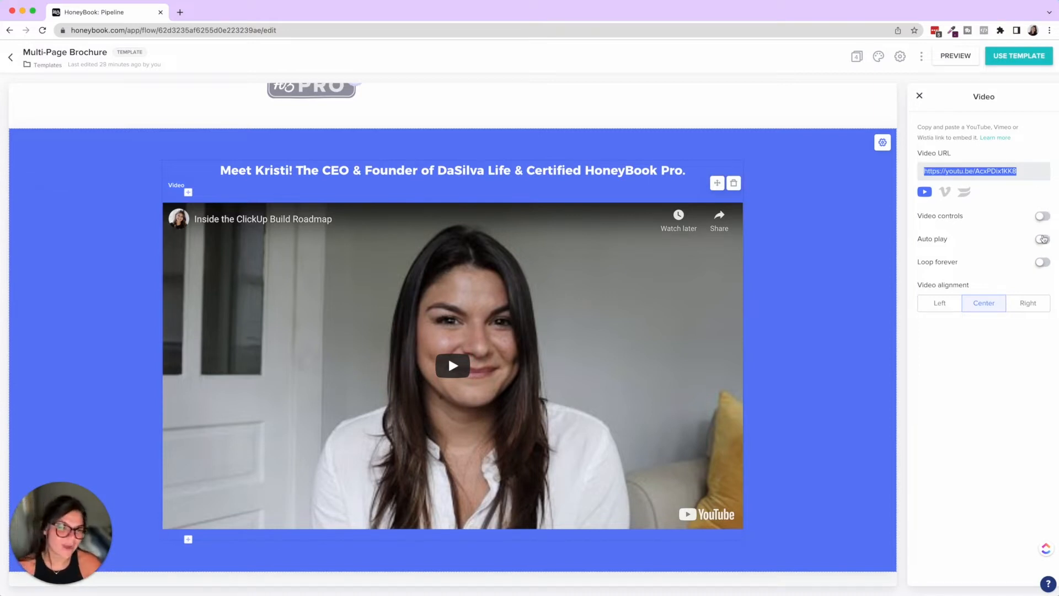
pyautogui.click(942, 305)
pyautogui.click(976, 303)
pyautogui.click(845, 222)
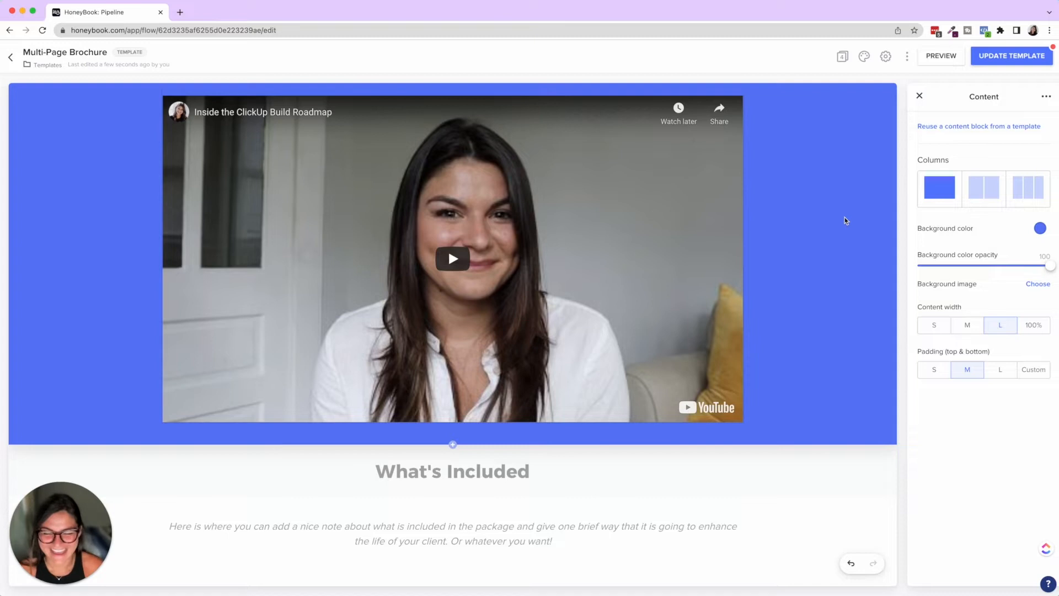
# Step: Review the Welcome page from the offer introduction through What's Included to the testimonial, and close the content block settings
pyautogui.scroll(-1, 846, 220)
pyautogui.scroll(2, 846, 221)
pyautogui.scroll(-4, 847, 220)
pyautogui.scroll(10, 846, 220)
pyautogui.scroll(-3, 846, 220)
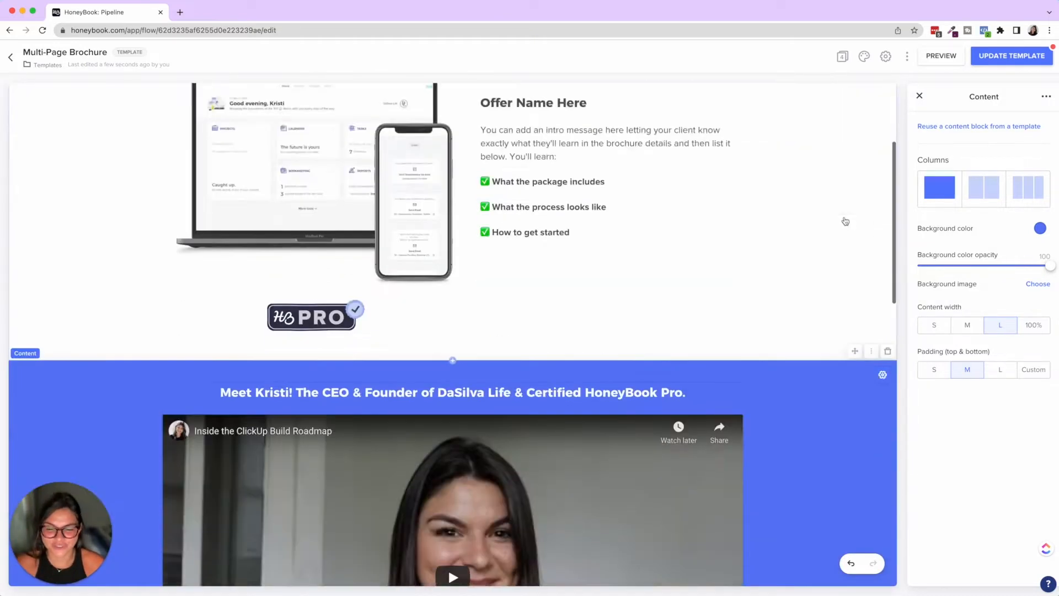
pyautogui.scroll(-4, 845, 221)
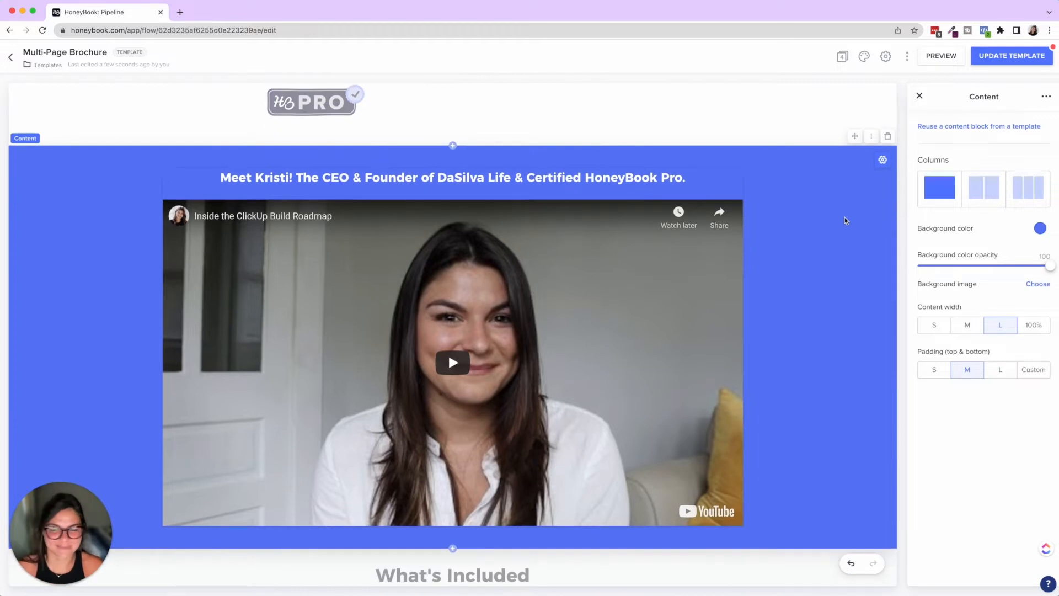
pyautogui.scroll(-8, 846, 221)
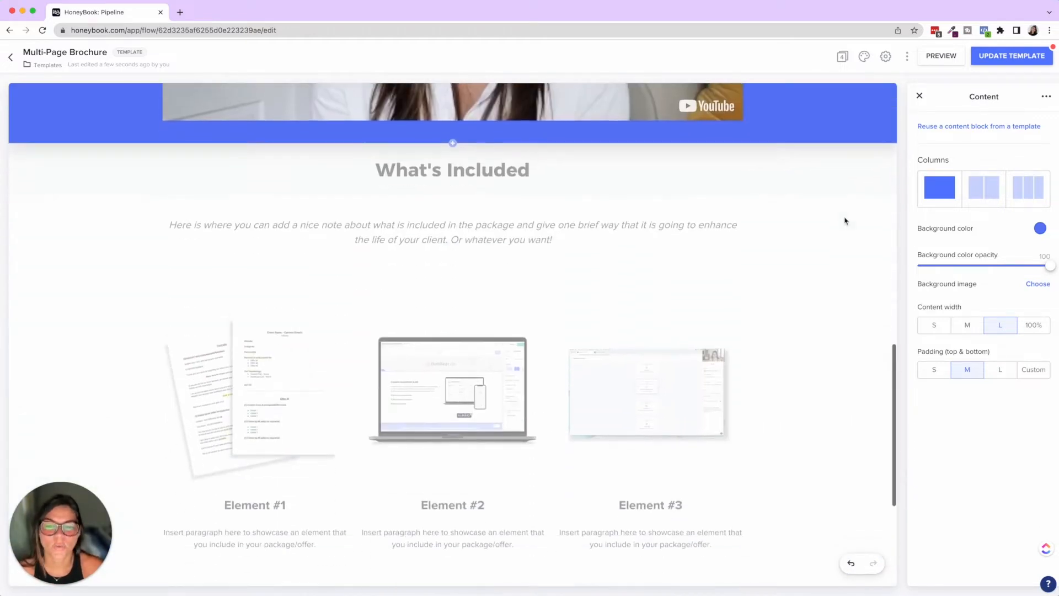
pyautogui.scroll(-3, 846, 221)
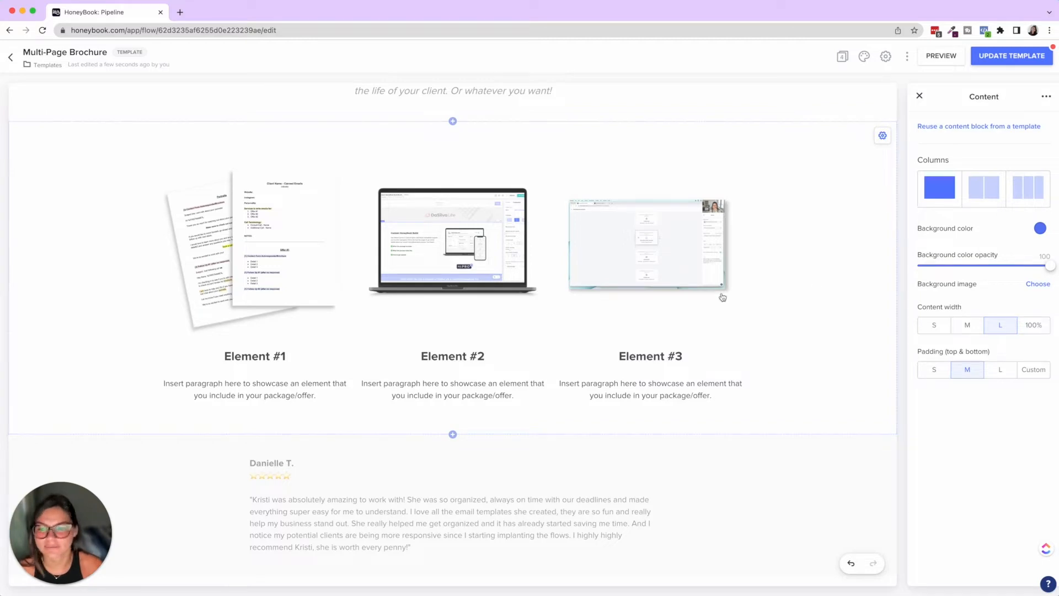
pyautogui.scroll(-3, 714, 280)
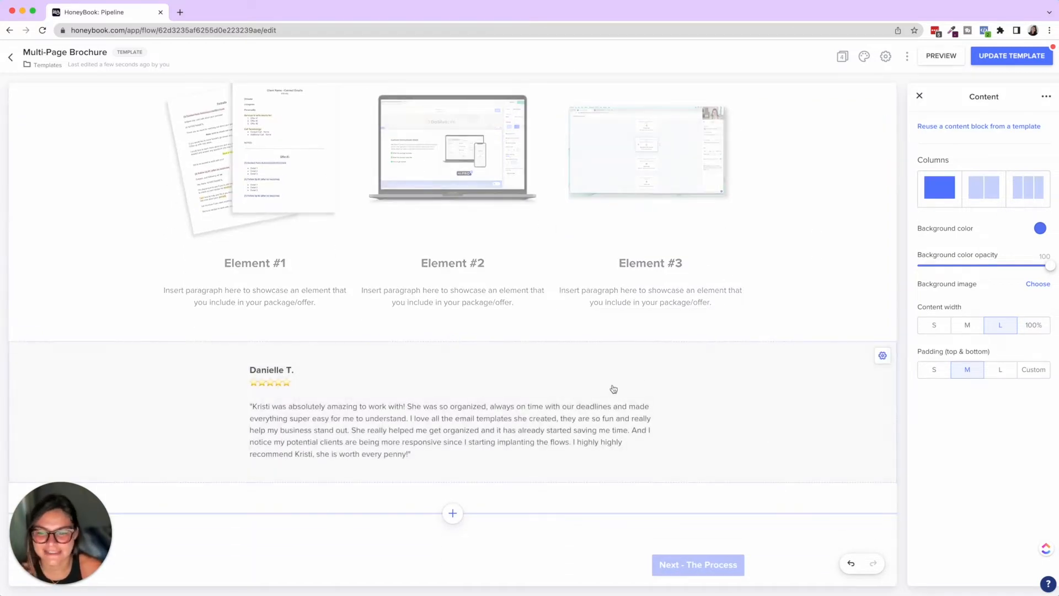
pyautogui.scroll(10, 612, 386)
pyautogui.scroll(6, 614, 388)
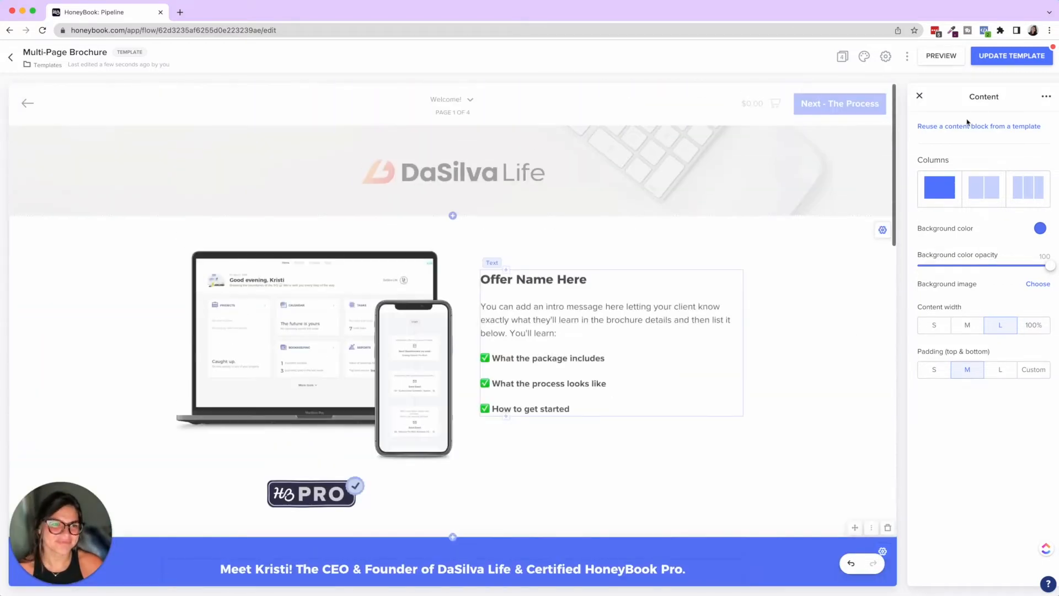
pyautogui.click(920, 96)
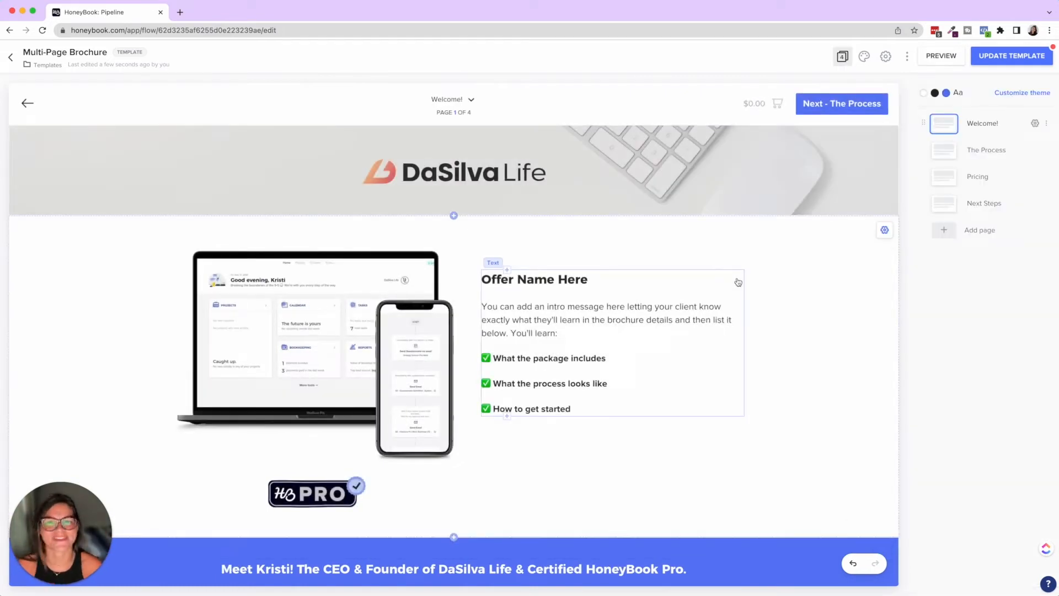
# Step: Open The Process page of the brochure and review its numbered process sections
pyautogui.click(981, 149)
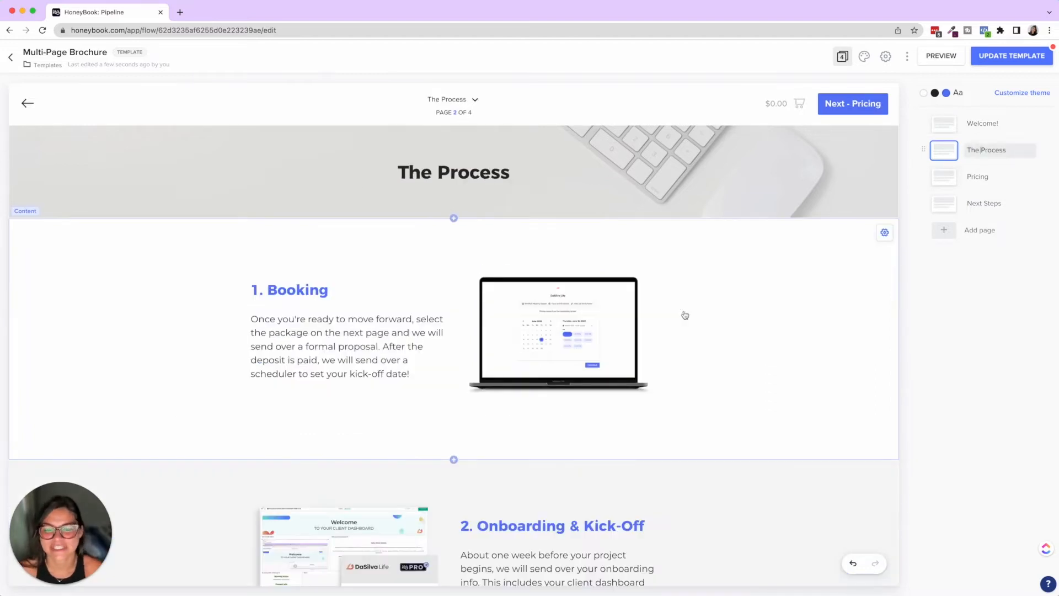
pyautogui.scroll(-3, 685, 315)
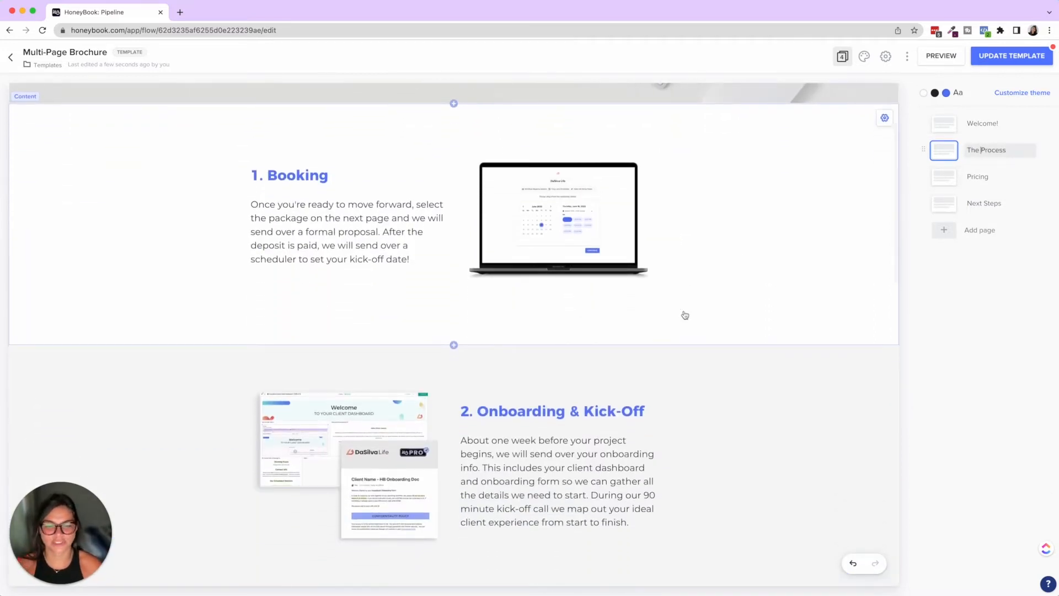
pyautogui.scroll(-5, 684, 315)
pyautogui.scroll(7, 685, 315)
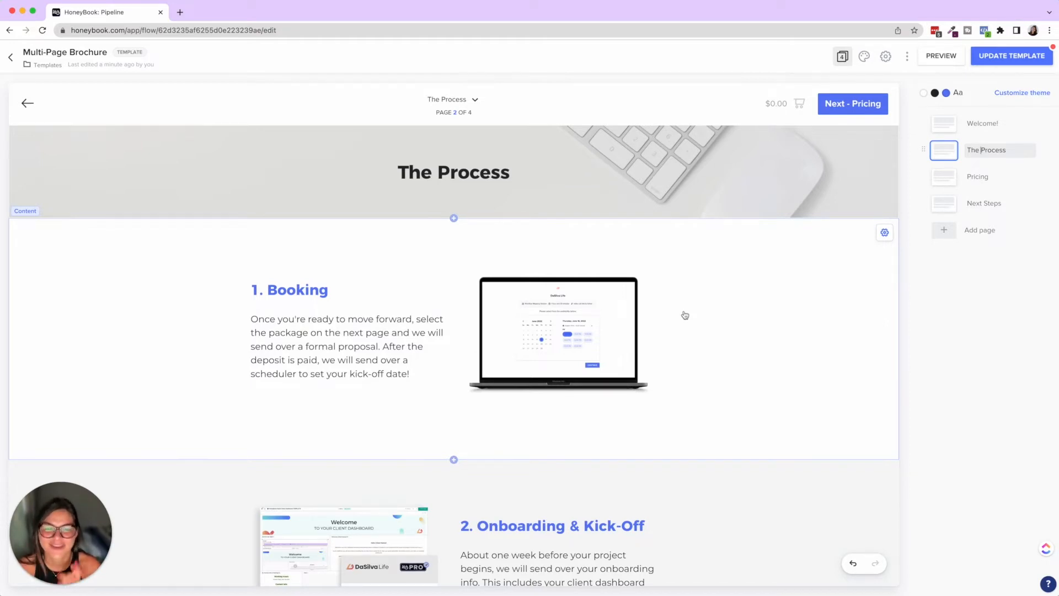
# Step: Open the brochure's Pricing page and examine its services block with the offer and additional items
pyautogui.click(982, 176)
pyautogui.scroll(-3, 740, 312)
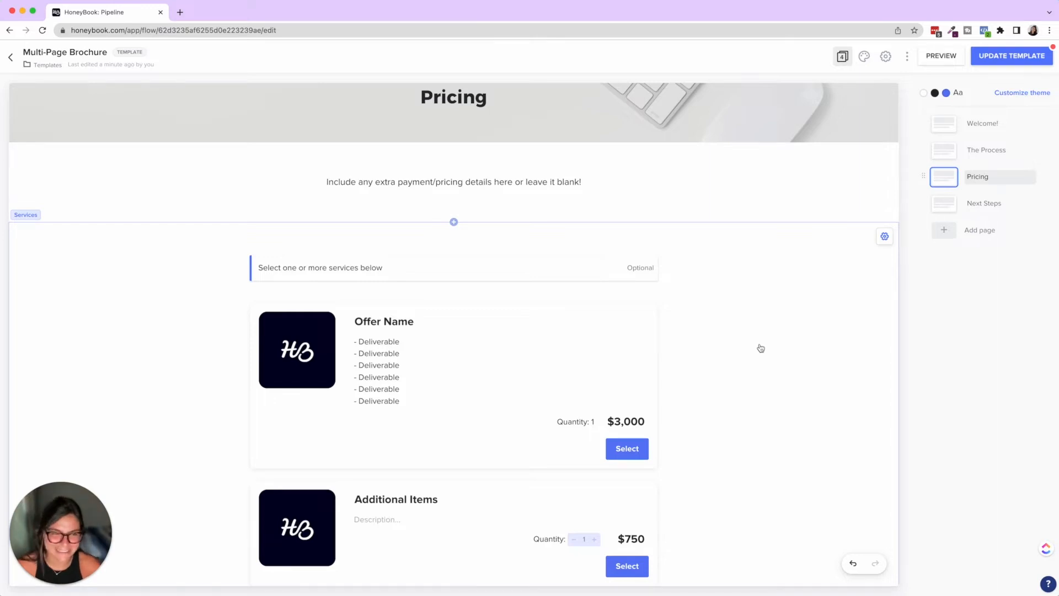
pyautogui.scroll(-5, 760, 348)
pyautogui.scroll(5, 761, 348)
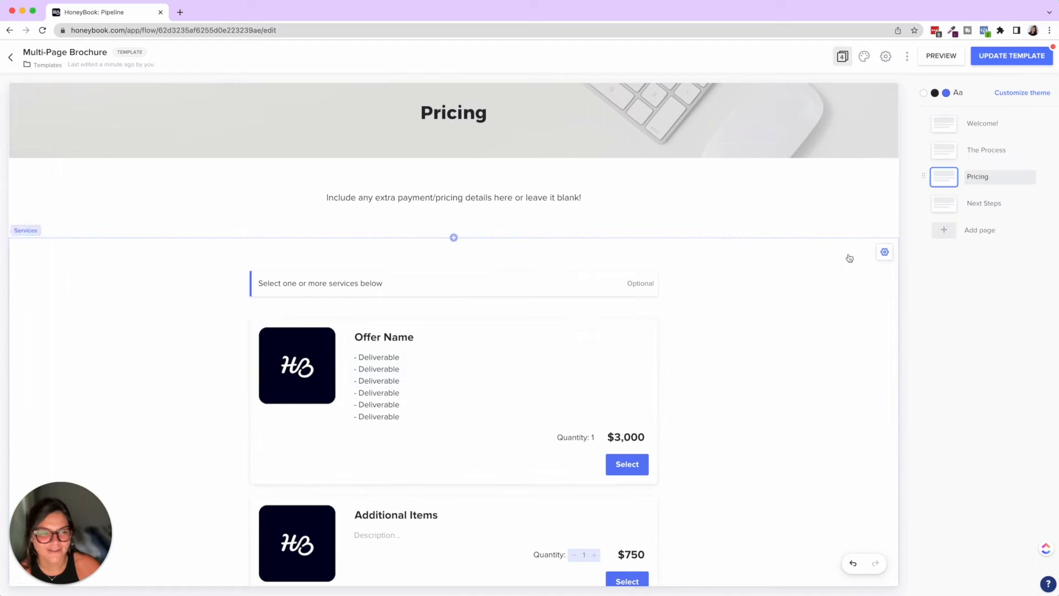
# Step: Review the Next Steps page's consult call links and questions, and go back to the Welcome page
pyautogui.click(993, 203)
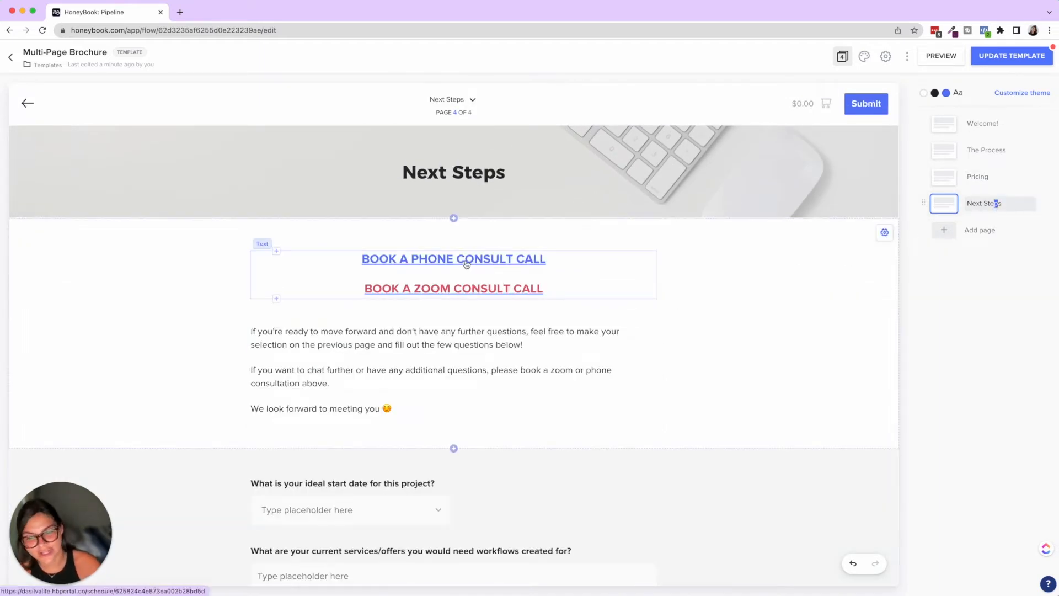
pyautogui.scroll(-6, 467, 264)
pyautogui.scroll(6, 467, 264)
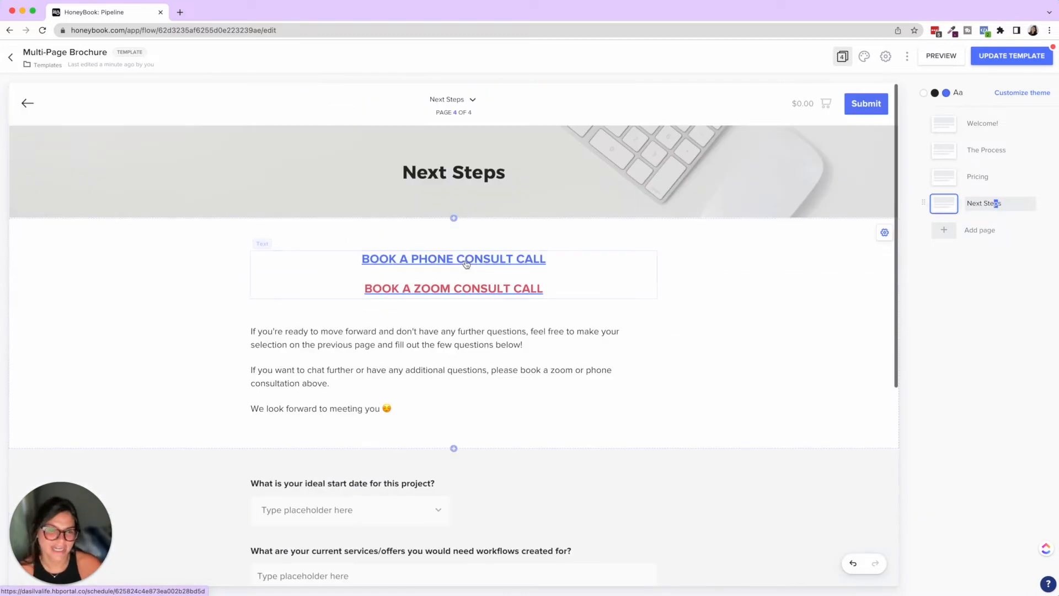
pyautogui.click(1002, 119)
# Step: Open the One-Page Brochure from the Templates folder and preview it as a client
pyautogui.click(48, 65)
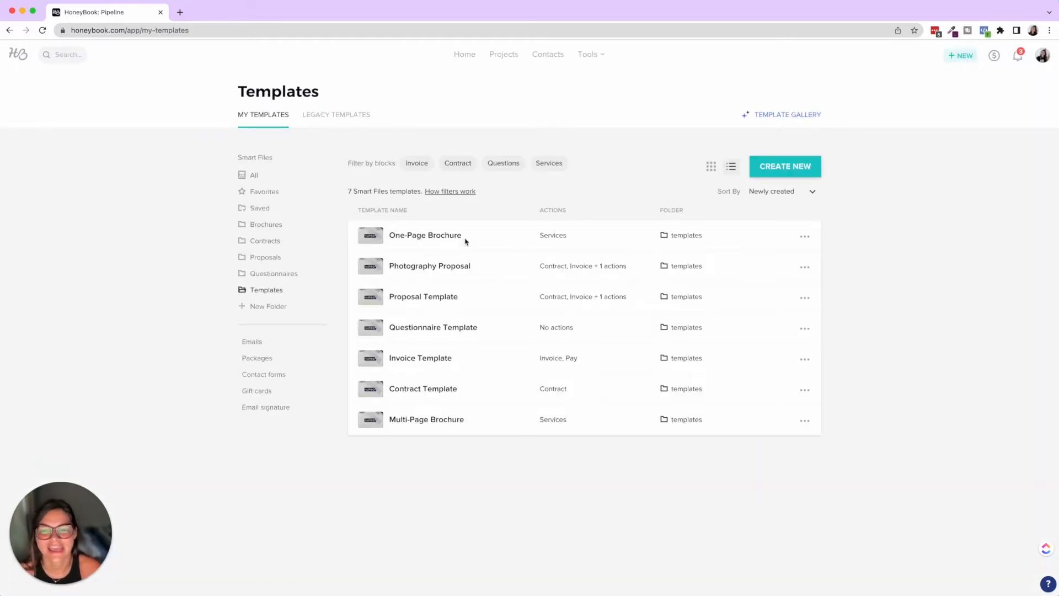
pyautogui.click(465, 238)
pyautogui.click(966, 56)
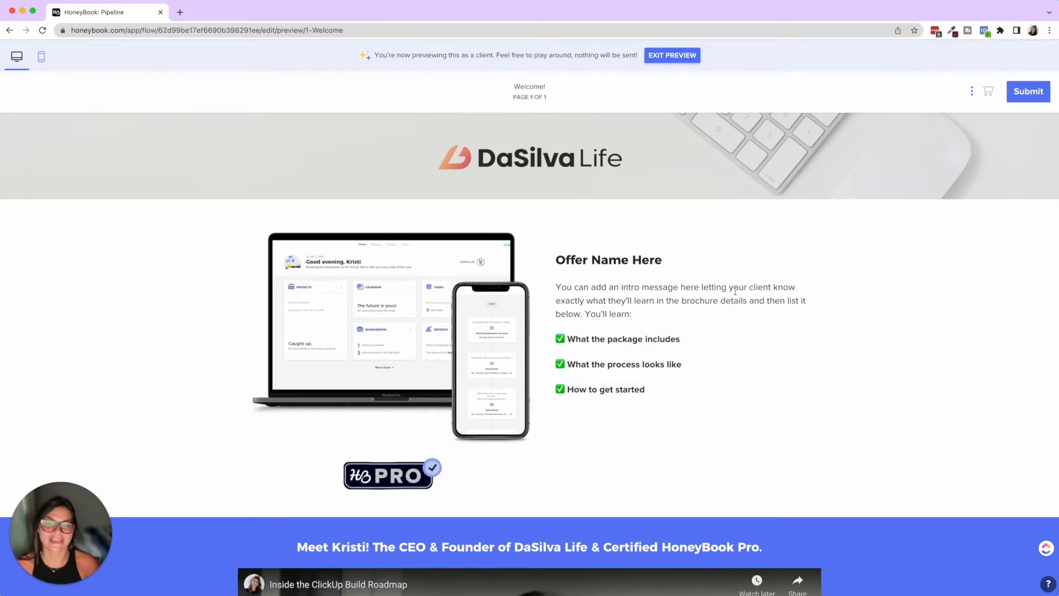
# Step: Review the One-Page Brochure preview from the offer introduction to the closing questions, and exit the preview
pyautogui.scroll(-10, 735, 290)
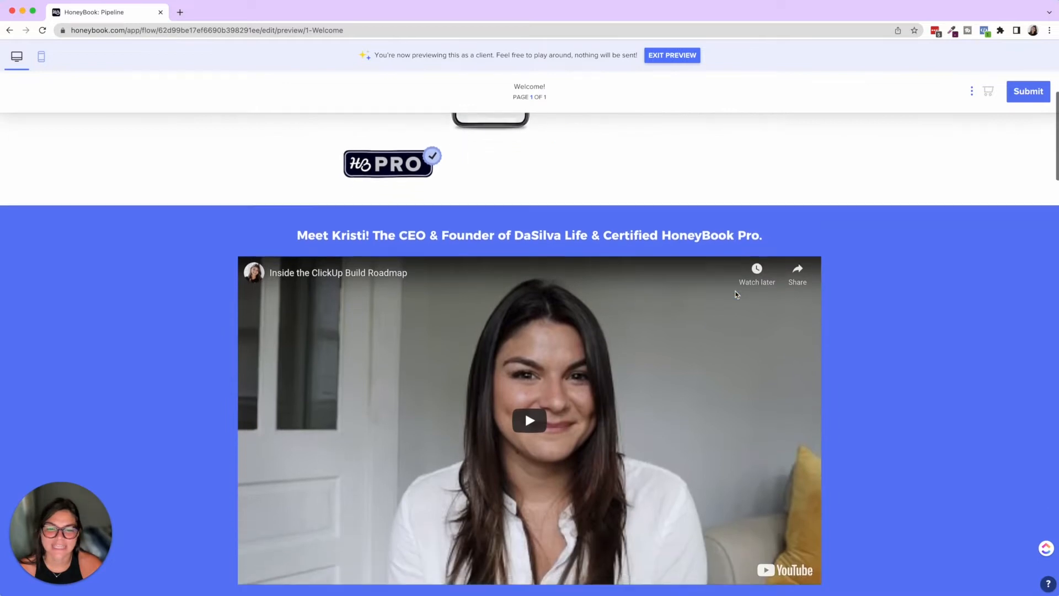
pyautogui.scroll(-10, 736, 294)
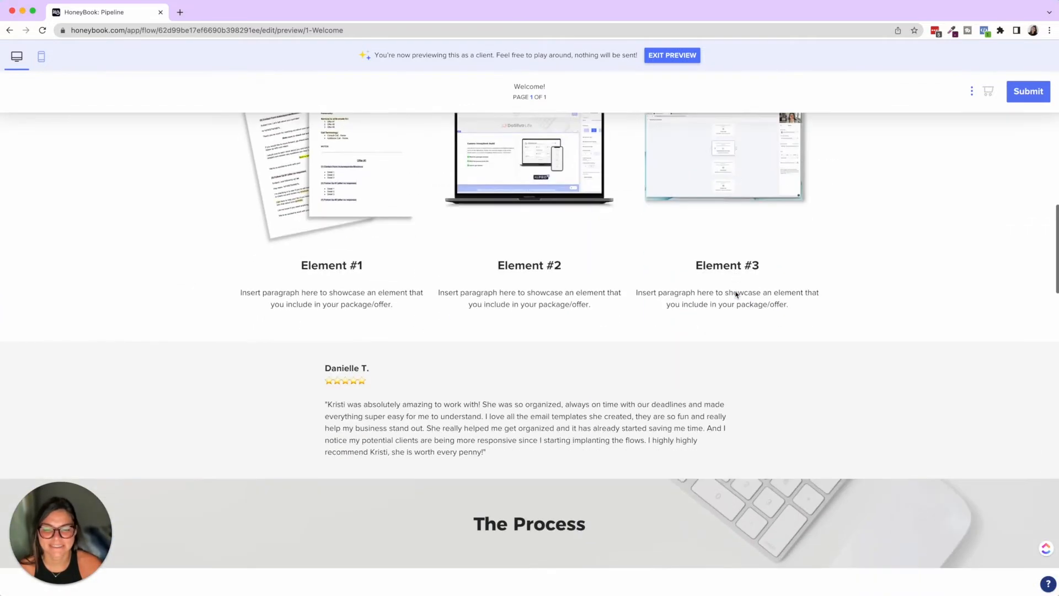
pyautogui.scroll(-10, 735, 294)
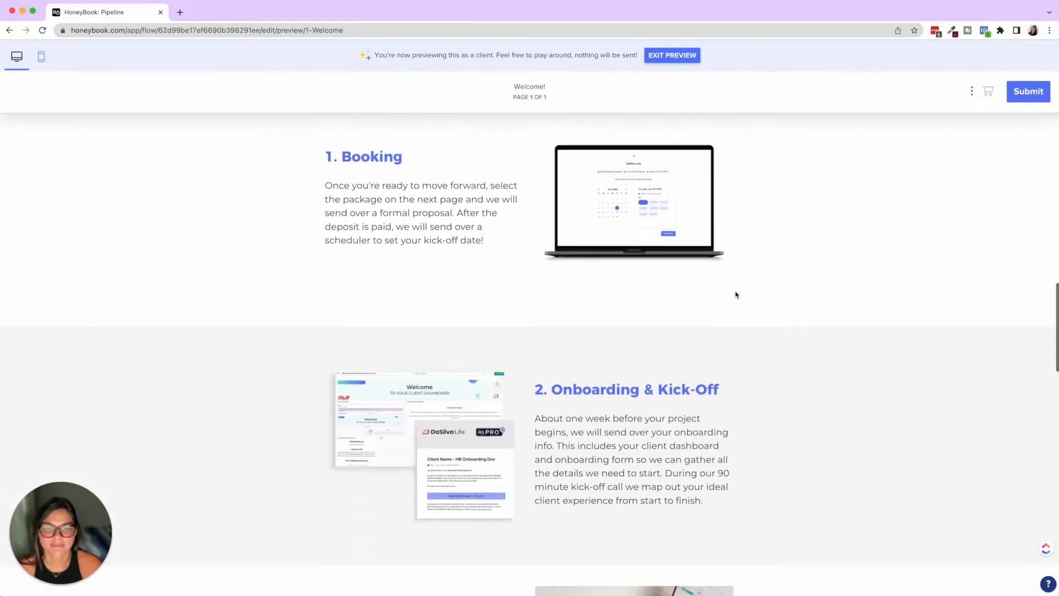
pyautogui.scroll(-10, 736, 294)
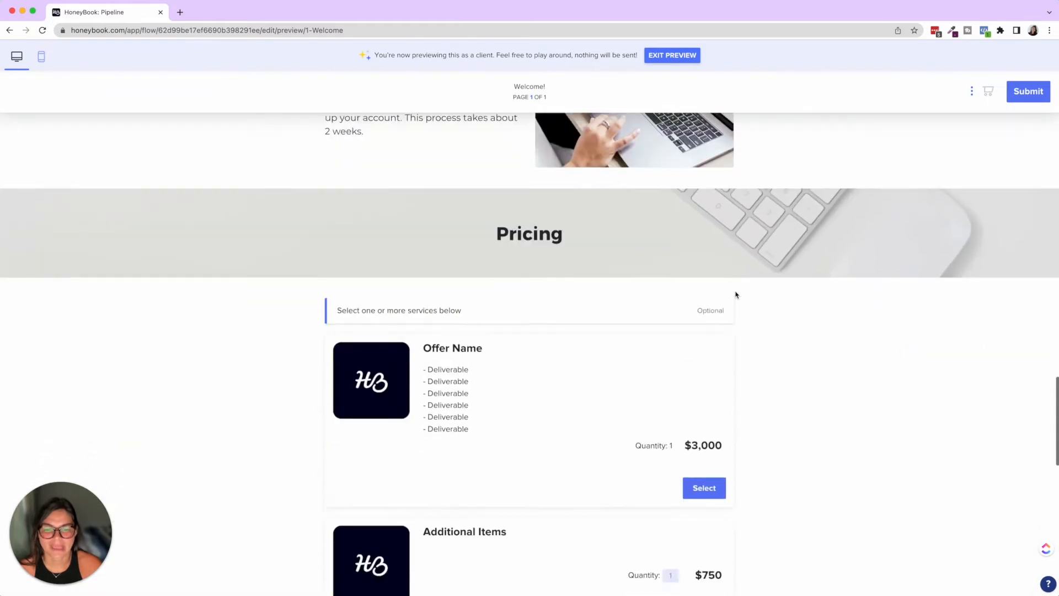
pyautogui.scroll(-10, 735, 295)
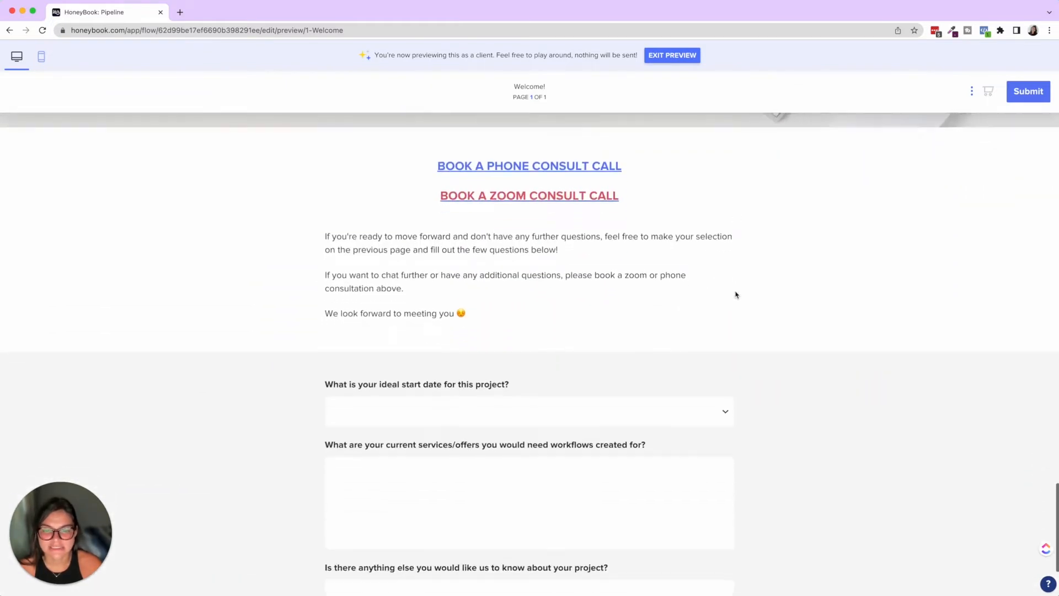
pyautogui.scroll(20, 735, 295)
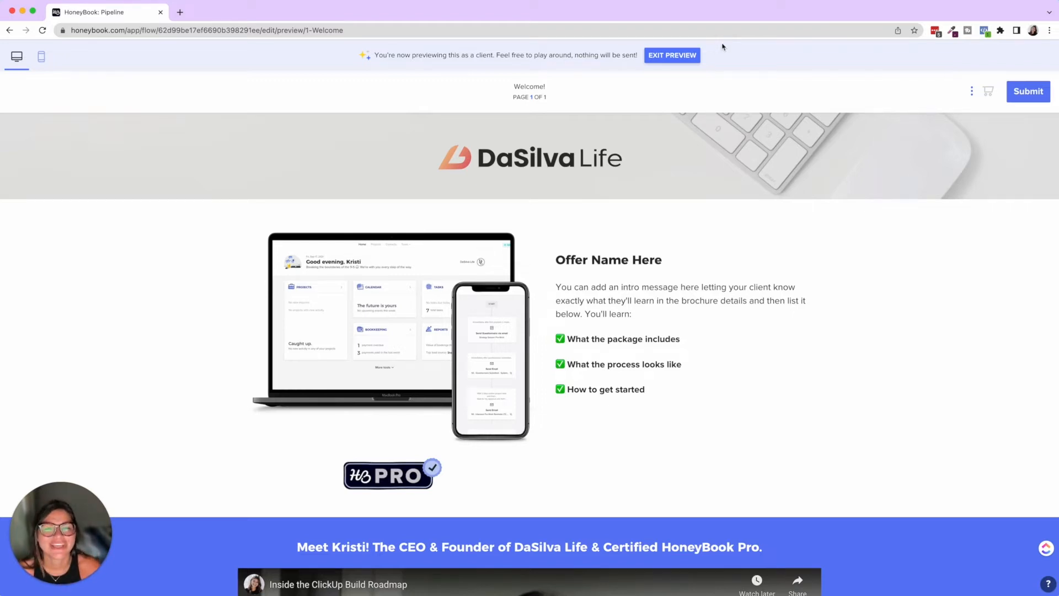
pyautogui.click(689, 57)
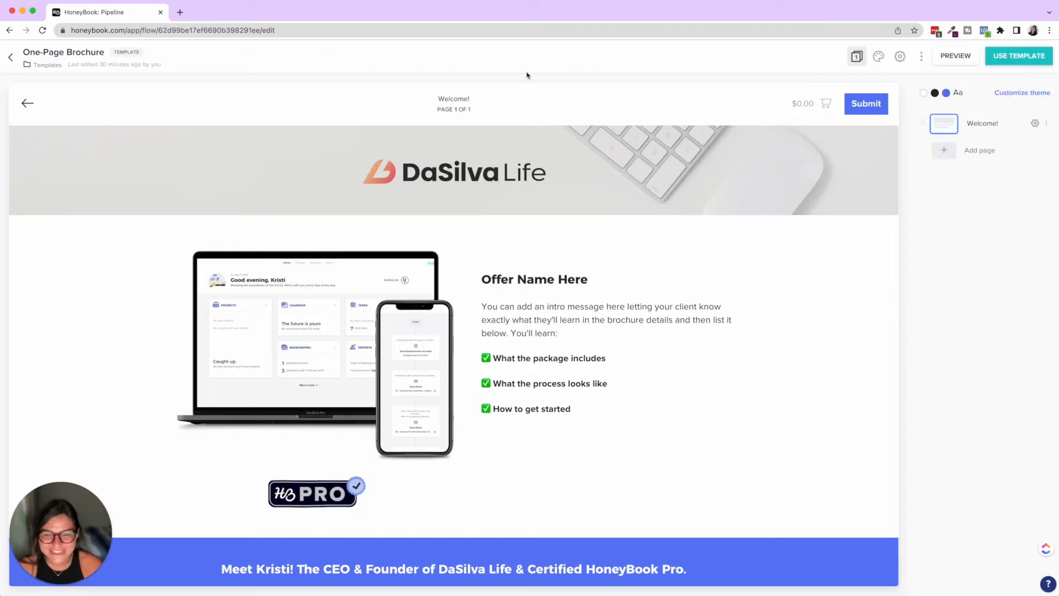
# Step: Open the Multi-Page Brochure from the Templates folder and select the logo banner block on its Welcome page
pyautogui.click(48, 66)
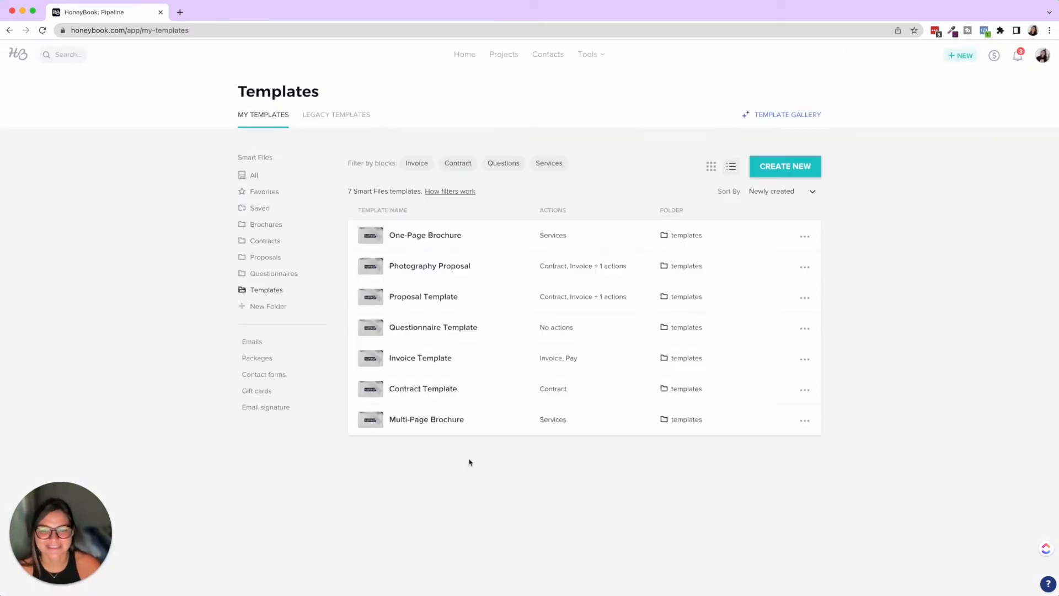
pyautogui.click(459, 427)
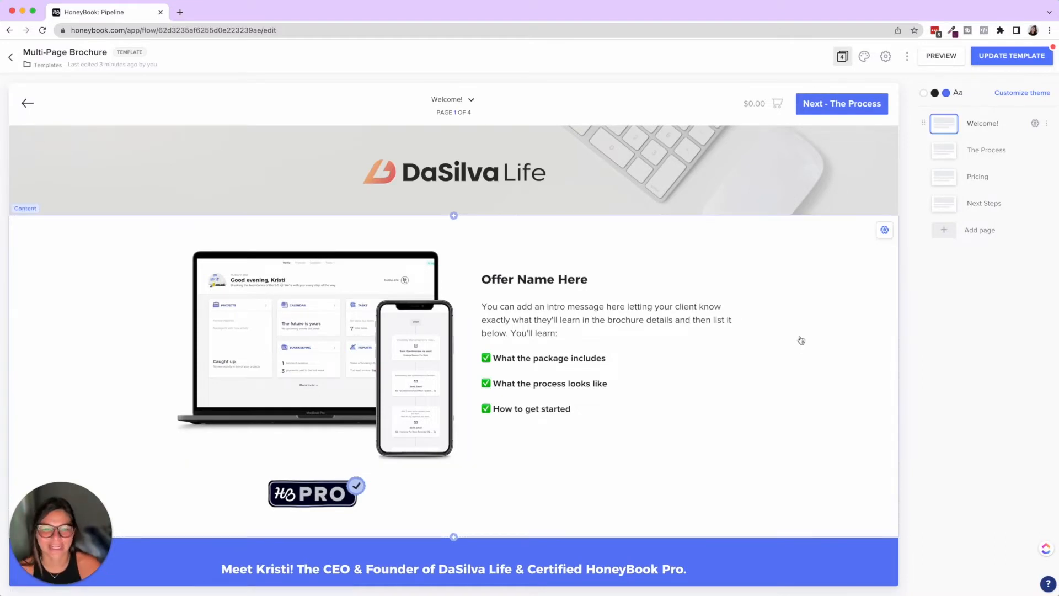
pyautogui.click(853, 161)
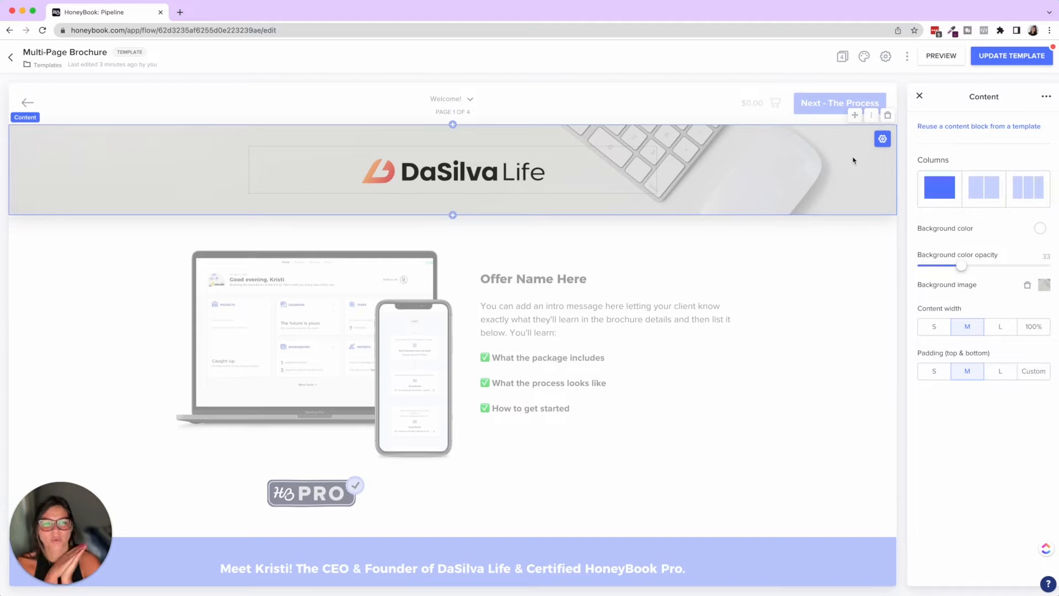
# Step: Insert a text-only content block directly below the logo banner and open the new block's settings
pyautogui.click(453, 214)
pyautogui.click(369, 276)
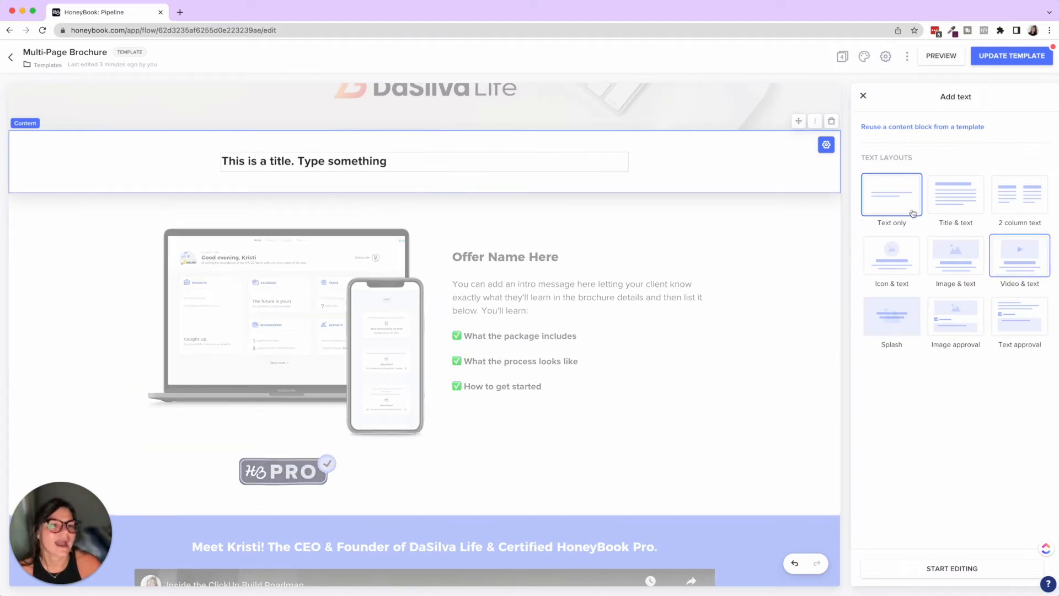
pyautogui.click(731, 166)
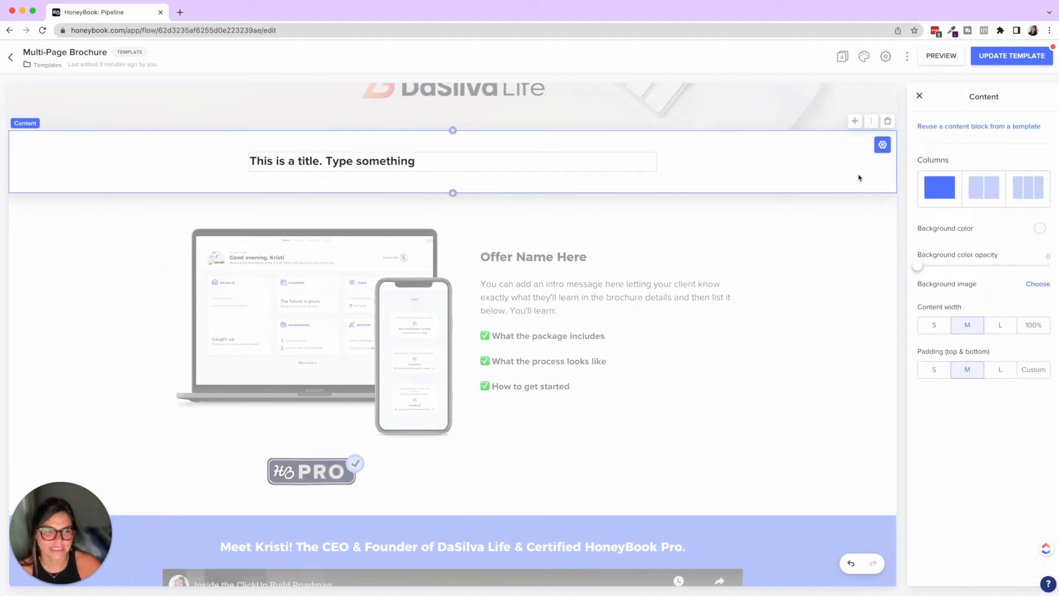
# Step: Set the desk photo with the white keyboard from the image library as the new block's background image
pyautogui.click(1037, 284)
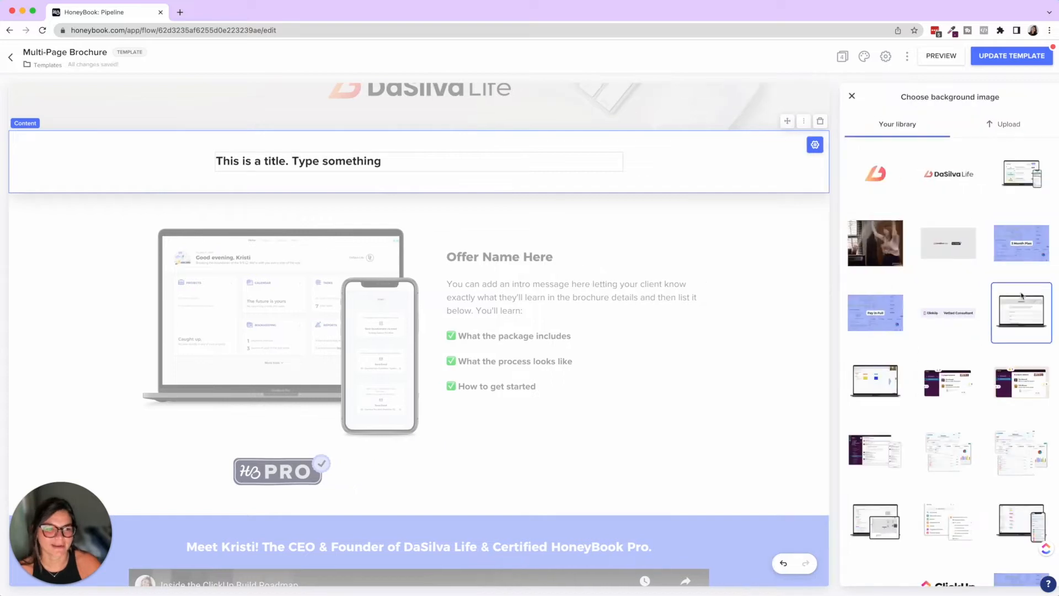
pyautogui.scroll(-3, 991, 318)
pyautogui.scroll(-15, 991, 318)
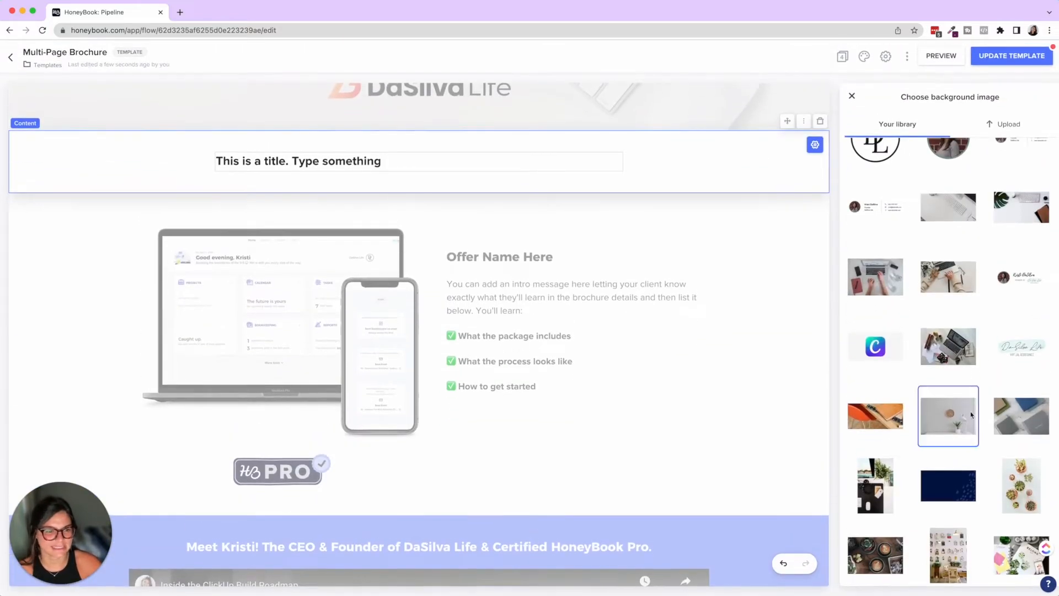
pyautogui.scroll(3, 949, 381)
pyautogui.click(943, 301)
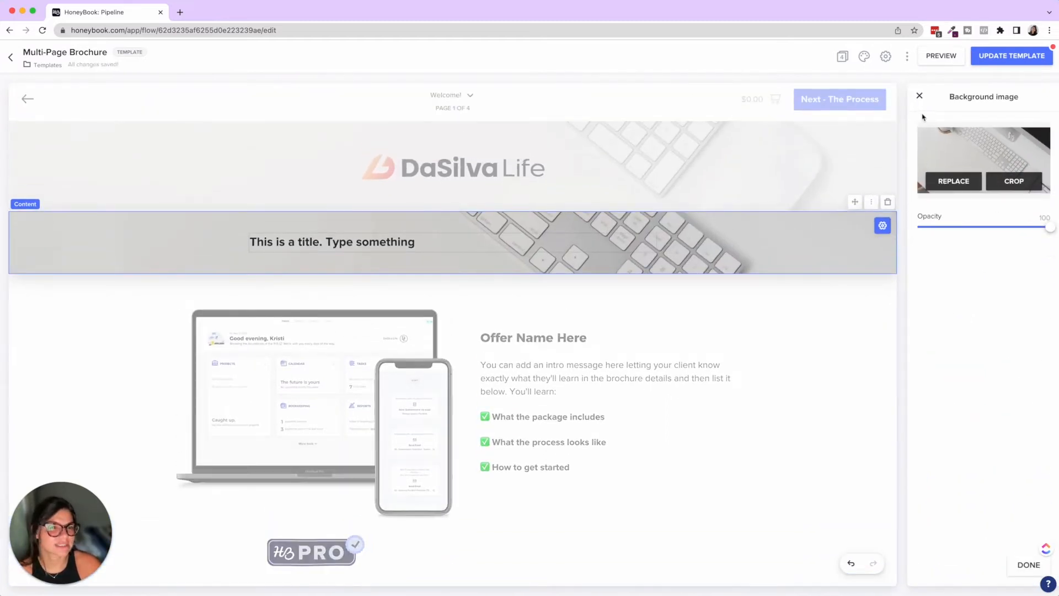
# Step: Give the block the blue theme background color #5E7DF7 and set the background color opacity to about 12
pyautogui.click(919, 96)
pyautogui.moveTo(918, 267); pyautogui.dragTo(990, 267)
pyautogui.click(1039, 230)
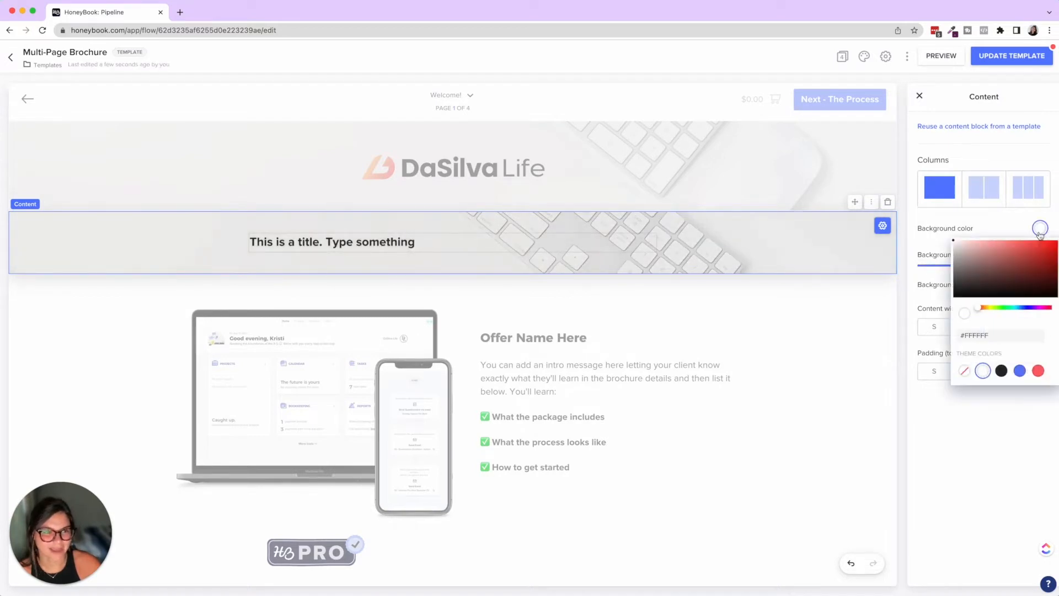
pyautogui.click(1017, 373)
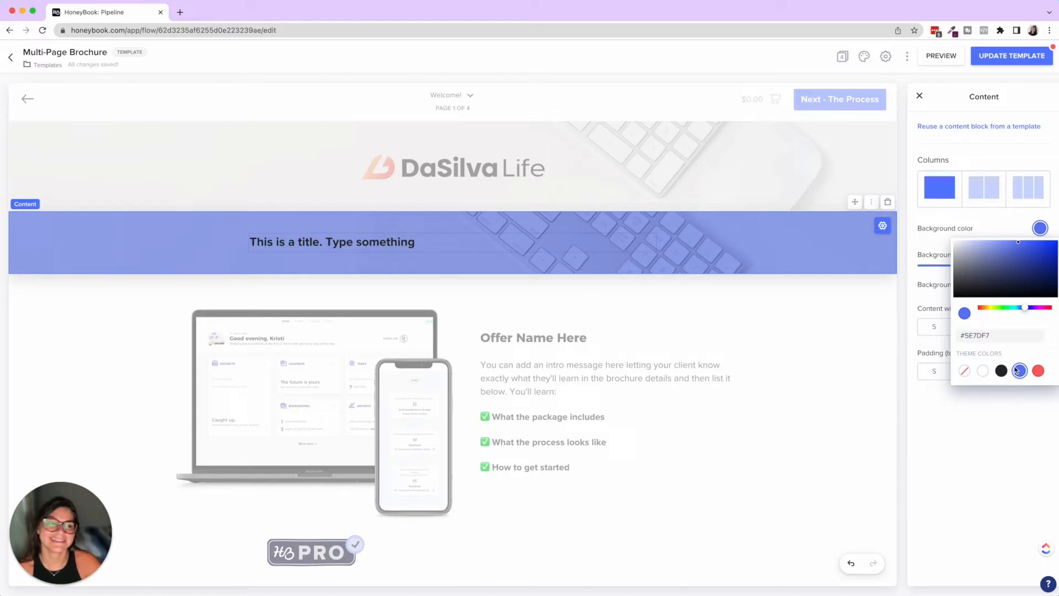
pyautogui.click(985, 222)
pyautogui.moveTo(989, 268); pyautogui.dragTo(936, 270)
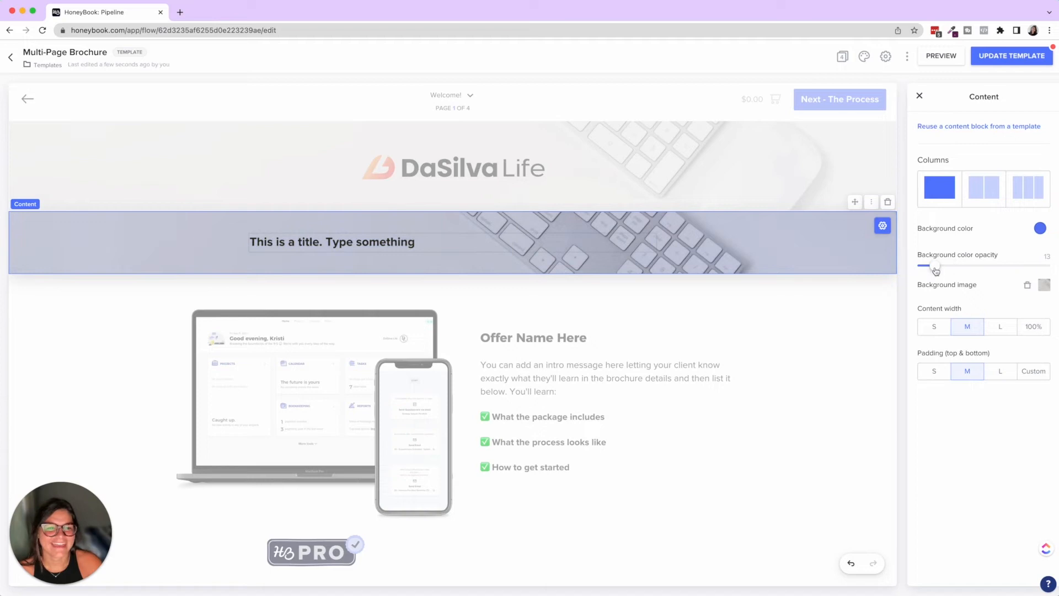
# Step: Replace the block's placeholder title with "Our Process"
pyautogui.click(418, 250)
pyautogui.tripleClick(434, 262)
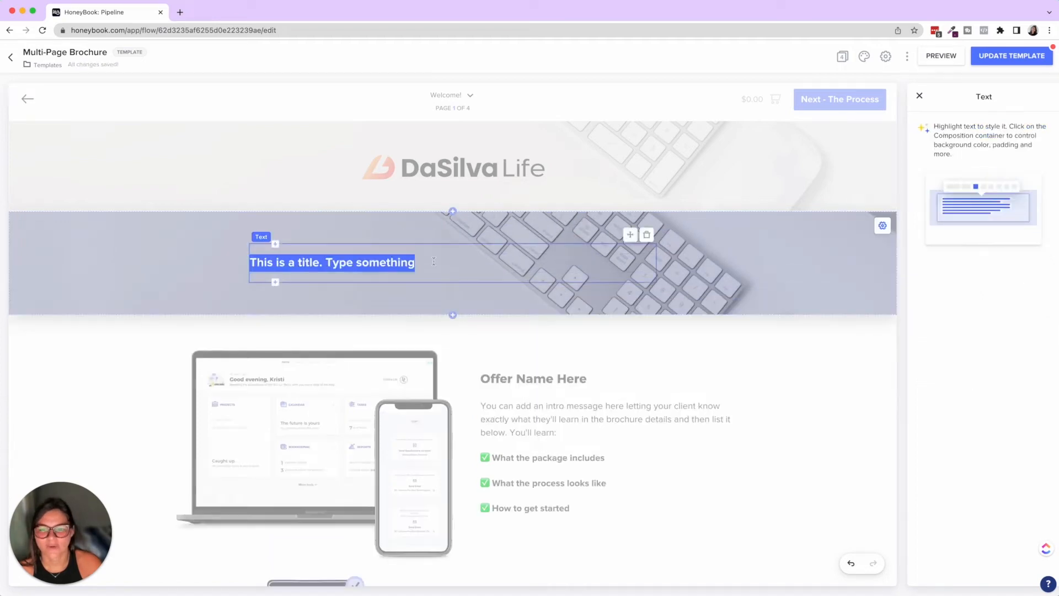
pyautogui.click(621, 256)
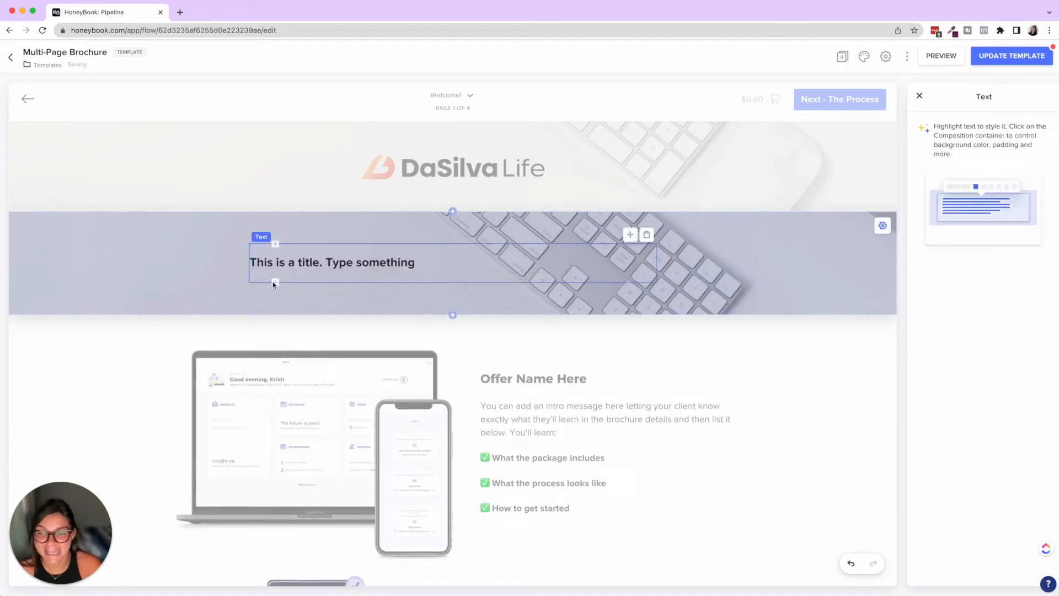
pyautogui.tripleClick(318, 263)
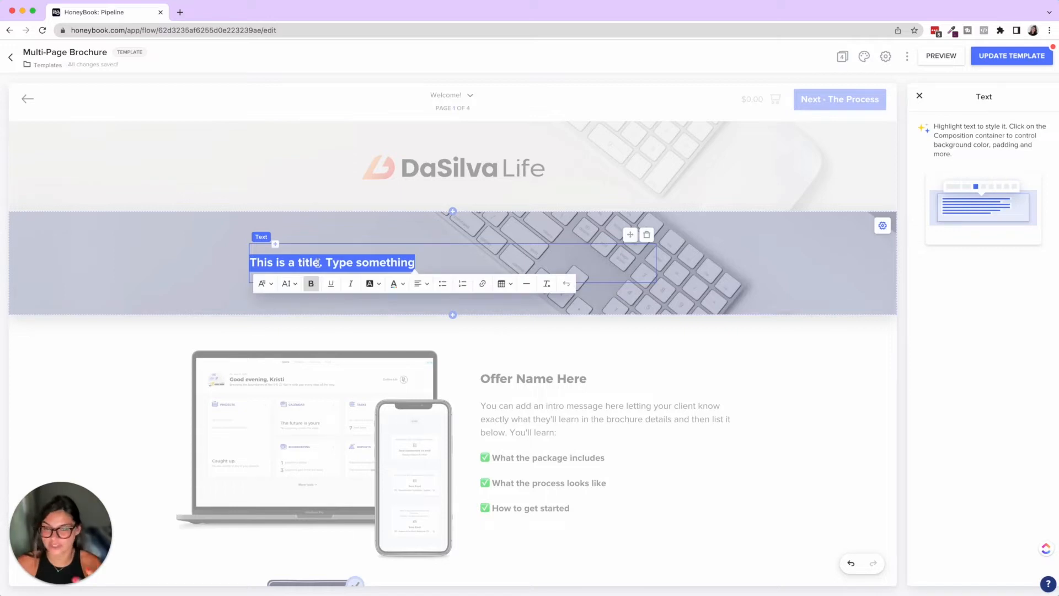
pyautogui.write('O')
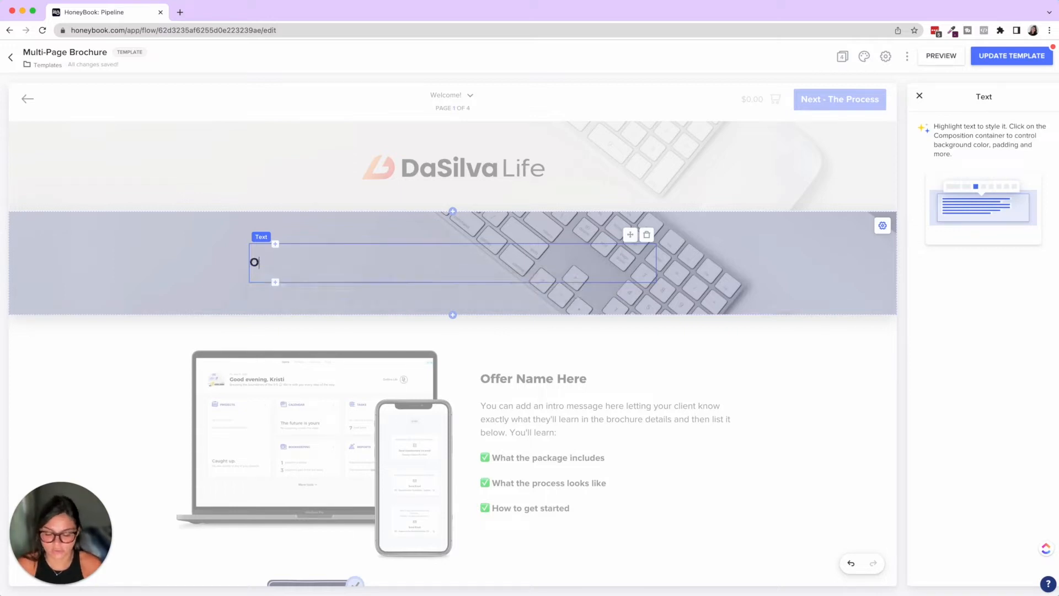
pyautogui.write('ur Process')
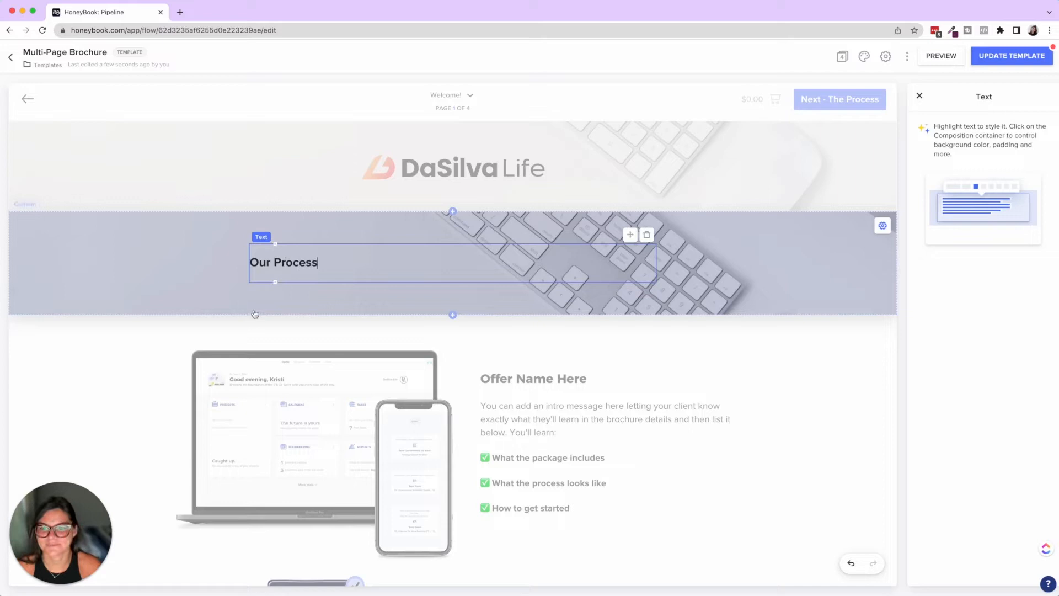
# Step: Set the "Our Process" title to the Huge (36px) size and center it
pyautogui.tripleClick(282, 263)
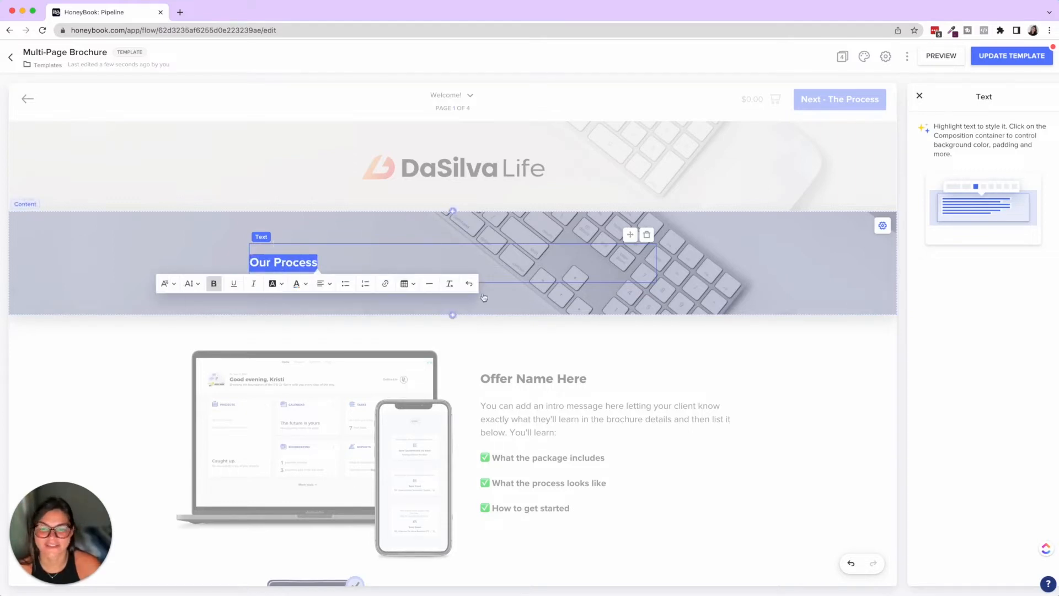
pyautogui.click(165, 284)
pyautogui.click(188, 283)
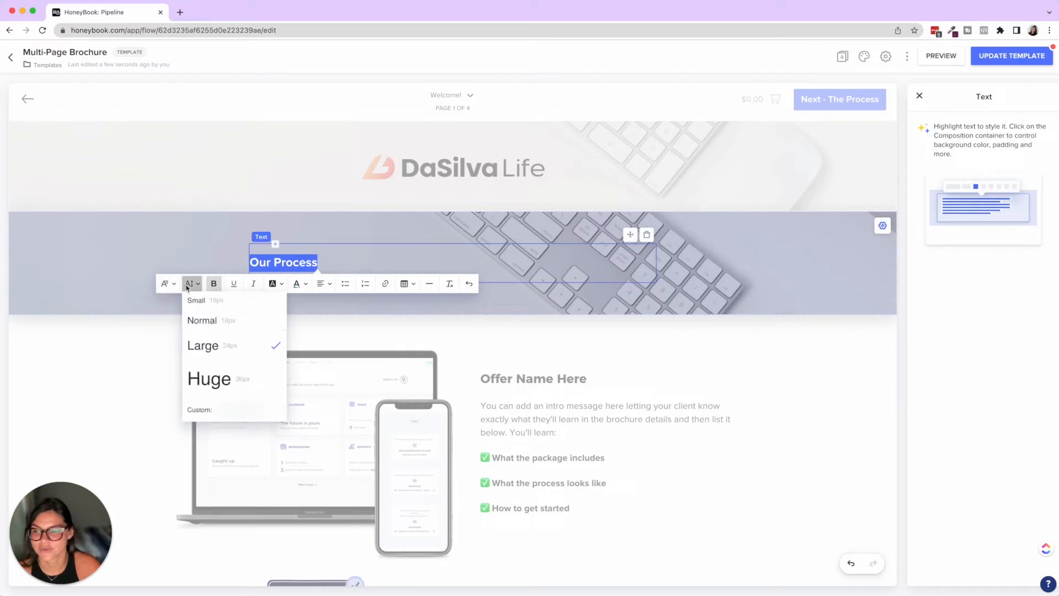
pyautogui.click(225, 346)
pyautogui.click(190, 284)
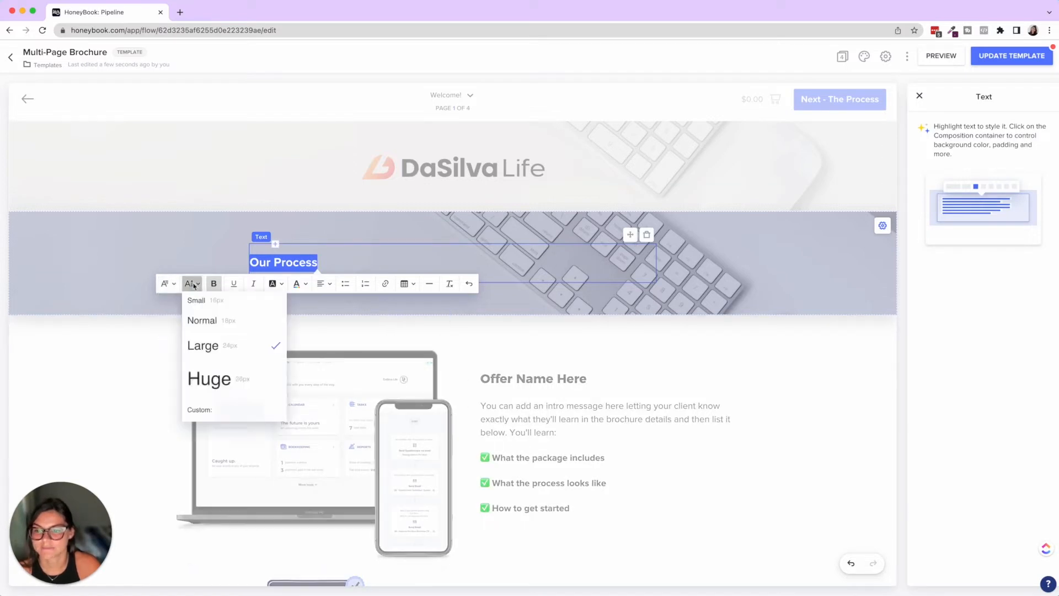
pyautogui.click(229, 379)
pyautogui.click(357, 292)
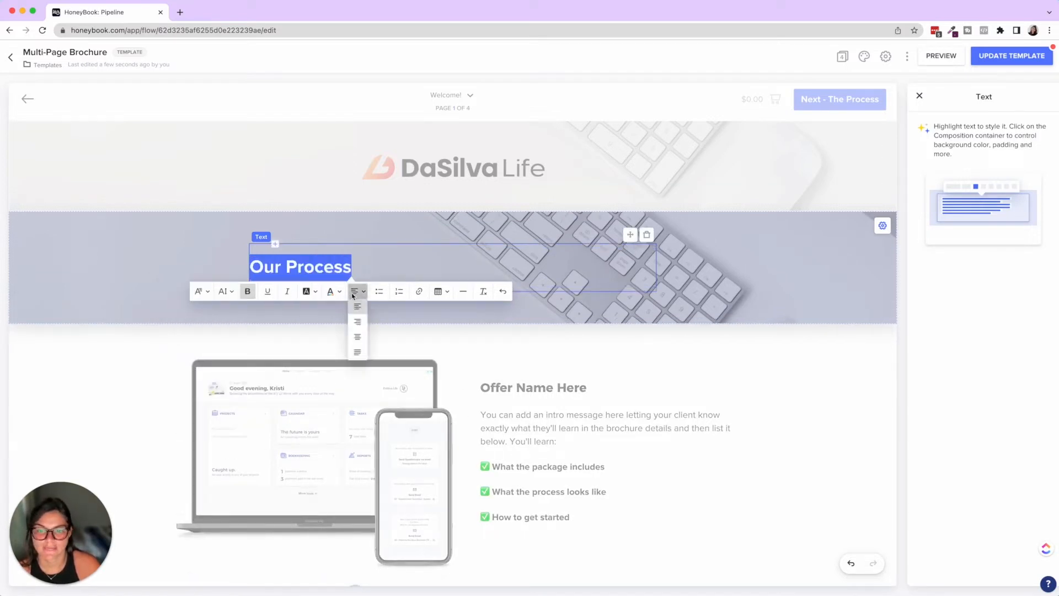
pyautogui.click(359, 336)
# Step: Look through the table, link and font options for the title text, and reselect the whole block
pyautogui.click(439, 291)
pyautogui.click(440, 291)
pyautogui.click(420, 292)
pyautogui.click(419, 291)
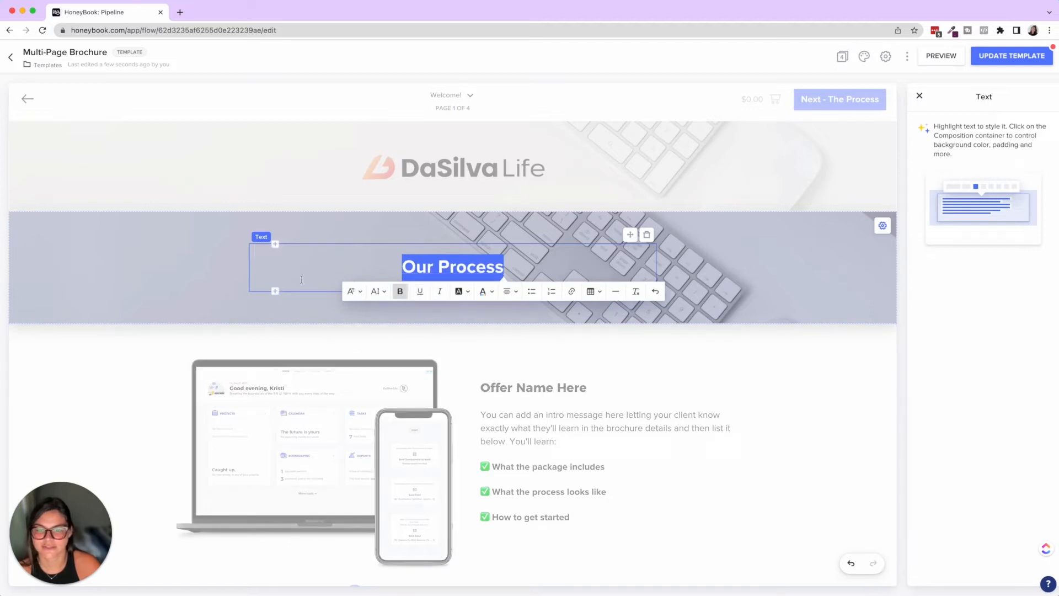
pyautogui.click(358, 293)
pyautogui.scroll(-5, 359, 352)
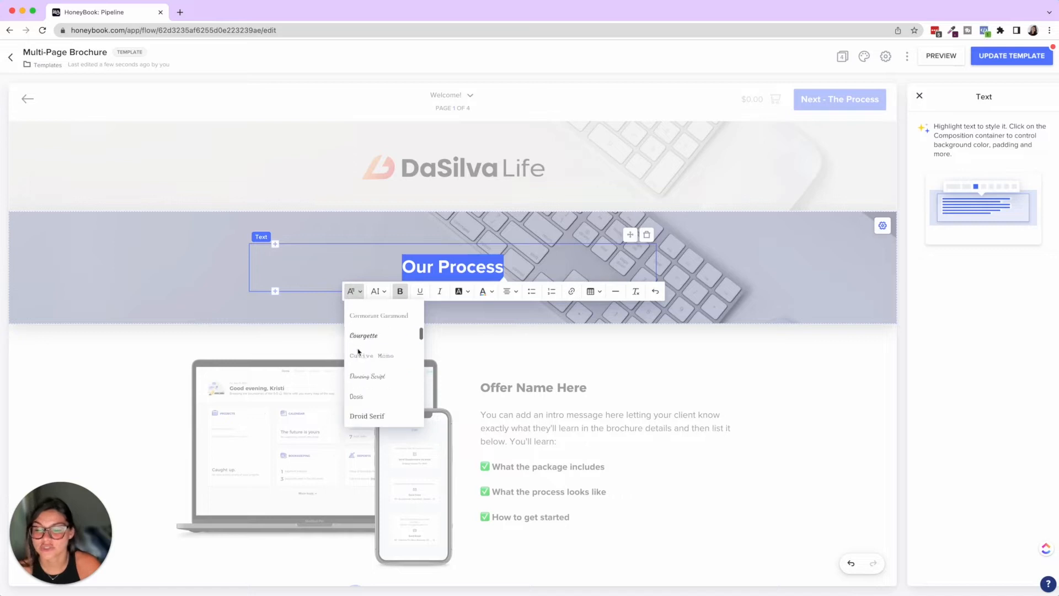
pyautogui.scroll(-2, 358, 352)
pyautogui.click(807, 265)
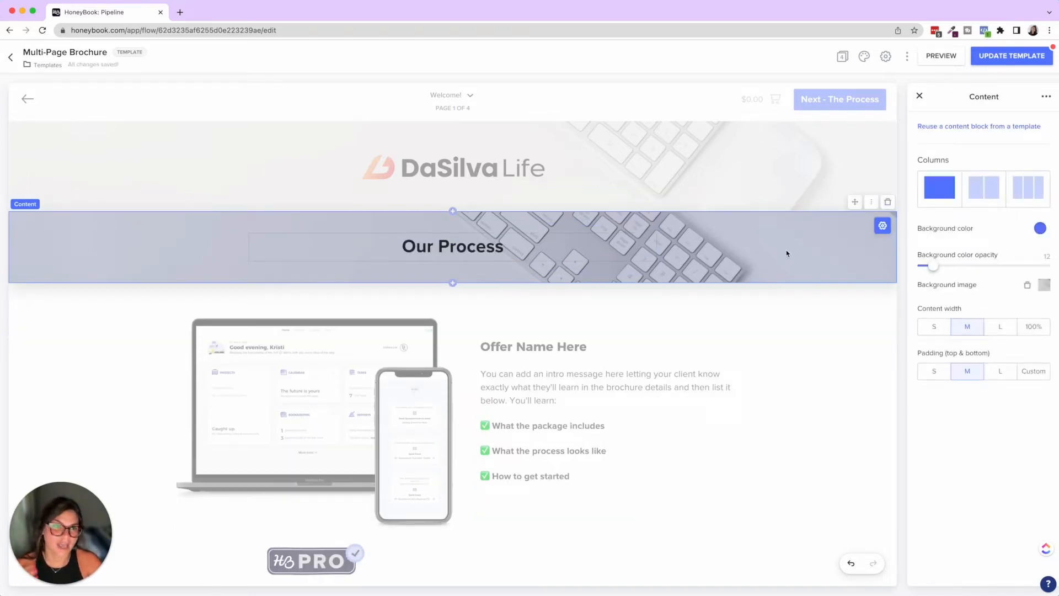
# Step: Open the theme customization, look through the main font list and the custom font upload dialog, and close that dialog
pyautogui.click(864, 57)
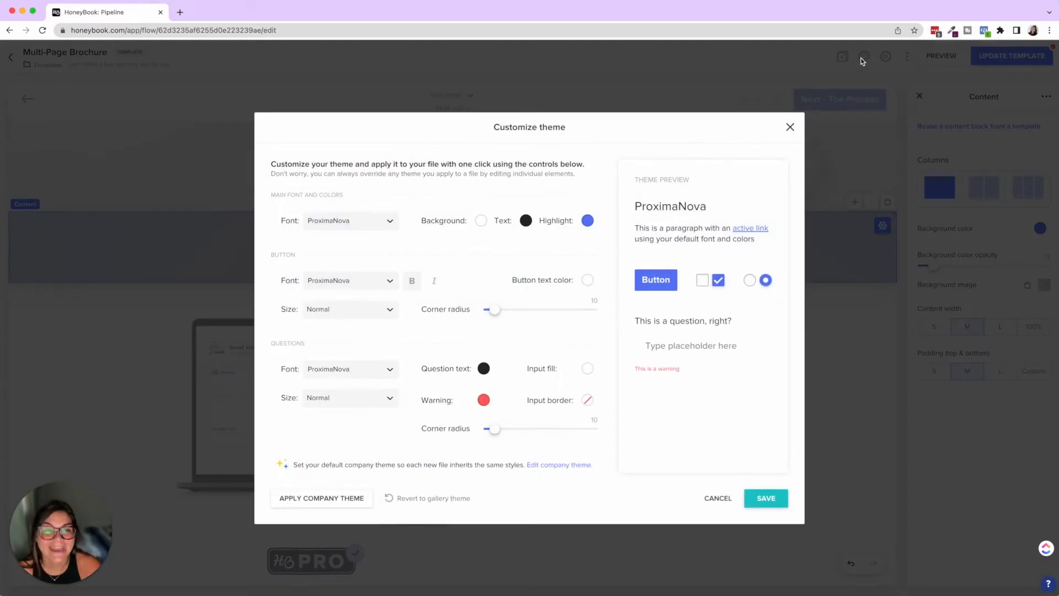
pyautogui.click(336, 228)
pyautogui.scroll(-10, 366, 383)
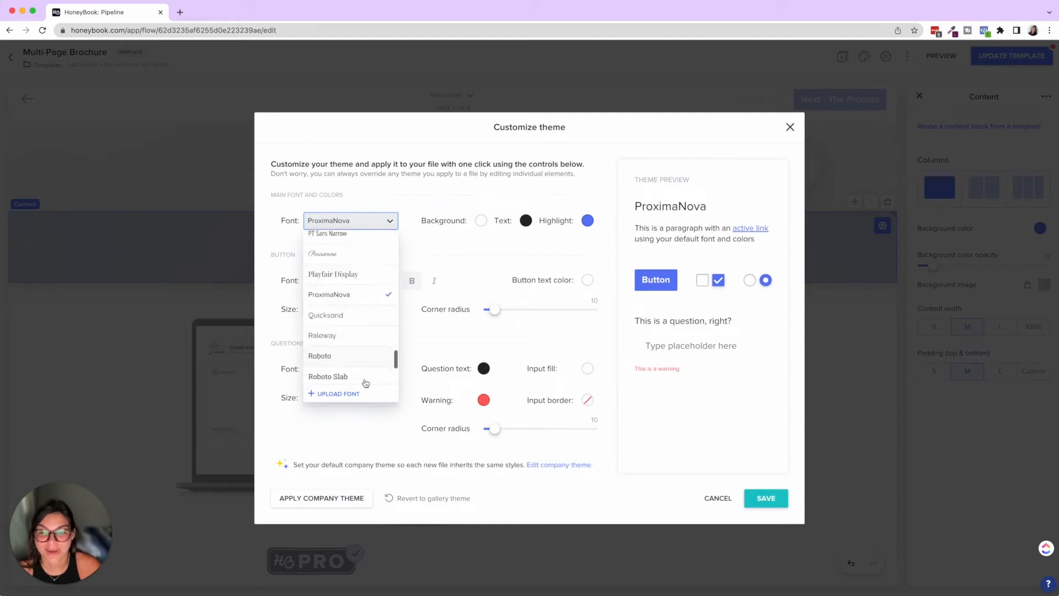
pyautogui.click(331, 394)
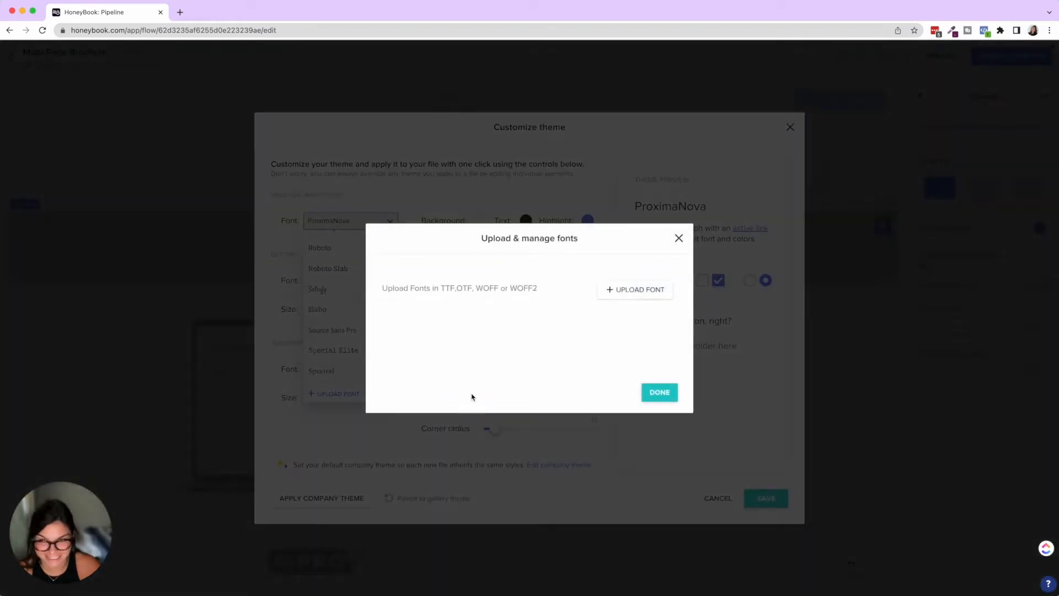
pyautogui.click(679, 239)
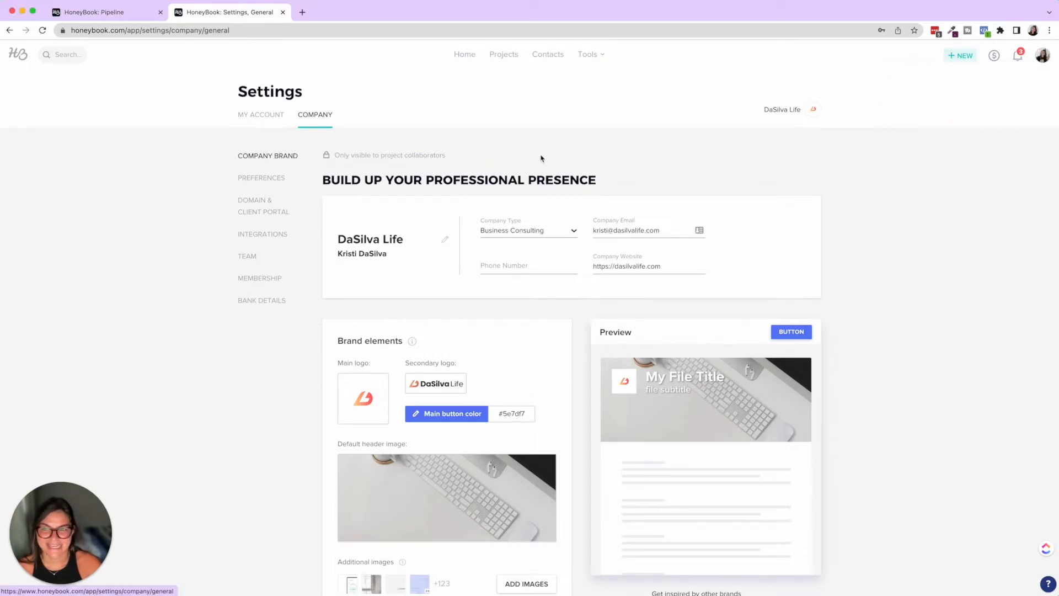
# Step: Review the brand elements and smart file theme in the company settings, and return to the brochure with its theme customization closed
pyautogui.scroll(-2, 509, 412)
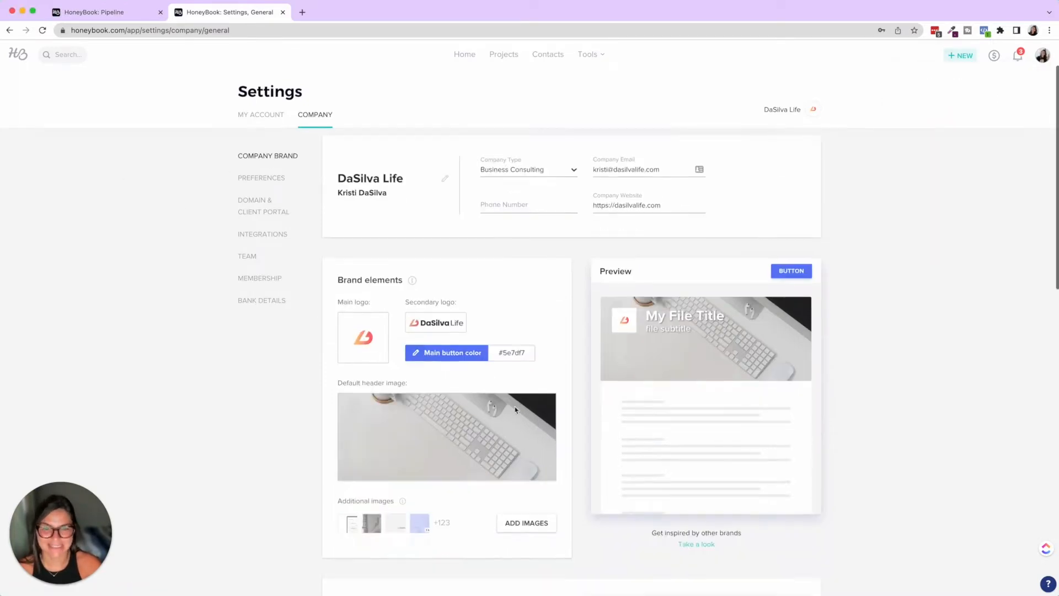
pyautogui.scroll(-3, 568, 419)
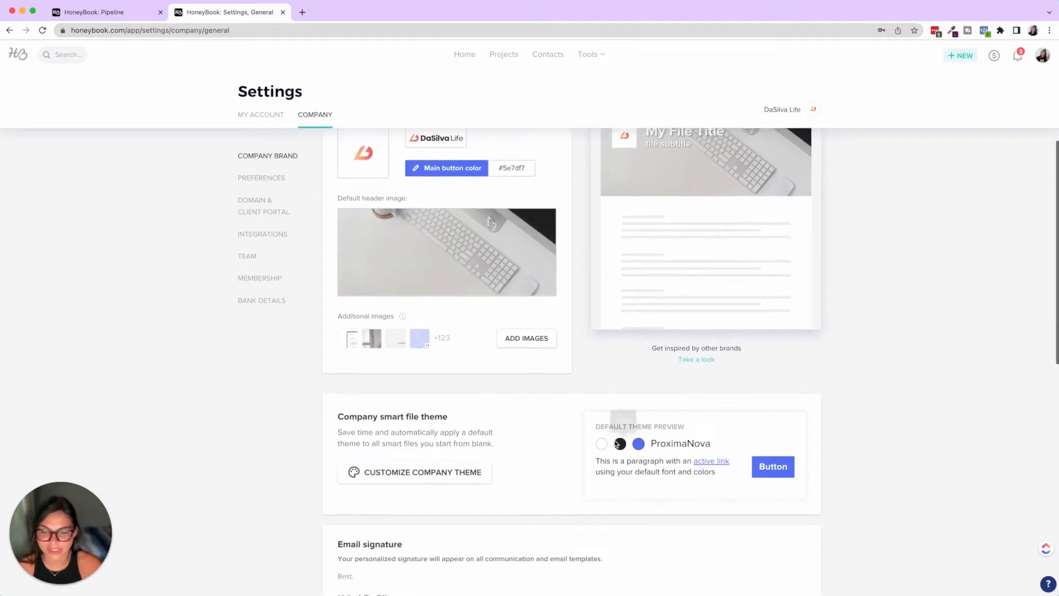
pyautogui.moveTo(333, 418); pyautogui.dragTo(504, 419)
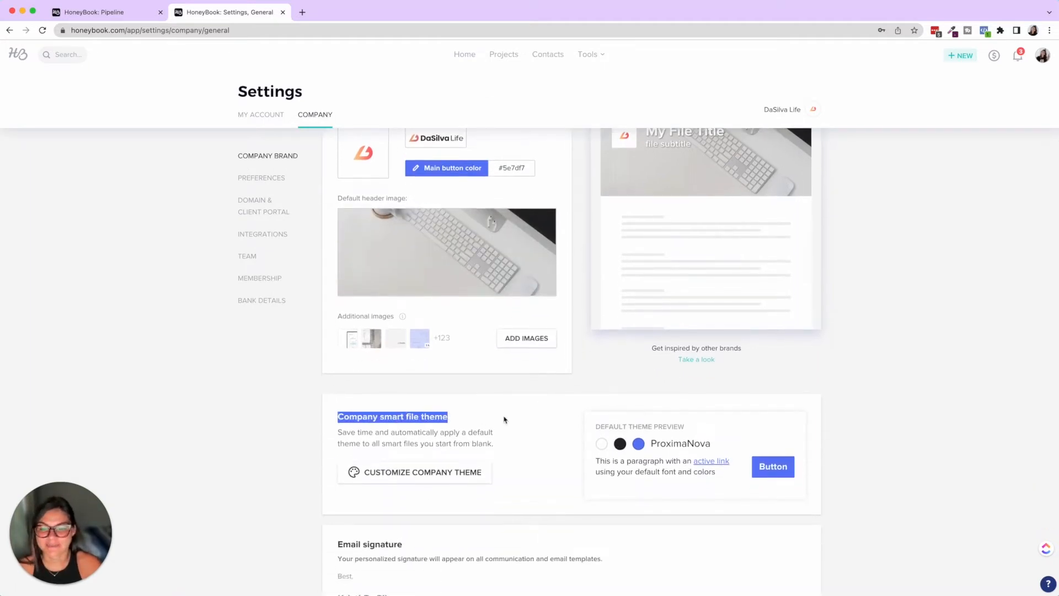
pyautogui.click(468, 420)
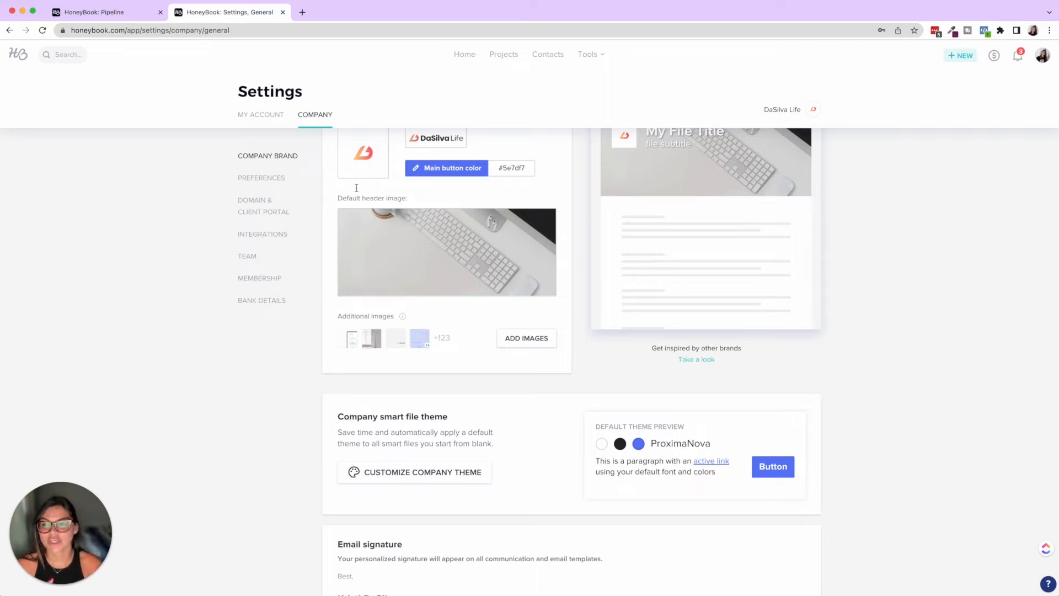
pyautogui.click(124, 14)
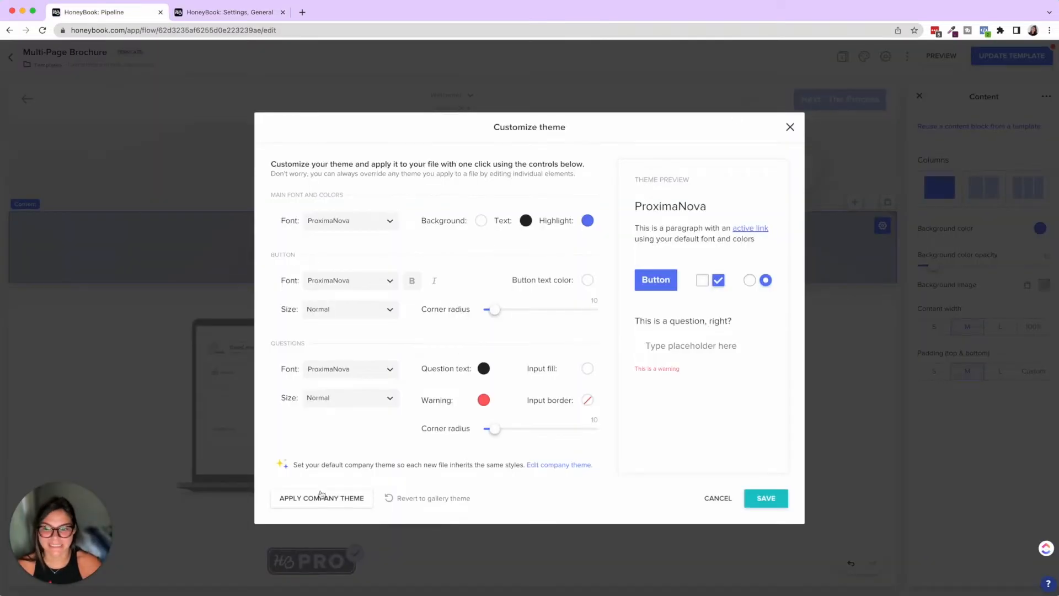
pyautogui.click(790, 128)
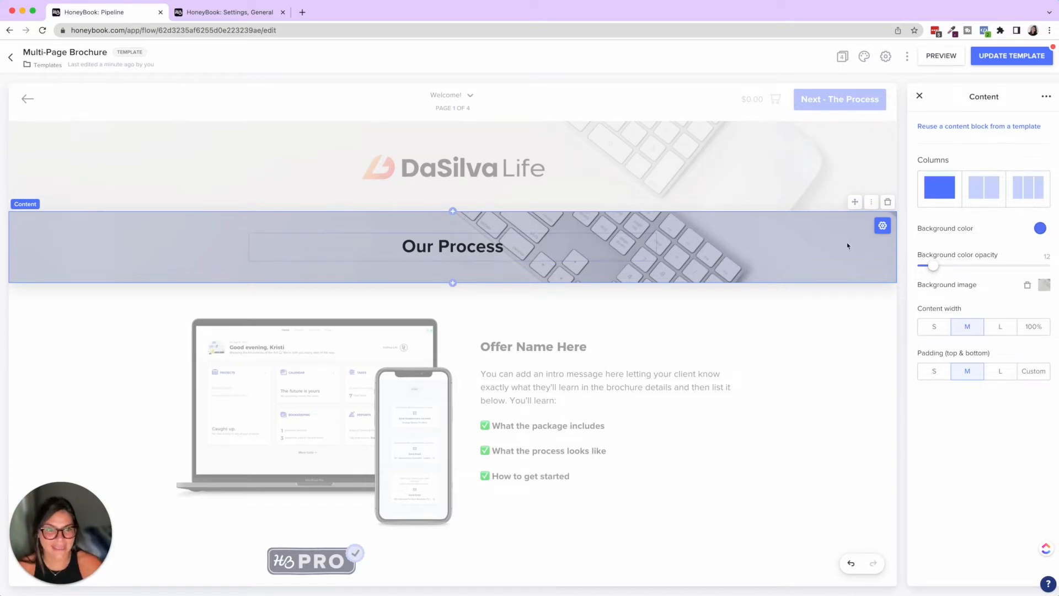
# Step: Copy the "Our Process" block, paste the copy directly below it, and open the pasted block's further actions
pyautogui.press('super+c')
pyautogui.press('super+v')
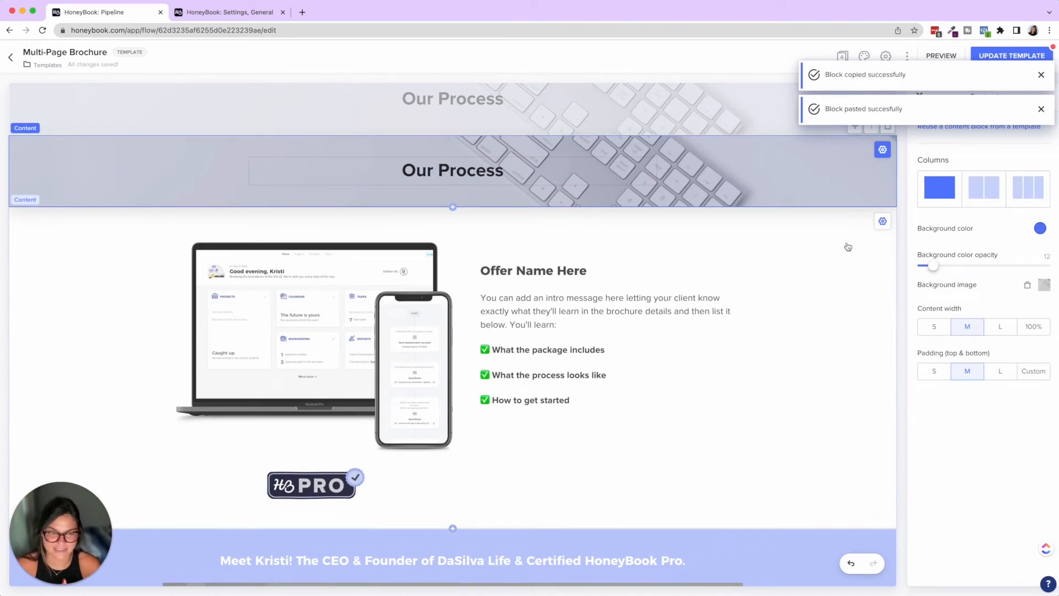
pyautogui.click(871, 126)
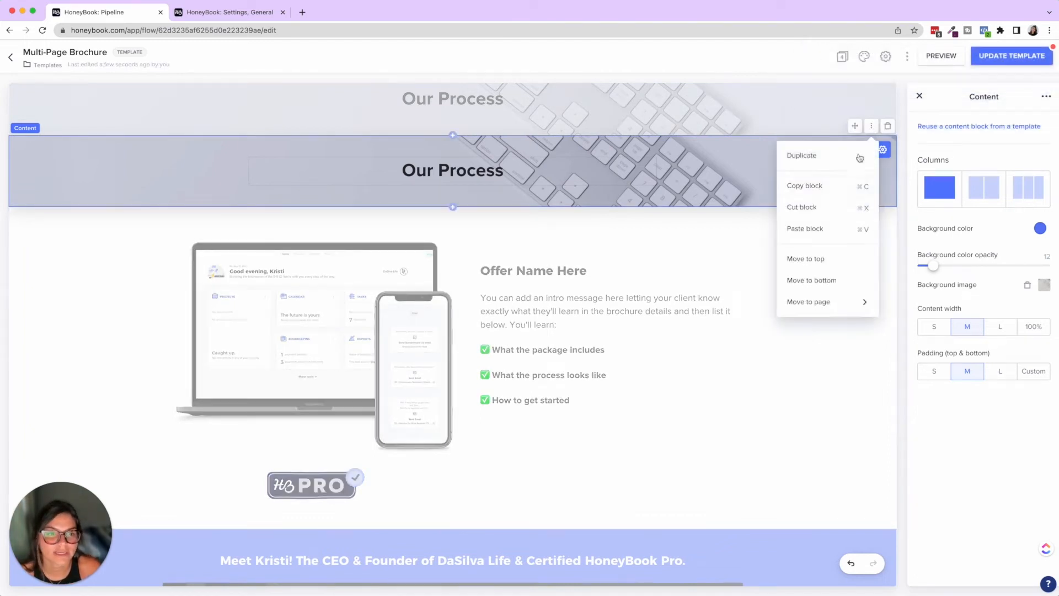
# Step: Copy the selected lower "Our Process" block and paste it once more
pyautogui.click(822, 186)
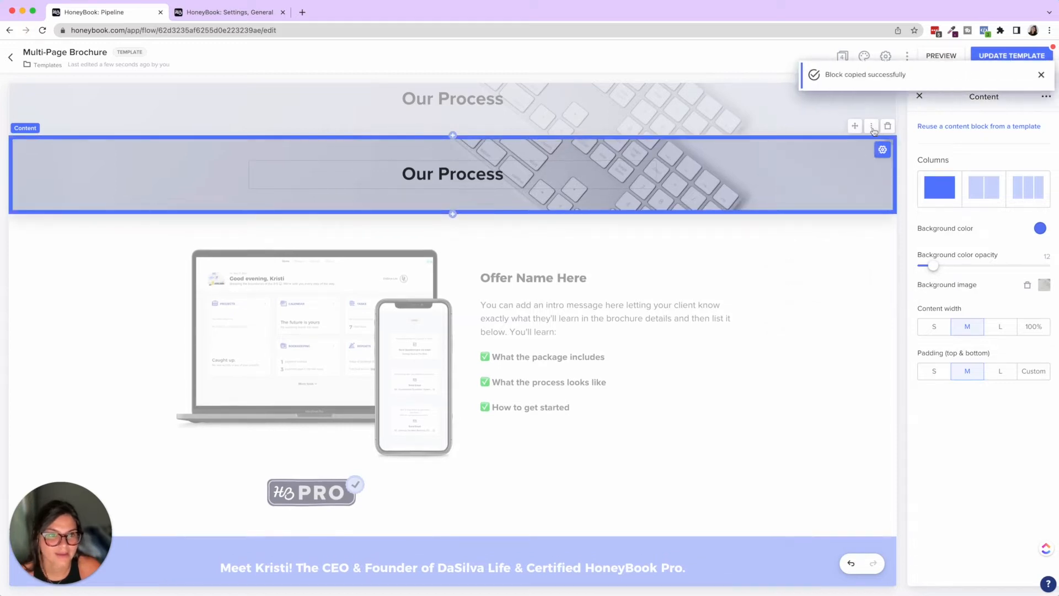
pyautogui.click(871, 126)
pyautogui.click(838, 232)
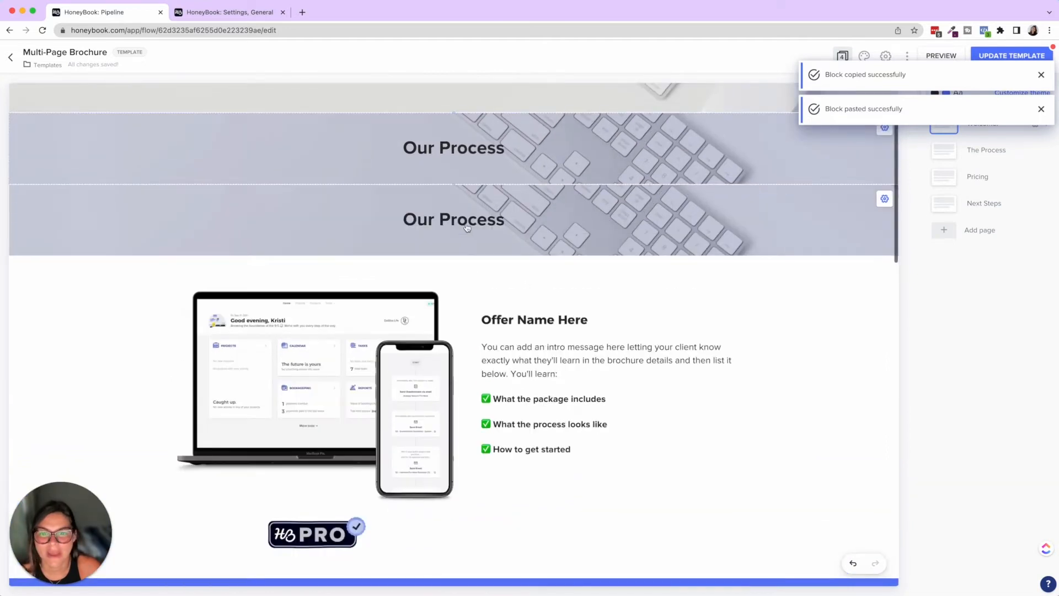
# Step: Add the DaSilva Life logo image below the title in the lower "Our Process" block and delete the title text
pyautogui.click(271, 213)
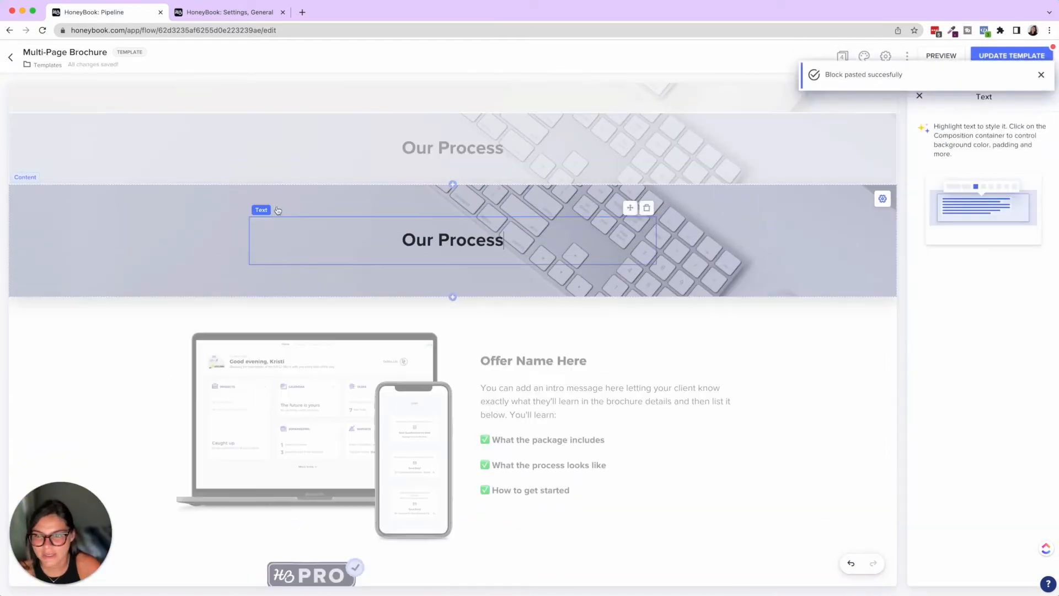
pyautogui.click(275, 265)
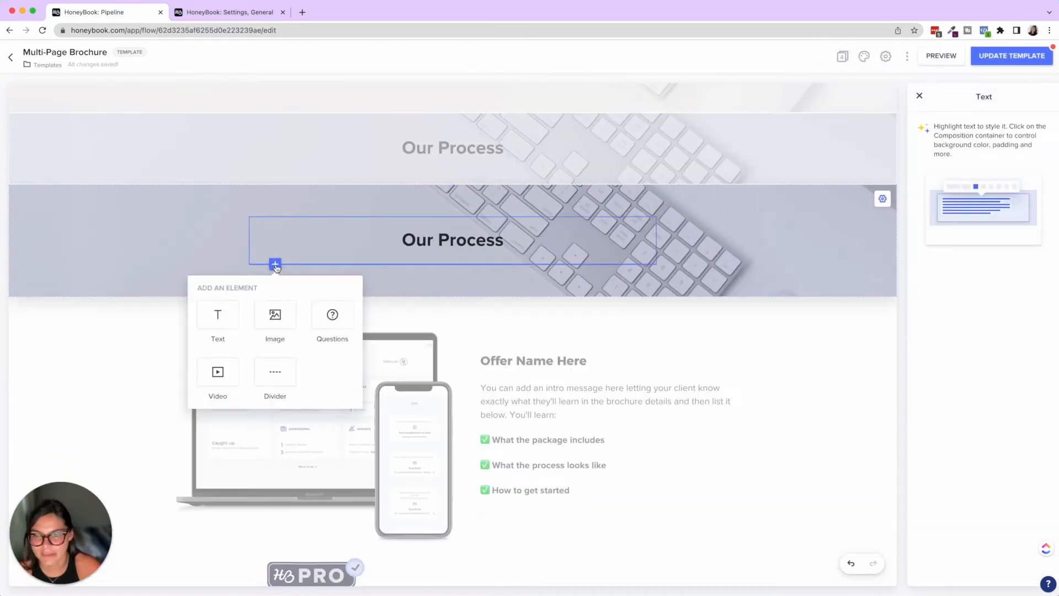
pyautogui.click(275, 314)
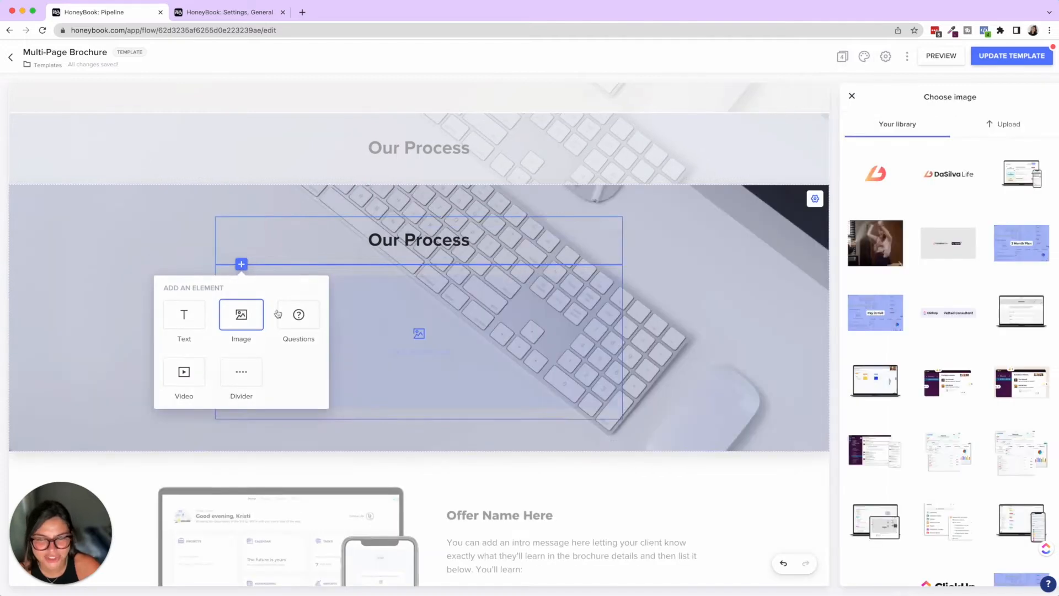
pyautogui.click(948, 171)
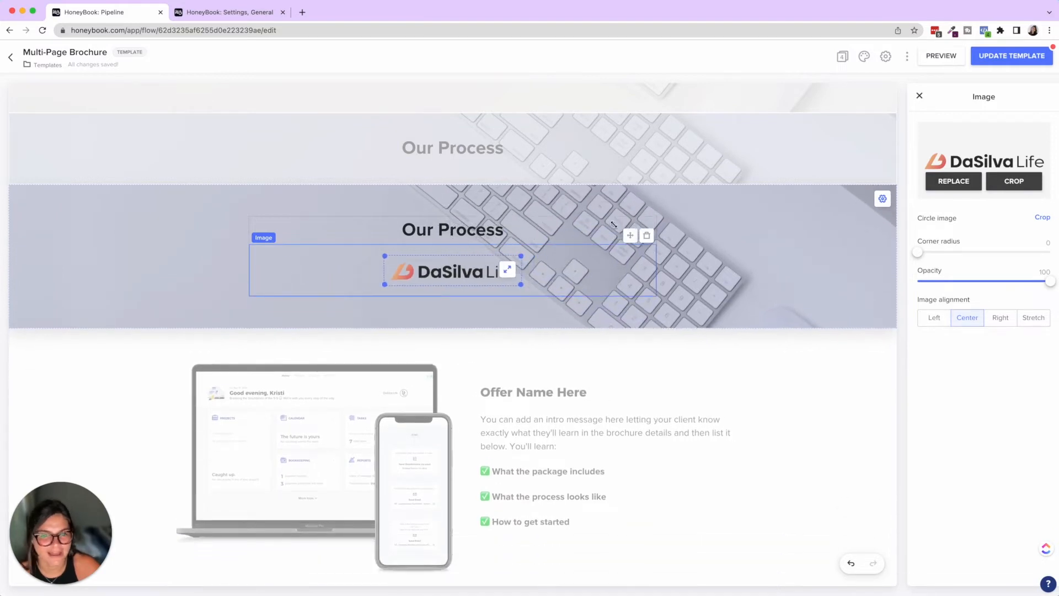
pyautogui.click(691, 208)
pyautogui.click(570, 223)
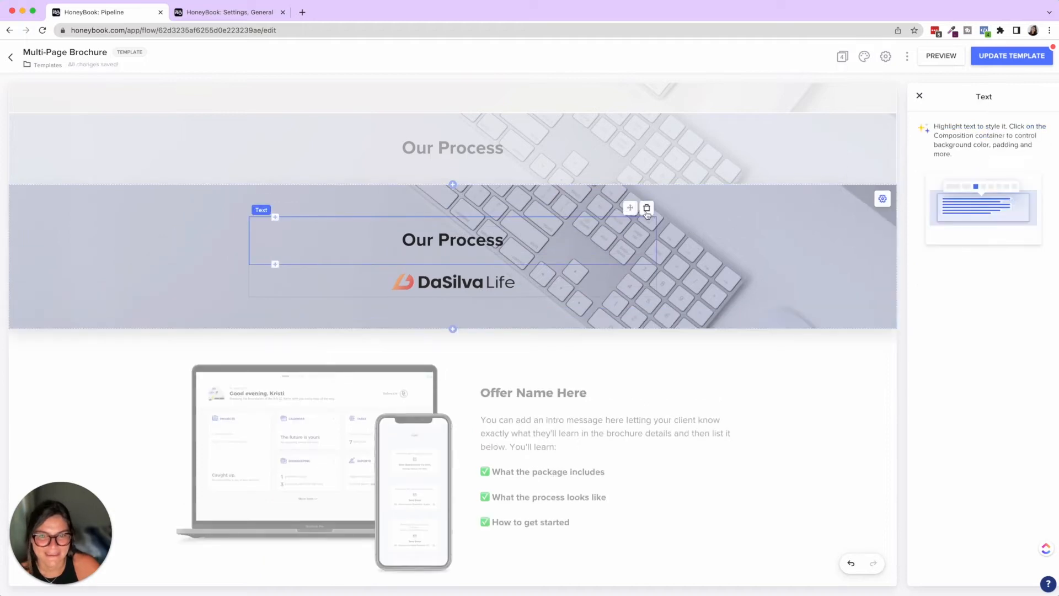
pyautogui.click(646, 208)
pyautogui.scroll(-2, 747, 252)
# Step: Move the DaSilva Life logo block with the blue keyboard background to the bottom of the Welcome! page
pyautogui.click(841, 163)
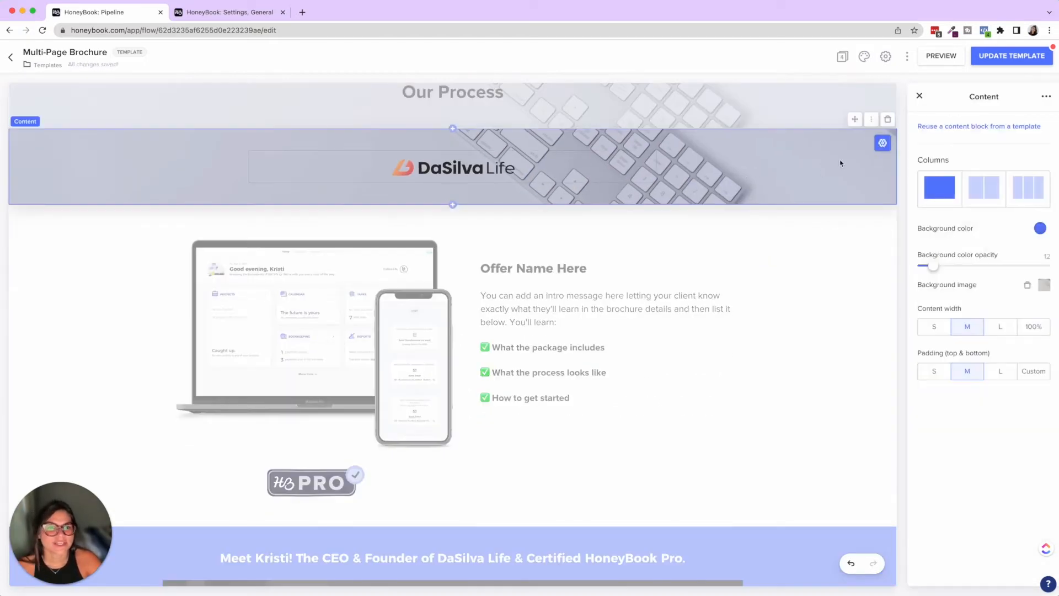
pyautogui.click(872, 122)
pyautogui.click(813, 274)
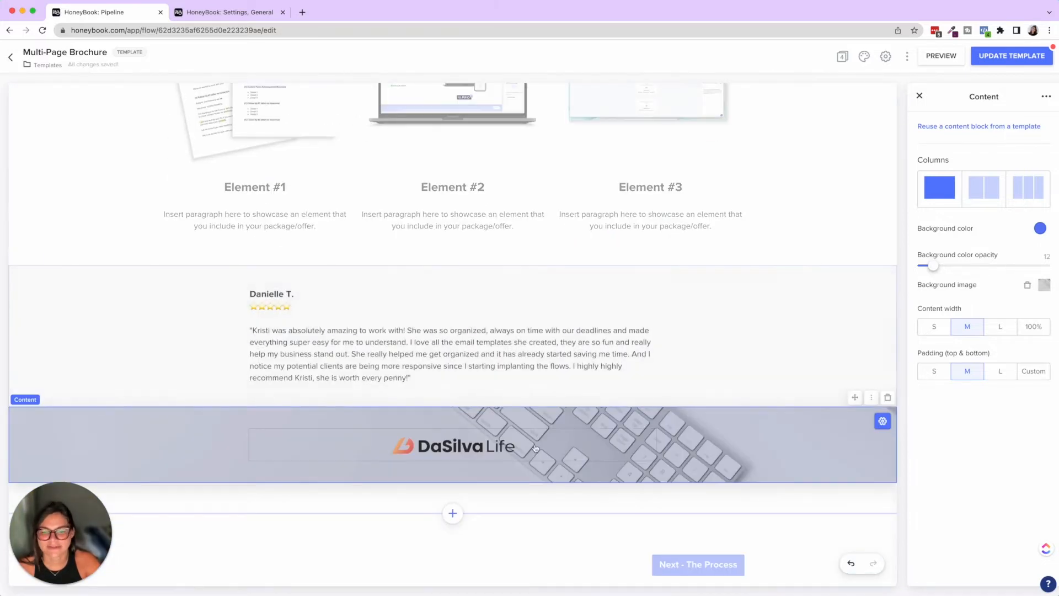
# Step: Move the logo block from the page end to above the testimonial block and delete it
pyautogui.click(872, 397)
pyautogui.click(876, 390)
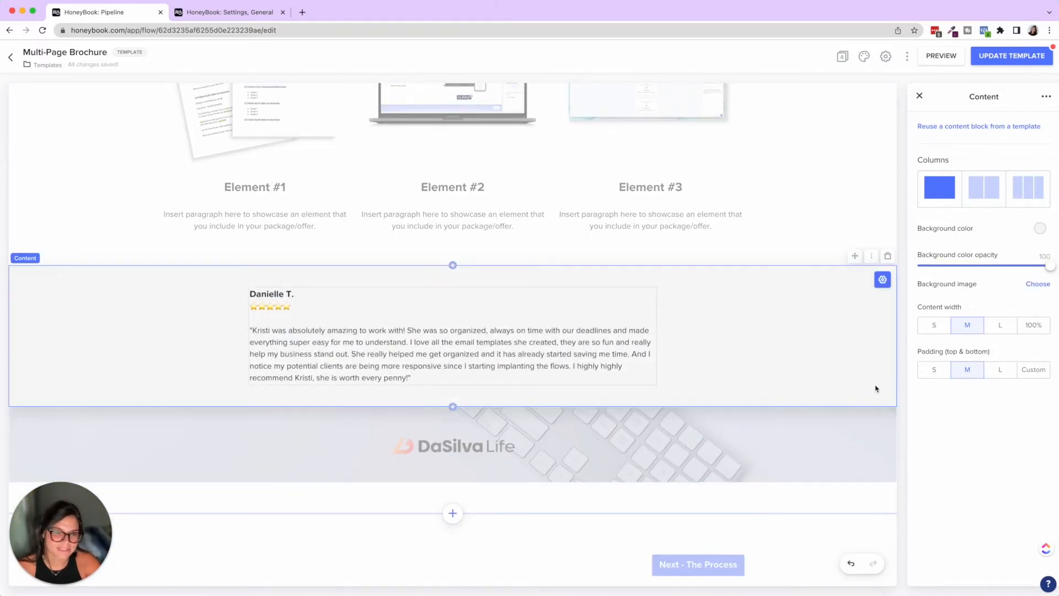
pyautogui.click(852, 427)
pyautogui.moveTo(854, 399); pyautogui.dragTo(821, 288)
pyautogui.click(888, 256)
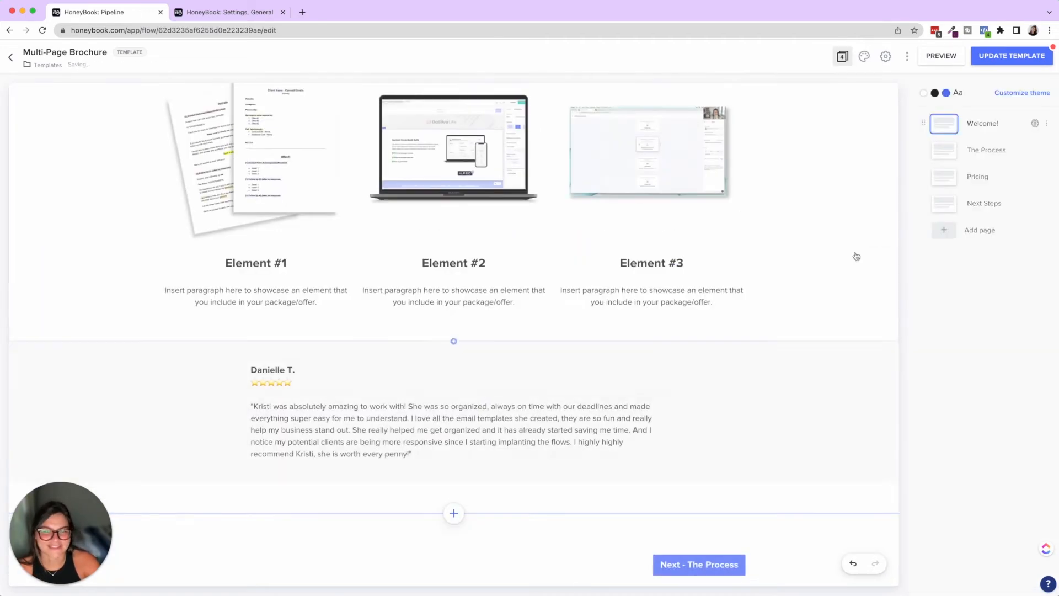
# Step: Delete the remaining "Our Process" block beneath the header banner
pyautogui.scroll(6, 849, 273)
pyautogui.scroll(10, 847, 278)
pyautogui.scroll(-1, 844, 248)
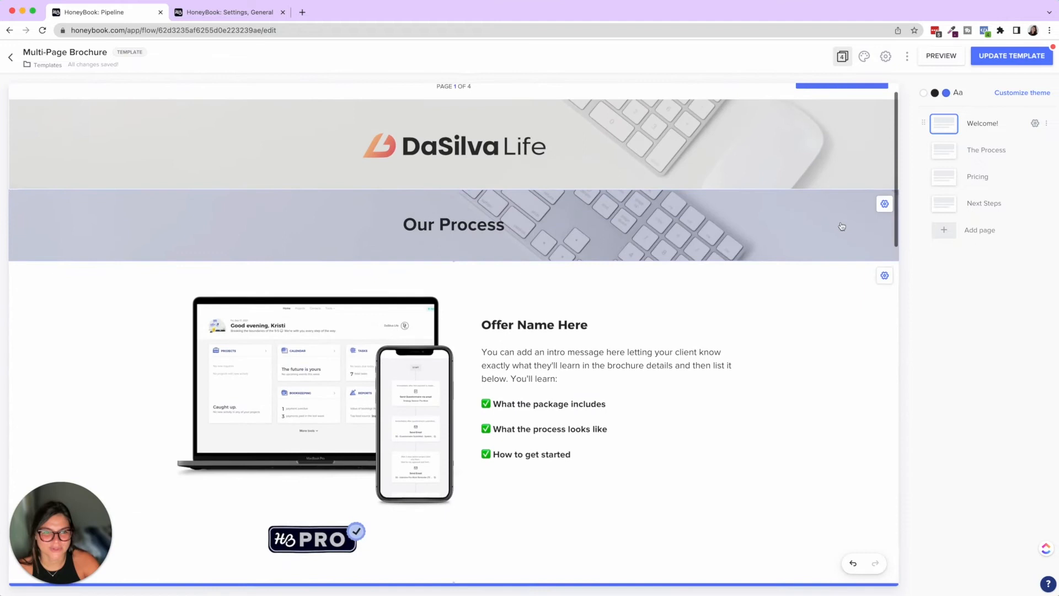
pyautogui.click(874, 214)
pyautogui.click(887, 179)
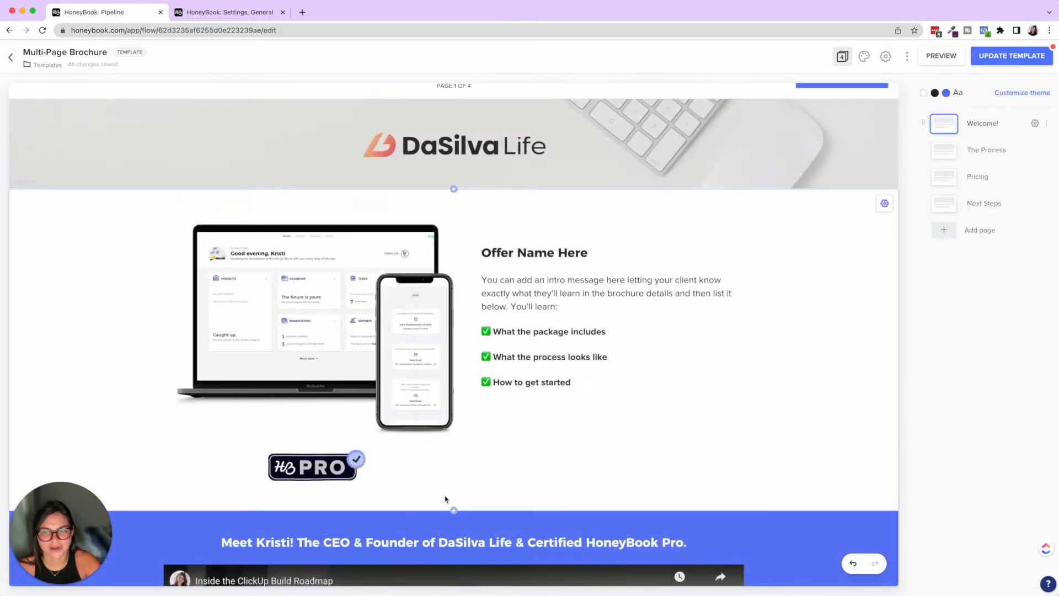
# Step: Add an image block with the "2 images" layout directly below the "Offer Name Here" block
pyautogui.click(822, 267)
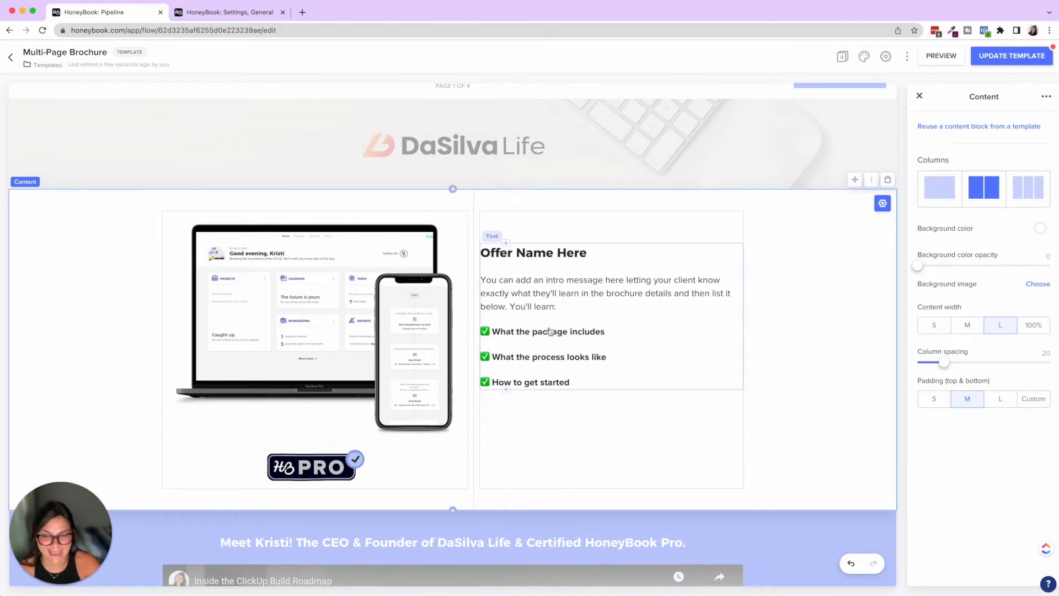
pyautogui.click(453, 509)
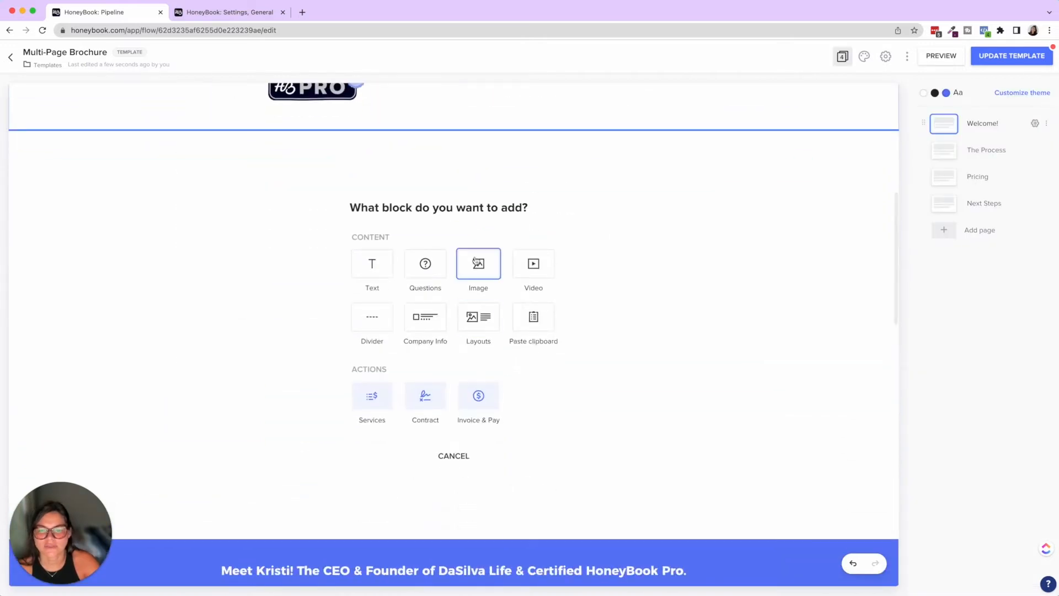
pyautogui.click(477, 262)
pyautogui.click(959, 203)
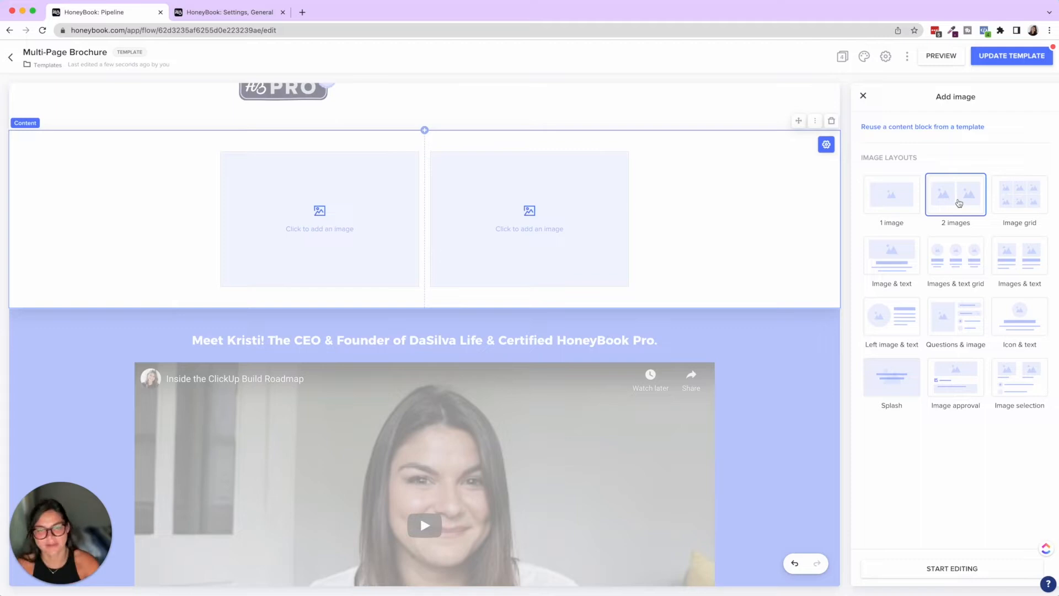
# Step: Delete the second image placeholder and fill the first one with the laptop and phone mockup from the library
pyautogui.click(614, 216)
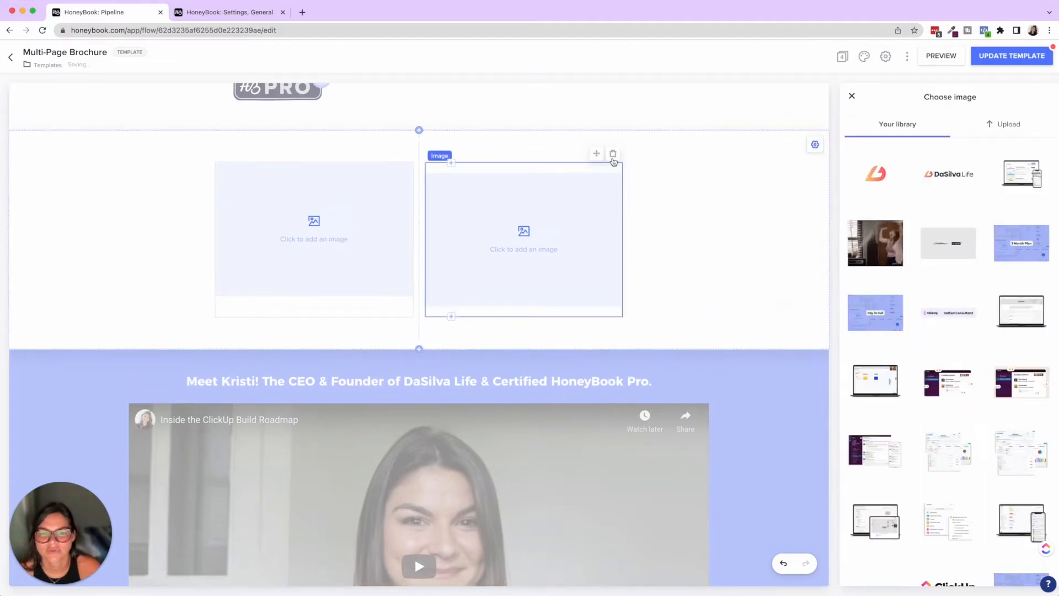
pyautogui.click(613, 155)
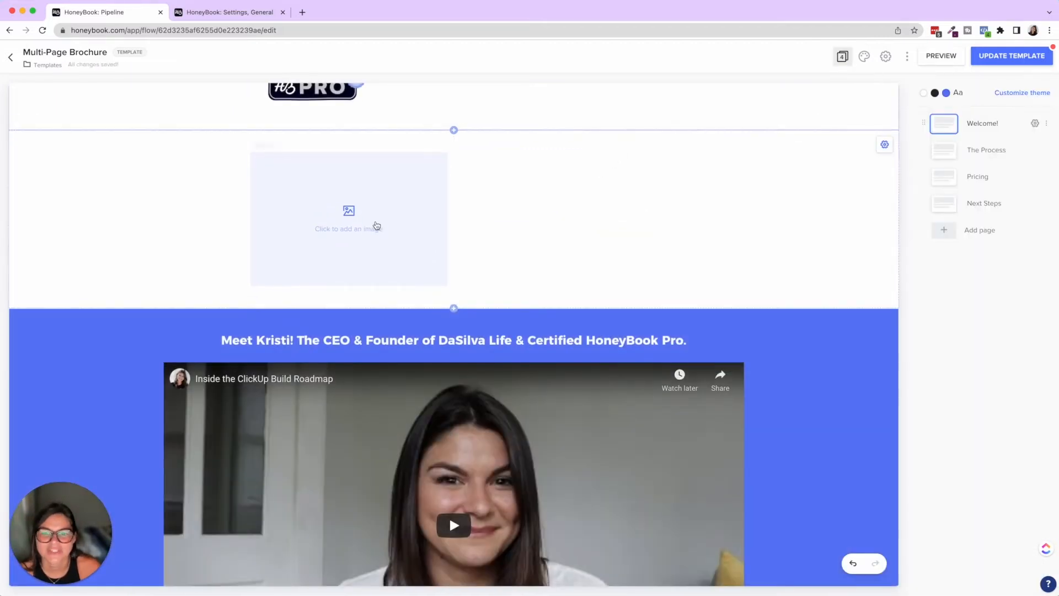
pyautogui.click(431, 224)
pyautogui.click(1024, 173)
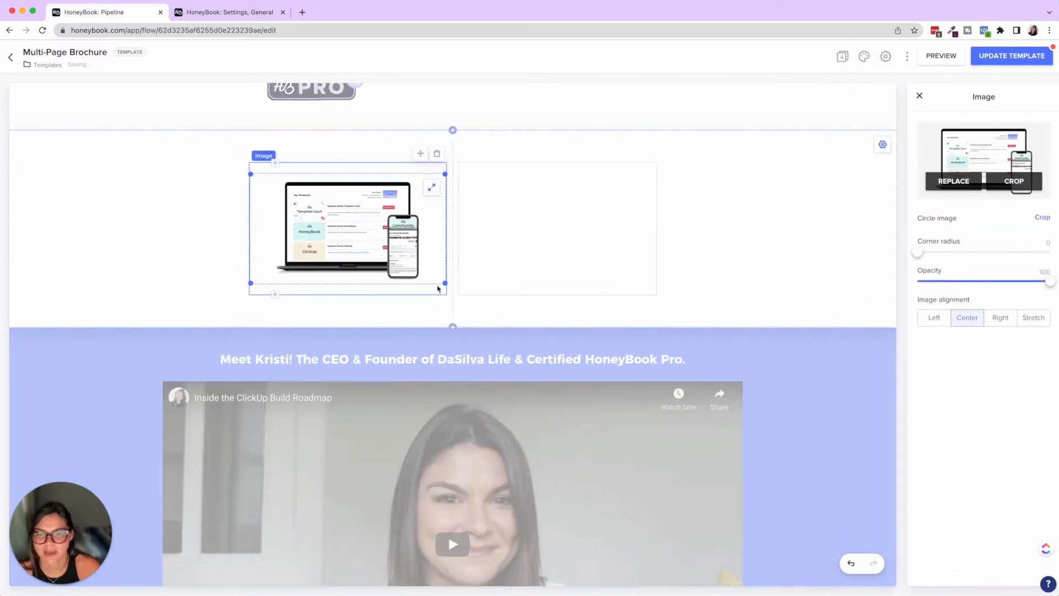
# Step: Try the three-column and one-column layouts on the mockup image block and return it to two columns
pyautogui.click(724, 258)
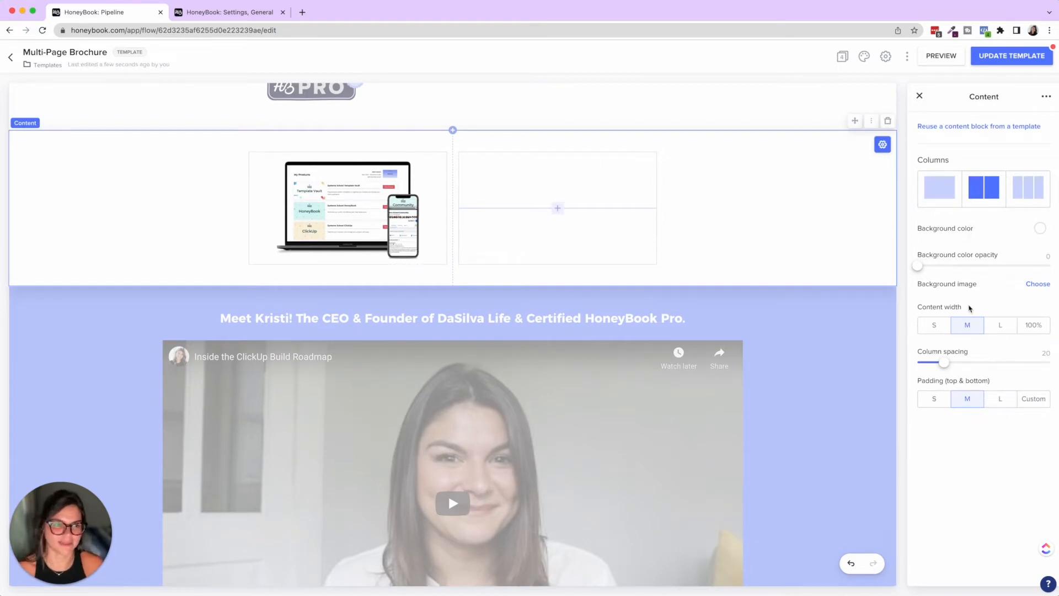
pyautogui.click(1025, 202)
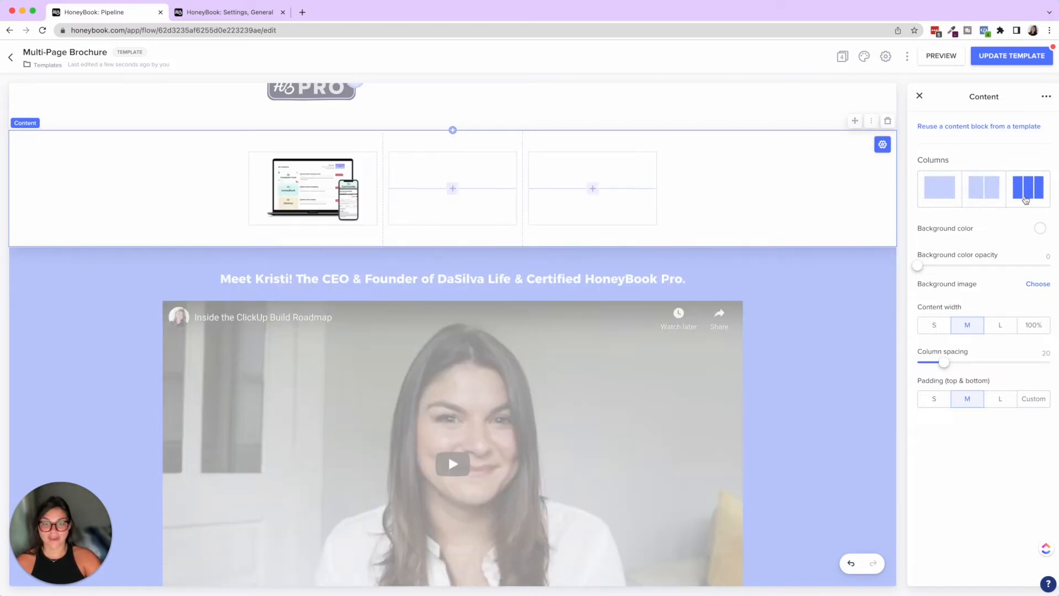
pyautogui.click(938, 196)
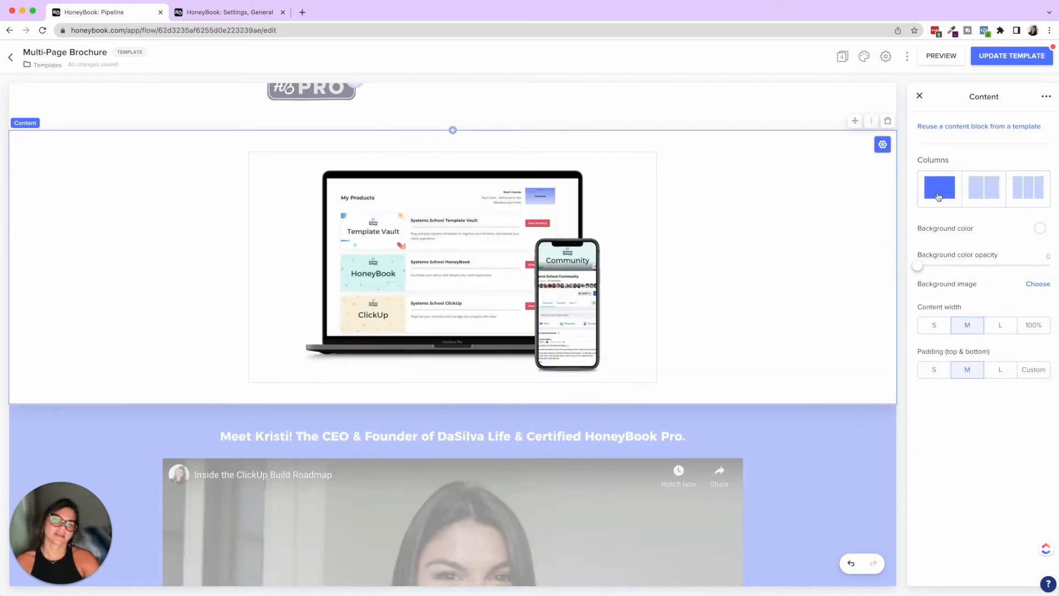
pyautogui.click(983, 188)
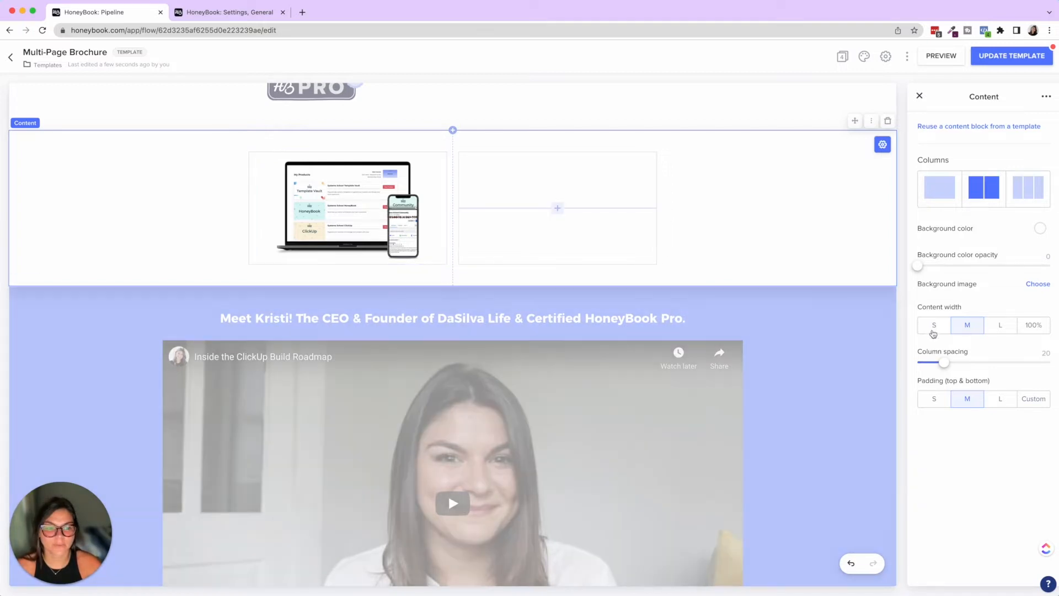
# Step: Try the S, M, L and 100% content widths on the mockup image block and set it back to M
pyautogui.click(934, 326)
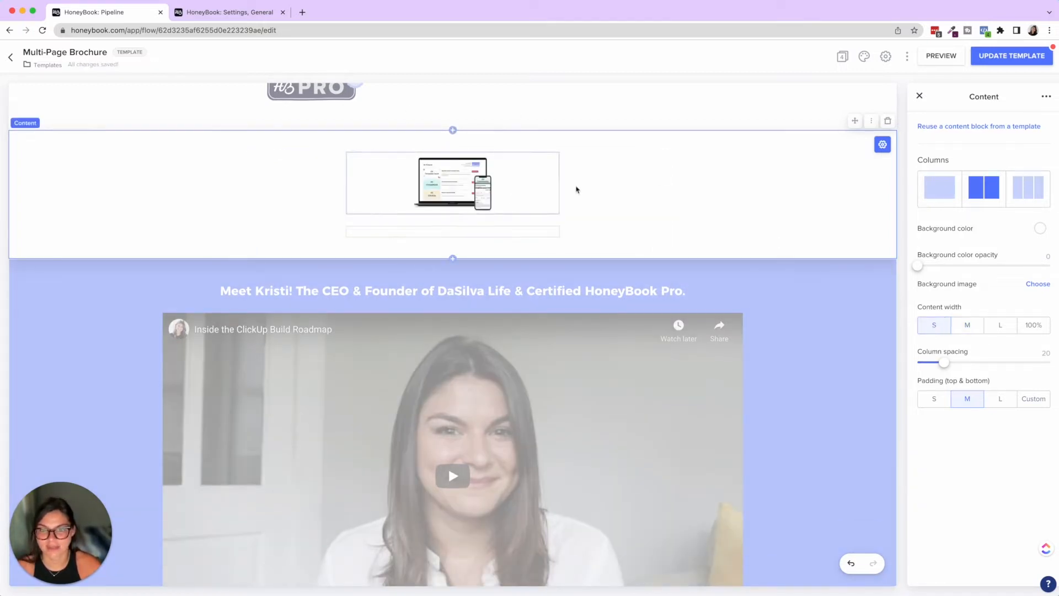
pyautogui.click(966, 326)
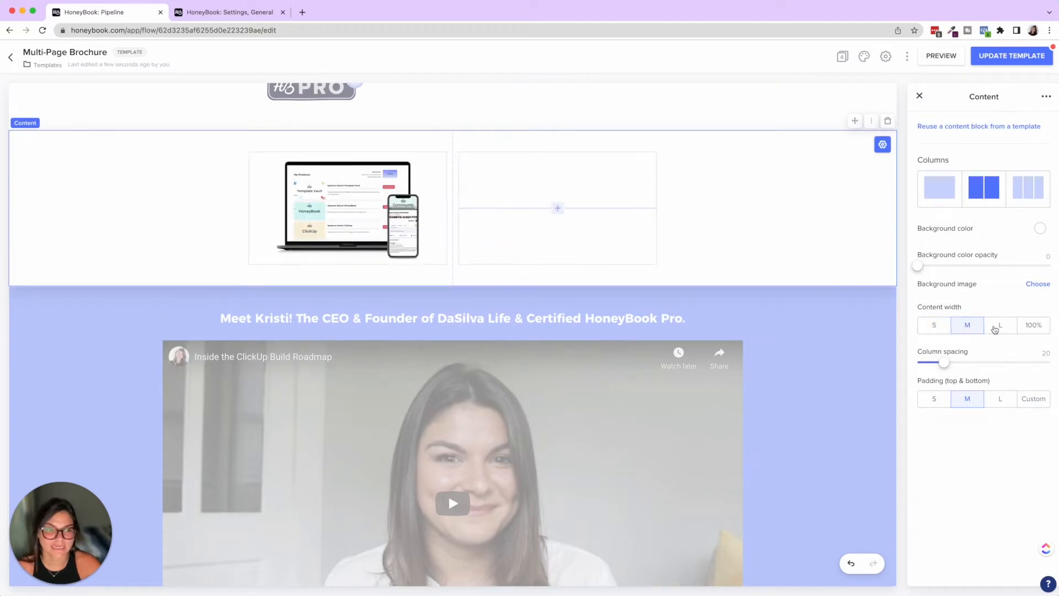
pyautogui.click(996, 326)
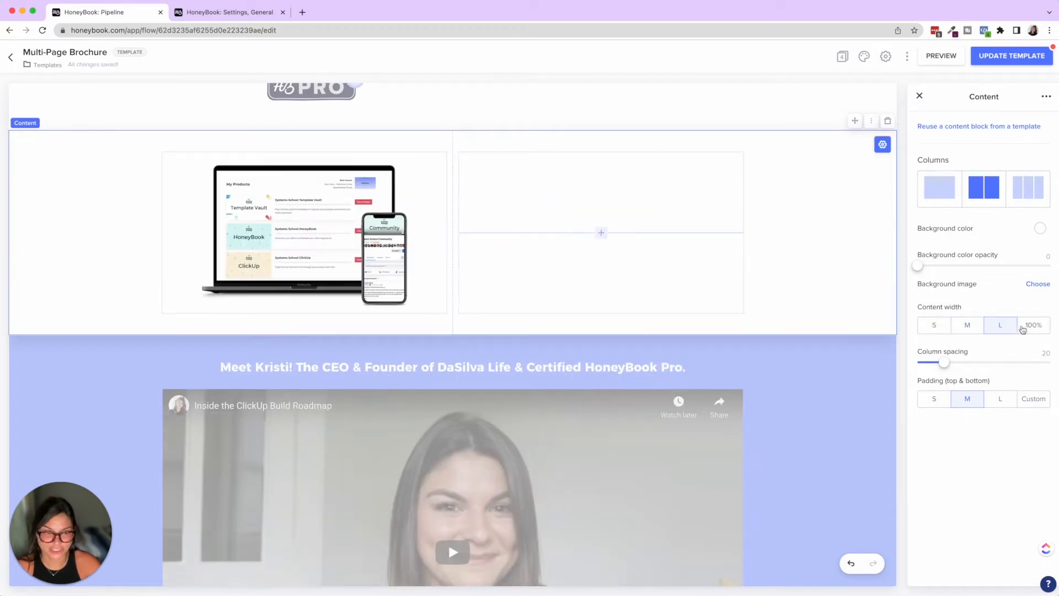
pyautogui.click(1029, 327)
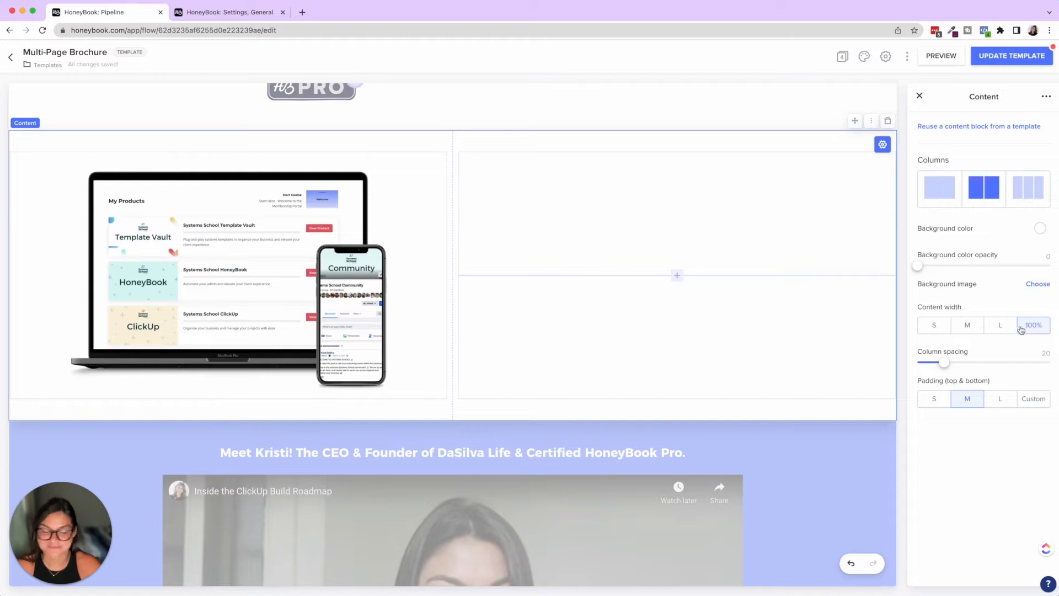
pyautogui.click(976, 330)
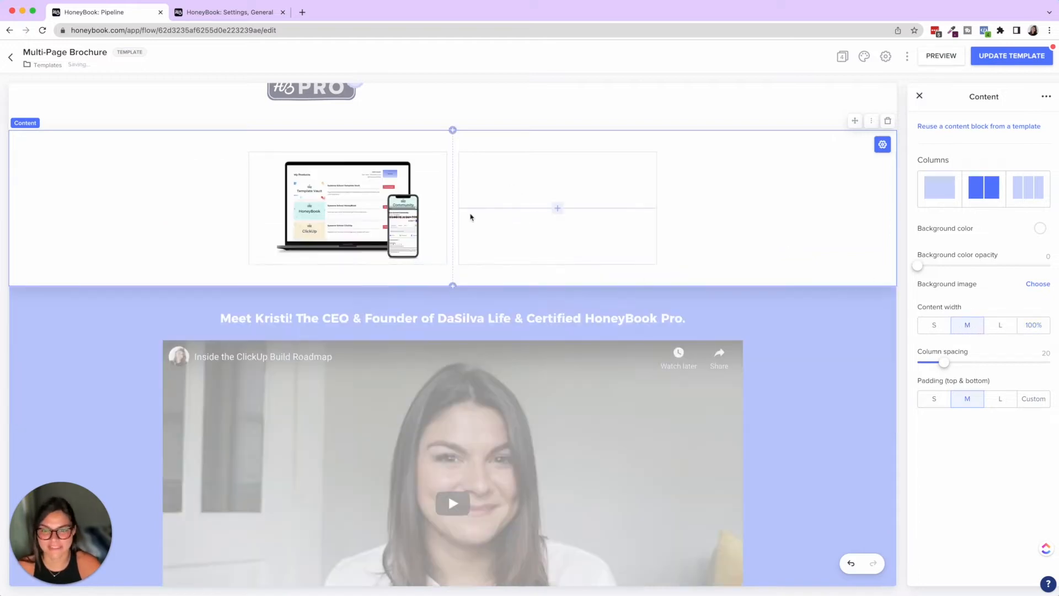
# Step: Shrink the laptop and phone mockup image within its column
pyautogui.click(431, 210)
pyautogui.click(430, 188)
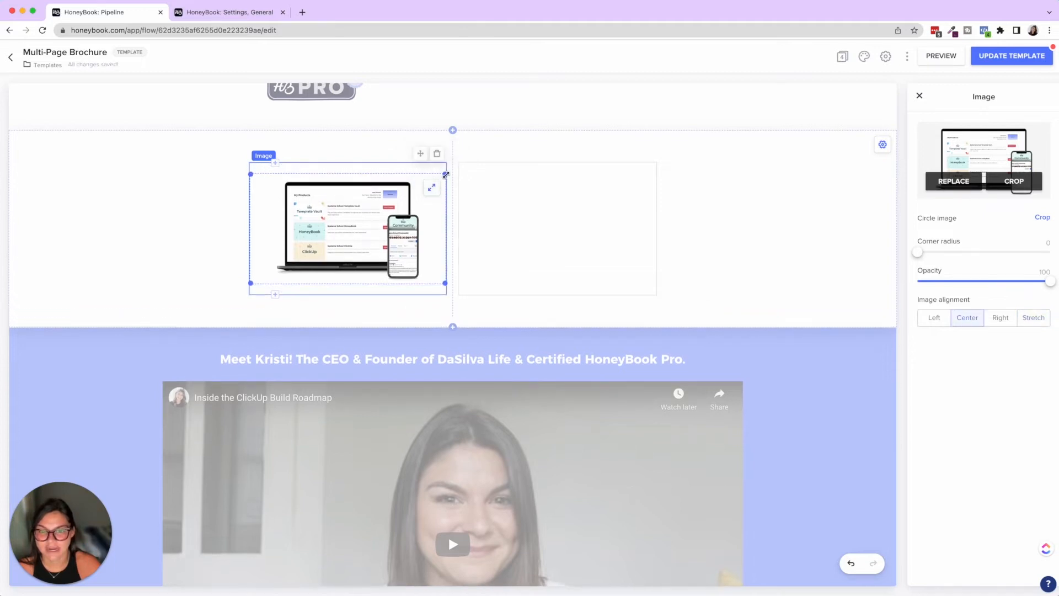
pyautogui.moveTo(446, 175); pyautogui.dragTo(406, 190)
# Step: Set the mockup block's content width to 100%, trying L first, and enlarge the image within its column
pyautogui.click(773, 194)
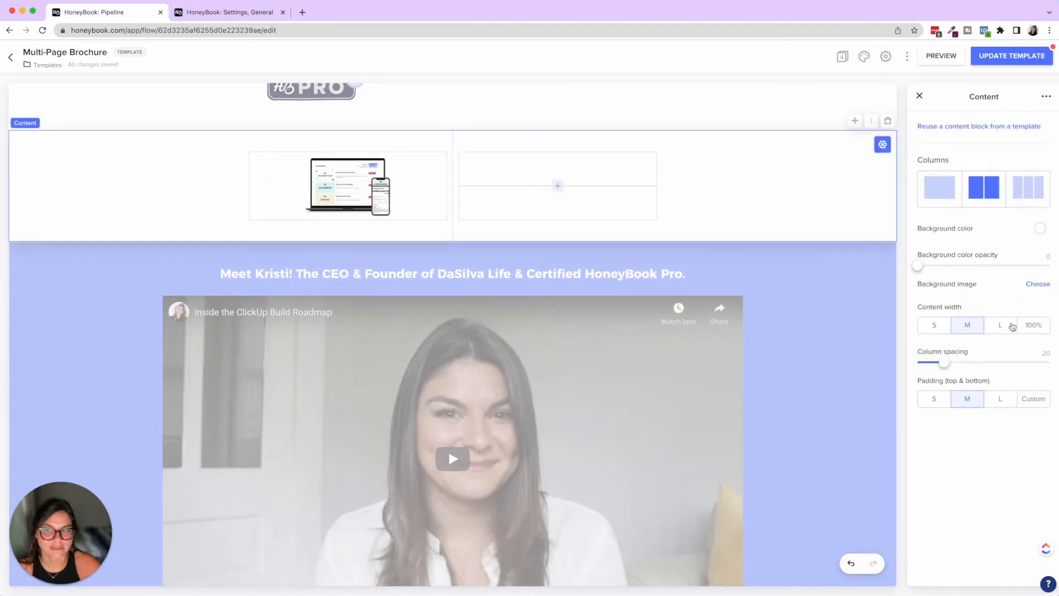
pyautogui.click(1001, 325)
pyautogui.click(1033, 326)
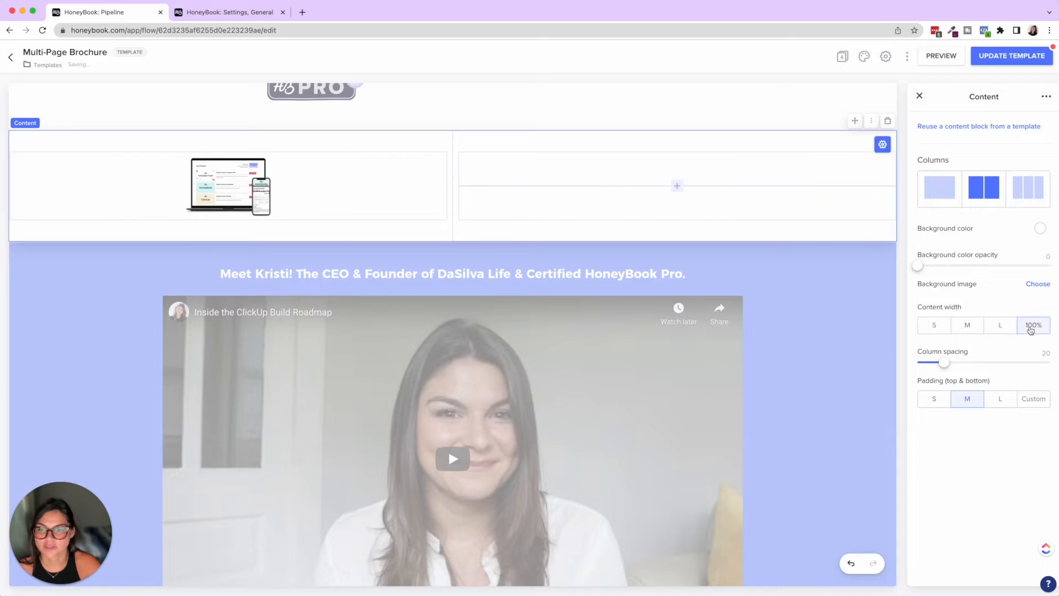
pyautogui.click(259, 192)
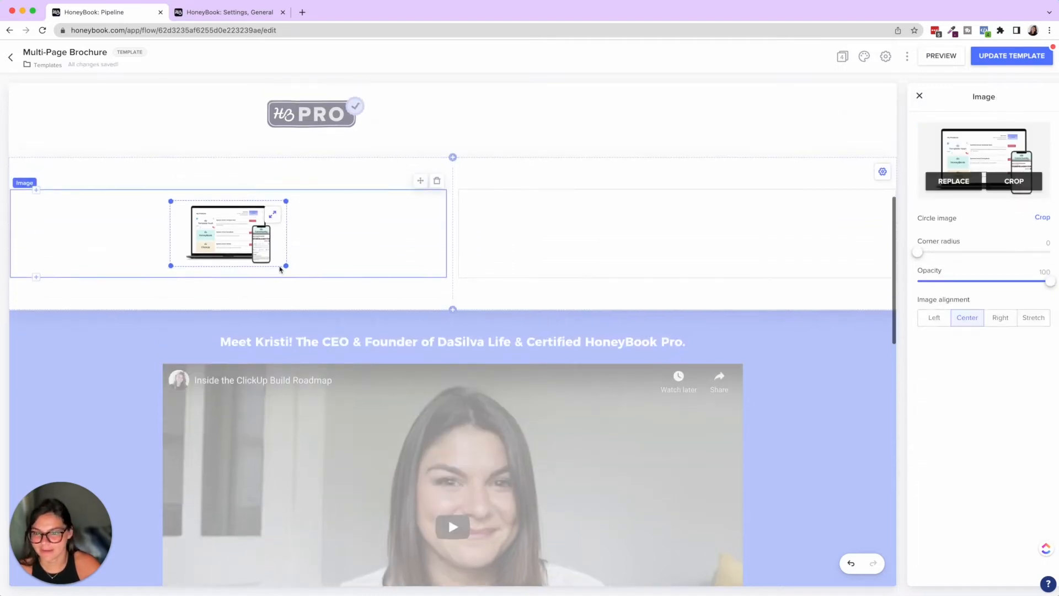
pyautogui.moveTo(287, 267); pyautogui.dragTo(473, 378)
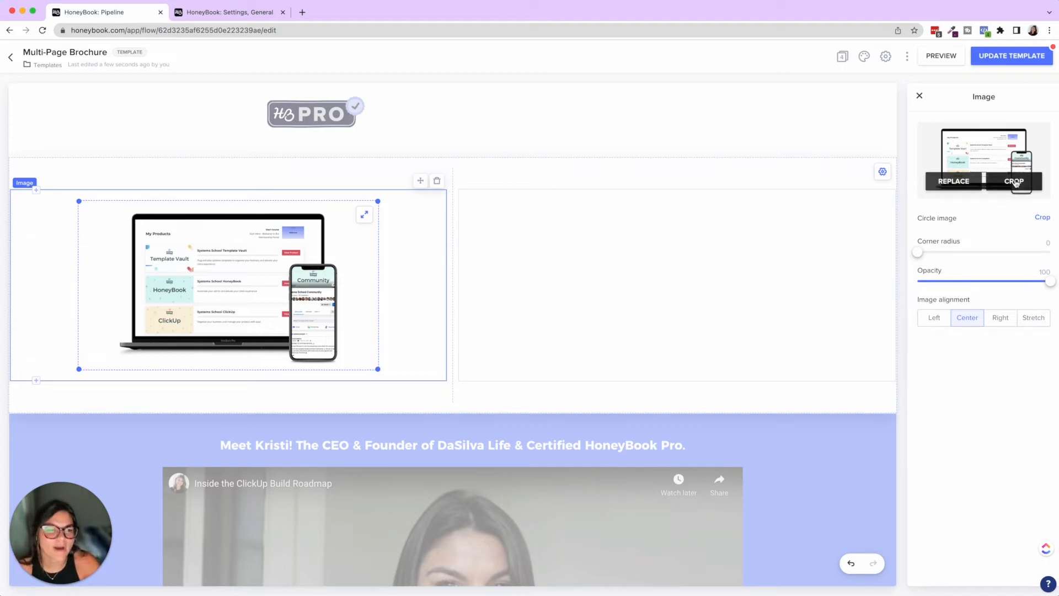
# Step: Try the 4:3 and 16:9 crop aspect ratios on the laptop and phone mockup image without applying a crop
pyautogui.click(1008, 183)
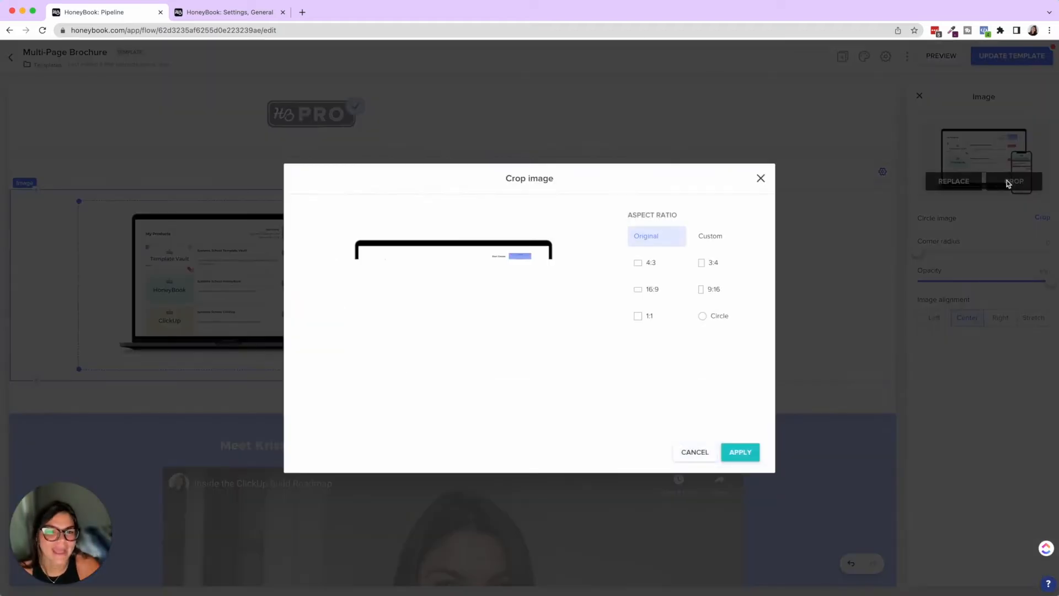
pyautogui.click(651, 265)
pyautogui.click(667, 290)
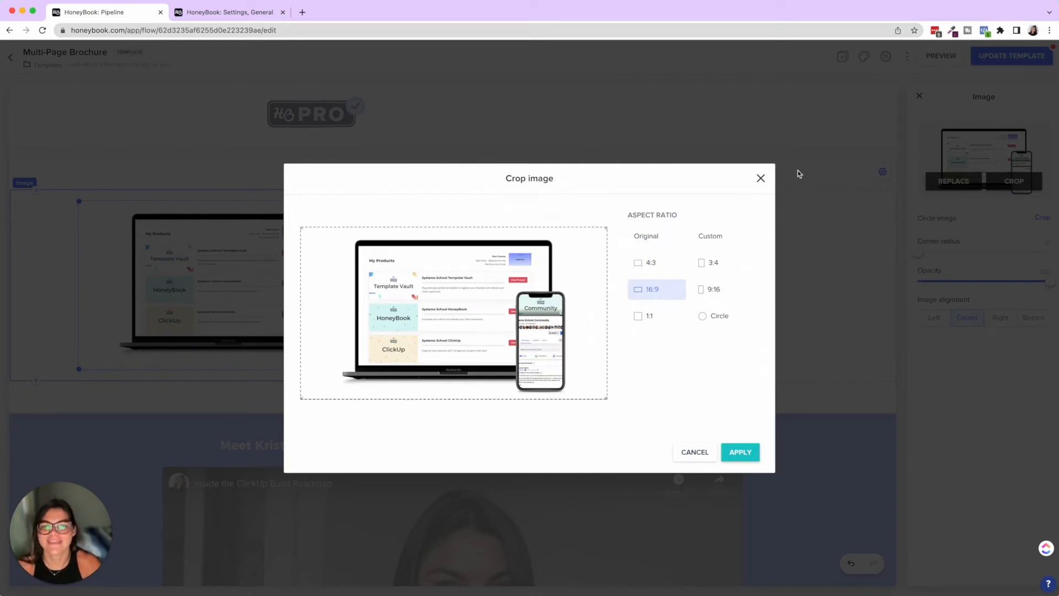
pyautogui.click(761, 179)
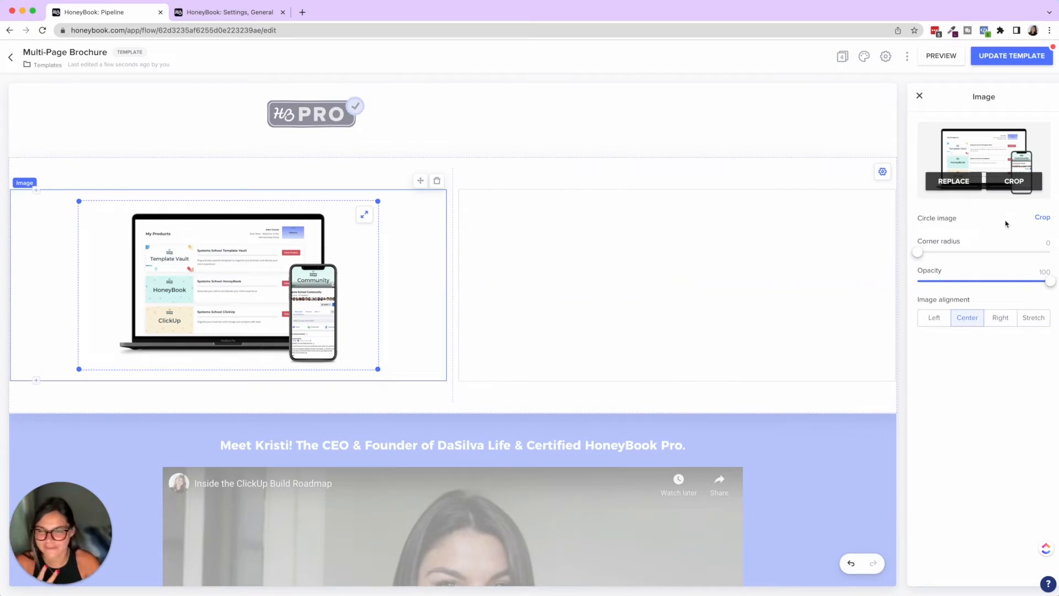
pyautogui.click(1017, 177)
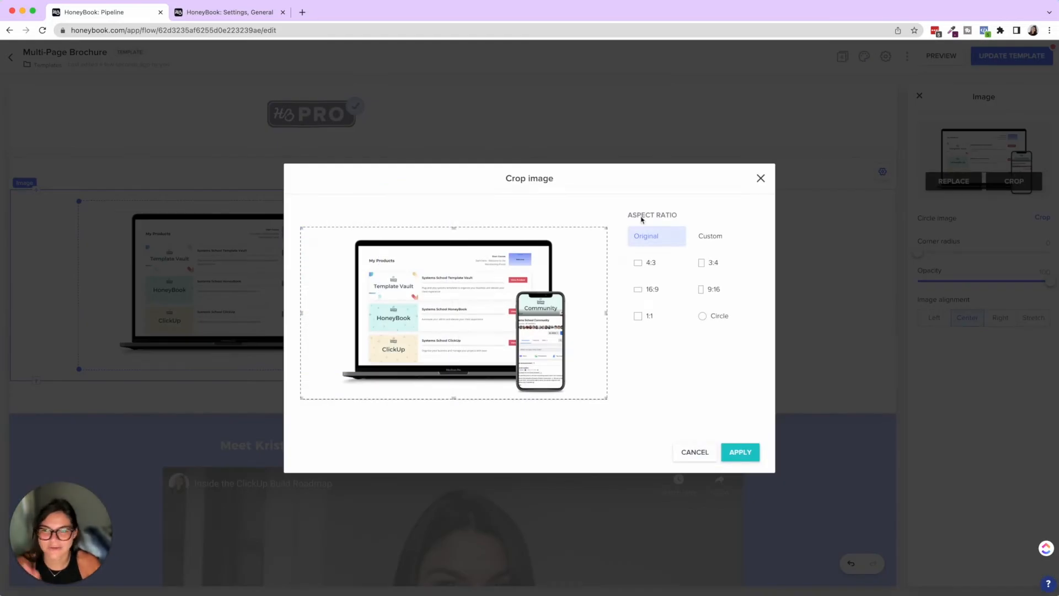
pyautogui.click(760, 178)
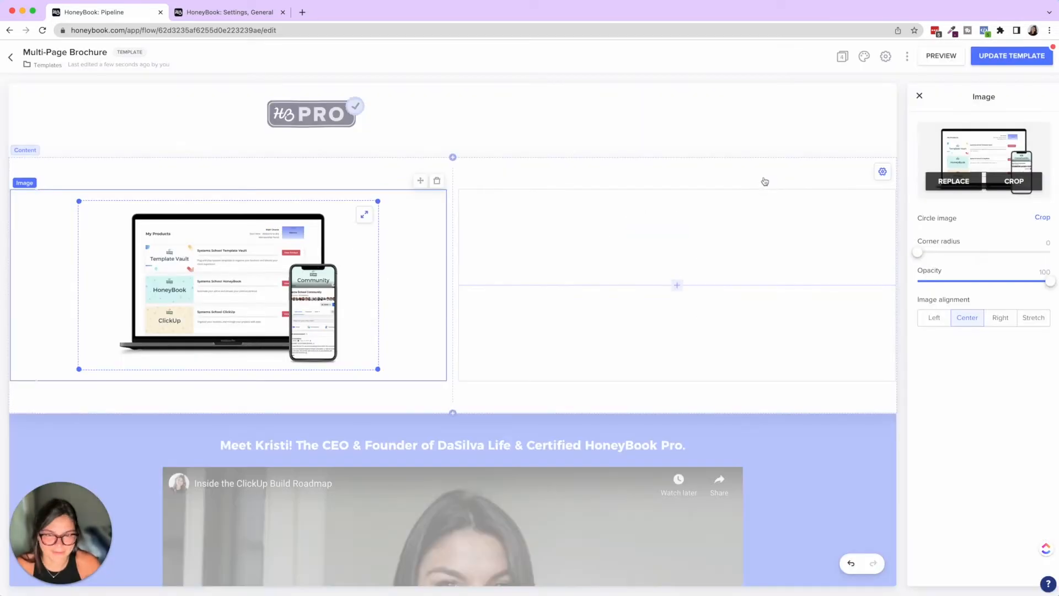
# Step: Set the mockup block's content width to M and its column spacing to 40
pyautogui.click(591, 175)
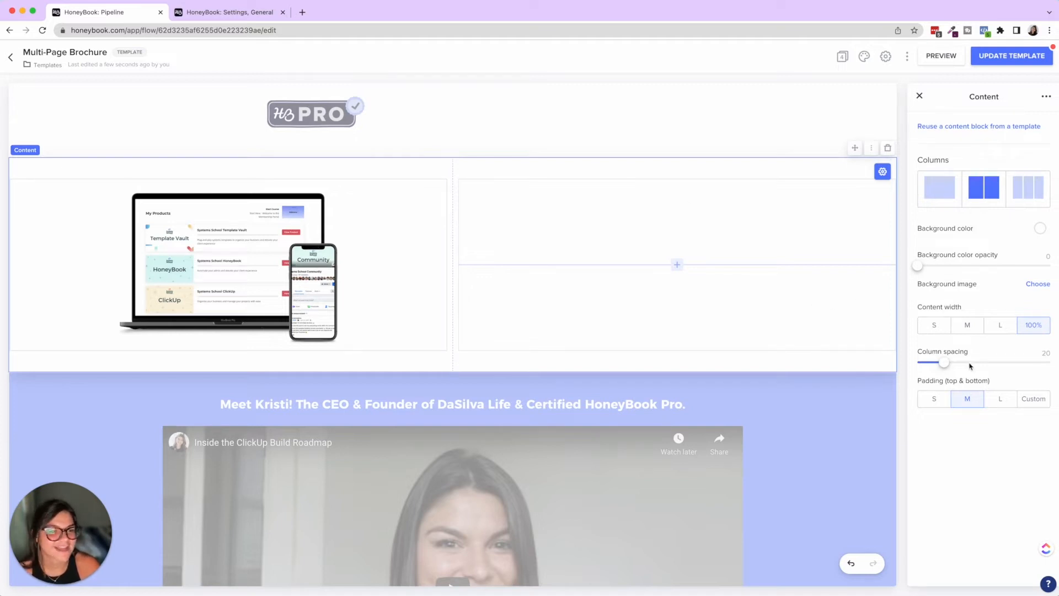
pyautogui.click(968, 325)
pyautogui.click(408, 276)
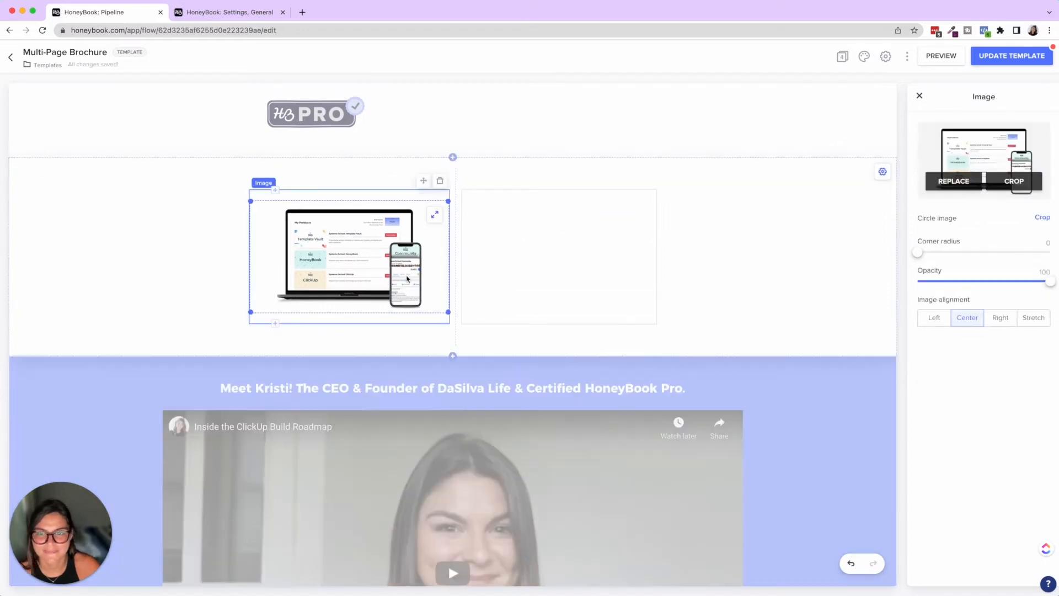
pyautogui.click(920, 96)
pyautogui.click(773, 225)
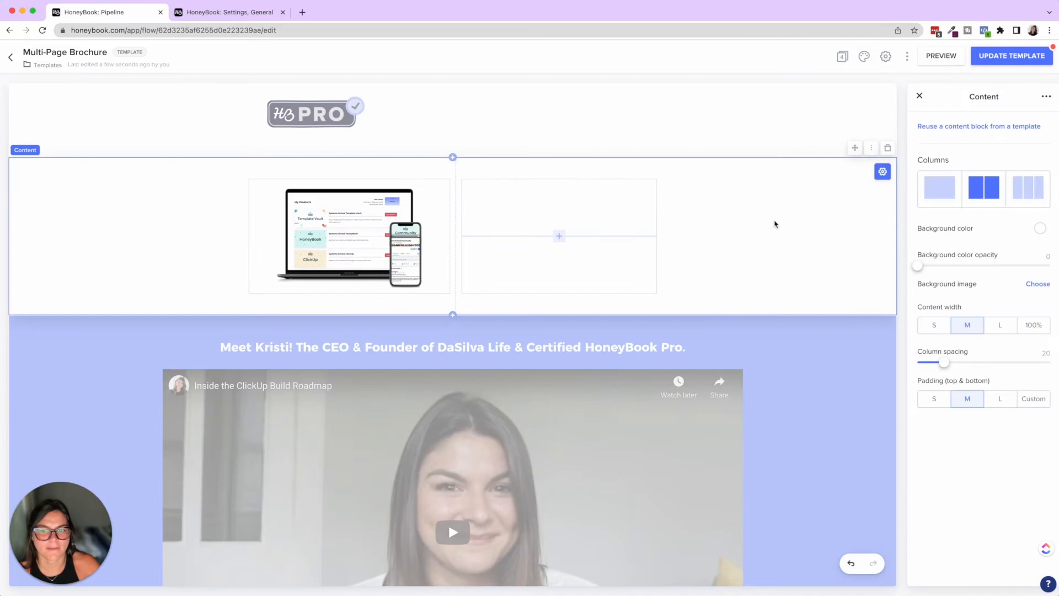
pyautogui.moveTo(944, 364); pyautogui.dragTo(976, 366)
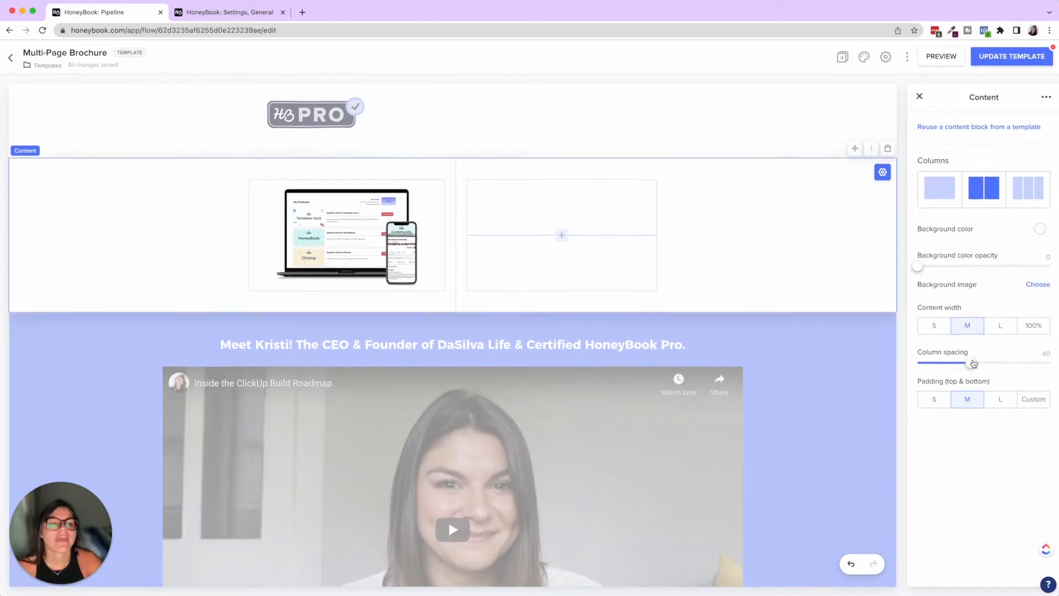
# Step: Try S, M, L and a custom value of 150 for the mockup block's top and bottom padding, and return it to M
pyautogui.click(939, 401)
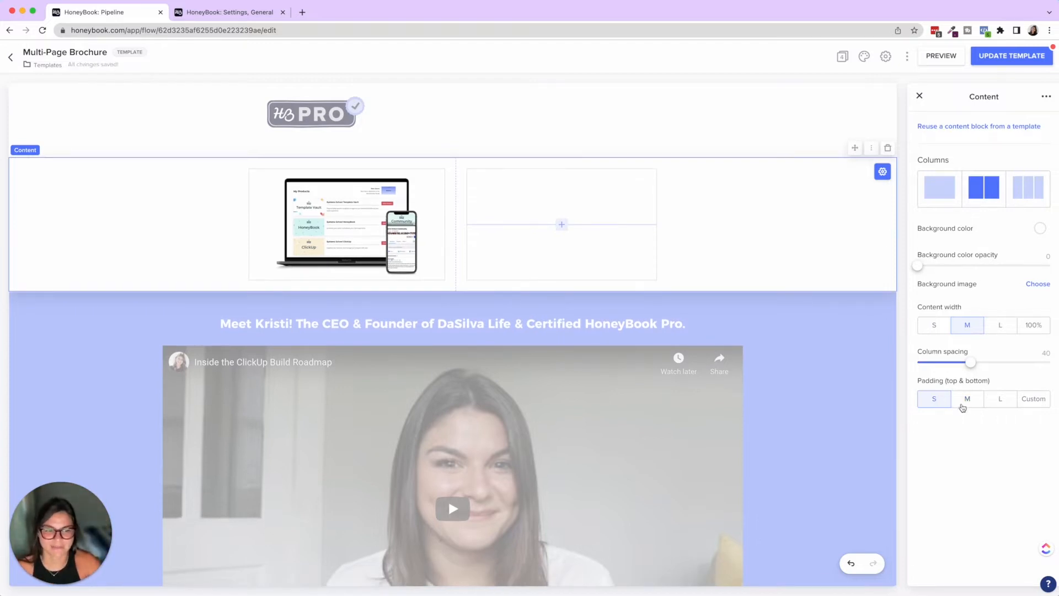
pyautogui.click(964, 406)
pyautogui.click(1005, 406)
pyautogui.click(1027, 406)
pyautogui.doubleClick(1034, 424)
pyautogui.write('150')
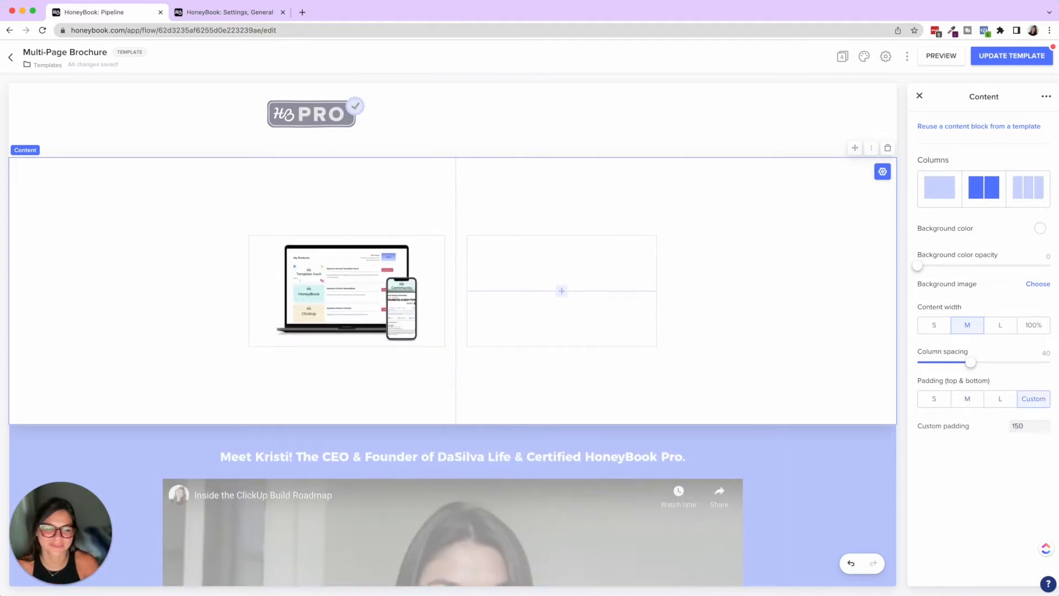
pyautogui.click(976, 401)
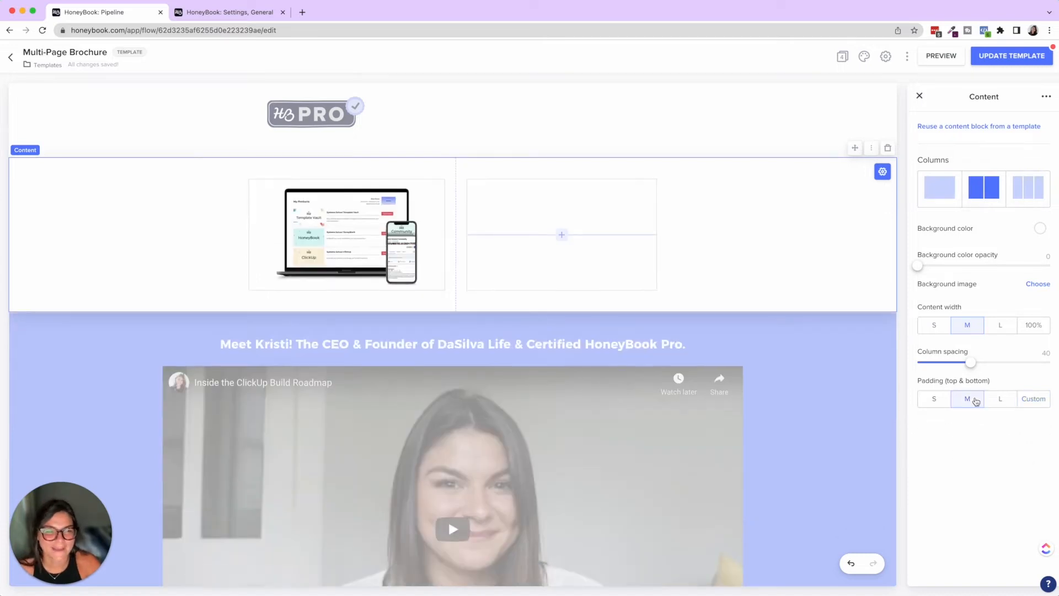
# Step: Check the Offer Name Here block's layout settings and match the mockup block with content width L and column spacing 20
pyautogui.scroll(4, 410, 253)
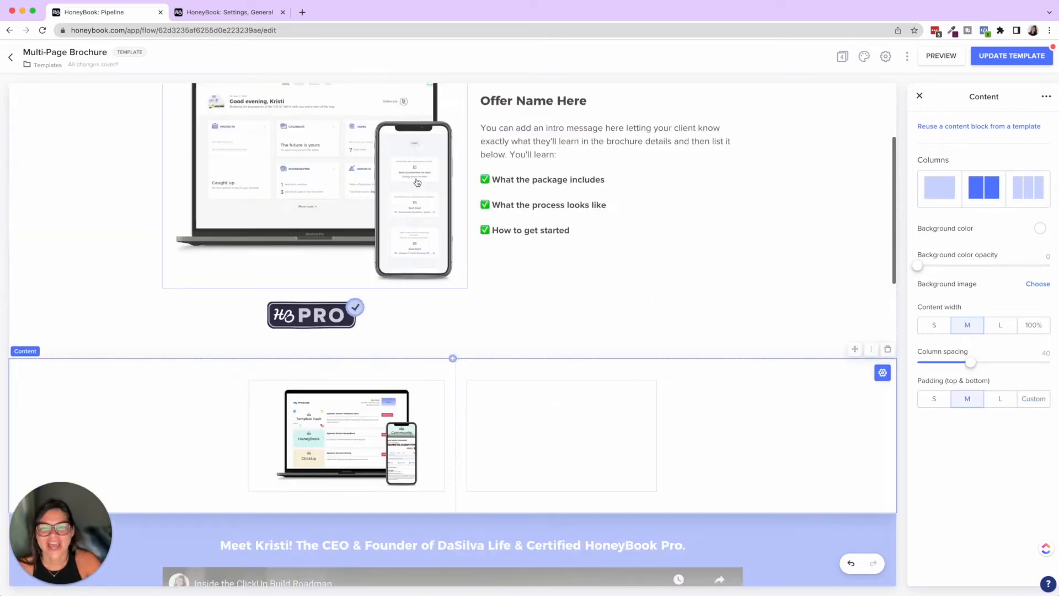
pyautogui.click(833, 267)
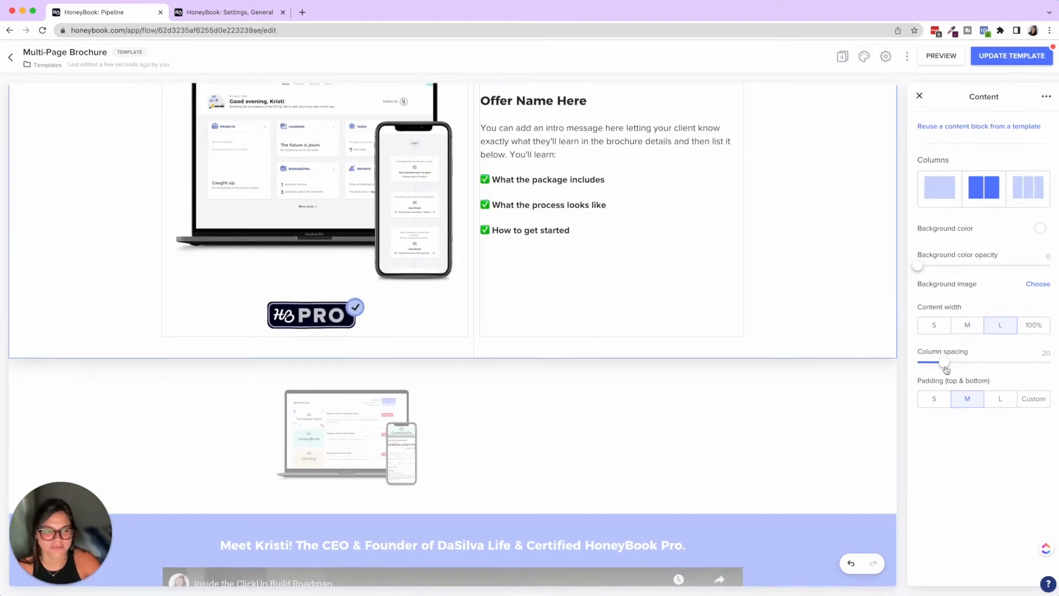
pyautogui.click(822, 416)
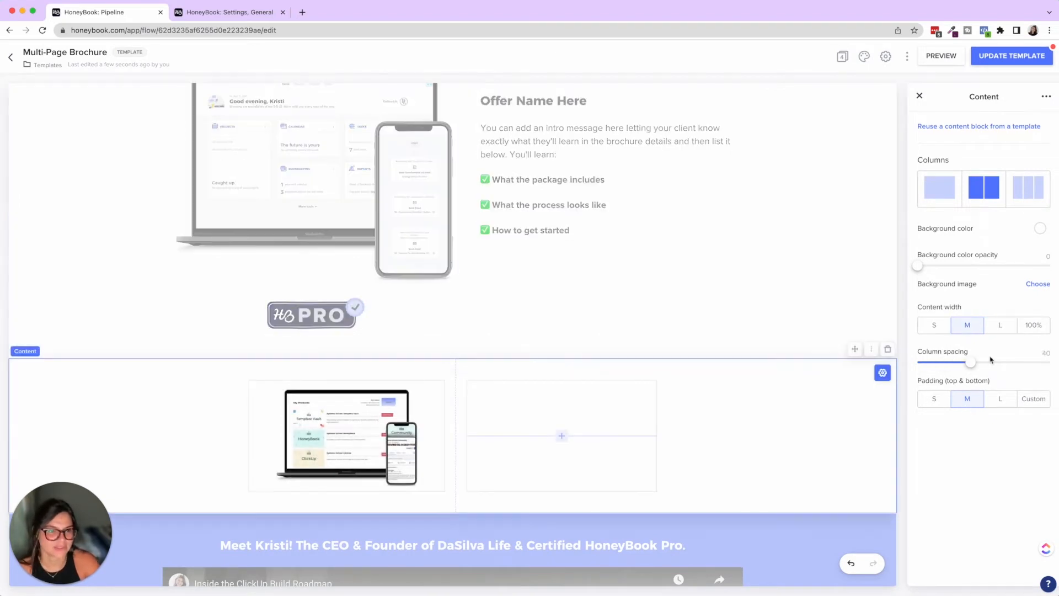
pyautogui.click(1003, 328)
pyautogui.moveTo(959, 366); pyautogui.dragTo(945, 365)
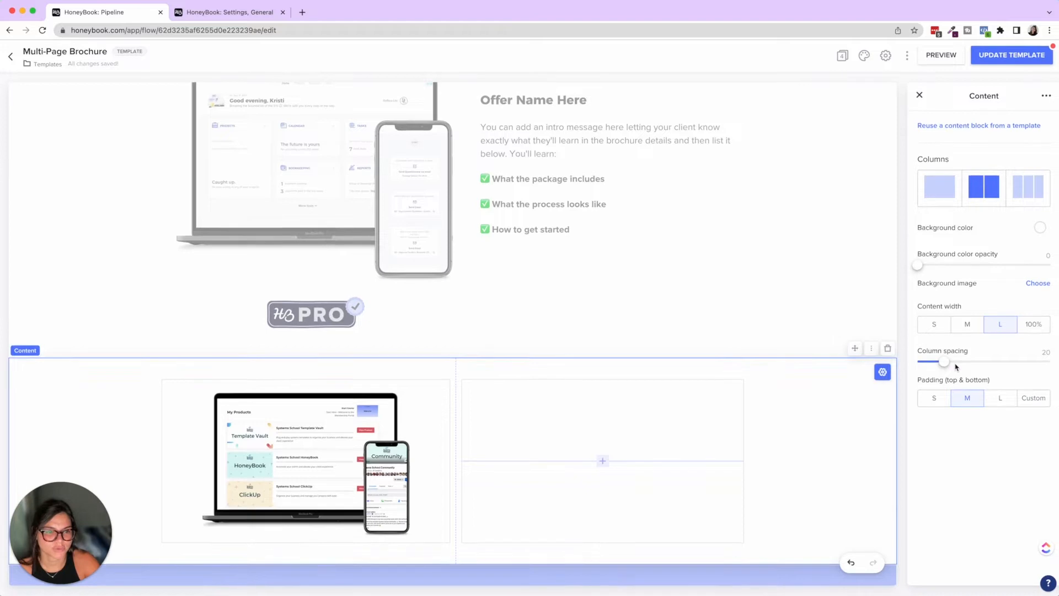
# Step: Compare the new mockup image's size and settings with the mockup image in the Offer Name Here block above
pyautogui.click(260, 466)
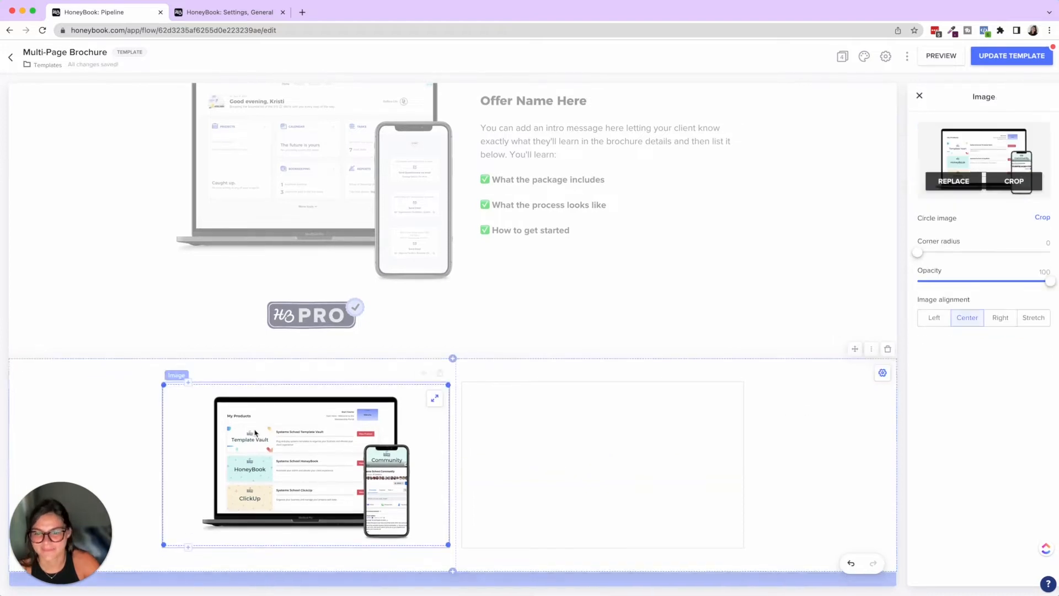
pyautogui.scroll(-1, 256, 433)
pyautogui.scroll(1, 260, 430)
pyautogui.scroll(-3, 287, 387)
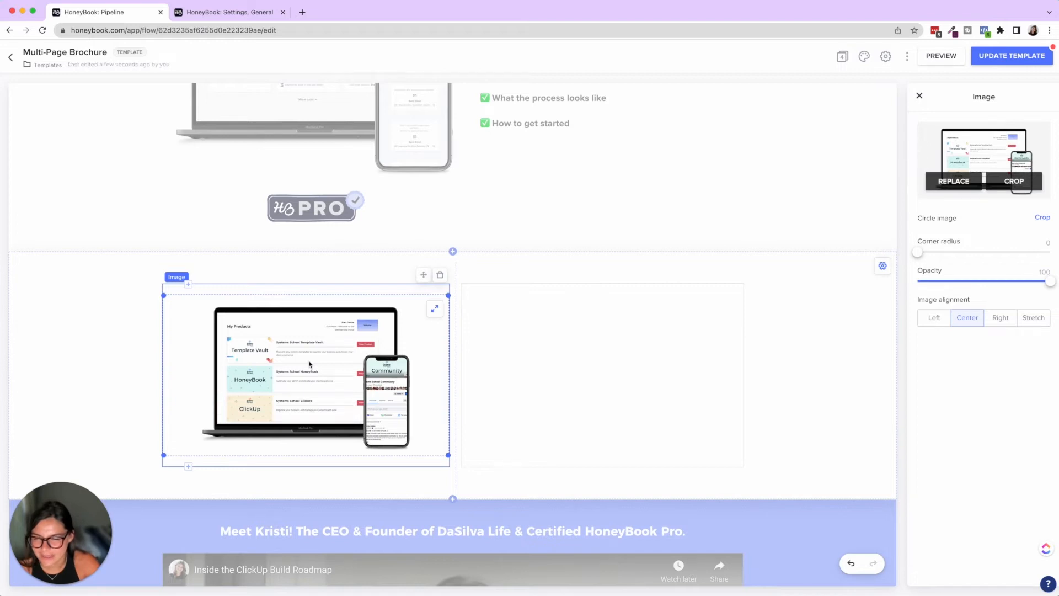
pyautogui.scroll(5, 281, 361)
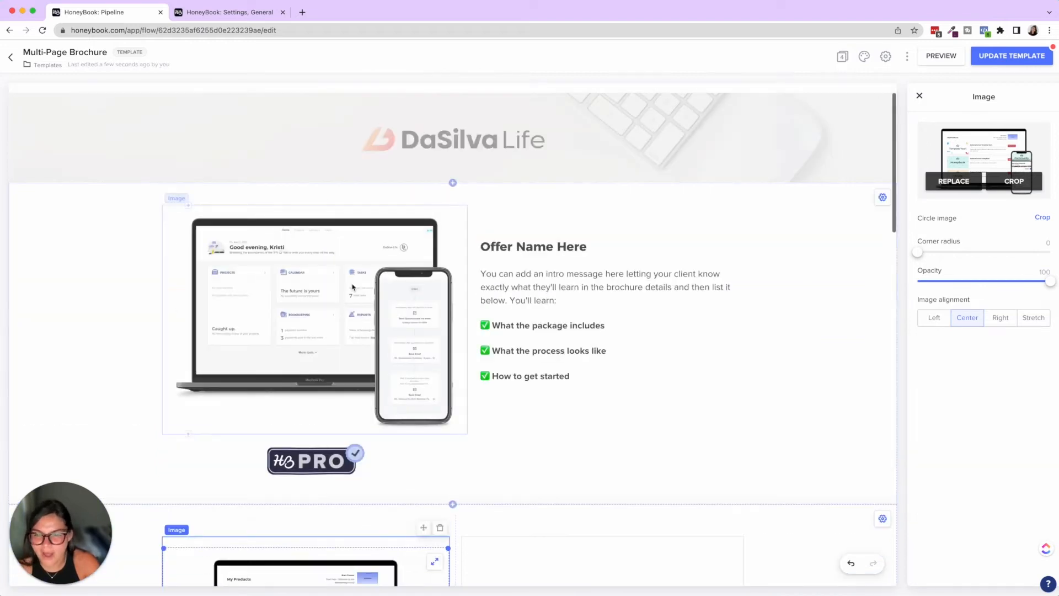
pyautogui.click(320, 302)
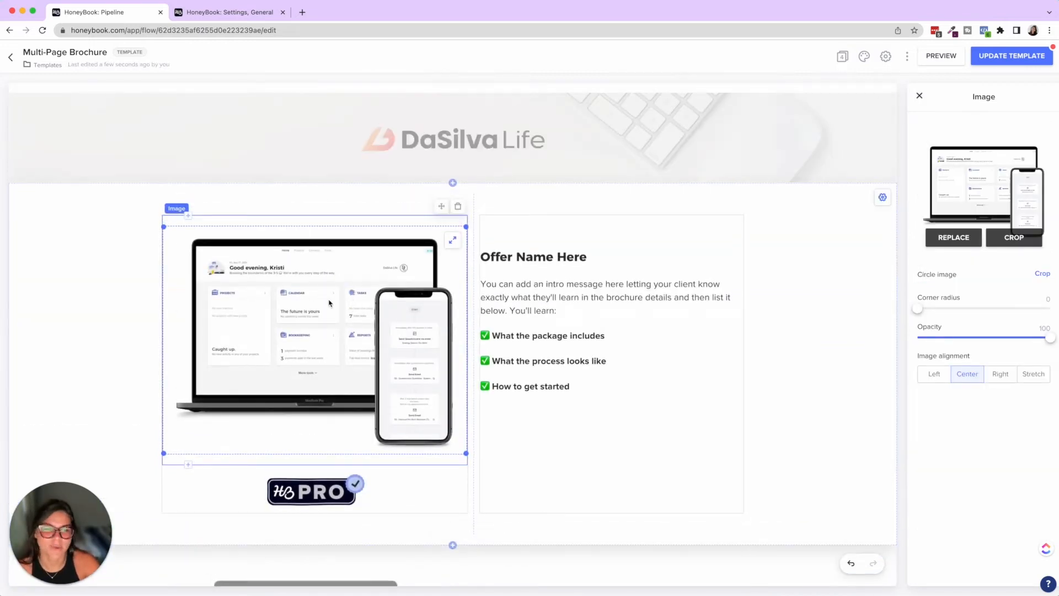
pyautogui.scroll(-6, 329, 303)
# Step: Custom-crop the empty margins off both sides of the new mockup image and stretch it to fill its column
pyautogui.click(306, 320)
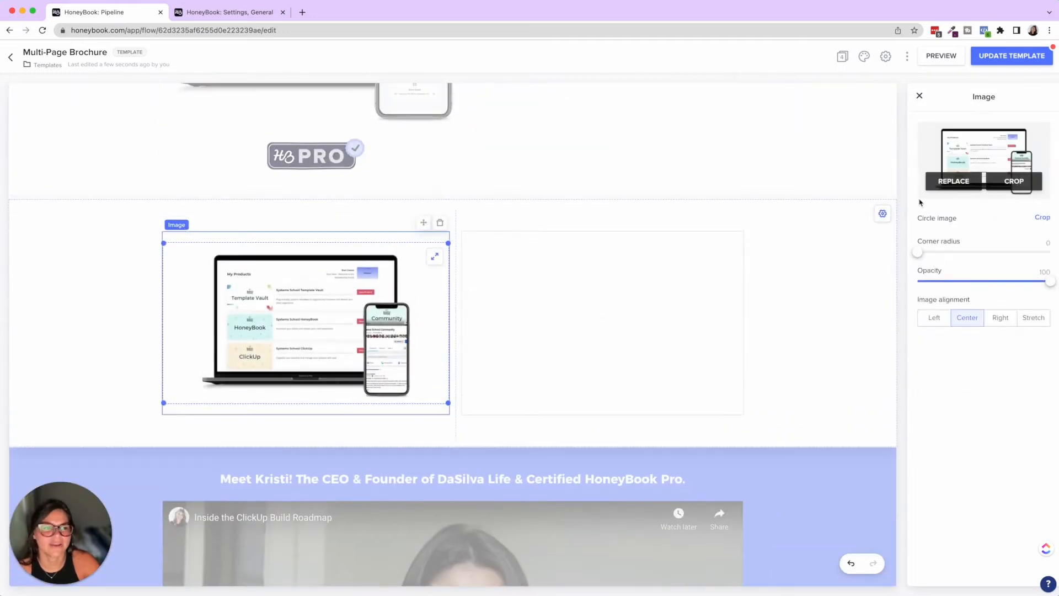
pyautogui.click(1023, 182)
pyautogui.click(715, 239)
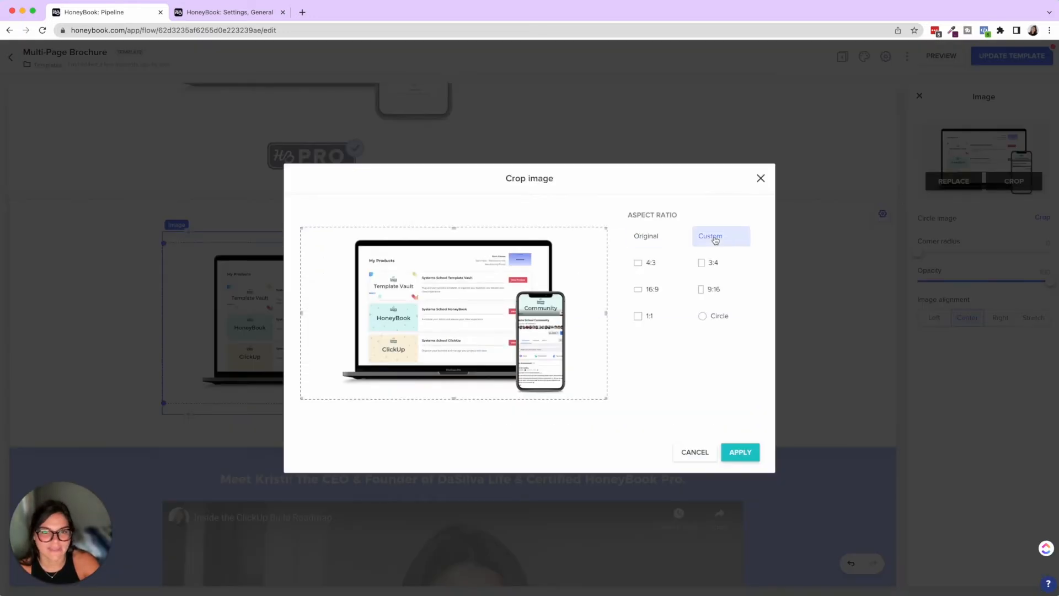
pyautogui.moveTo(302, 314); pyautogui.dragTo(338, 313)
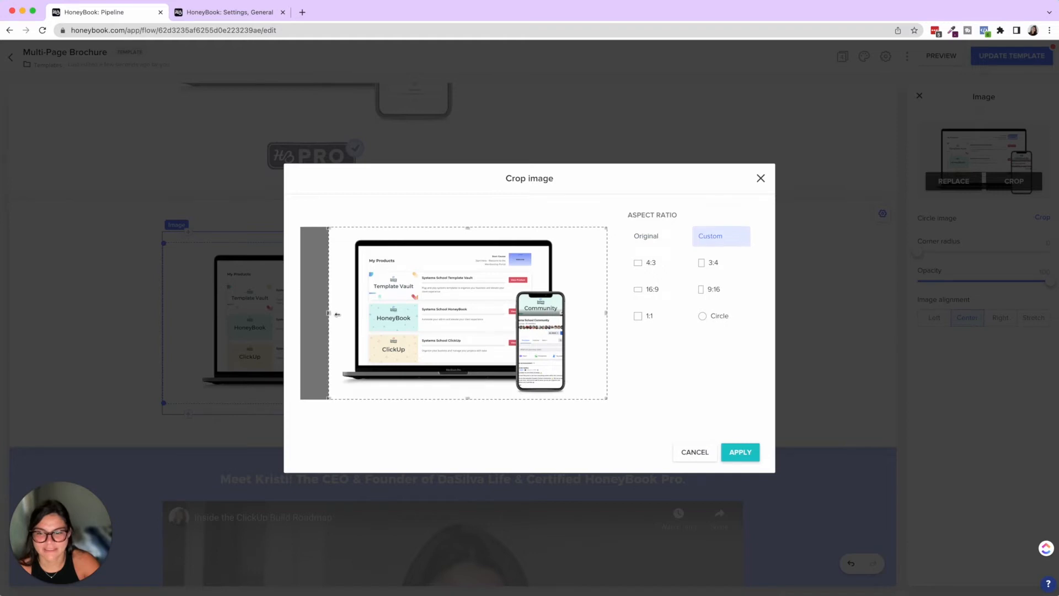
pyautogui.moveTo(608, 313); pyautogui.dragTo(575, 313)
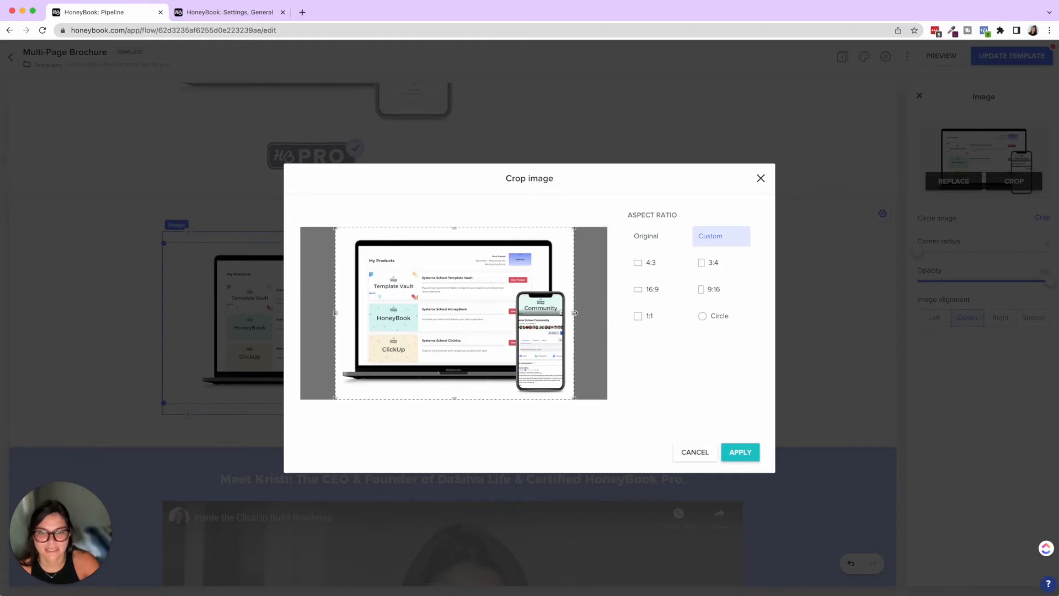
pyautogui.click(734, 448)
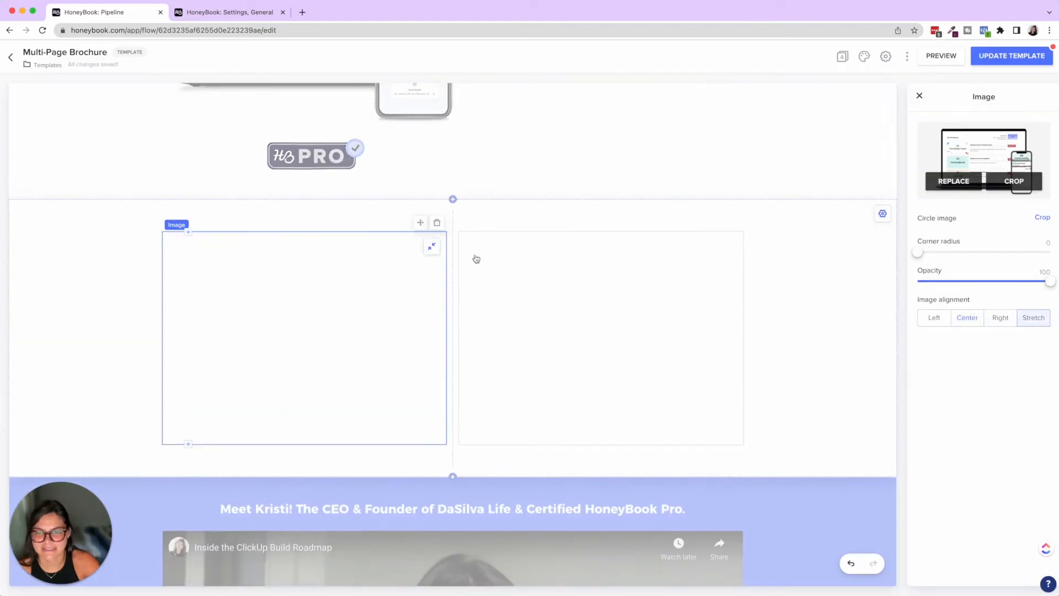
# Step: Add the HB PRO badge image below the cropped mockup image and shrink it like the badge in the block above
pyautogui.scroll(4, 627, 252)
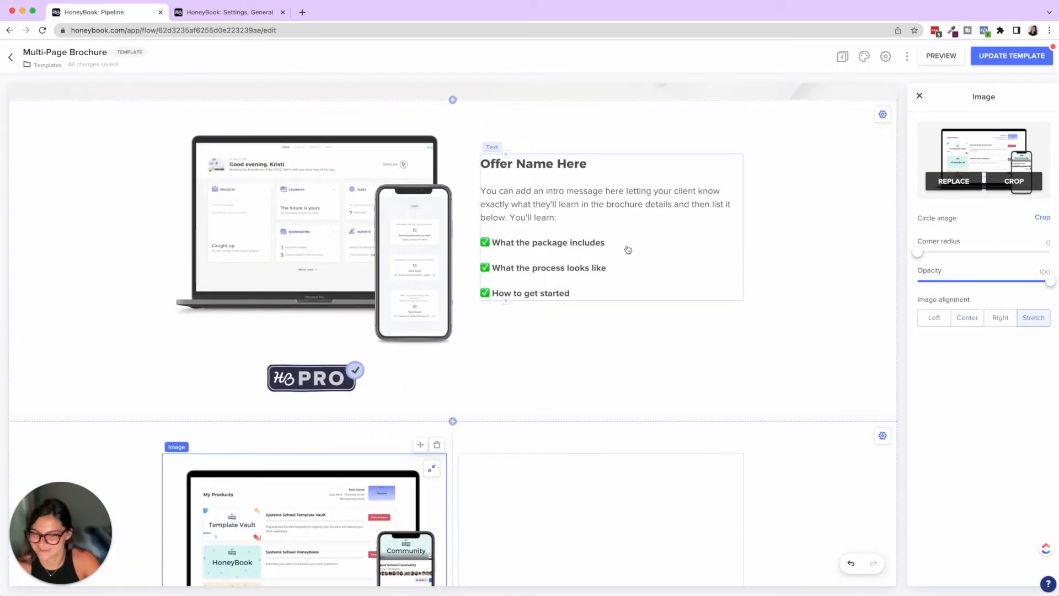
pyautogui.scroll(-5, 628, 249)
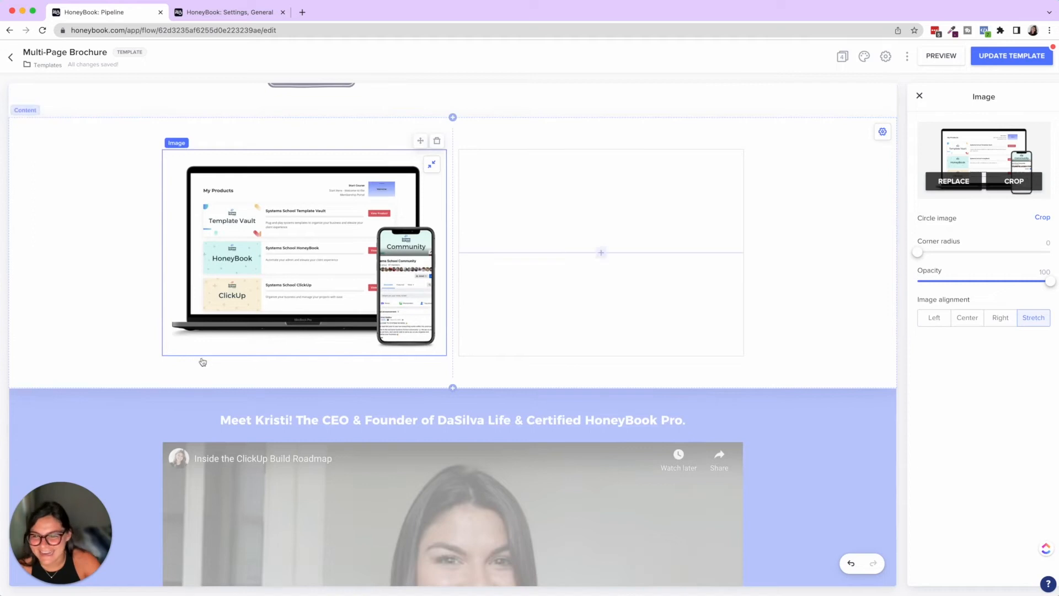
pyautogui.click(188, 355)
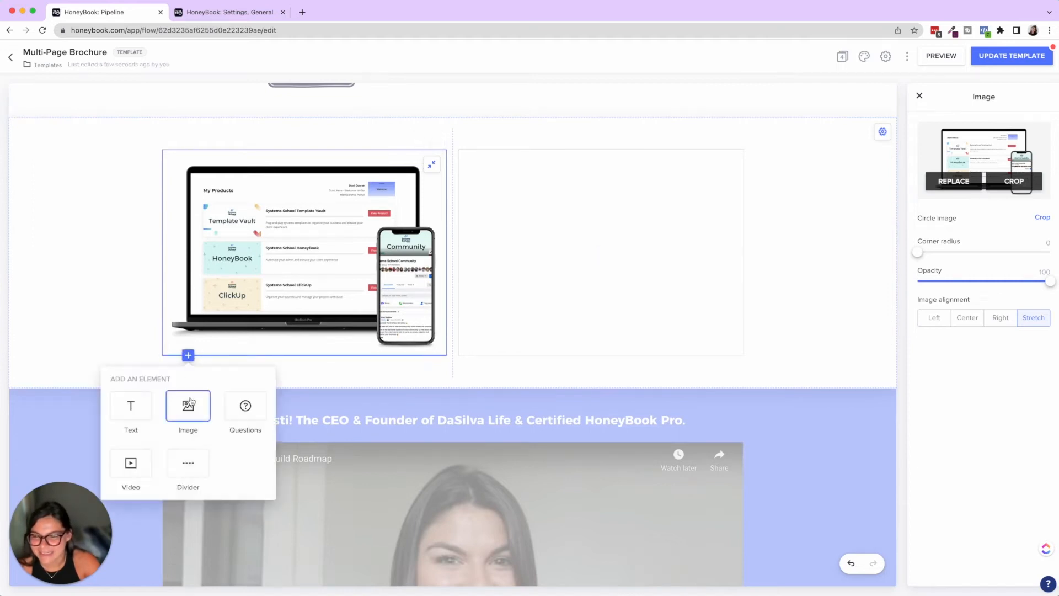
pyautogui.click(188, 406)
pyautogui.scroll(-1, 955, 323)
pyautogui.scroll(-10, 954, 323)
pyautogui.click(1036, 369)
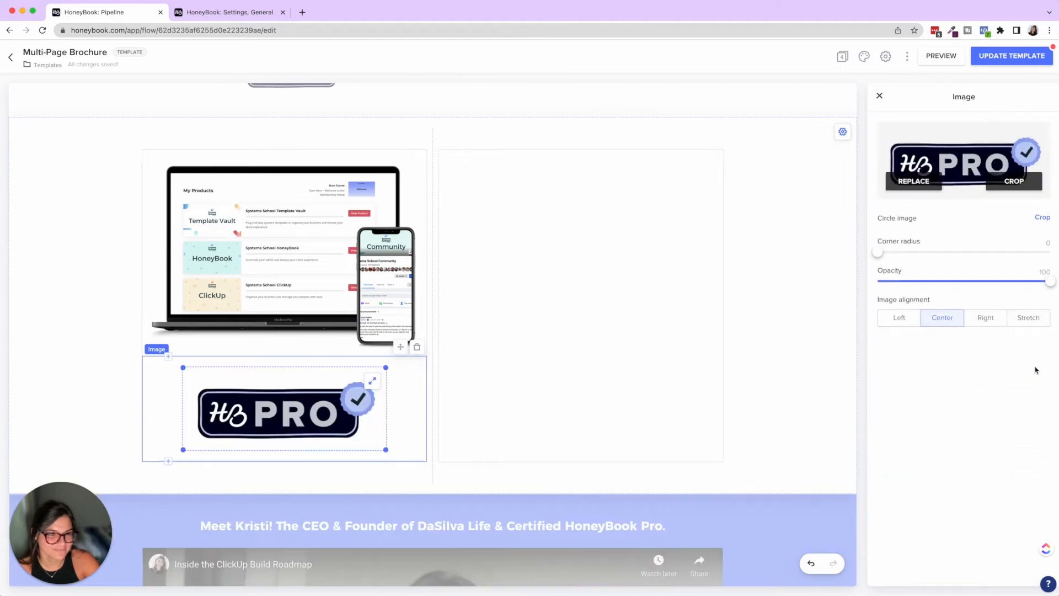
pyautogui.scroll(-1, 409, 452)
pyautogui.moveTo(406, 448); pyautogui.dragTo(358, 414)
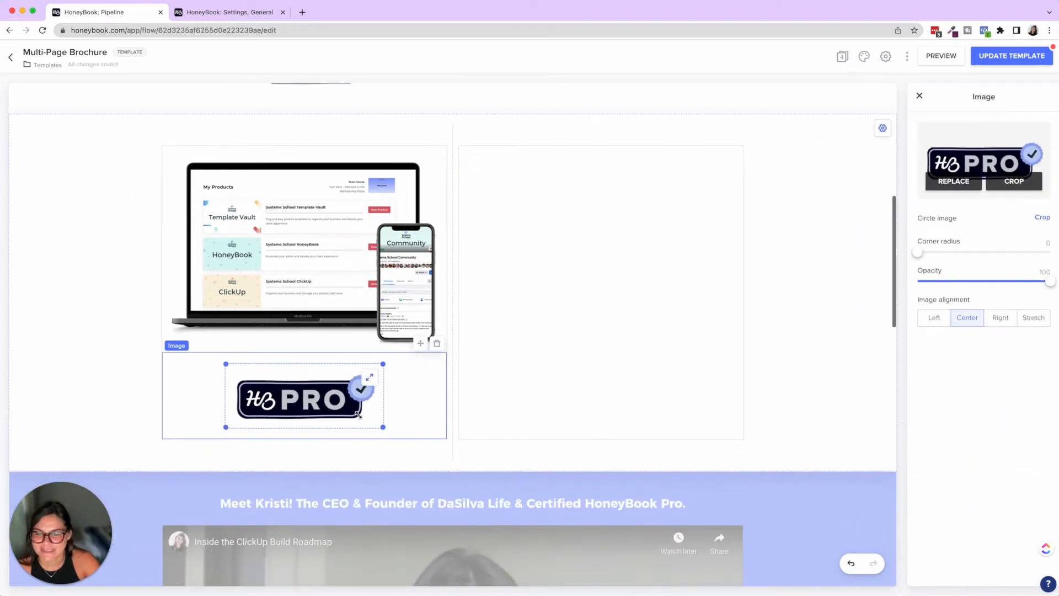
# Step: Add a text element to the empty column beside the mockup image and enter Offer Name
pyautogui.click(601, 367)
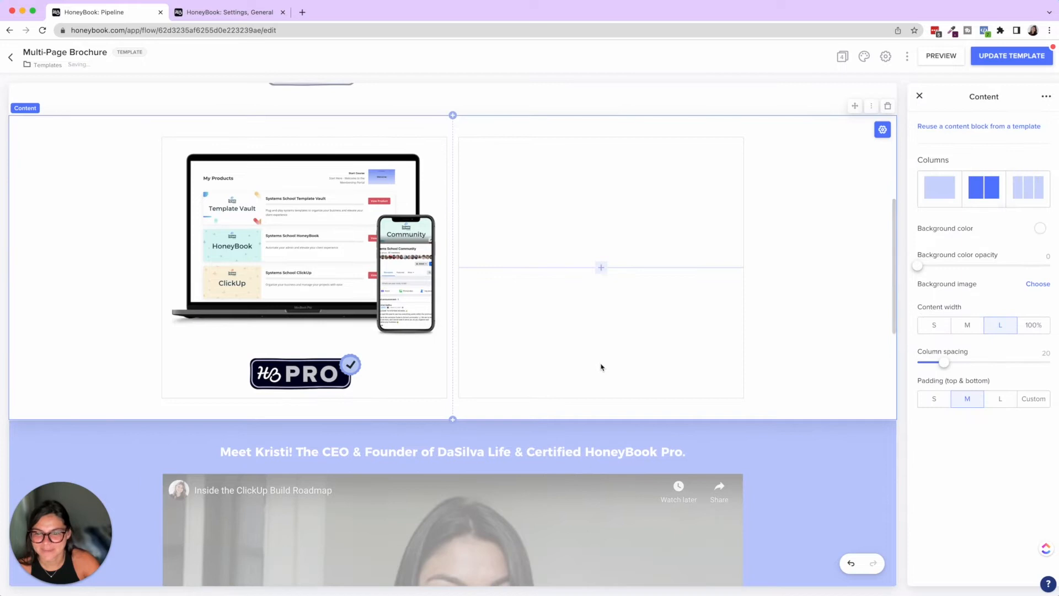
pyautogui.scroll(8, 601, 366)
pyautogui.scroll(-3, 601, 367)
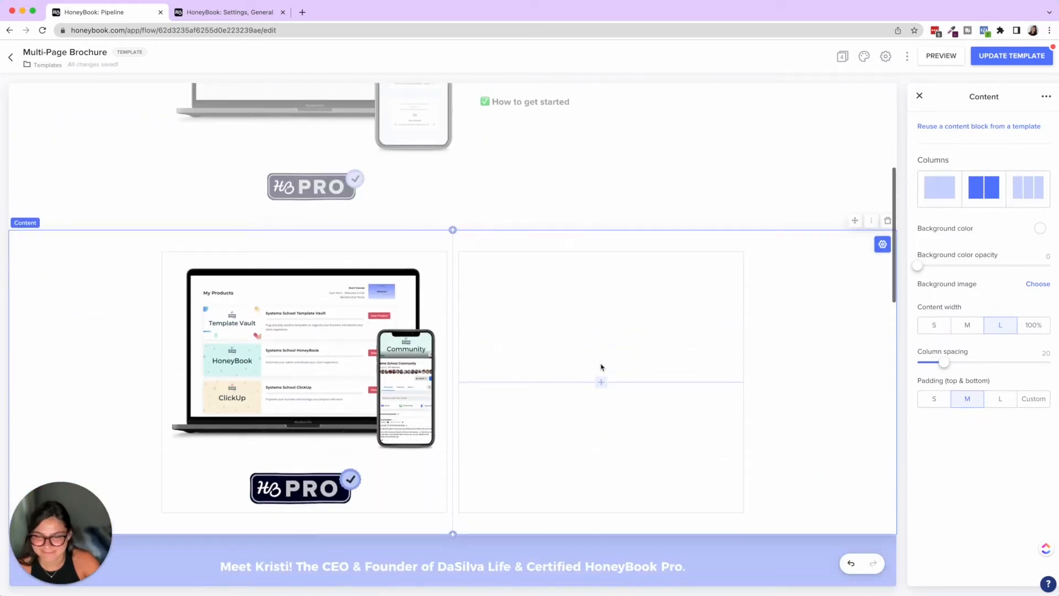
pyautogui.click(602, 382)
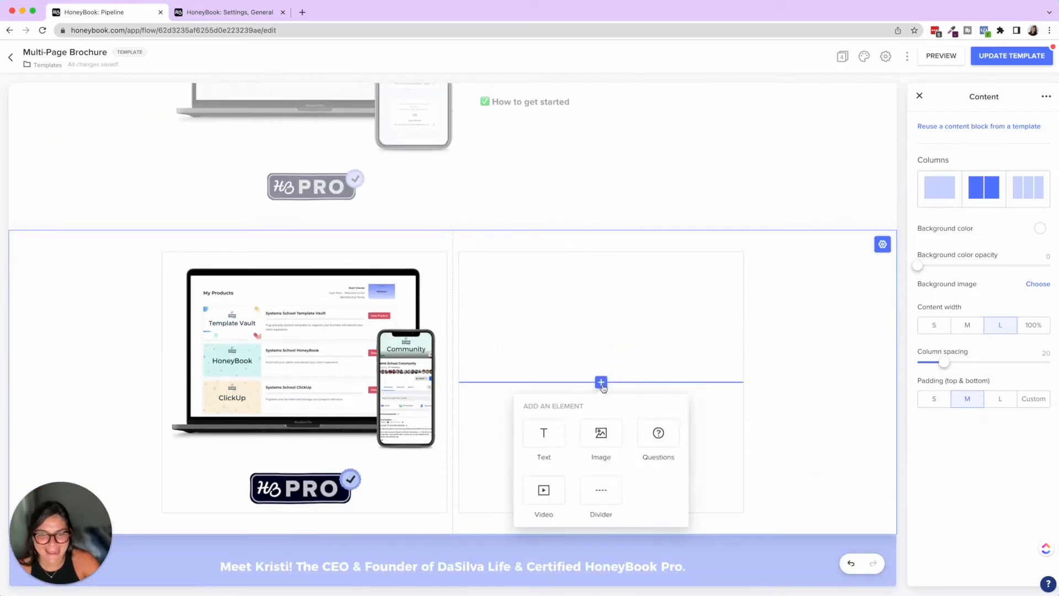
pyautogui.click(544, 438)
pyautogui.scroll(5, 546, 334)
pyautogui.scroll(-3, 546, 333)
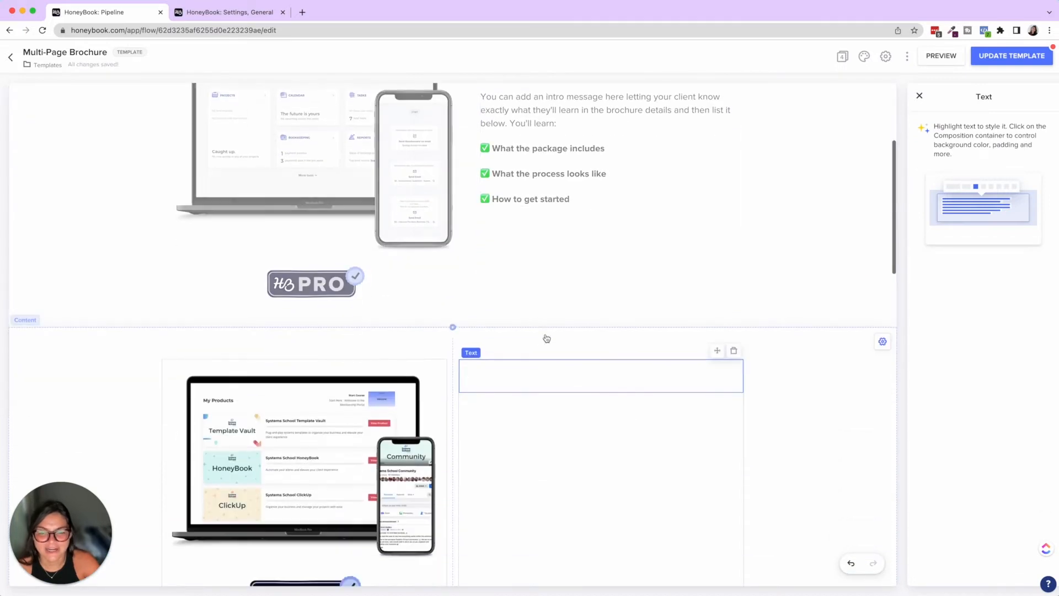
pyautogui.write('Offer Nam')
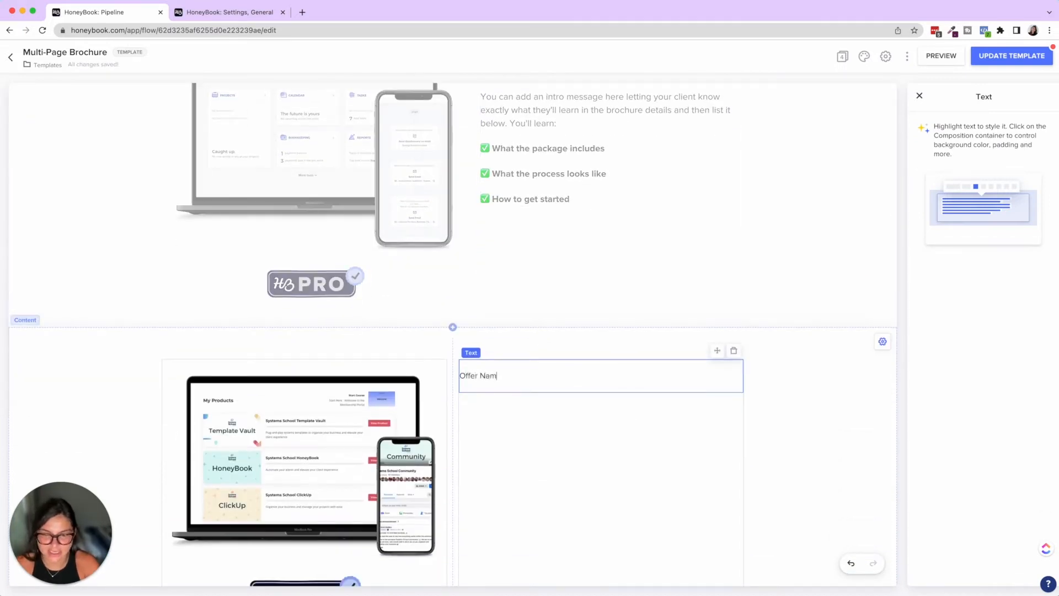
pyautogui.write('e')
# Step: Format the new Offer Name text as a heading in Large 24px size and bold
pyautogui.moveTo(506, 376); pyautogui.dragTo(461, 375)
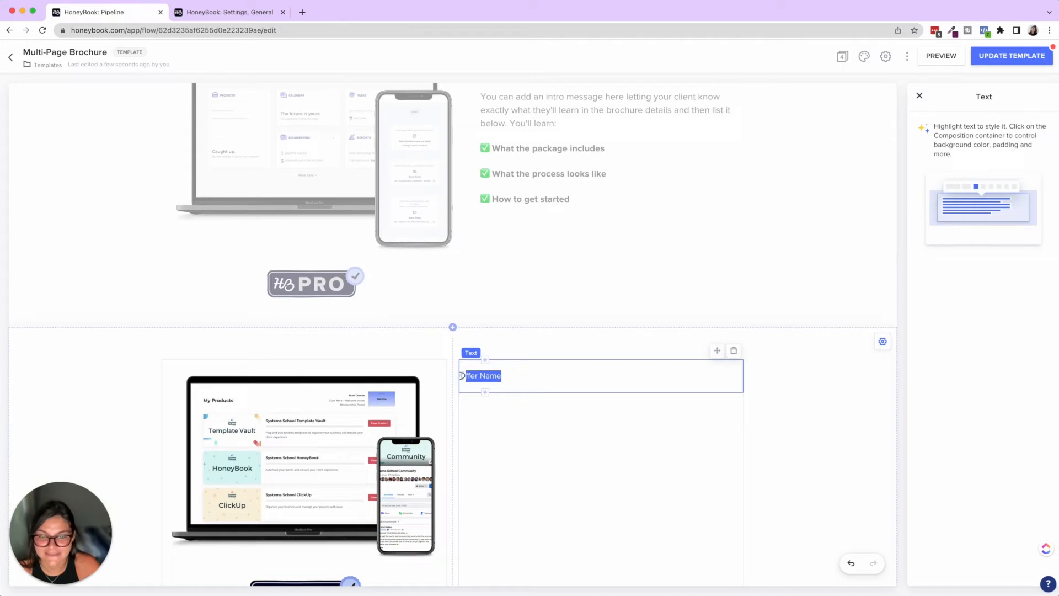
pyautogui.click(349, 357)
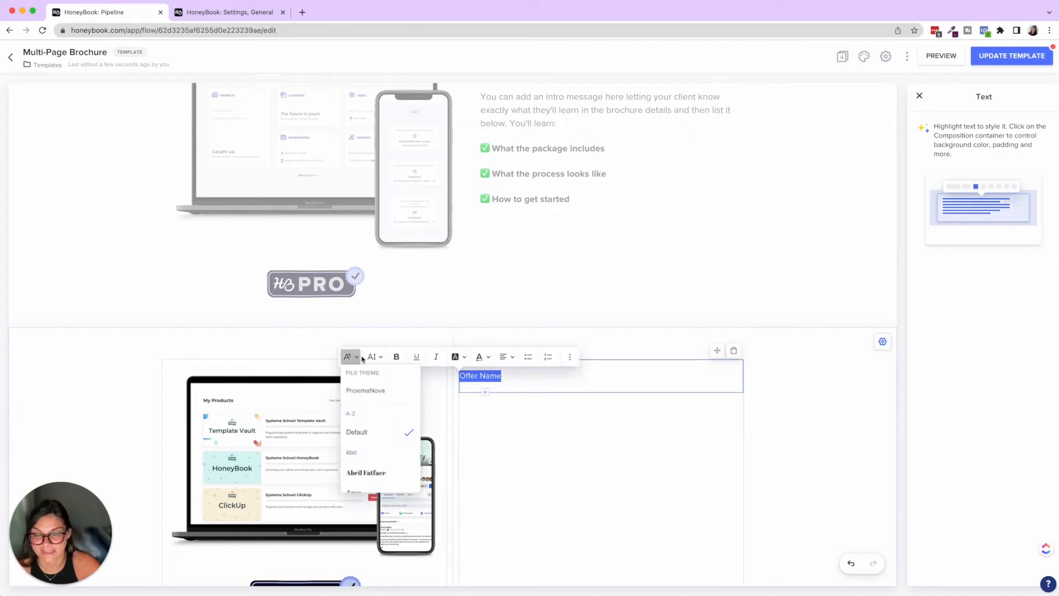
pyautogui.click(371, 357)
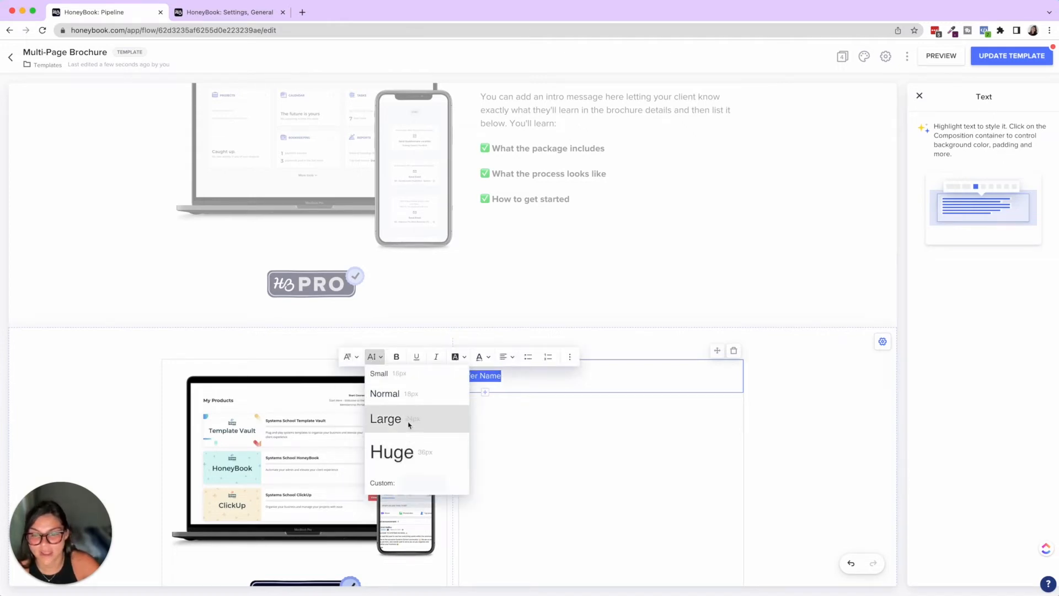
pyautogui.click(408, 422)
pyautogui.click(396, 358)
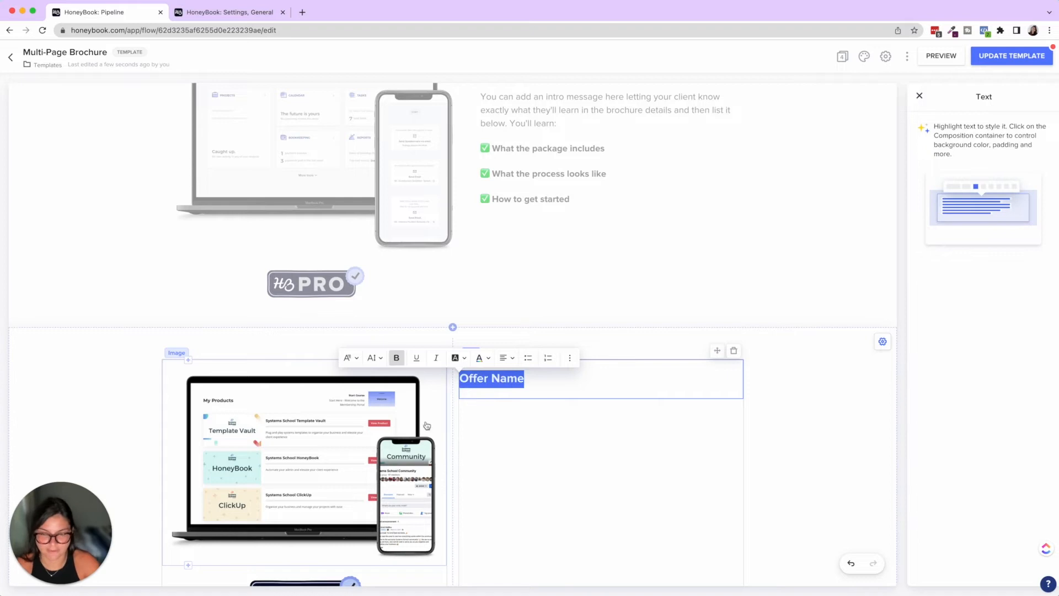
# Step: Add a placeholder paragraph and a three-item bulleted list of placeholder text below the Offer Name heading
pyautogui.click(532, 379)
pyautogui.press('Return')
pyautogui.write('jknsdfkjnsldsxnflknxdflk')
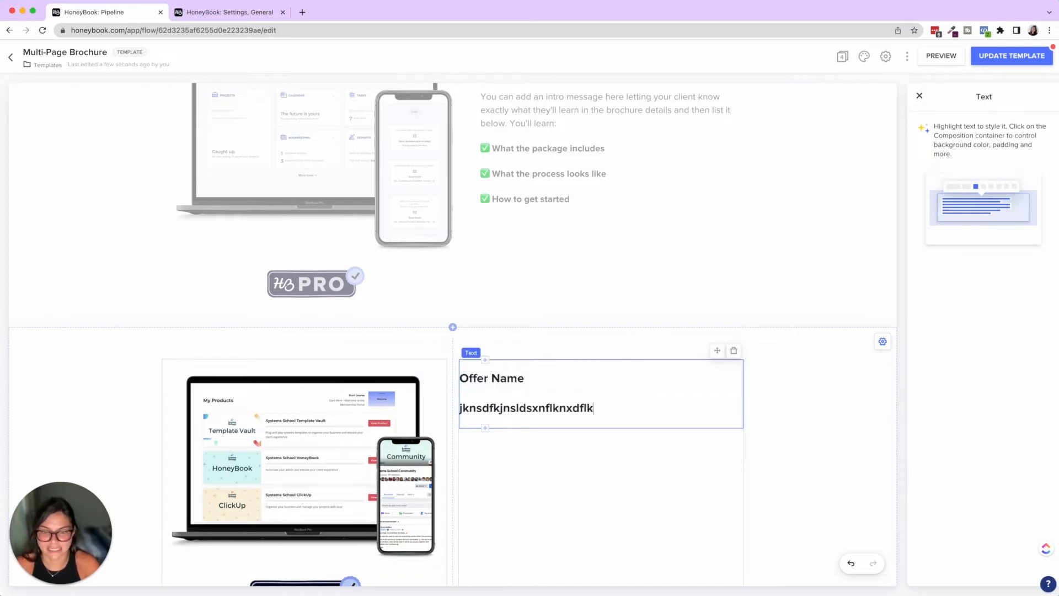
pyautogui.press('Return')
pyautogui.write('- lskdnxklng')
pyautogui.press('Return')
pyautogui.write('dlxnfklxdnfglk')
pyautogui.press('Return')
pyautogui.write('xdlgnlkdgn')
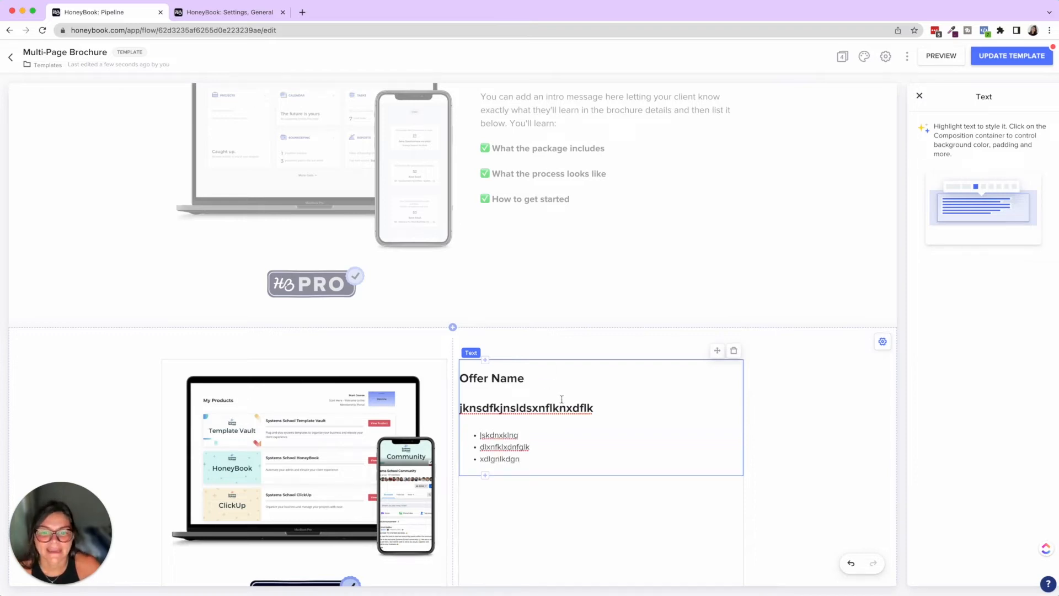
# Step: Set the placeholder paragraph under the Offer Name heading to Normal size and remove its bold formatting
pyautogui.moveTo(594, 408); pyautogui.dragTo(460, 408)
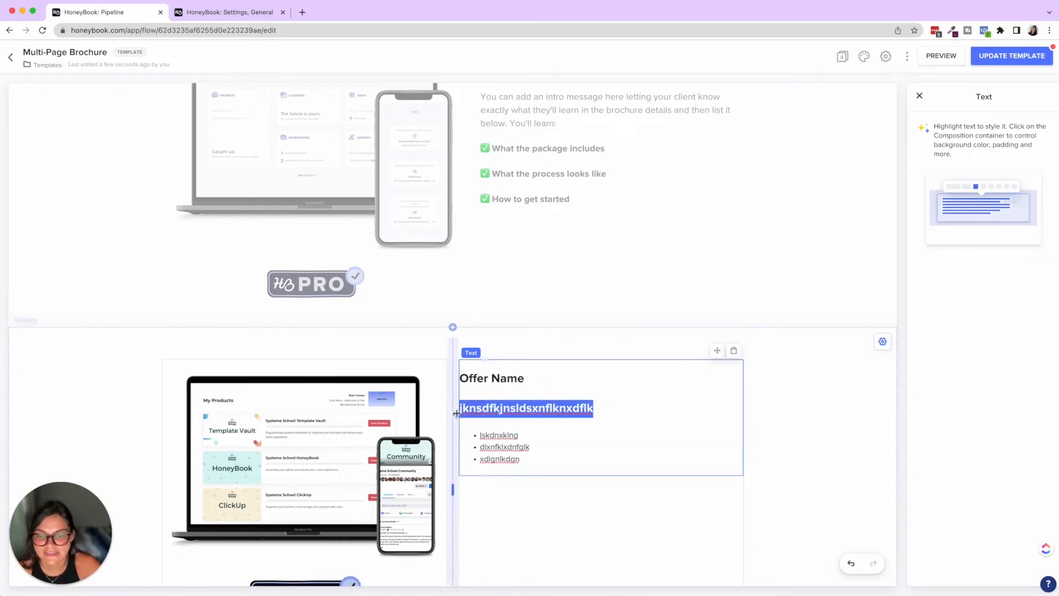
pyautogui.click(373, 387)
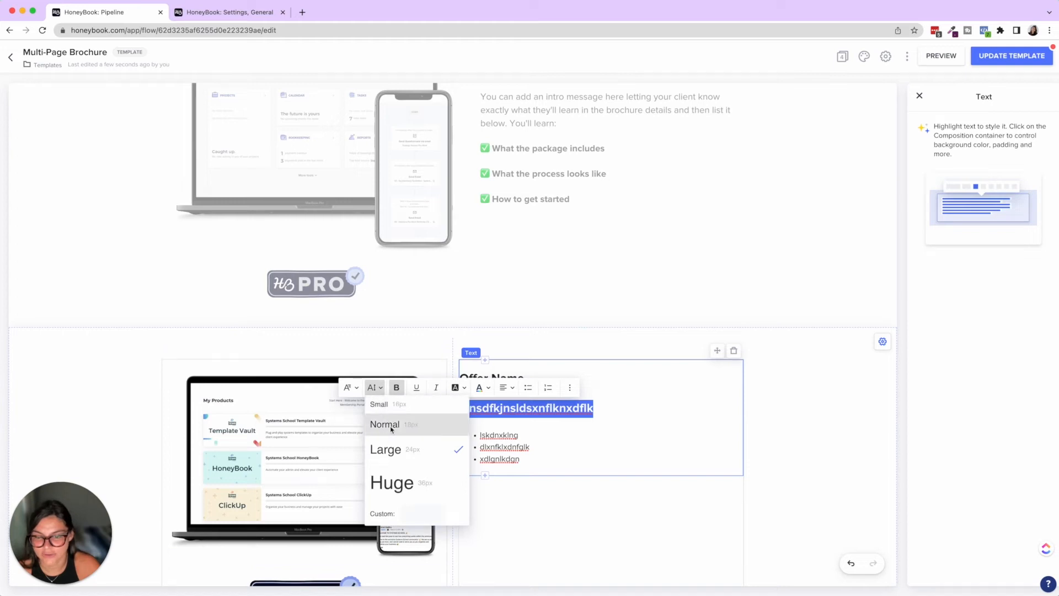
pyautogui.click(392, 424)
pyautogui.moveTo(571, 411); pyautogui.dragTo(460, 408)
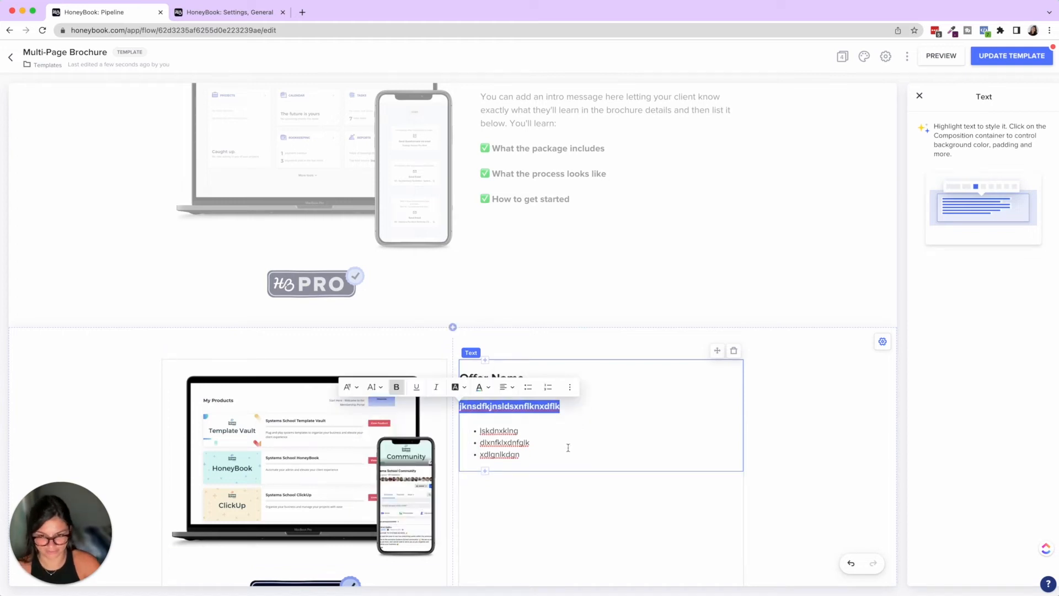
pyautogui.press('super+b')
pyautogui.click(606, 442)
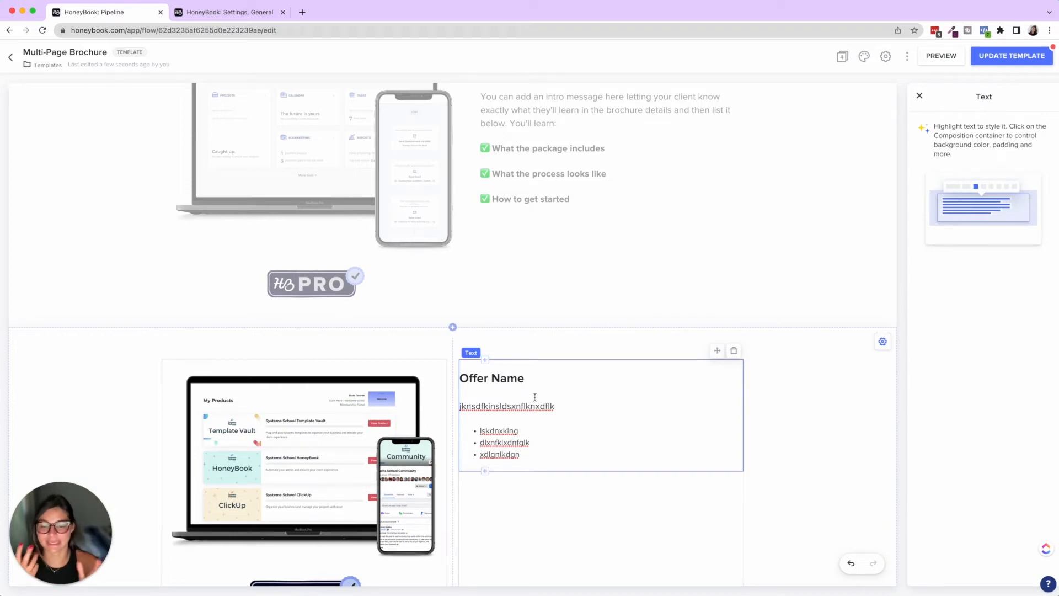
# Step: Change the Offer Name heading's font to Abril Fatface and leave the text element
pyautogui.moveTo(525, 380); pyautogui.dragTo(460, 381)
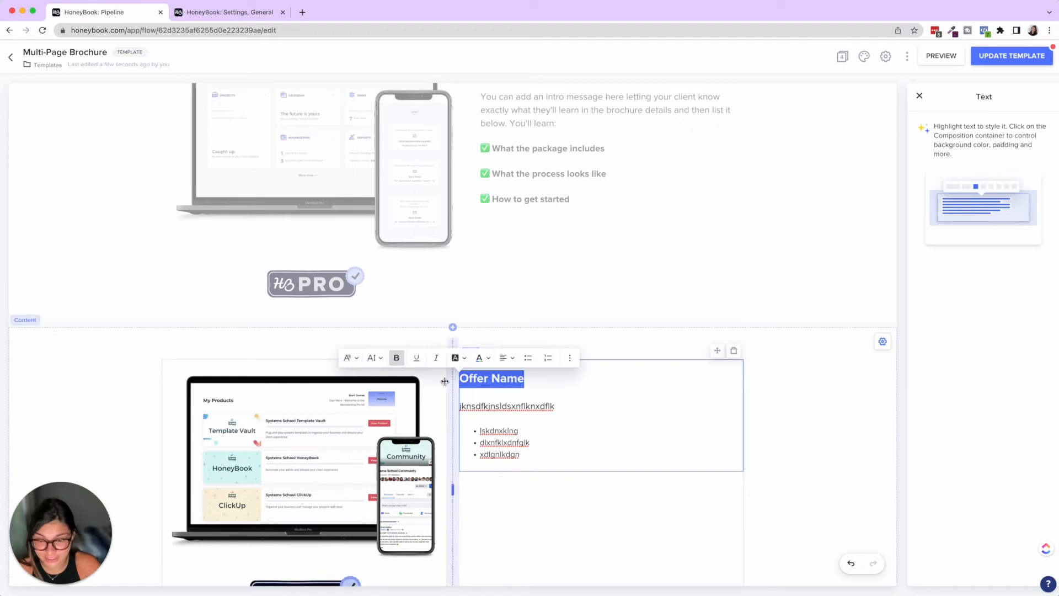
pyautogui.click(356, 358)
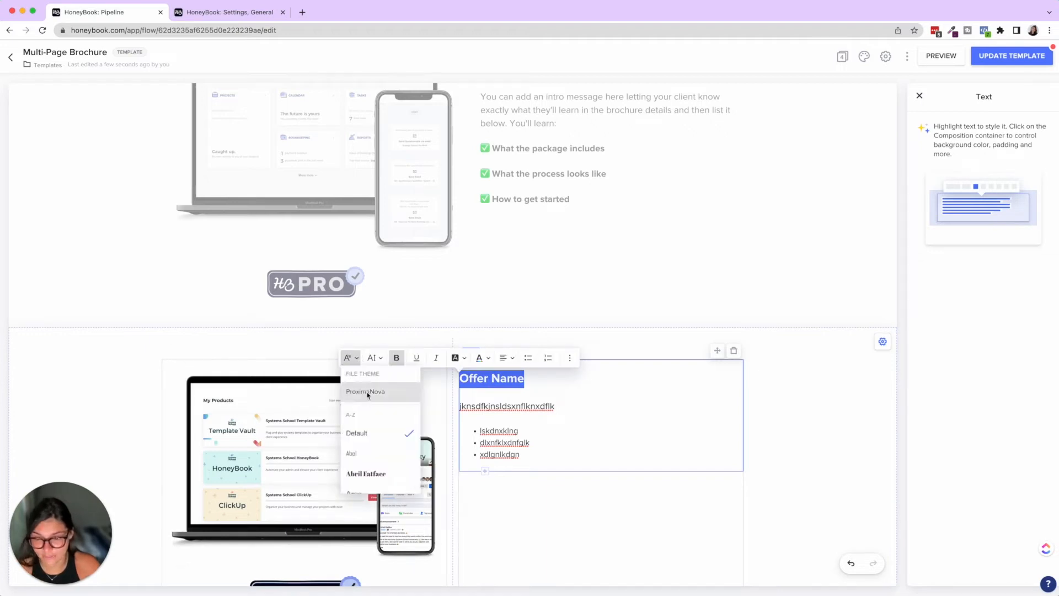
pyautogui.click(391, 473)
pyautogui.click(565, 386)
pyautogui.press('Return')
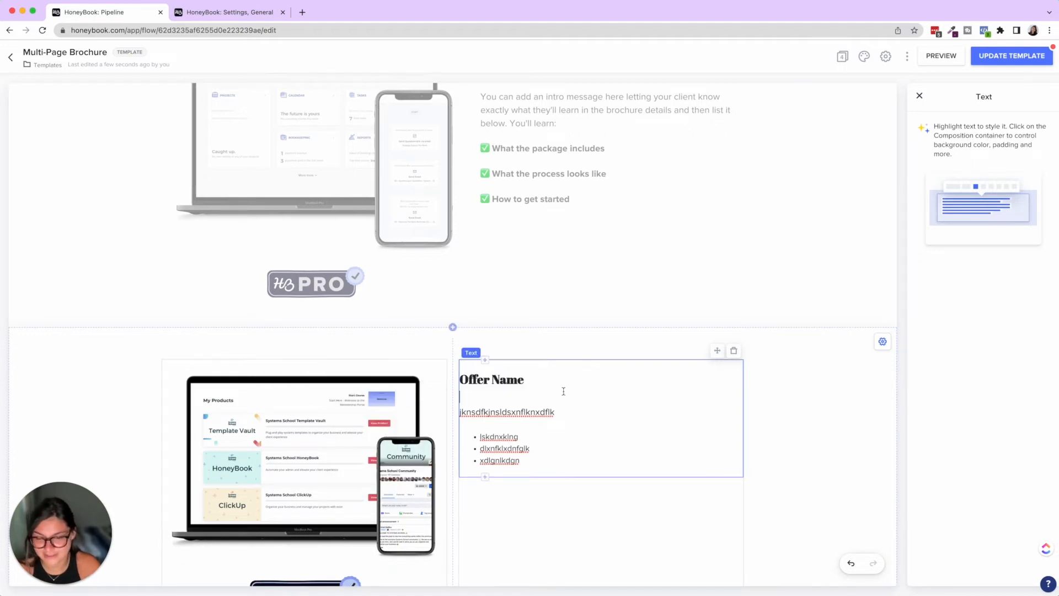
pyautogui.click(799, 402)
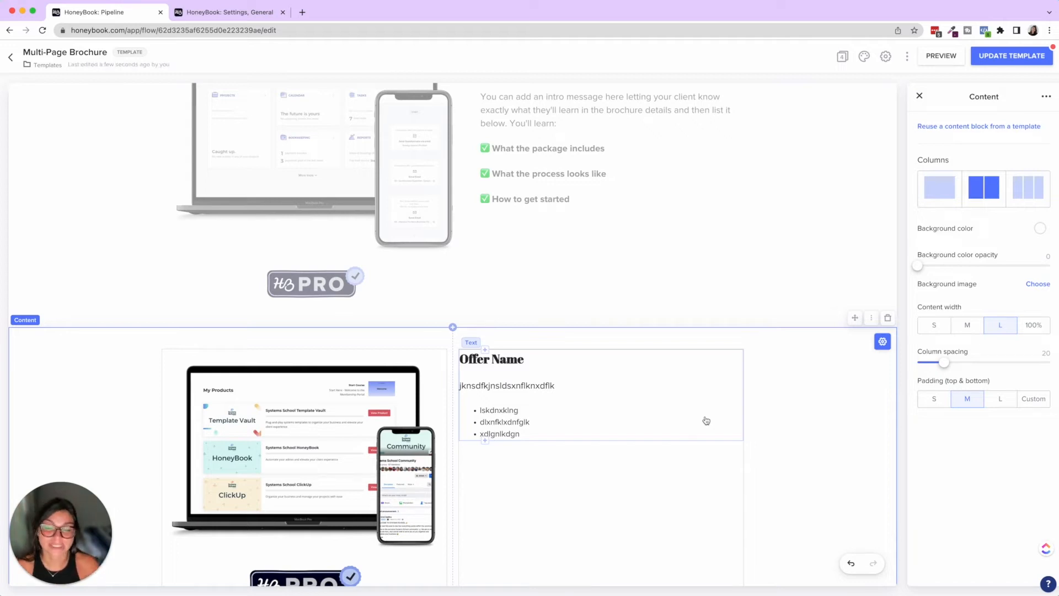
# Step: Check the settings of the spacing divider above the Offer Name Here text in the original block
pyautogui.scroll(5, 519, 332)
pyautogui.scroll(-5, 524, 330)
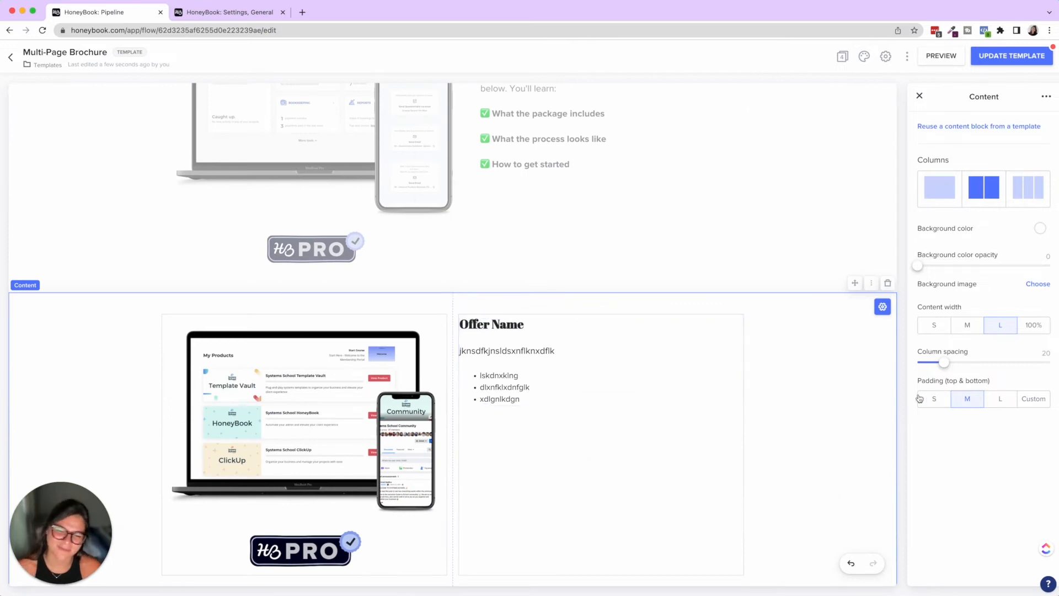
pyautogui.scroll(3, 651, 333)
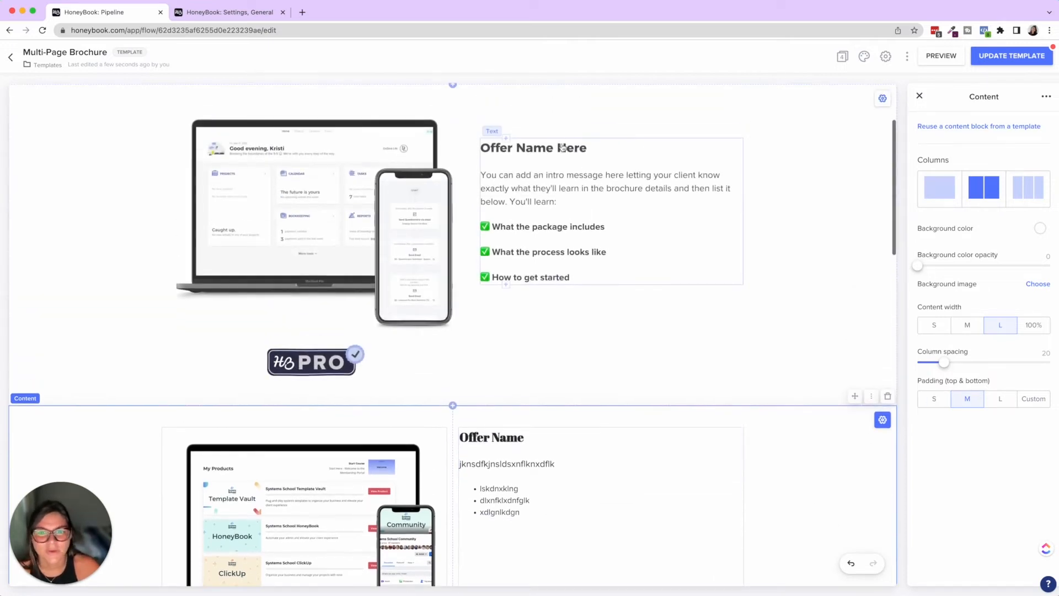
pyautogui.click(544, 117)
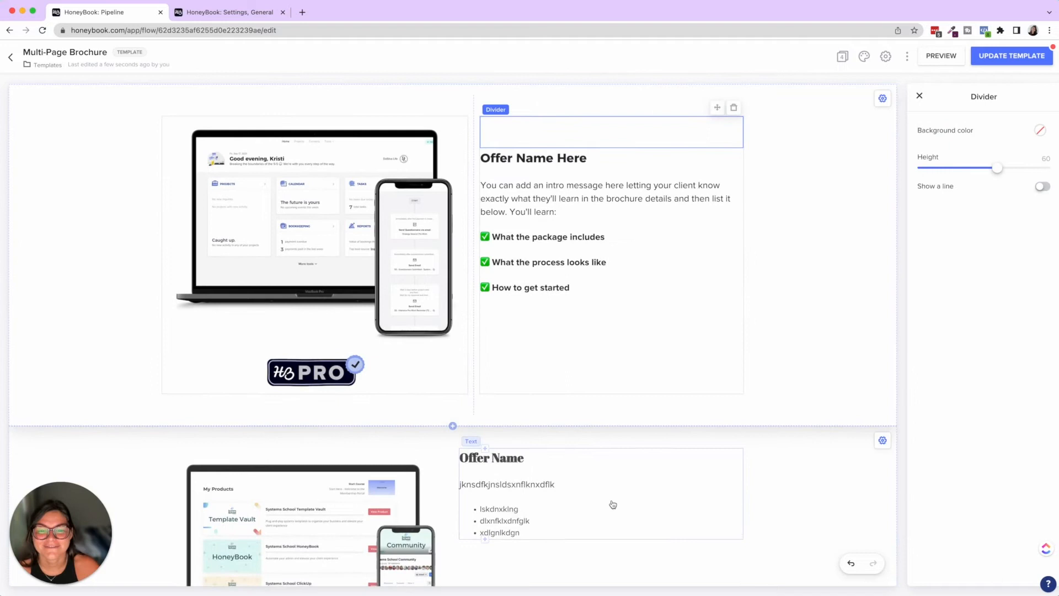
# Step: Insert a divider above the new Offer Name text and set its height to 85
pyautogui.scroll(-3, 613, 504)
pyautogui.click(485, 320)
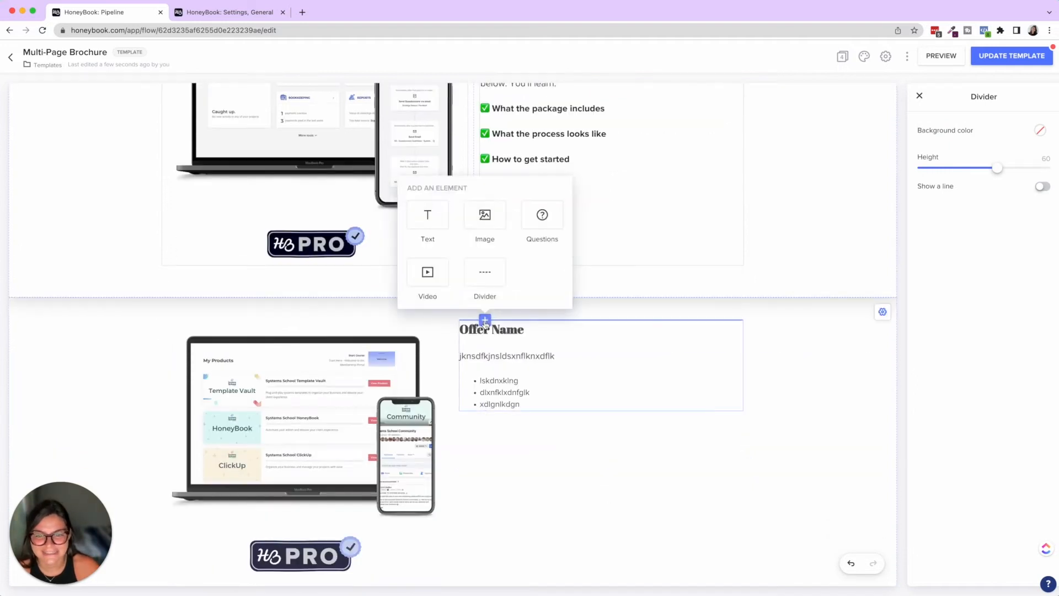
pyautogui.click(485, 272)
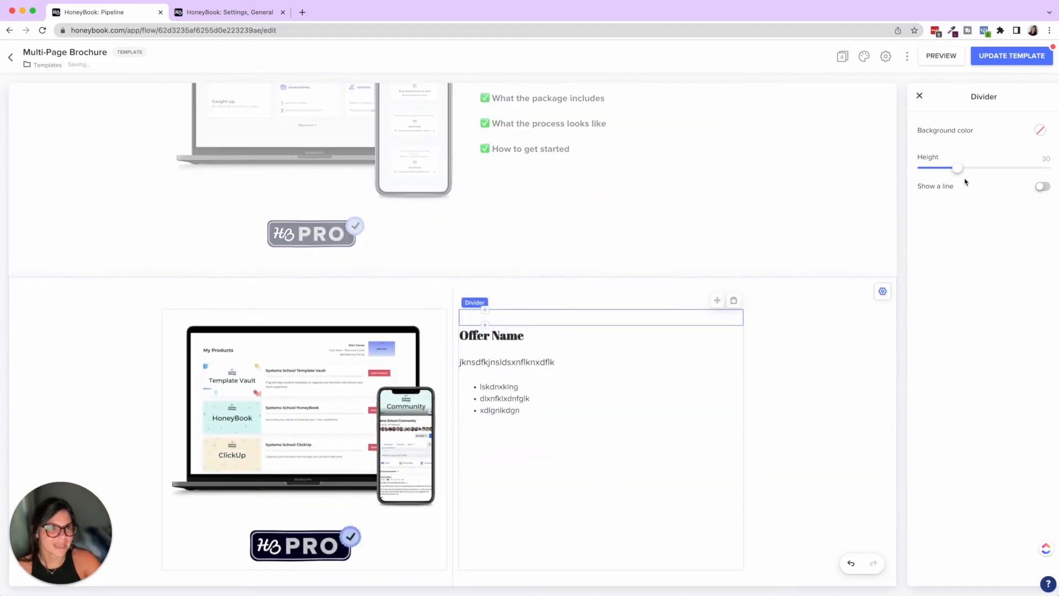
pyautogui.moveTo(959, 168); pyautogui.dragTo(1032, 175)
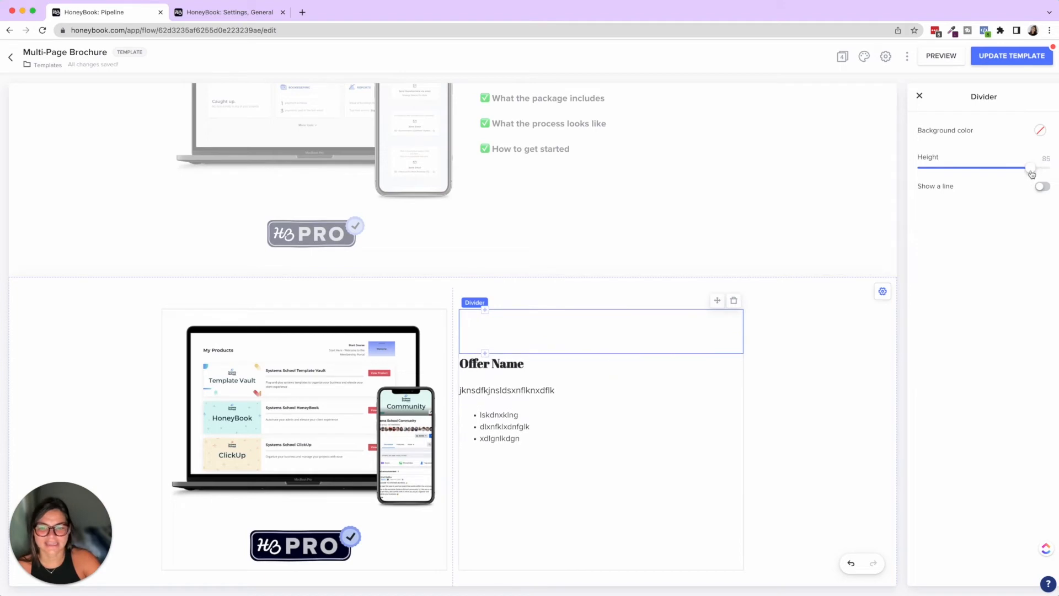
pyautogui.click(790, 387)
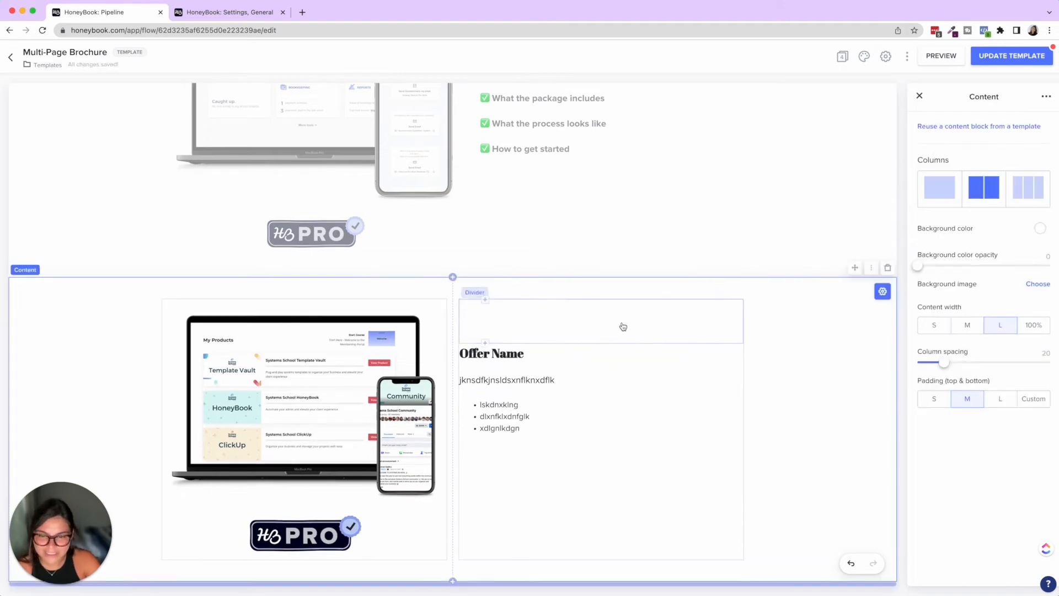
# Step: Show a line in the divider, set the divider's height to 79 and choose the Dash line style
pyautogui.click(622, 328)
pyautogui.click(1043, 187)
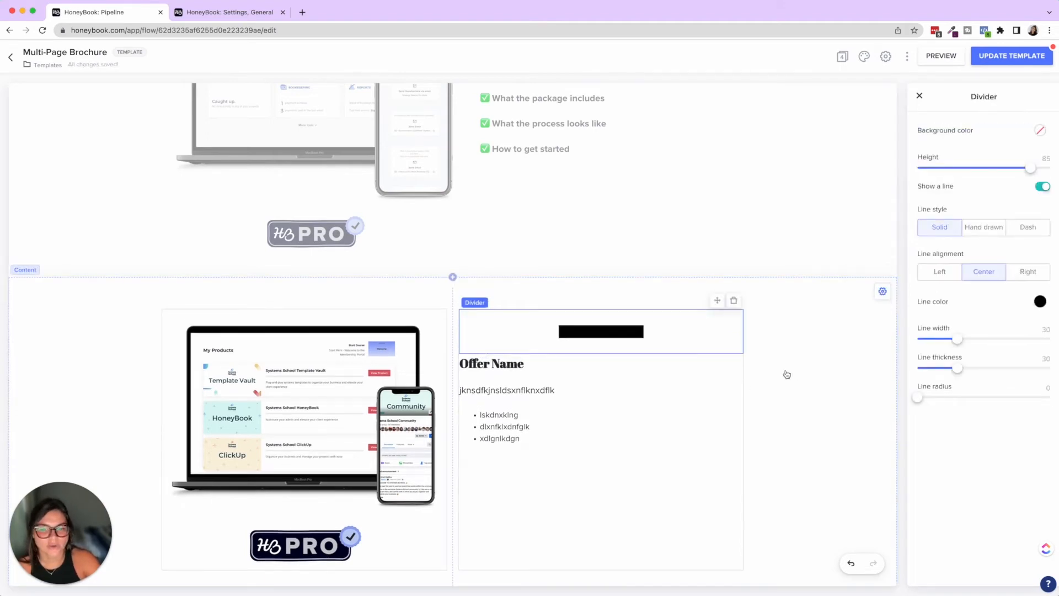
pyautogui.click(787, 374)
pyautogui.moveTo(1031, 168)
pyautogui.mouseDown()
pyautogui.moveTo(937, 171)
pyautogui.moveTo(1023, 169)
pyautogui.mouseUp()
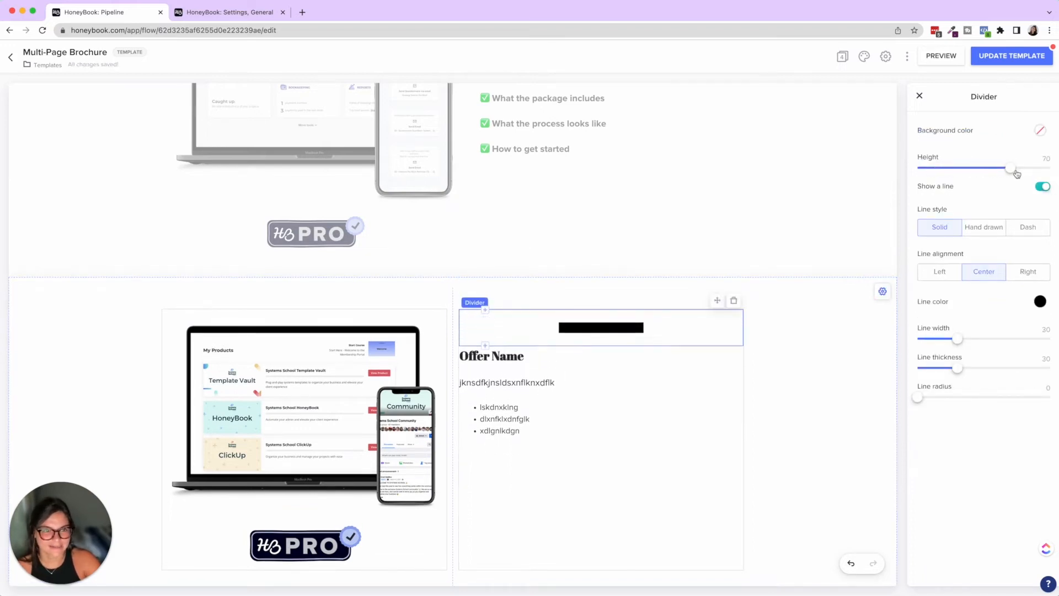
pyautogui.click(997, 227)
pyautogui.click(1037, 235)
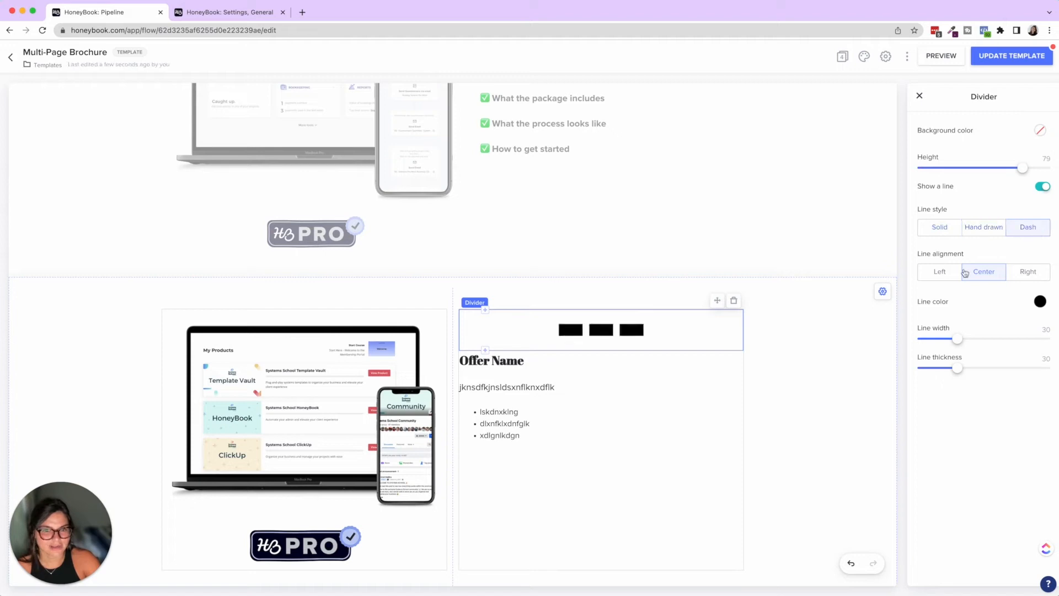
# Step: Align the divider's dashed line to the right, with line width 100 and line thickness 12
pyautogui.click(944, 274)
pyautogui.click(984, 274)
pyautogui.click(1021, 273)
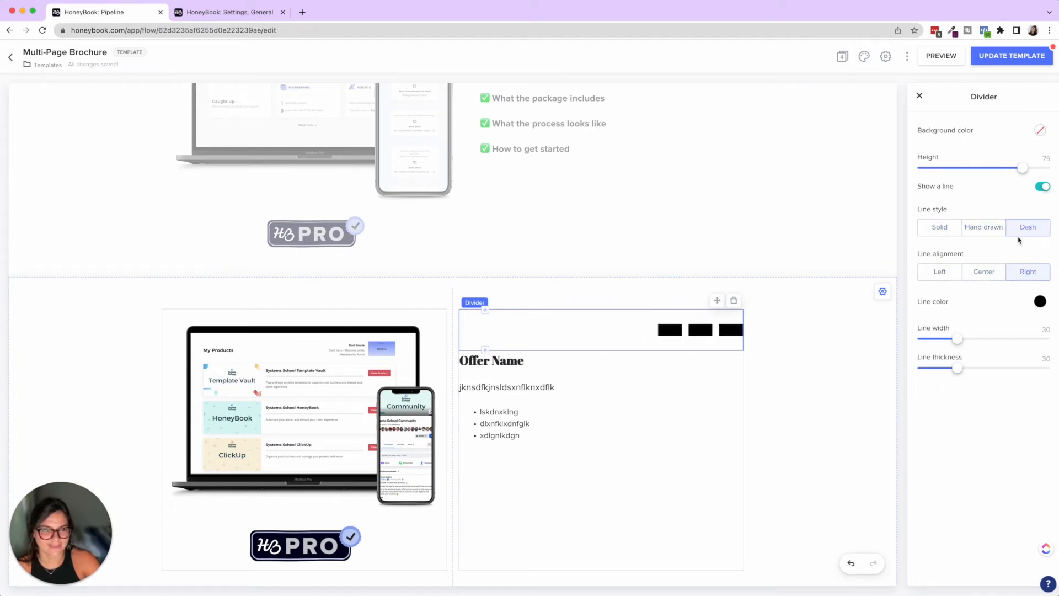
pyautogui.moveTo(958, 338); pyautogui.dragTo(1050, 339)
pyautogui.moveTo(958, 368); pyautogui.dragTo(934, 375)
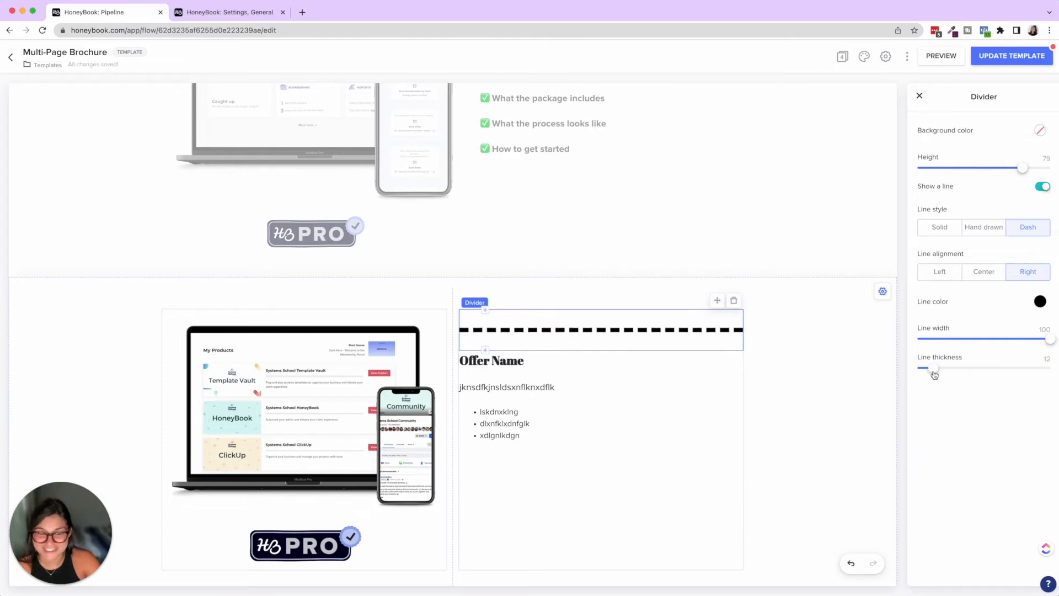
# Step: Try the blue #5E7DF7 theme color as the divider's background, then reset it to no color
pyautogui.scroll(-3, 688, 338)
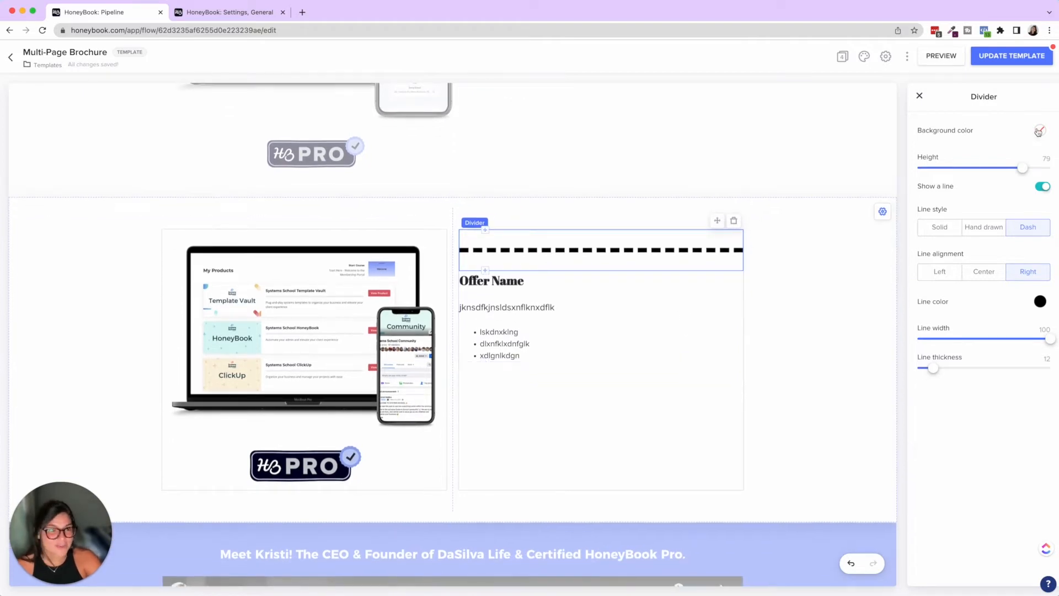
pyautogui.click(1039, 131)
pyautogui.click(1021, 274)
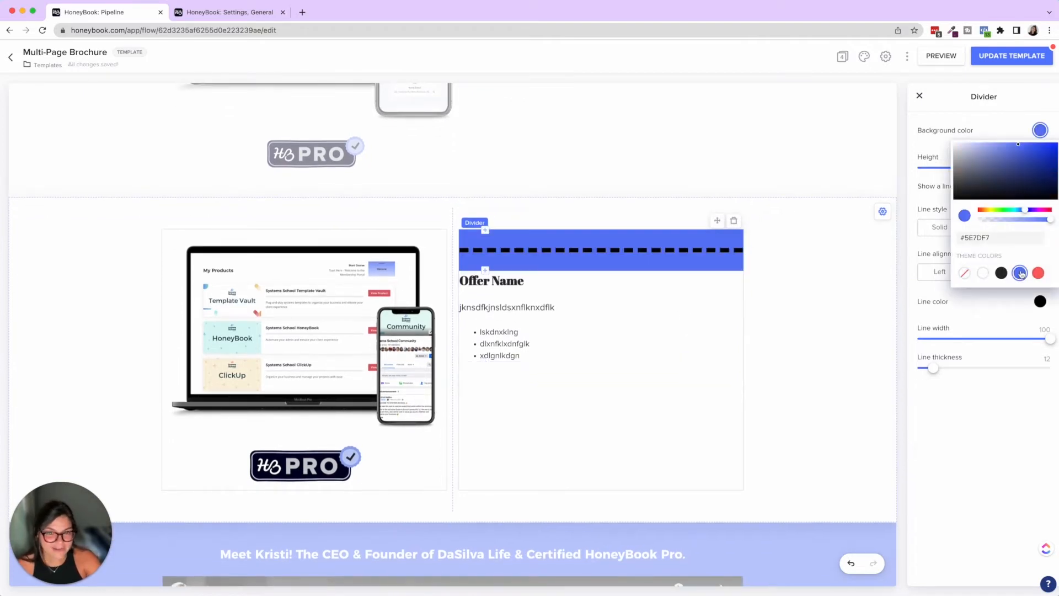
pyautogui.click(965, 273)
# Step: Delete the divider above the Offer Name text and select the content block
pyautogui.click(734, 221)
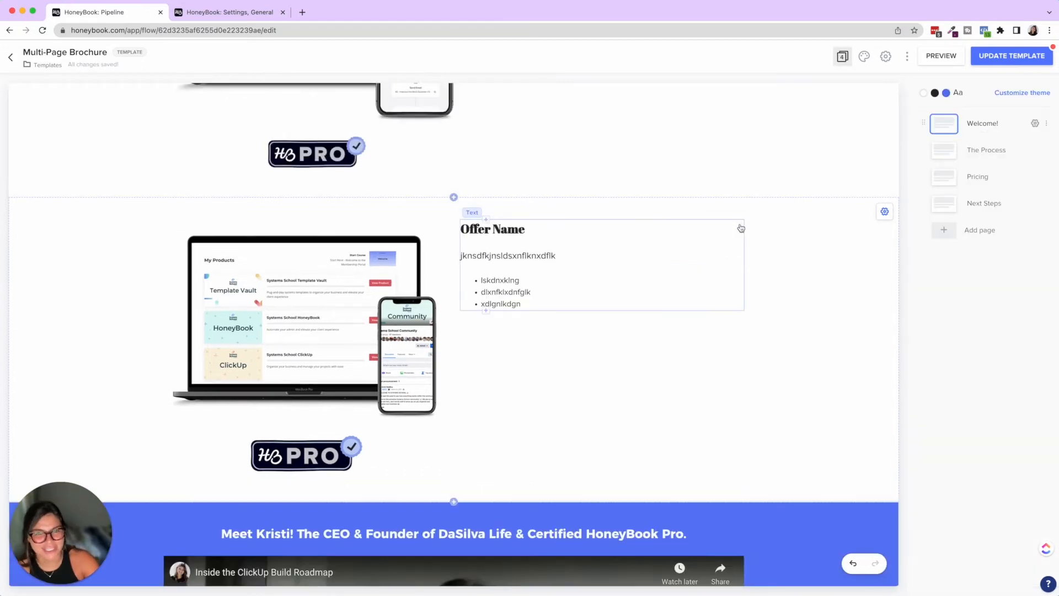
pyautogui.click(504, 225)
pyautogui.click(504, 212)
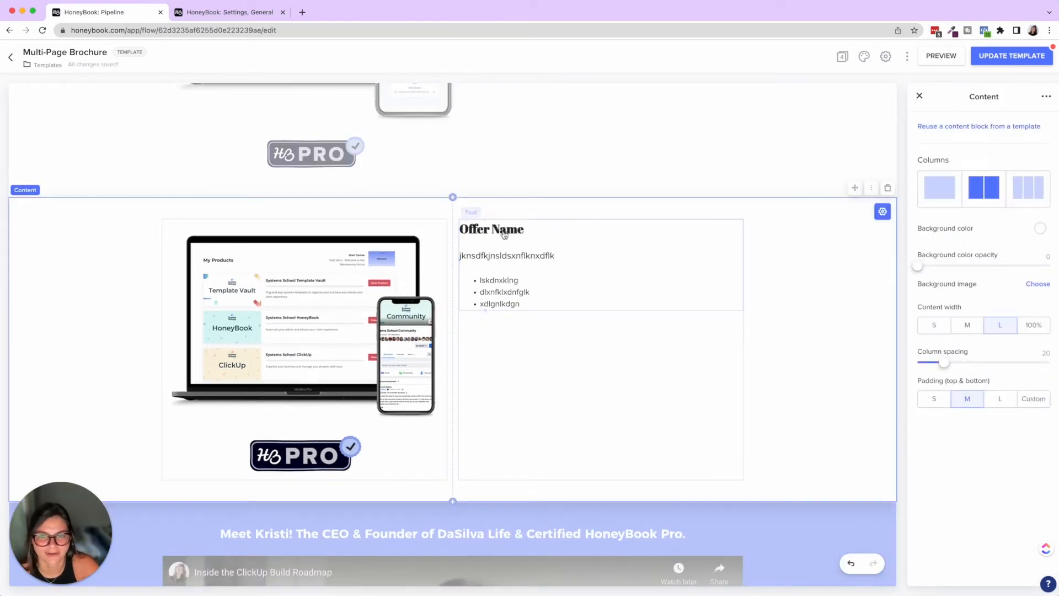
pyautogui.click(486, 220)
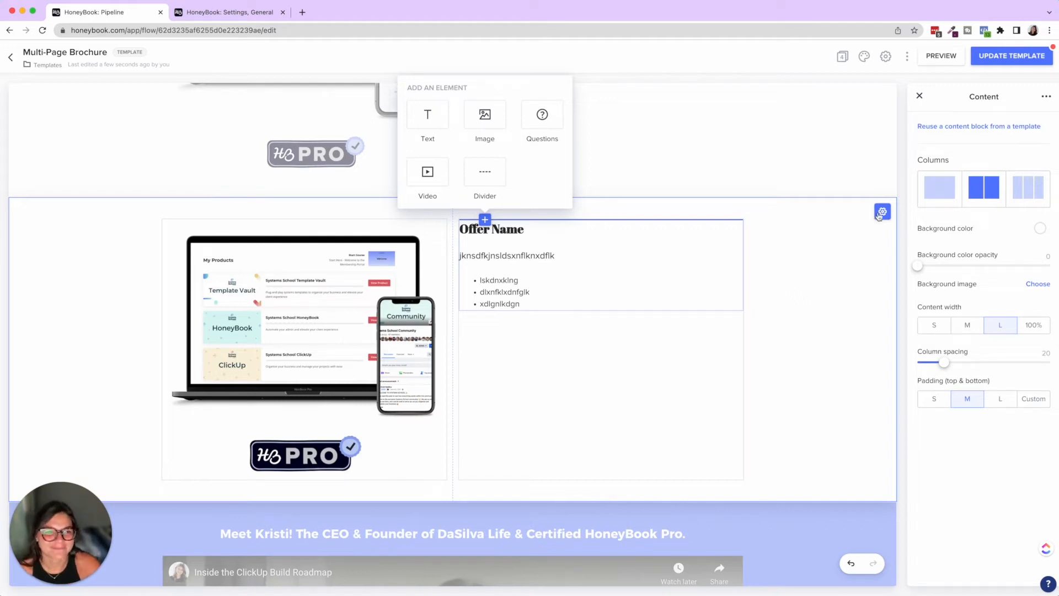
pyautogui.scroll(-3, 842, 231)
pyautogui.scroll(7, 842, 233)
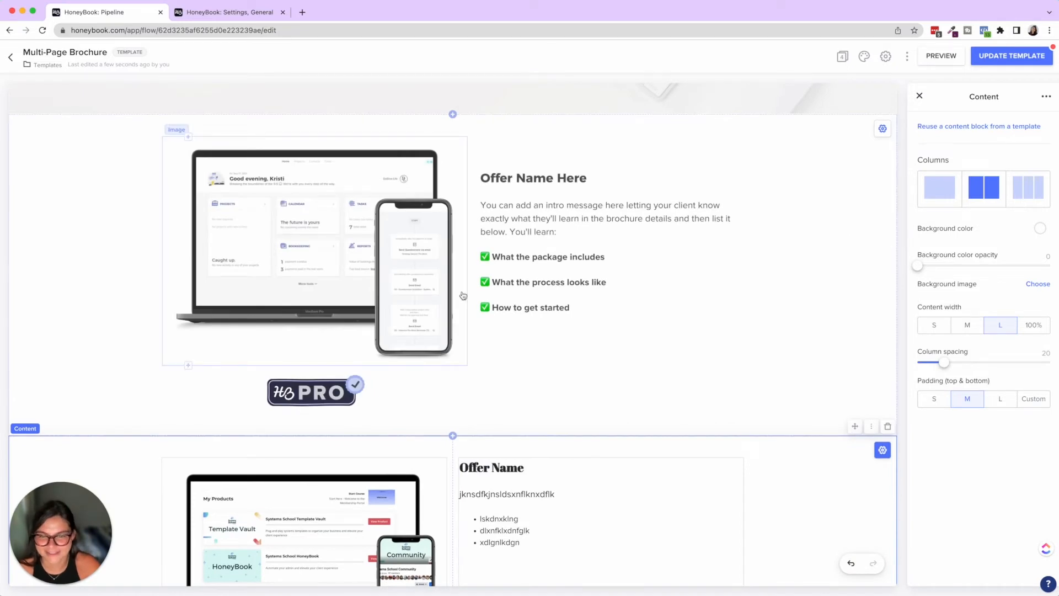
pyautogui.scroll(-8, 585, 262)
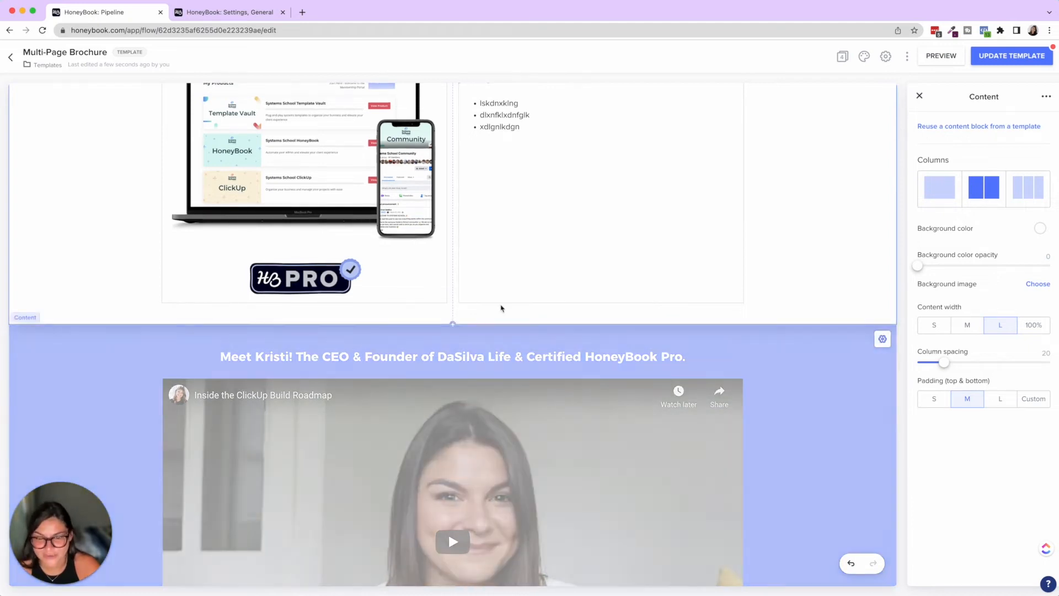
pyautogui.scroll(2, 822, 218)
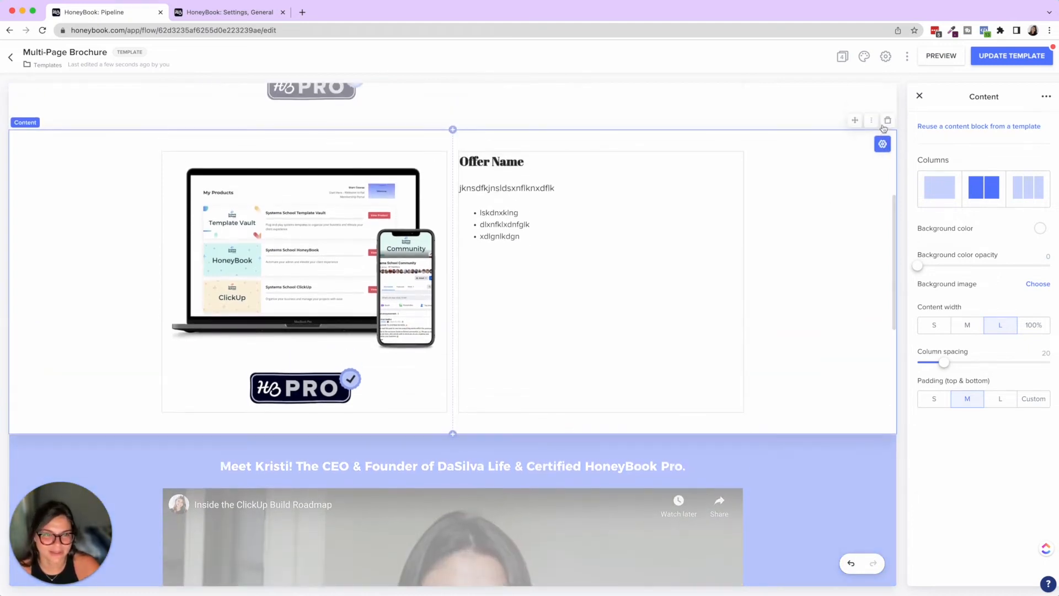
# Step: Add a text-only block directly below the recreated Offer Name block and center its title
pyautogui.click(455, 436)
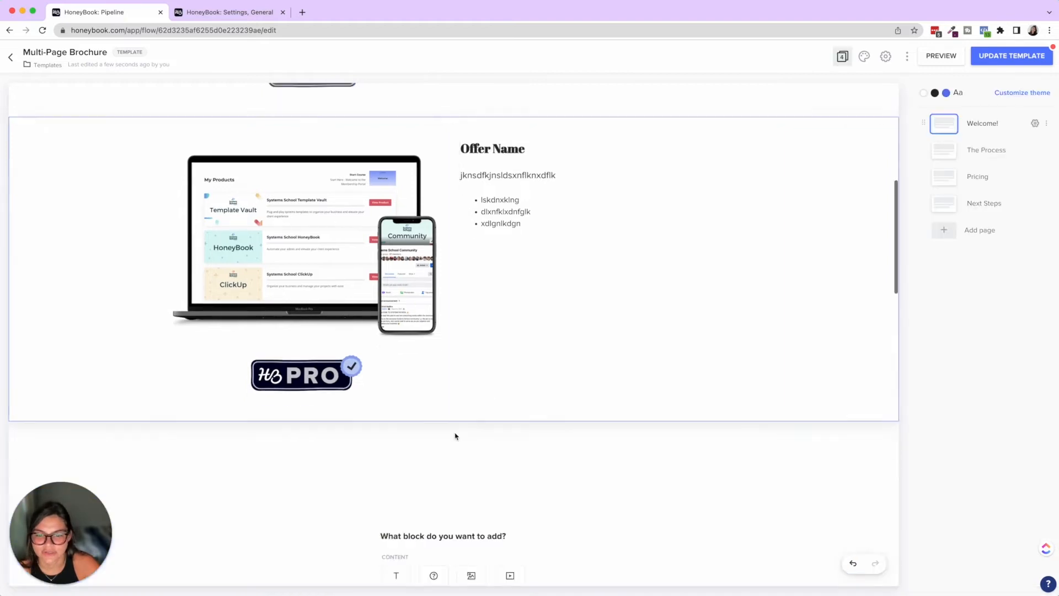
pyautogui.click(389, 276)
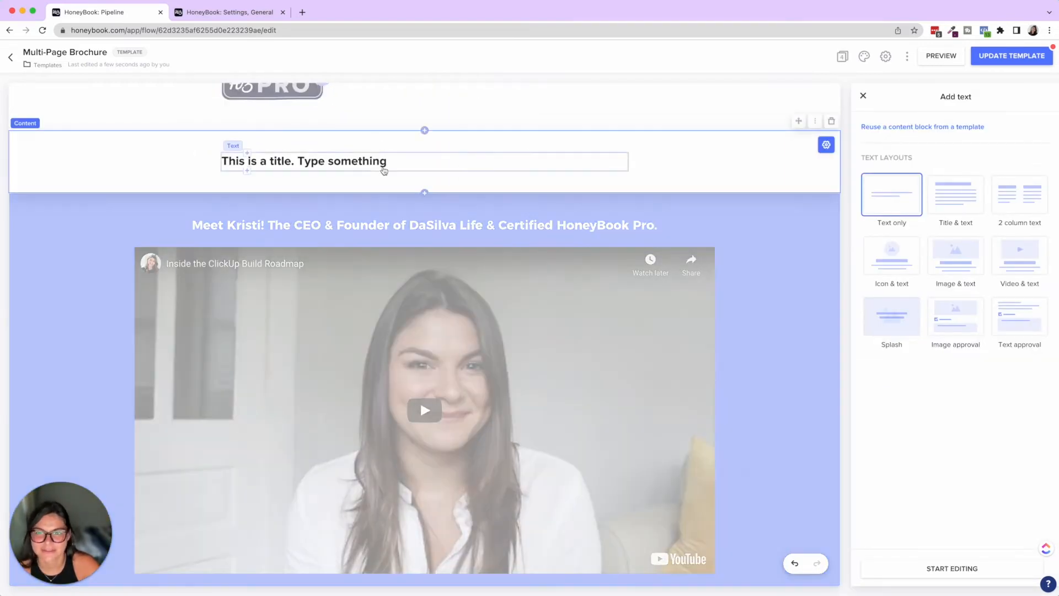
pyautogui.click(383, 166)
pyautogui.tripleClick(382, 172)
pyautogui.click(421, 203)
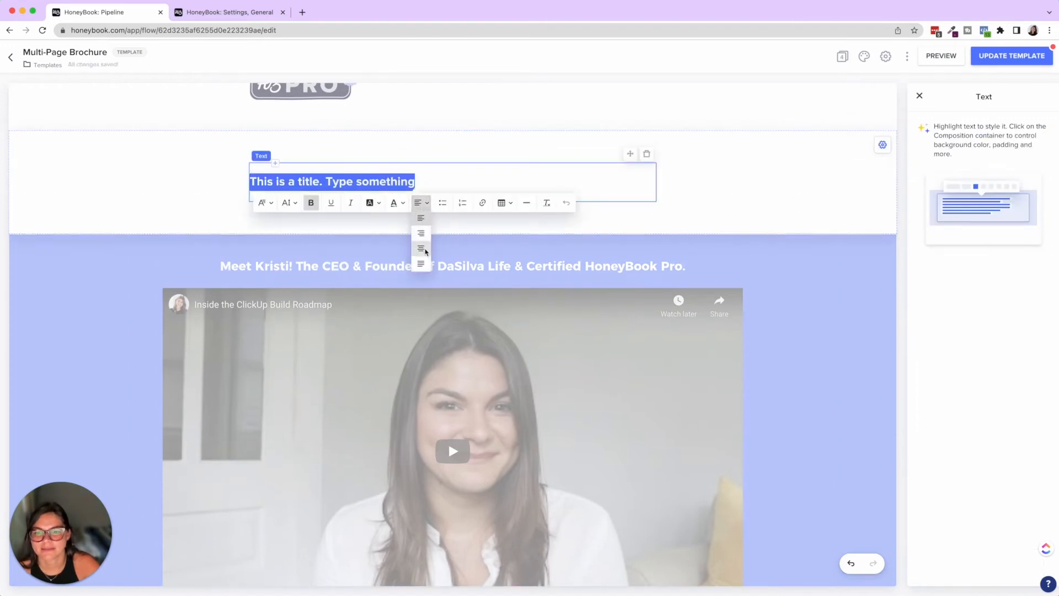
pyautogui.click(420, 248)
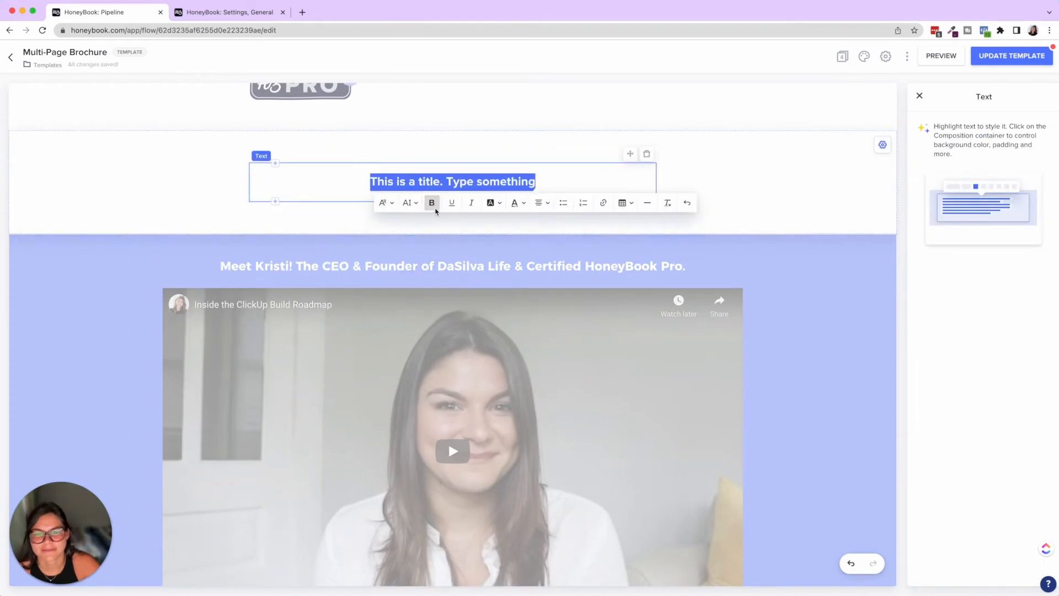
# Step: Color the new title white and set the block's background to the blue theme color #5E7DF7
pyautogui.click(491, 205)
pyautogui.click(513, 205)
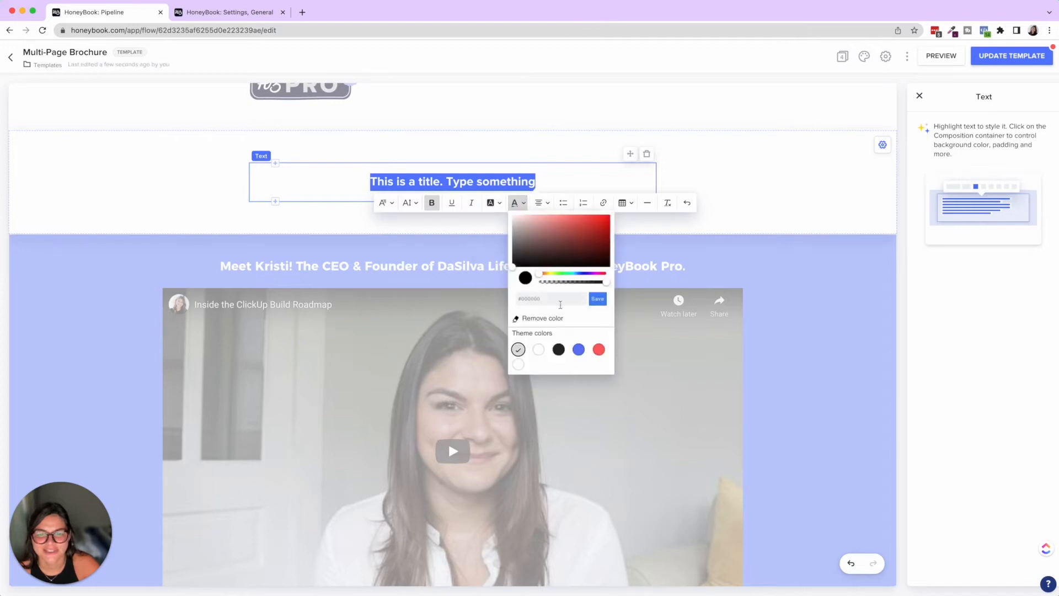
pyautogui.click(539, 350)
pyautogui.click(676, 161)
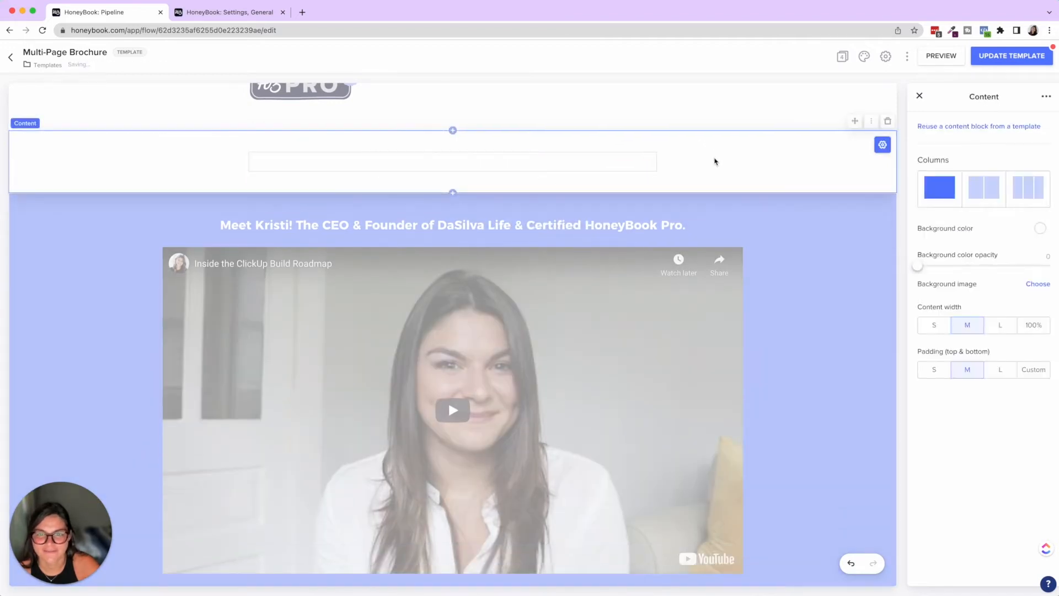
pyautogui.scroll(1, 742, 166)
pyautogui.click(1040, 228)
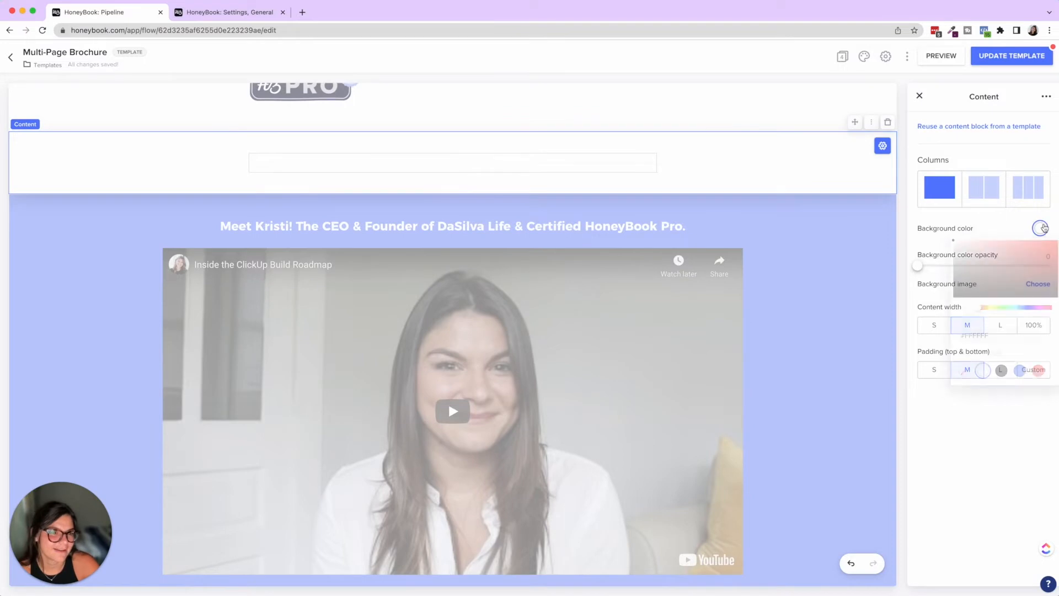
pyautogui.click(1020, 370)
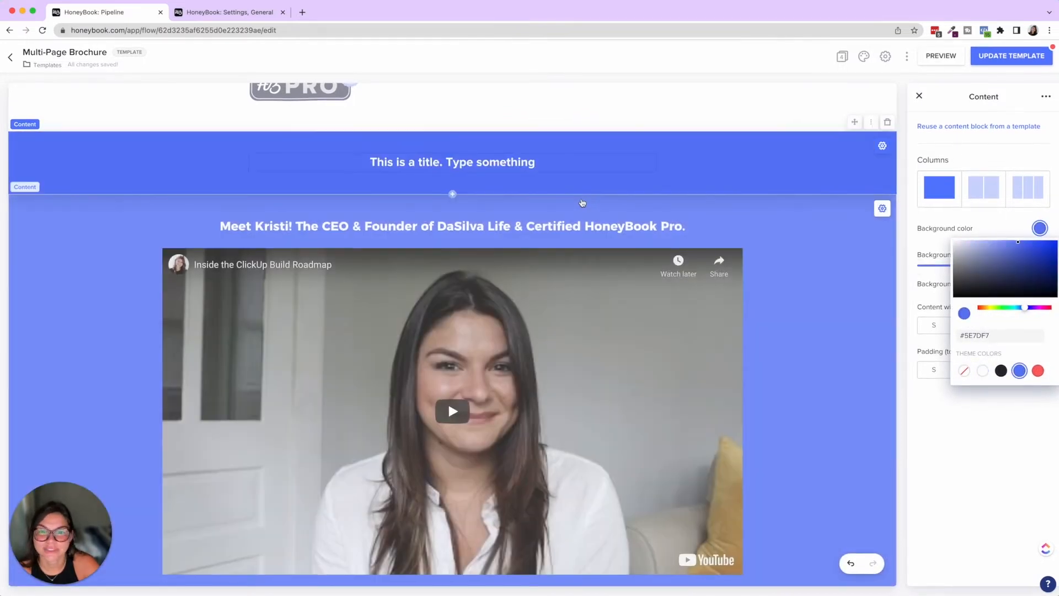
# Step: Add a video element below the title and give it the YouTube link copied from the existing video in the block below
pyautogui.click(415, 163)
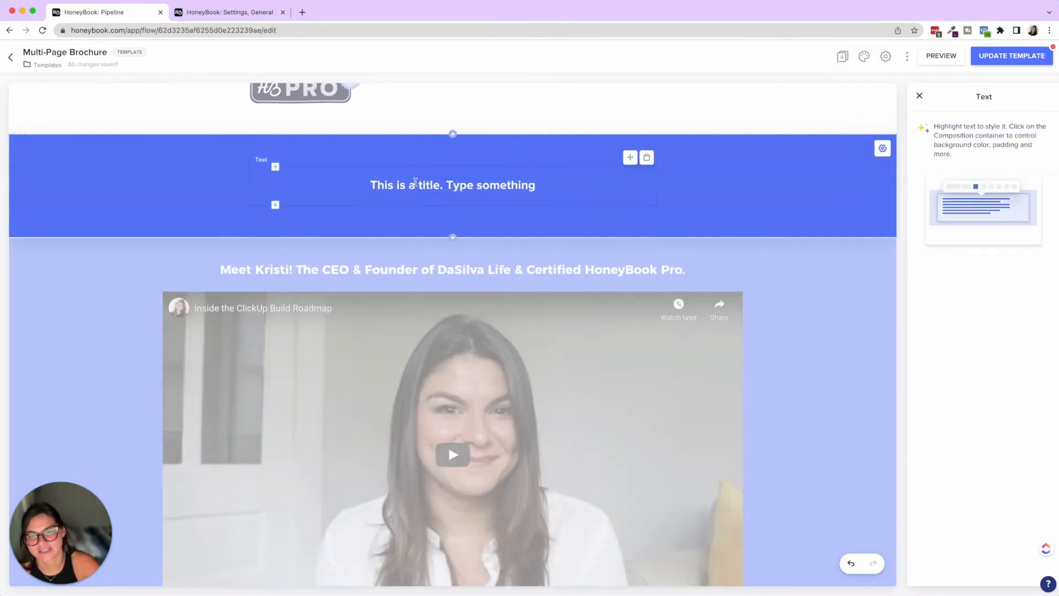
pyautogui.click(276, 206)
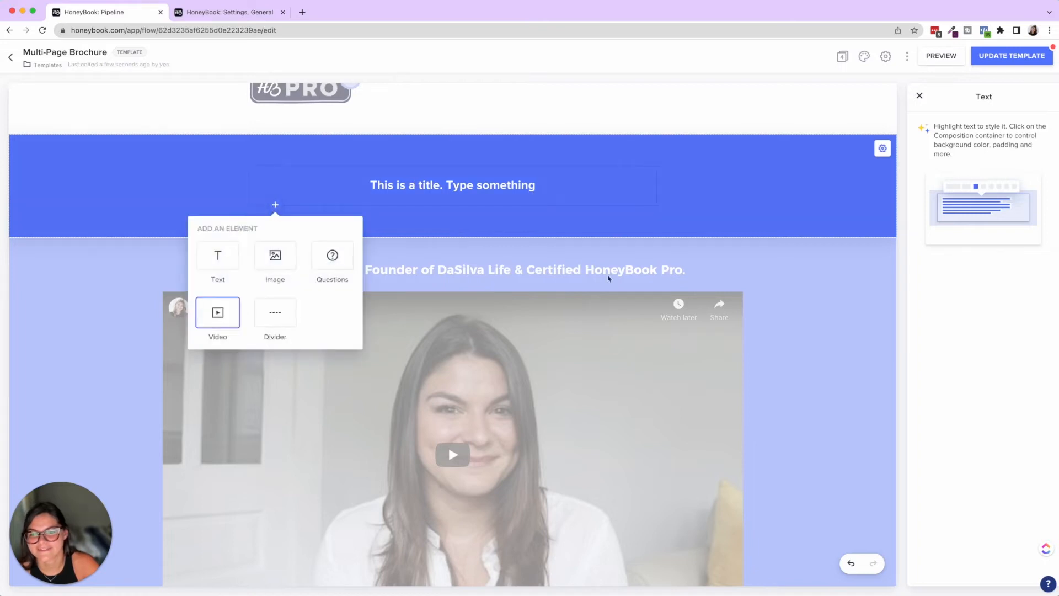
pyautogui.click(231, 314)
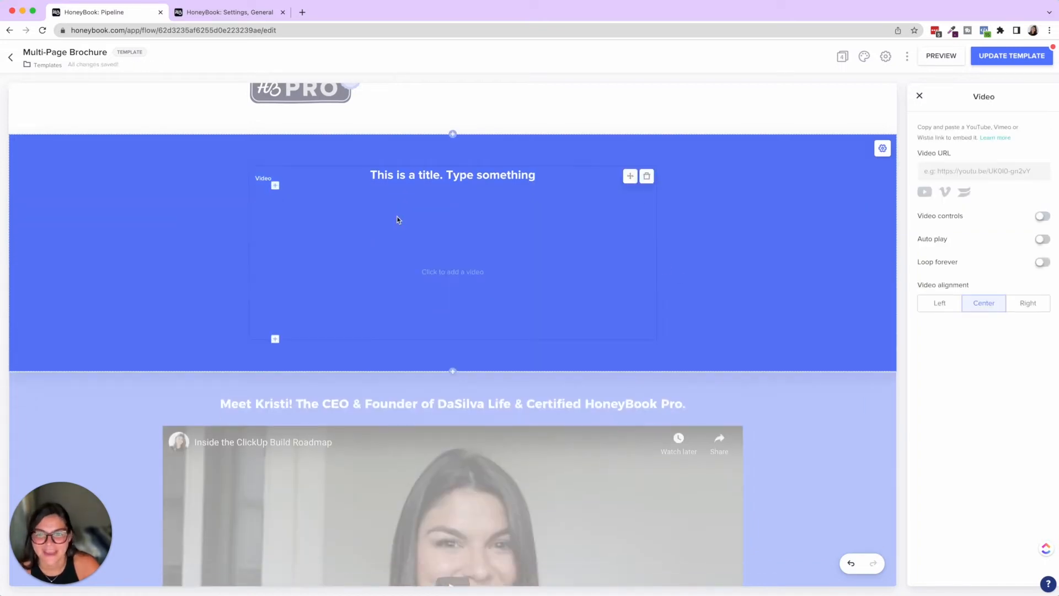
pyautogui.scroll(-2, 487, 223)
pyautogui.click(502, 370)
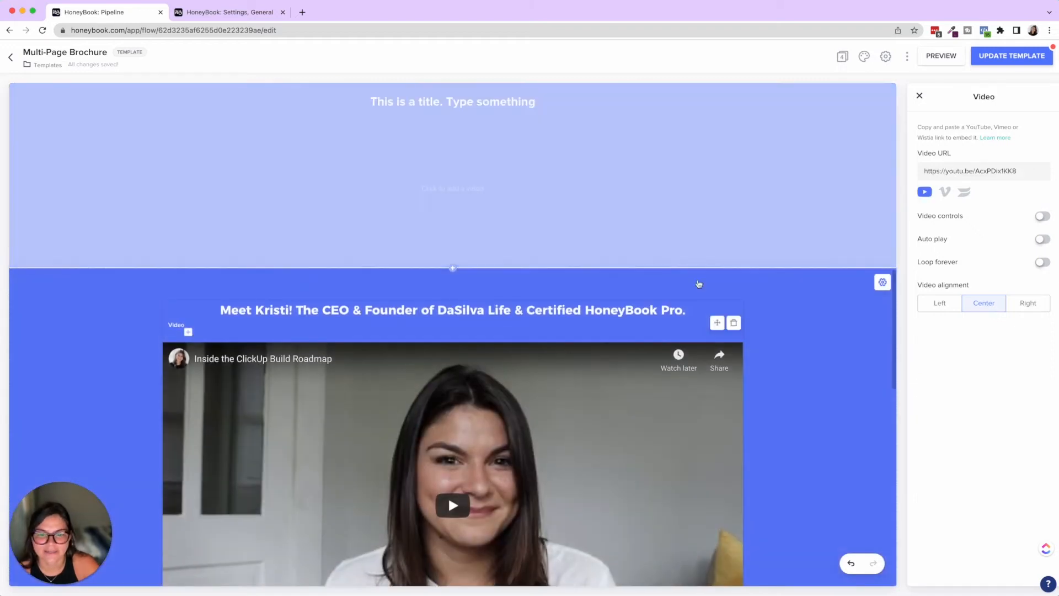
pyautogui.tripleClick(998, 174)
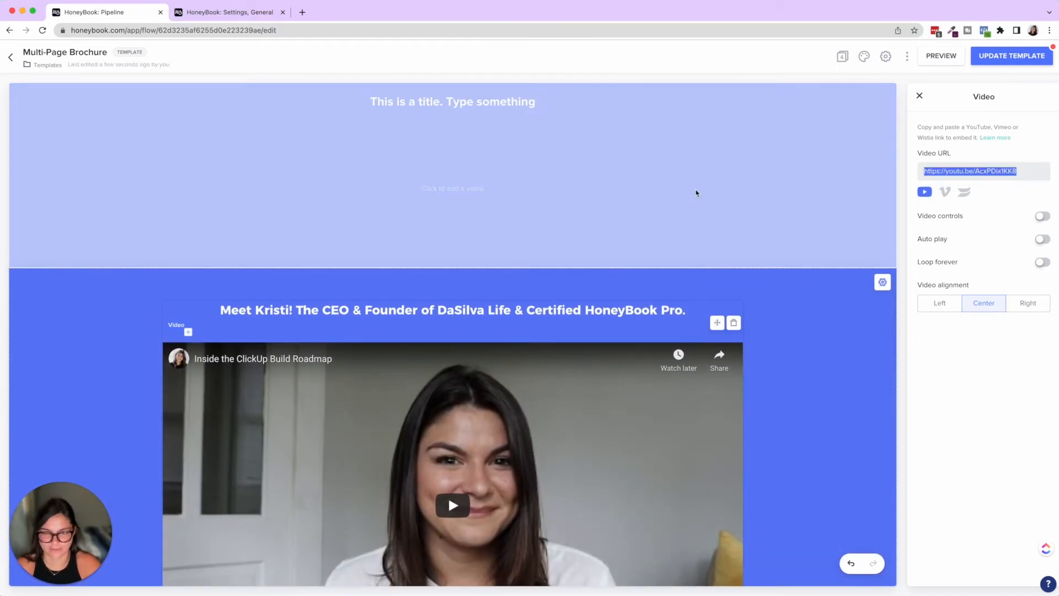
pyautogui.click(397, 189)
pyautogui.click(315, 137)
pyautogui.press('super+v')
pyautogui.click(794, 188)
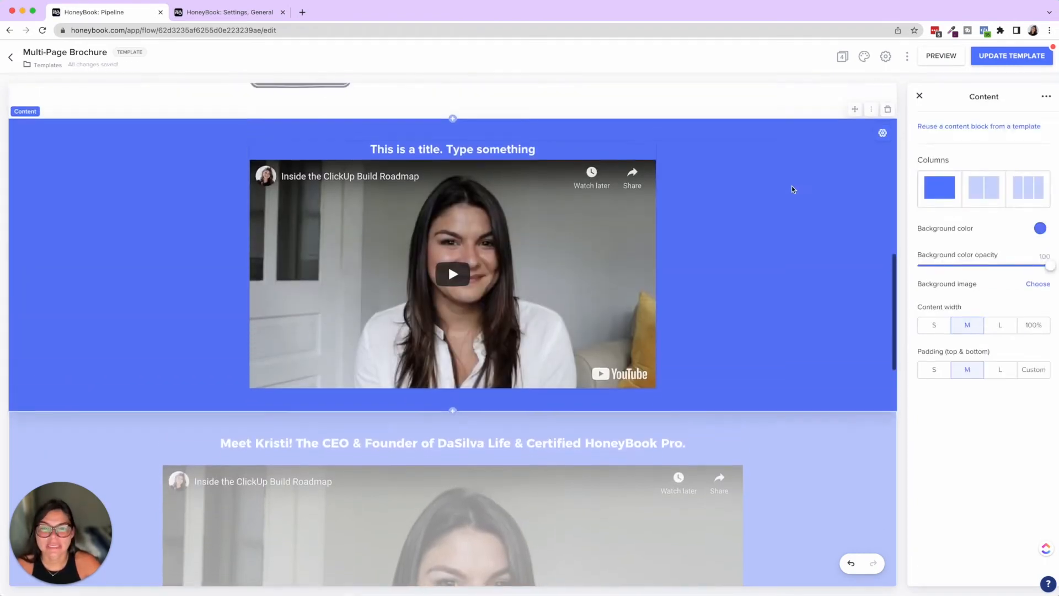
# Step: Extend the title with a long run of filler text and set the block's content width to L
pyautogui.scroll(1, 792, 189)
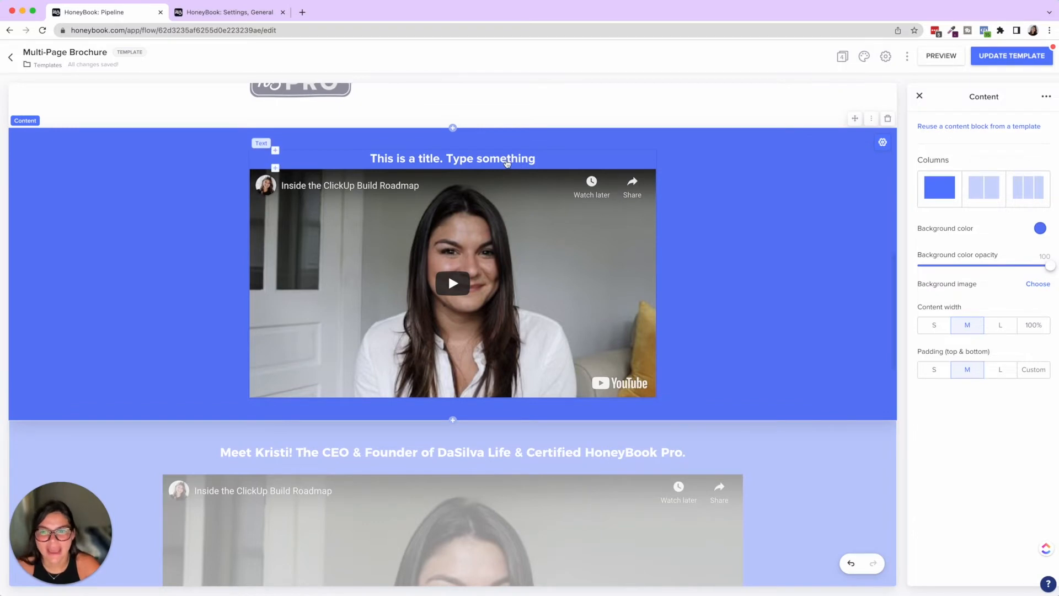
pyautogui.click(507, 161)
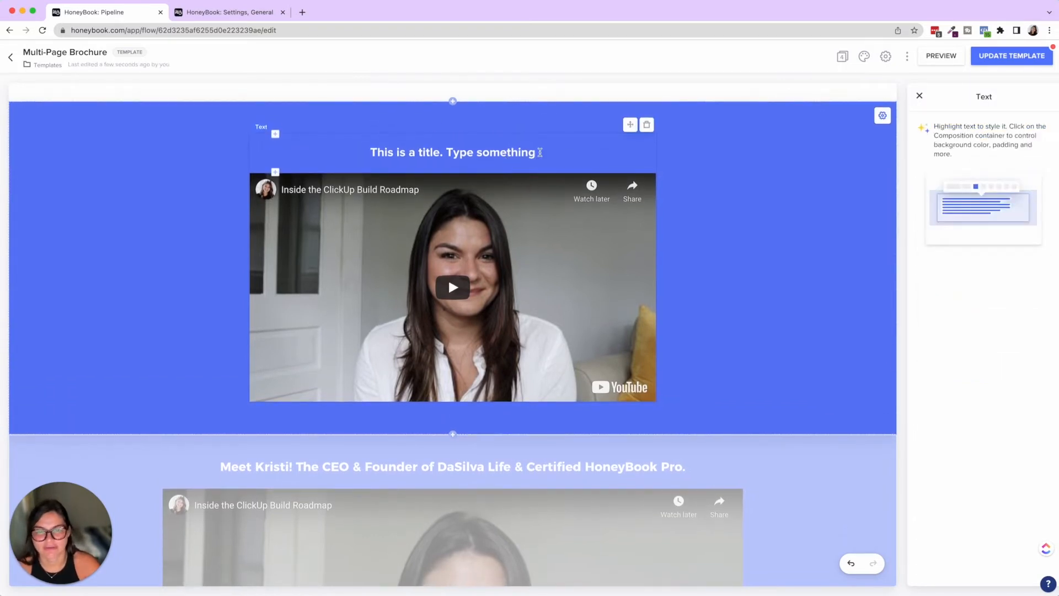
pyautogui.write('mfb vmn xmvnx,dndv,mxnd c,vm')
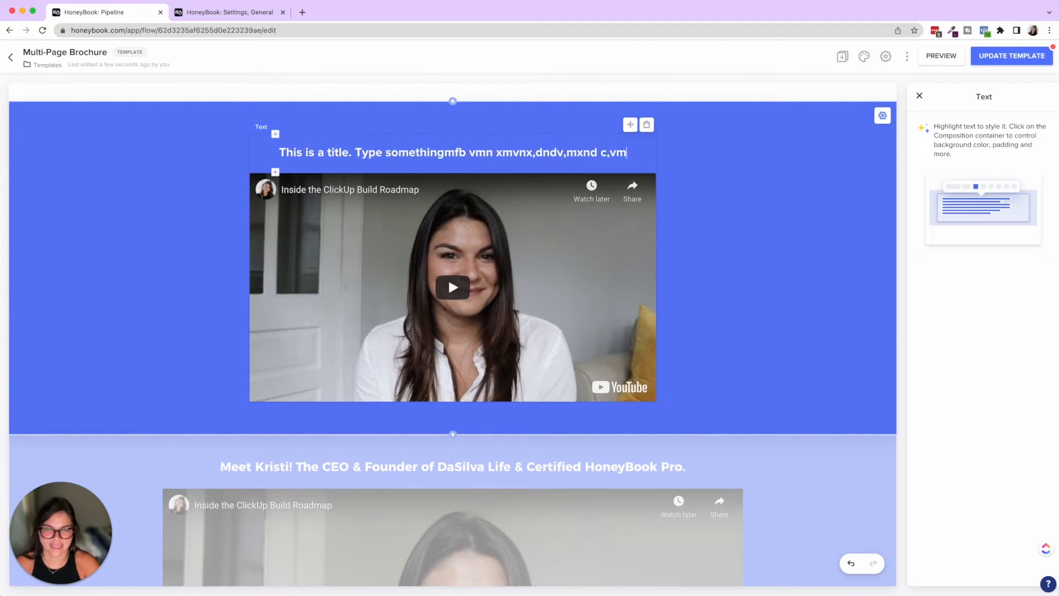
pyautogui.write('nx,mdnv,mxdnvf,mxndv,mnx,mvfnxdm,fn,xmdnf,mdx')
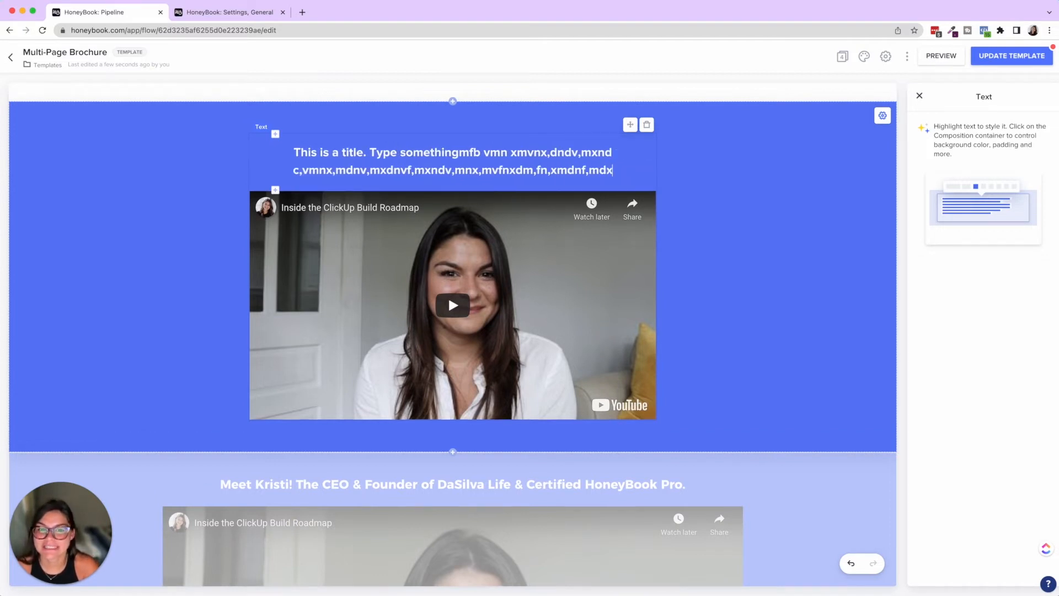
pyautogui.write('nf,mndzx,mfnz, dmxnf,mzdnf,mnszdf')
pyautogui.click(725, 213)
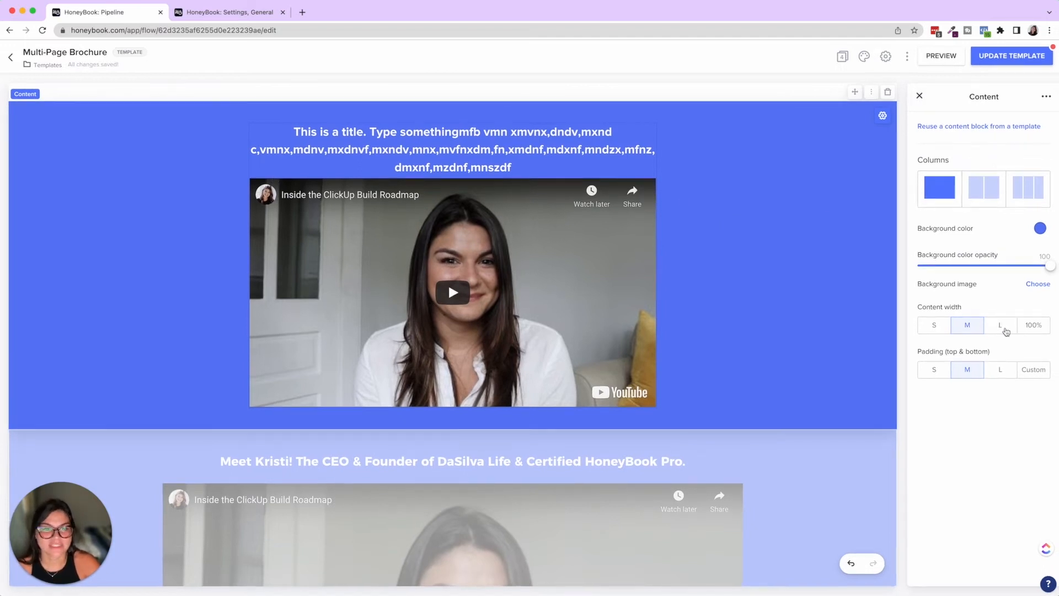
pyautogui.click(1000, 326)
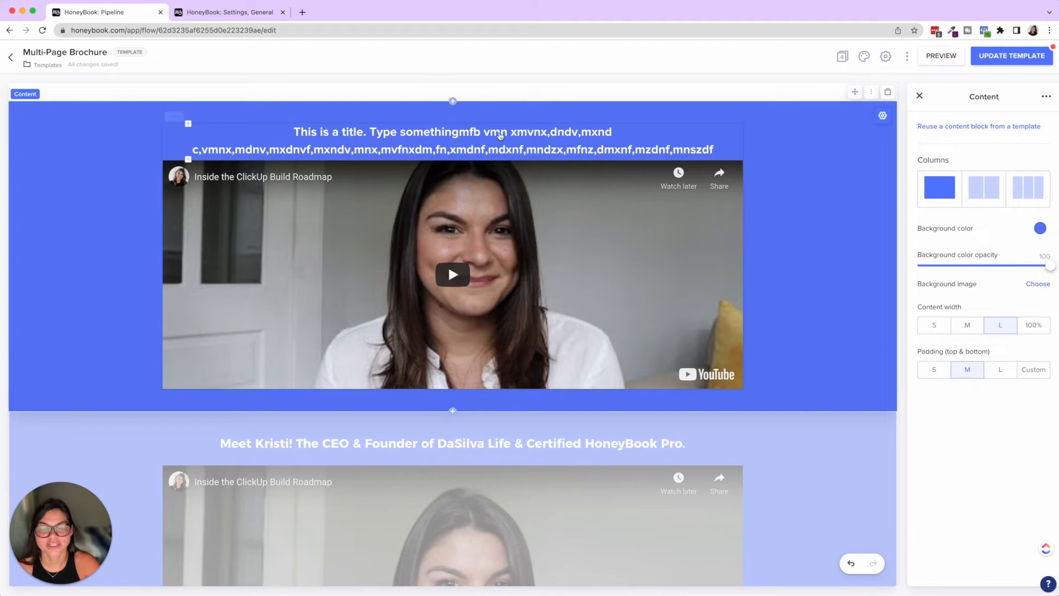
# Step: Add an extra line of spacing between the title text and the video, keeping the filler text intact
pyautogui.click(601, 153)
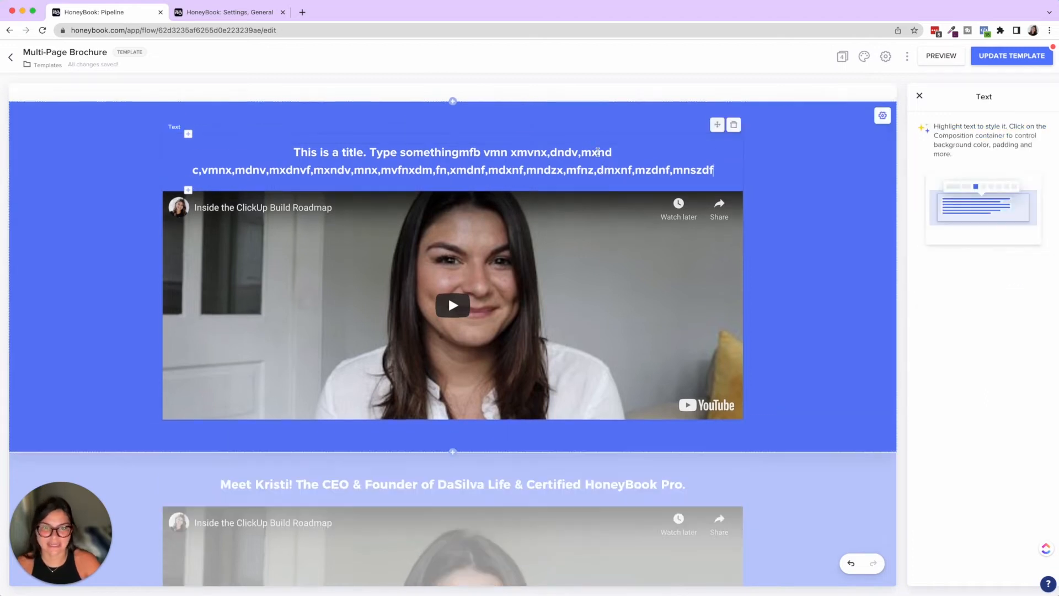
pyautogui.click(589, 171)
pyautogui.press('Return')
pyautogui.press('BackSpace')
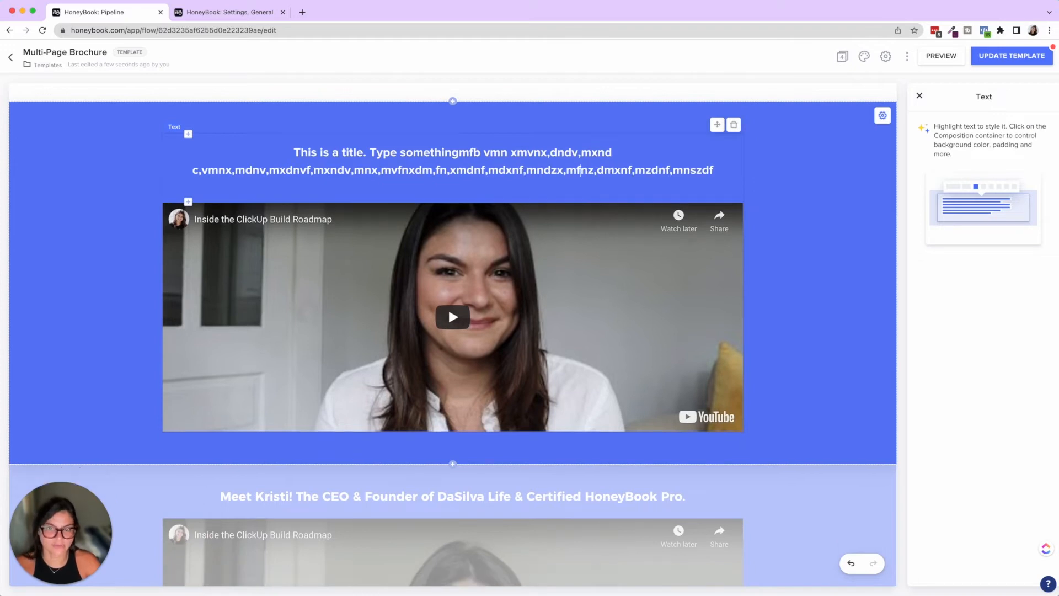
pyautogui.click(825, 213)
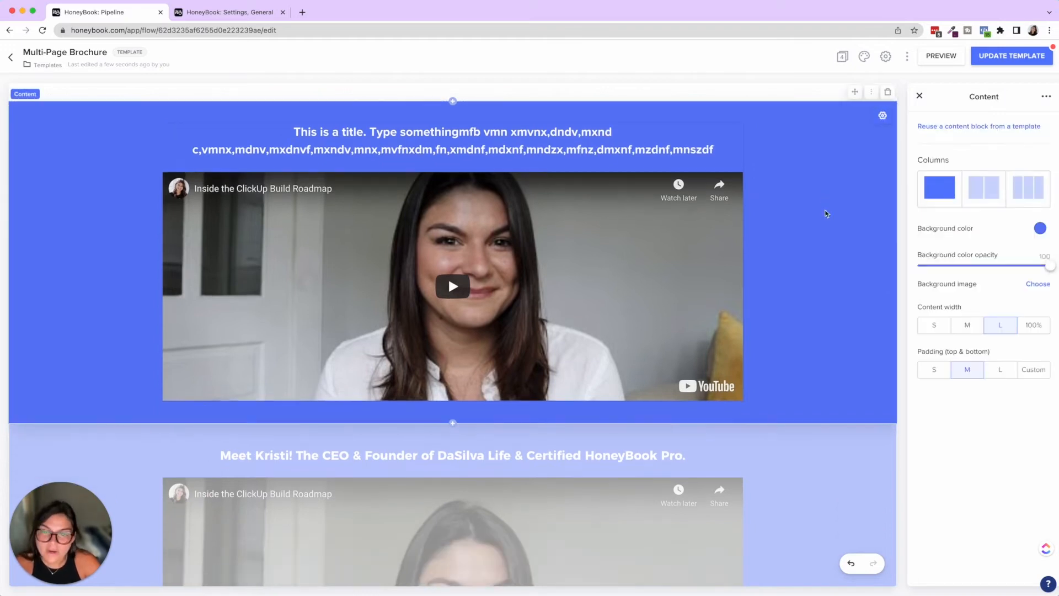
pyautogui.click(453, 423)
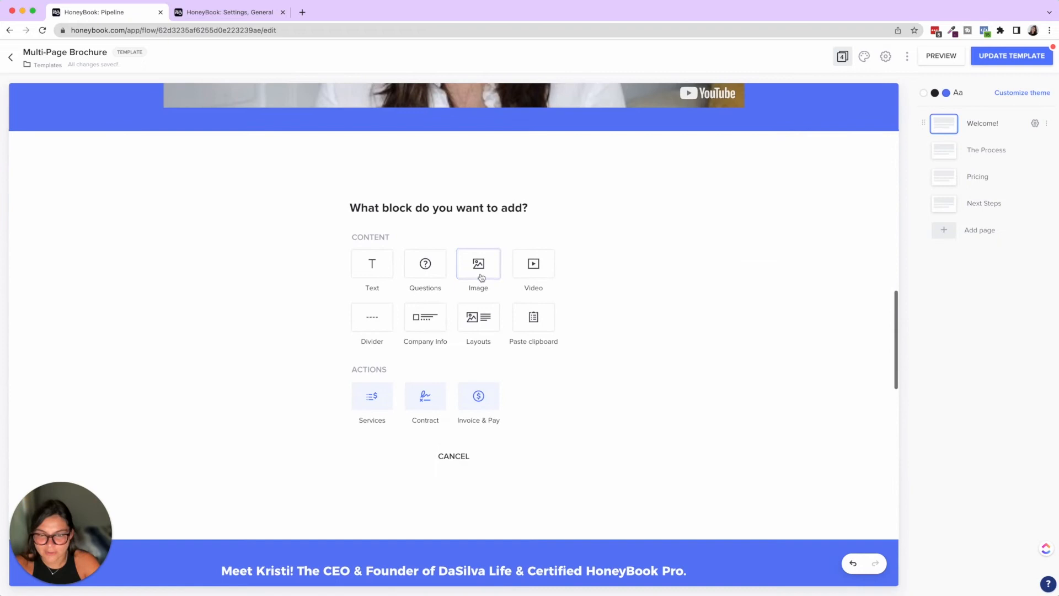
pyautogui.click(533, 267)
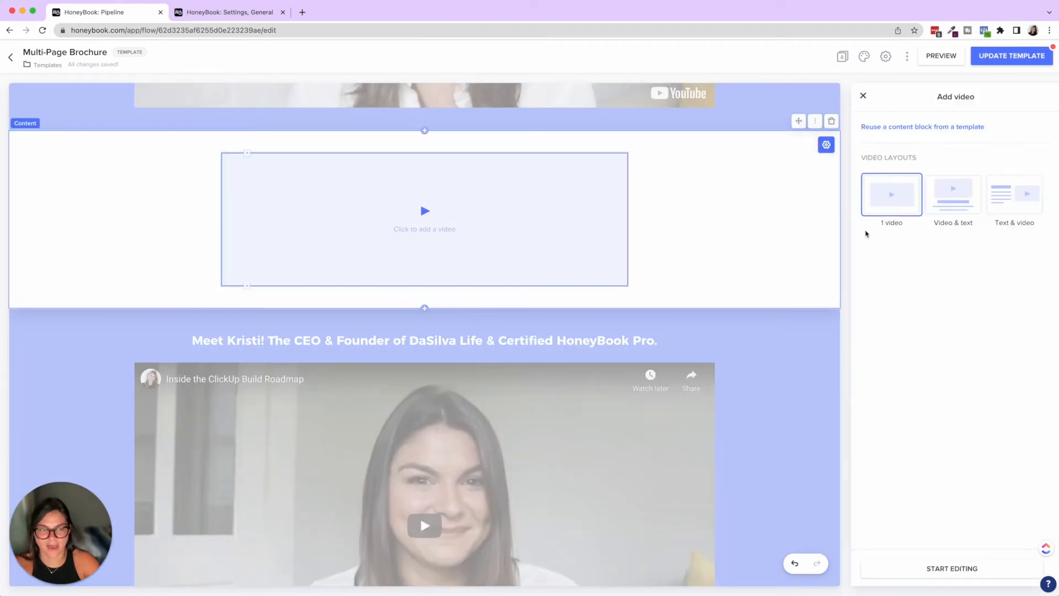
pyautogui.click(563, 234)
pyautogui.write('https://youtu.be/AcxPDix1KK8')
pyautogui.click(740, 213)
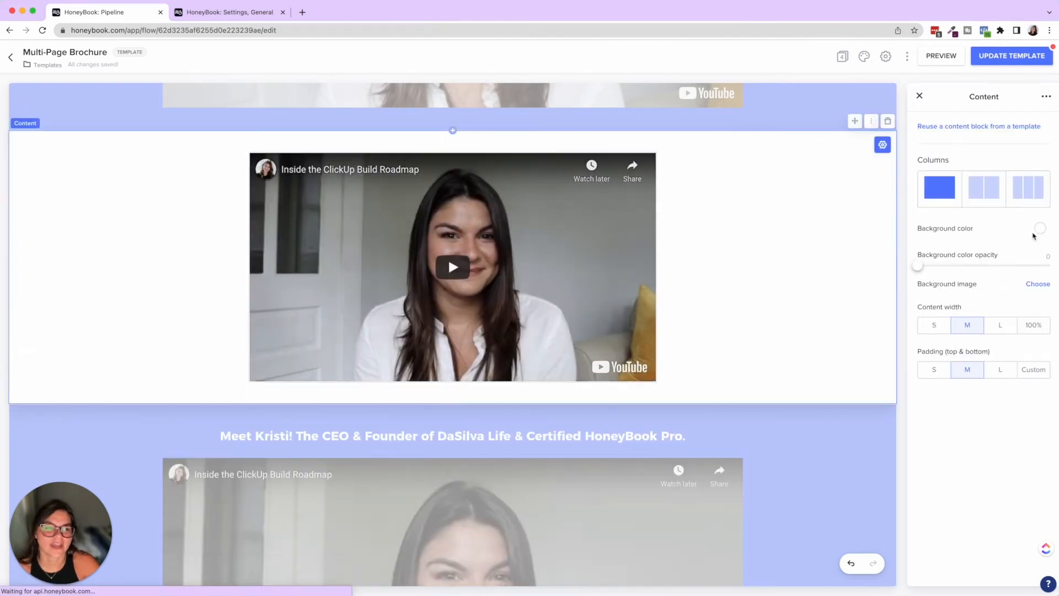
# Step: Set the new video block's background to the blue theme color #5E7DF7 and its content width to L
pyautogui.click(1040, 228)
pyautogui.click(1020, 371)
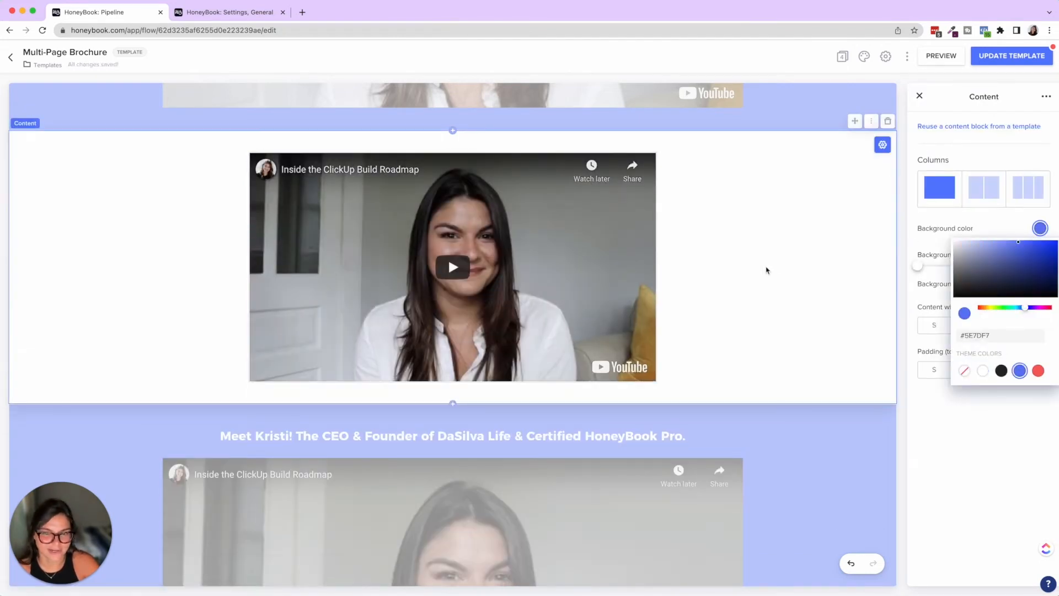
pyautogui.click(767, 268)
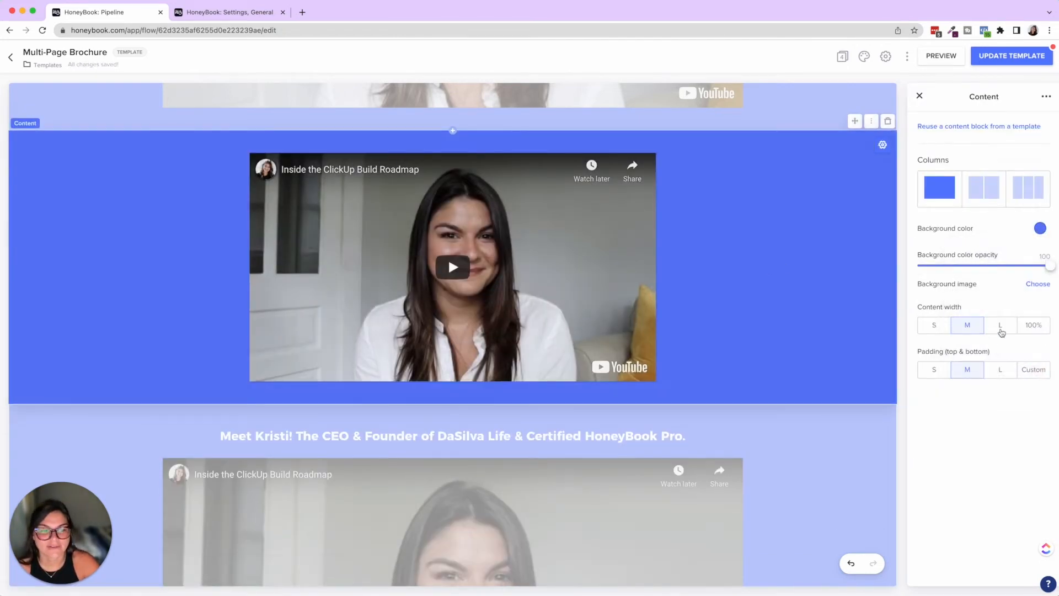
pyautogui.click(1001, 331)
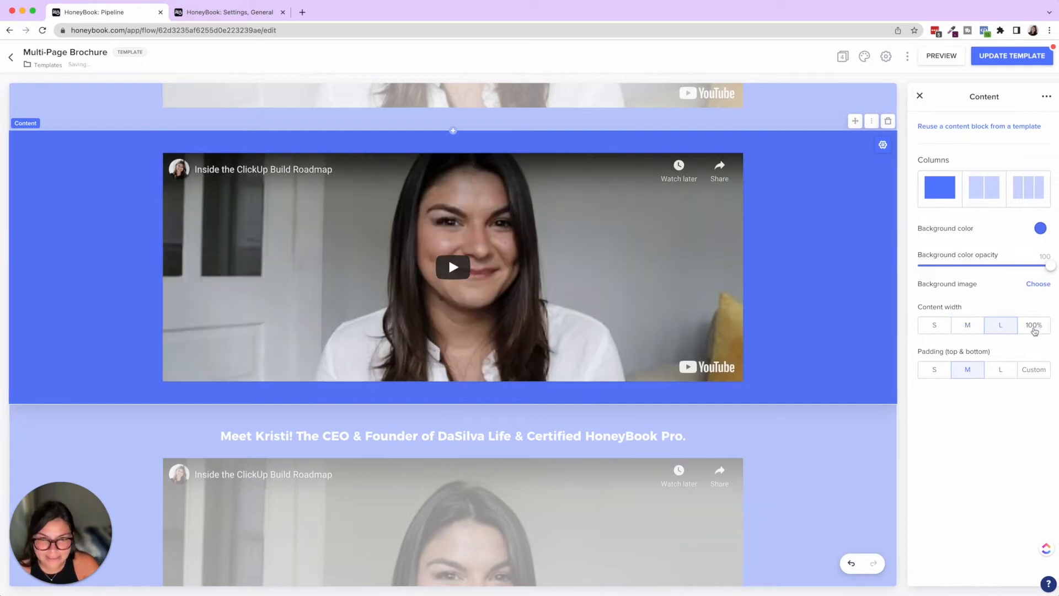
pyautogui.click(1035, 331)
pyautogui.click(1012, 332)
# Step: Delete the video element from the title block, leaving the title above the separate video block
pyautogui.scroll(7, 690, 238)
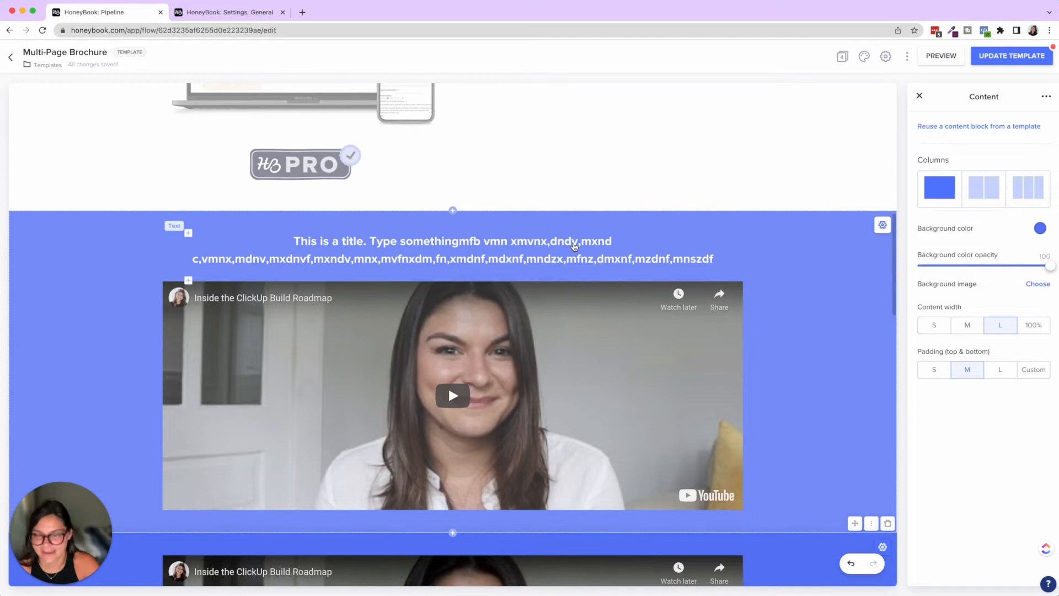
pyautogui.click(573, 243)
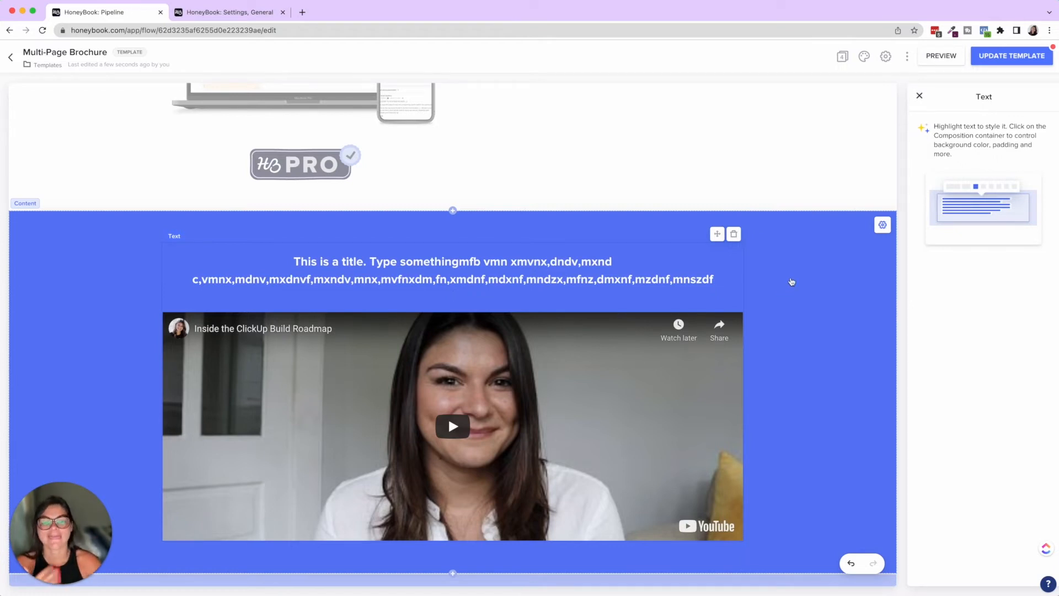
pyautogui.scroll(-1, 791, 281)
pyautogui.click(640, 315)
pyautogui.click(733, 224)
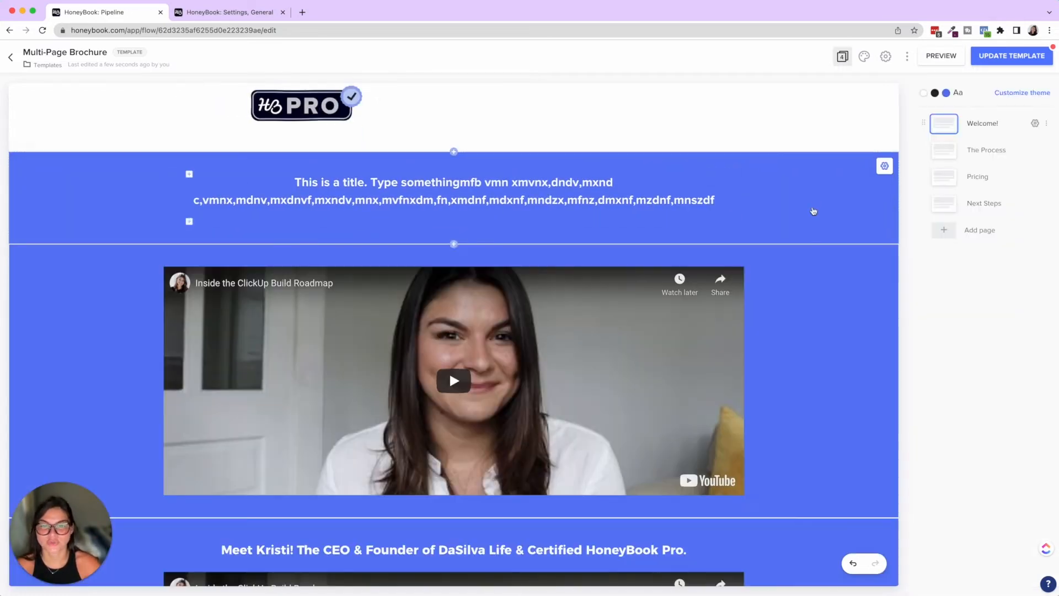
# Step: Preview the Welcome! page as a client and examine the spacing between the title and the video block
pyautogui.click(941, 56)
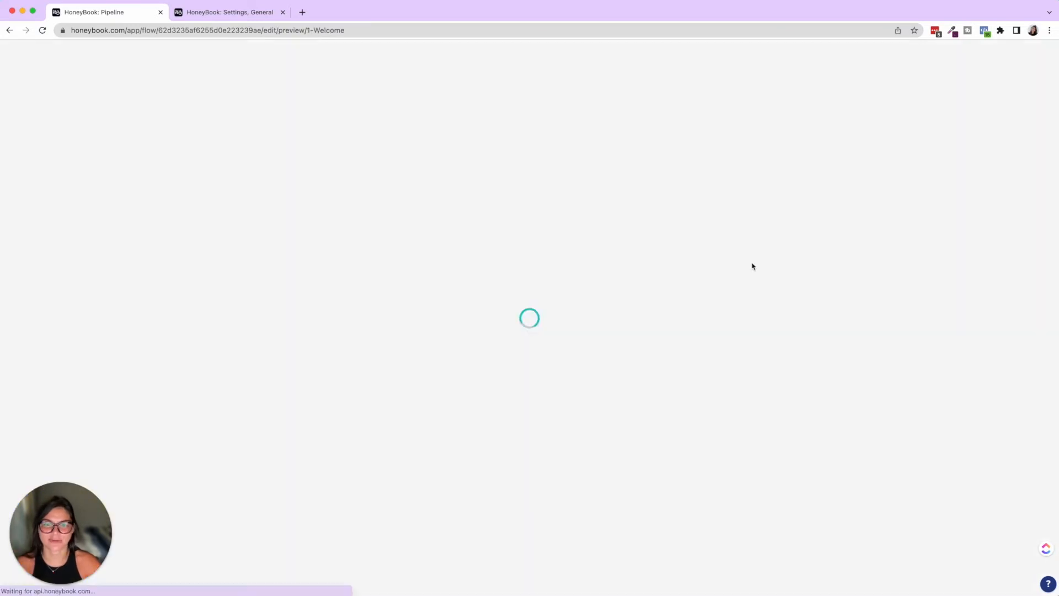
pyautogui.scroll(-10, 752, 266)
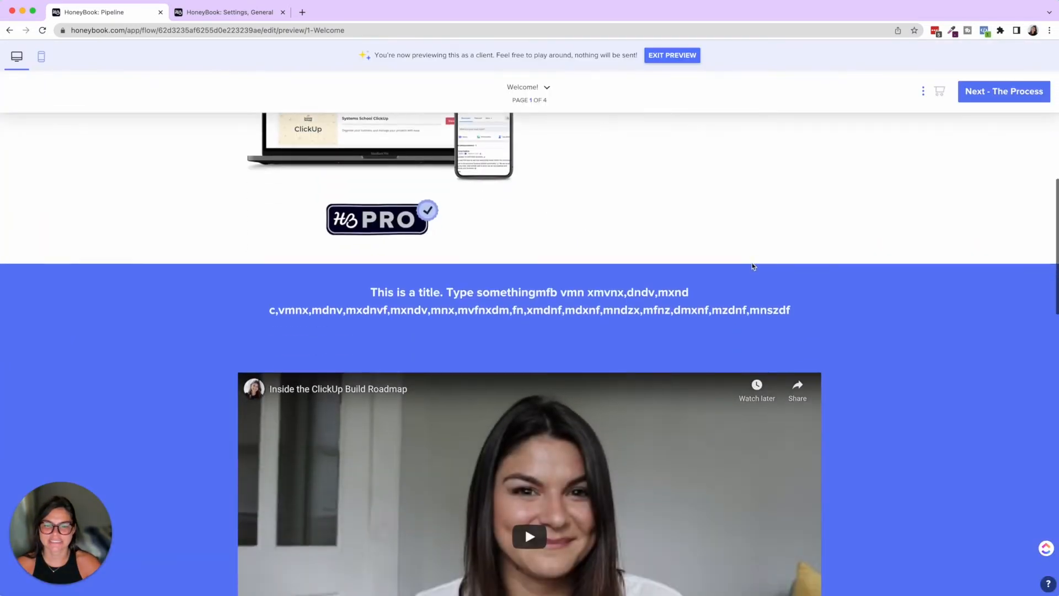
pyautogui.scroll(-3, 752, 266)
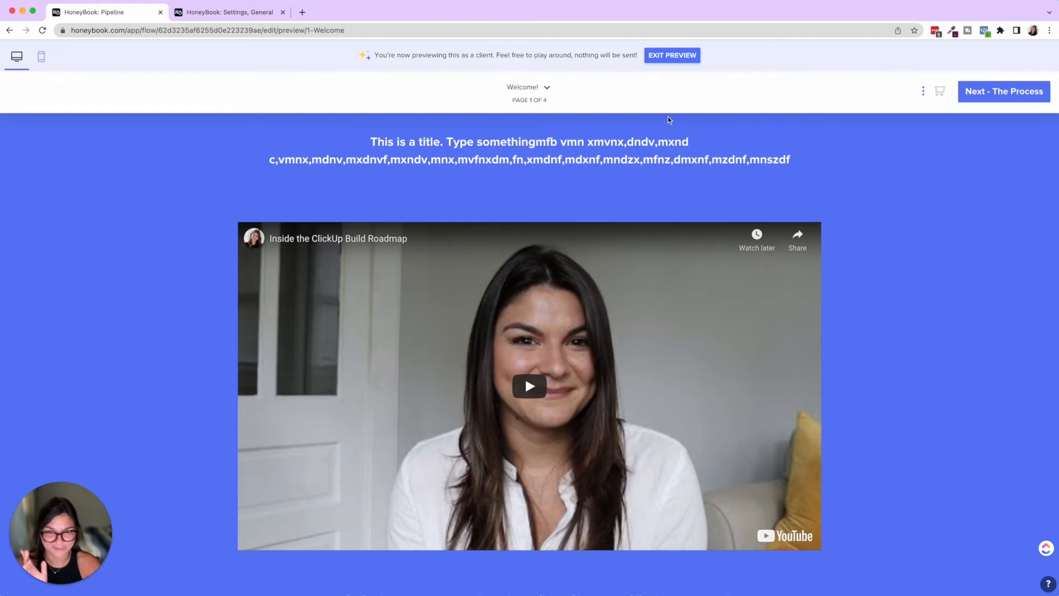
# Step: Exit the client preview and set the blue title block's top and bottom padding to custom 0
pyautogui.click(672, 55)
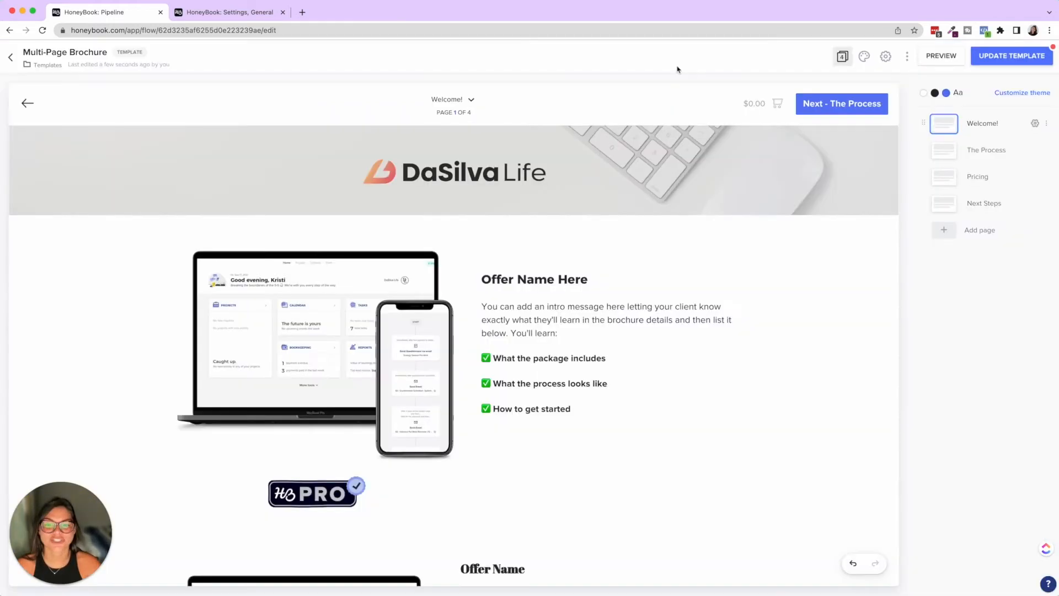
pyautogui.scroll(-9, 616, 318)
pyautogui.scroll(3, 616, 318)
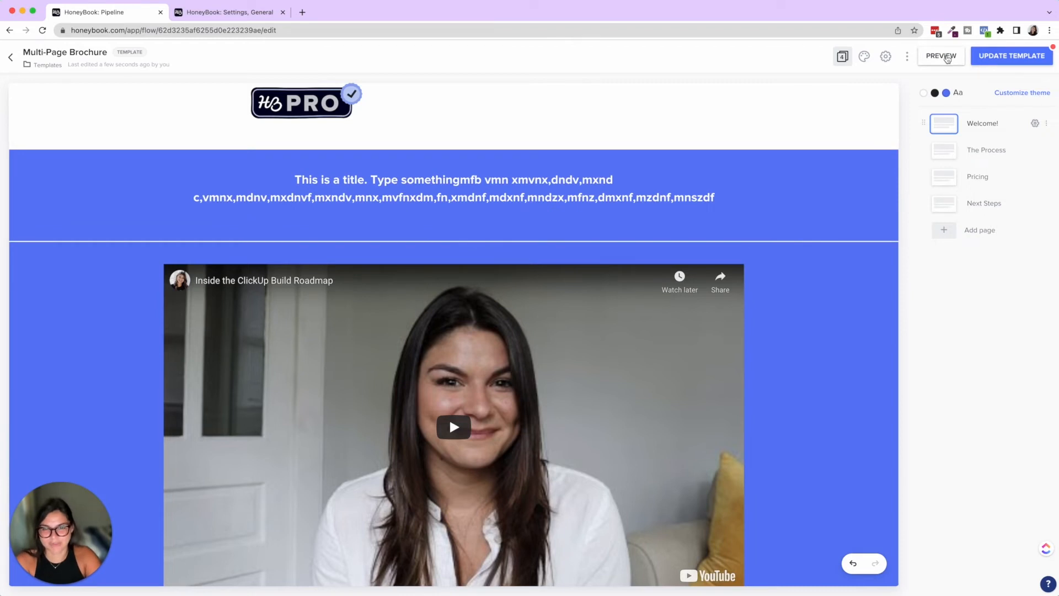
pyautogui.click(856, 214)
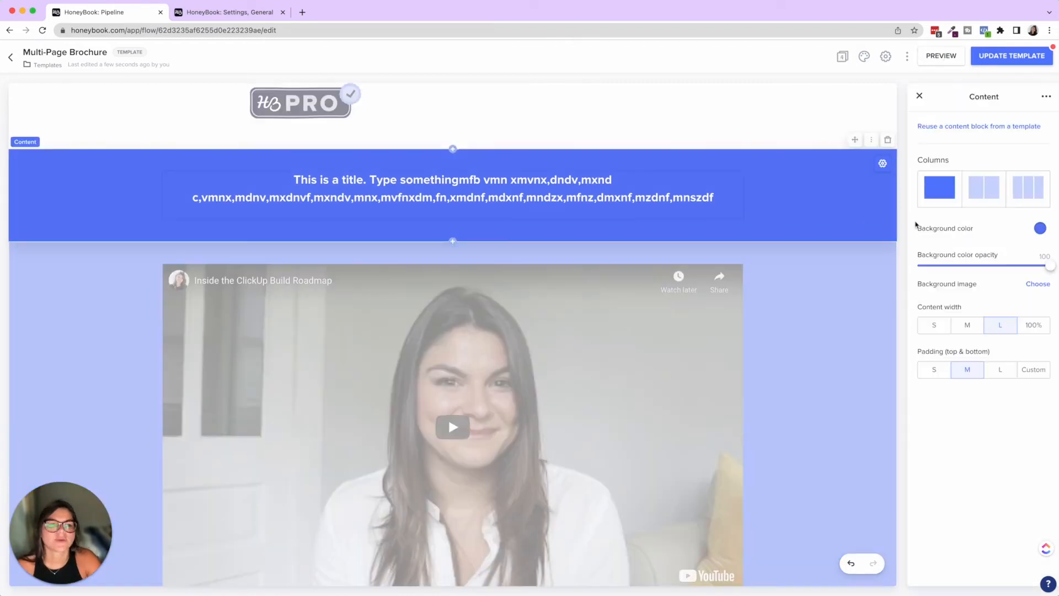
pyautogui.click(935, 370)
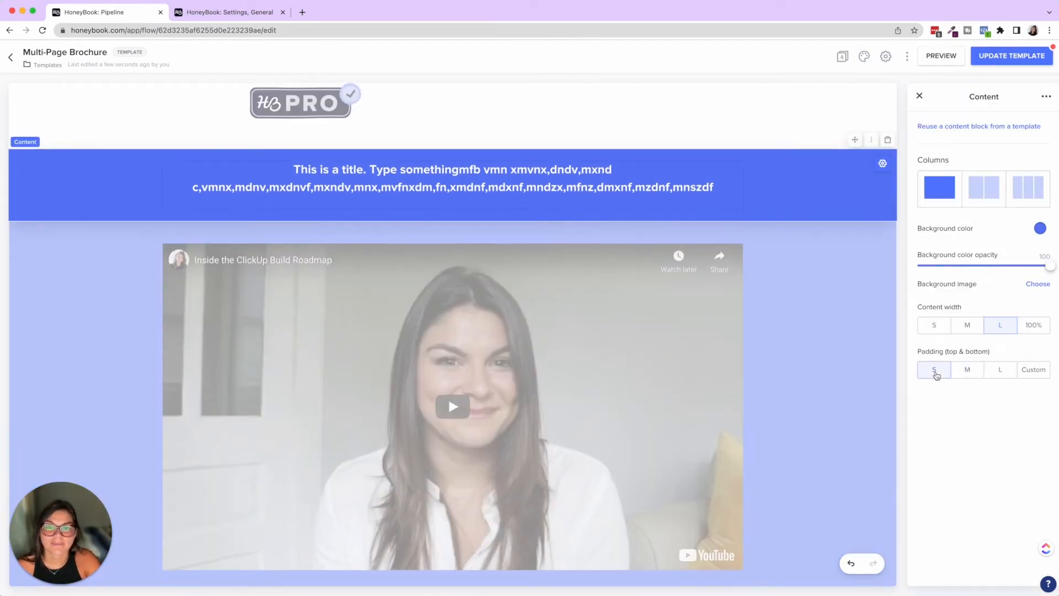
pyautogui.click(1032, 370)
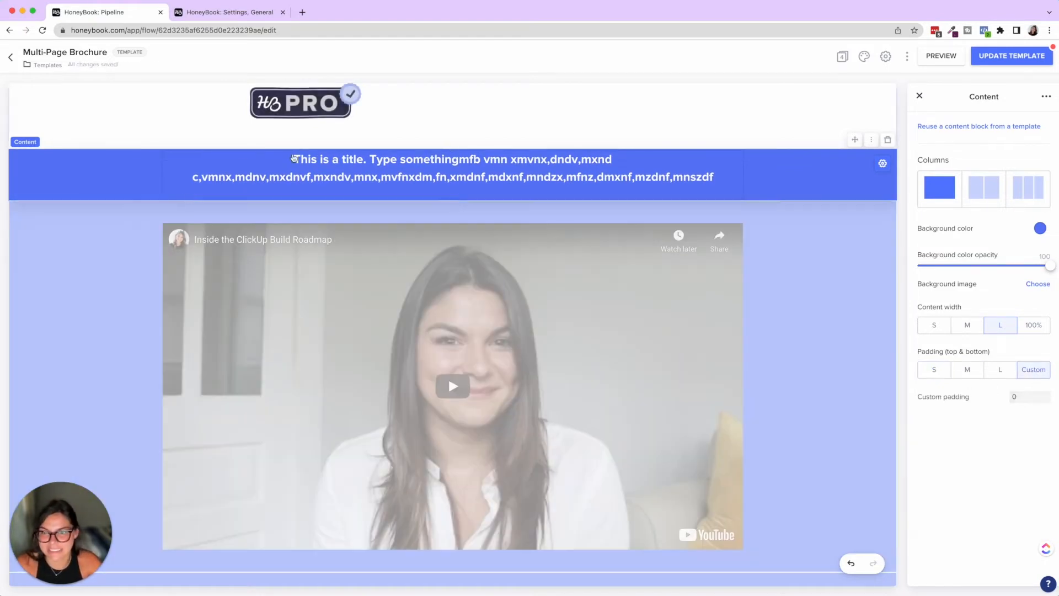
# Step: Insert a divider above the title text in the blue block and increase its spacing
pyautogui.click(188, 150)
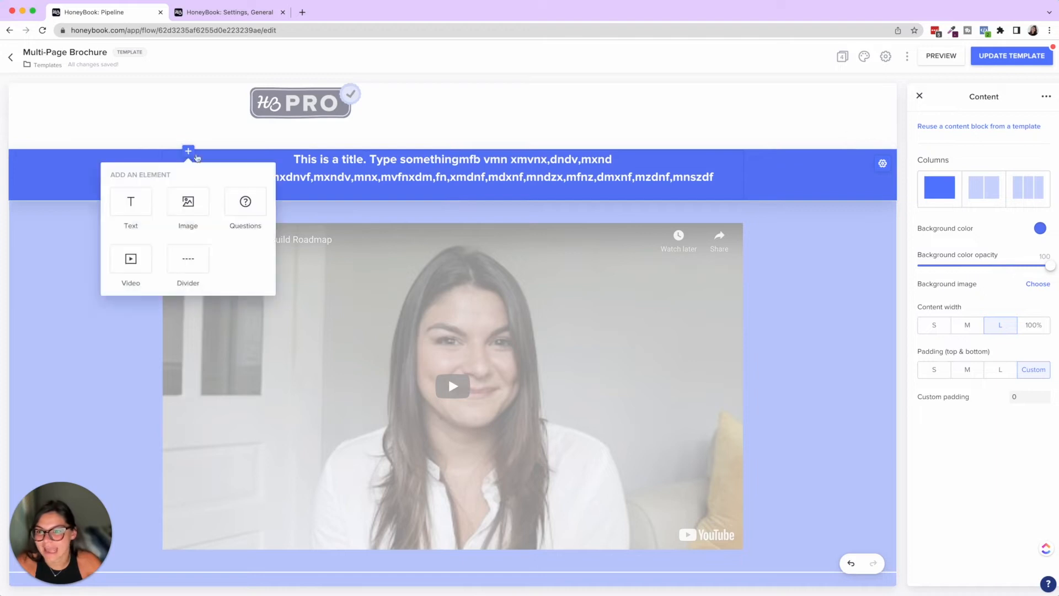
pyautogui.click(198, 252)
pyautogui.moveTo(962, 168); pyautogui.dragTo(1044, 169)
pyautogui.click(849, 214)
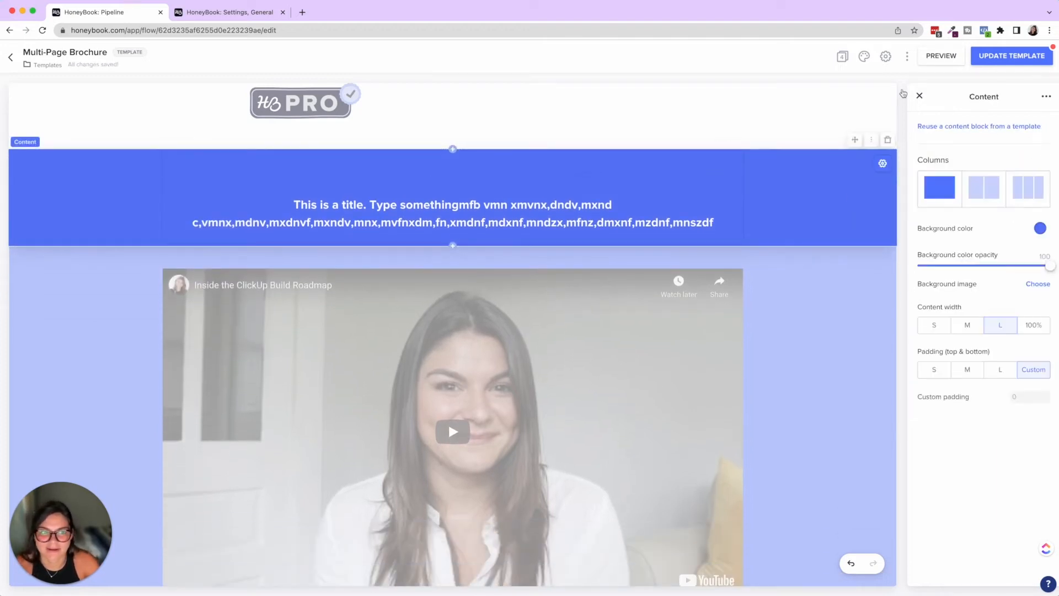
# Step: Preview the Welcome page as a client to check the title and video section, and return to editing
pyautogui.click(938, 61)
pyautogui.scroll(-10, 811, 286)
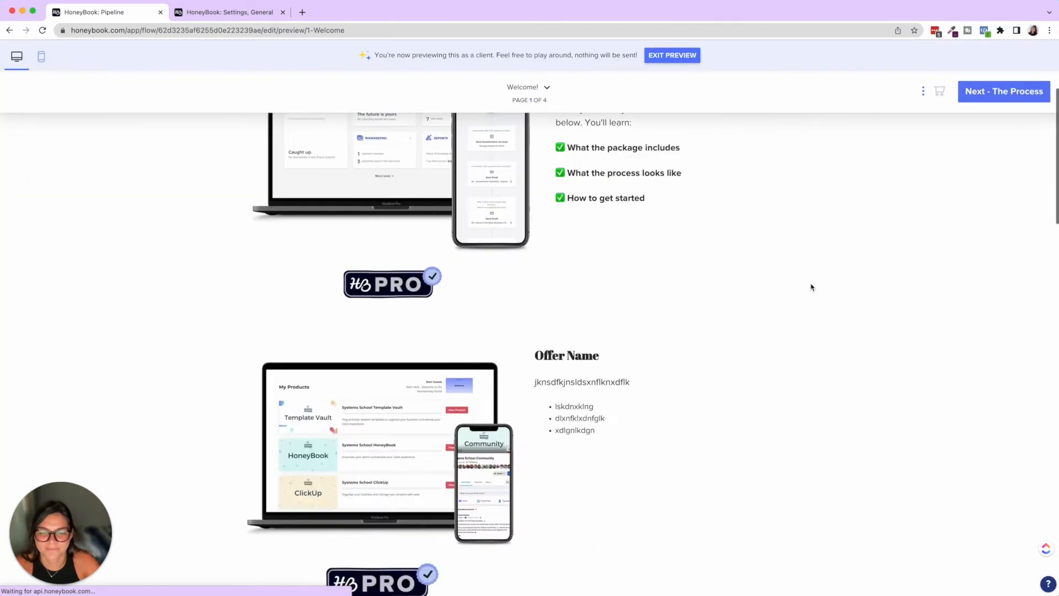
pyautogui.scroll(-2, 811, 286)
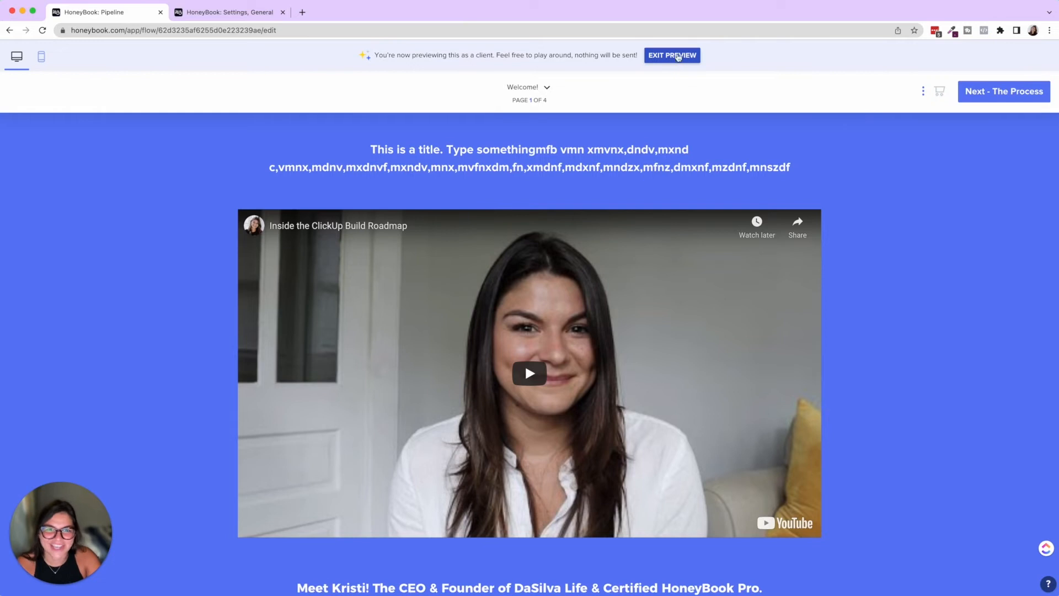
pyautogui.click(678, 57)
# Step: Examine the block settings of the What's Included heading, the intro note and the three-element section
pyautogui.scroll(-10, 693, 345)
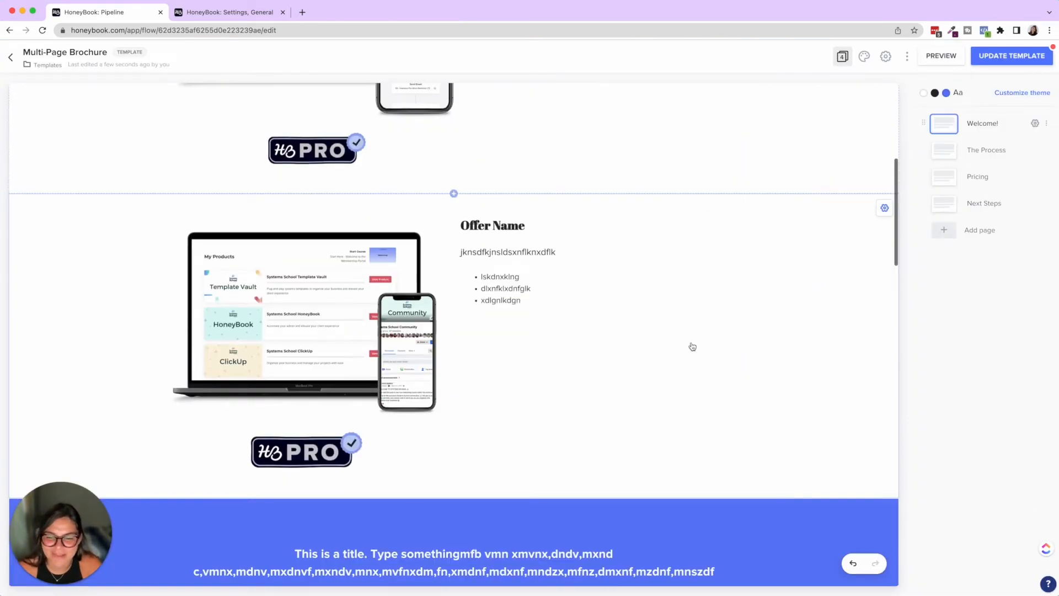
pyautogui.scroll(-4, 693, 345)
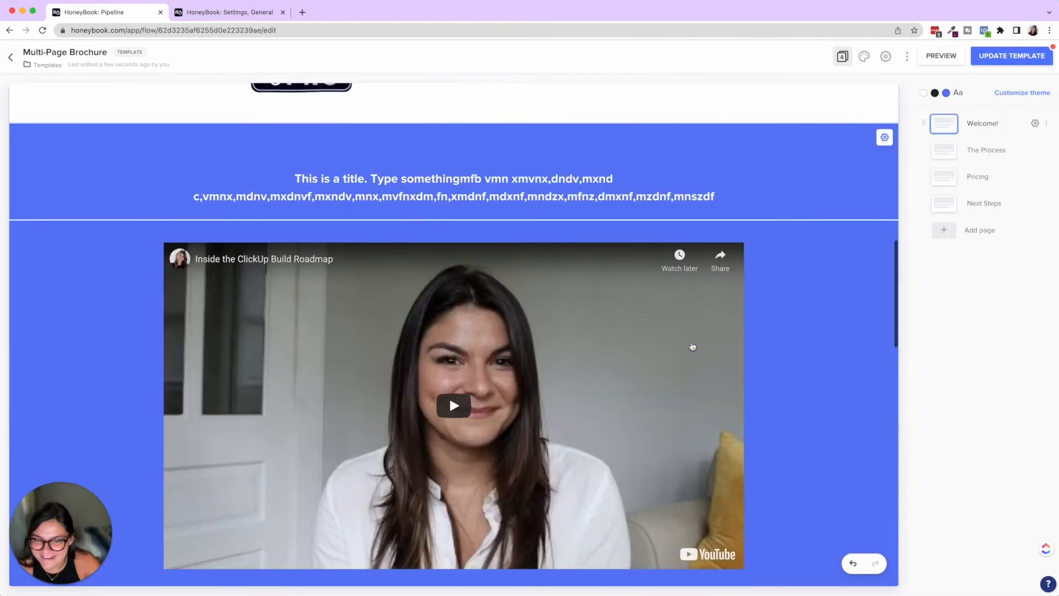
pyautogui.scroll(-10, 693, 346)
pyautogui.scroll(9, 693, 346)
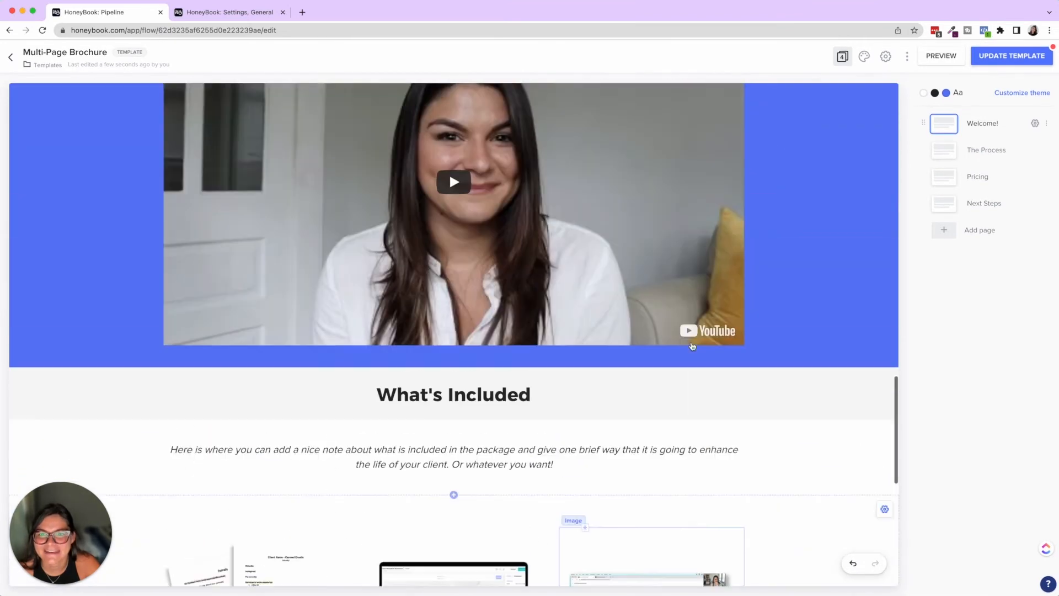
pyautogui.scroll(-7, 693, 345)
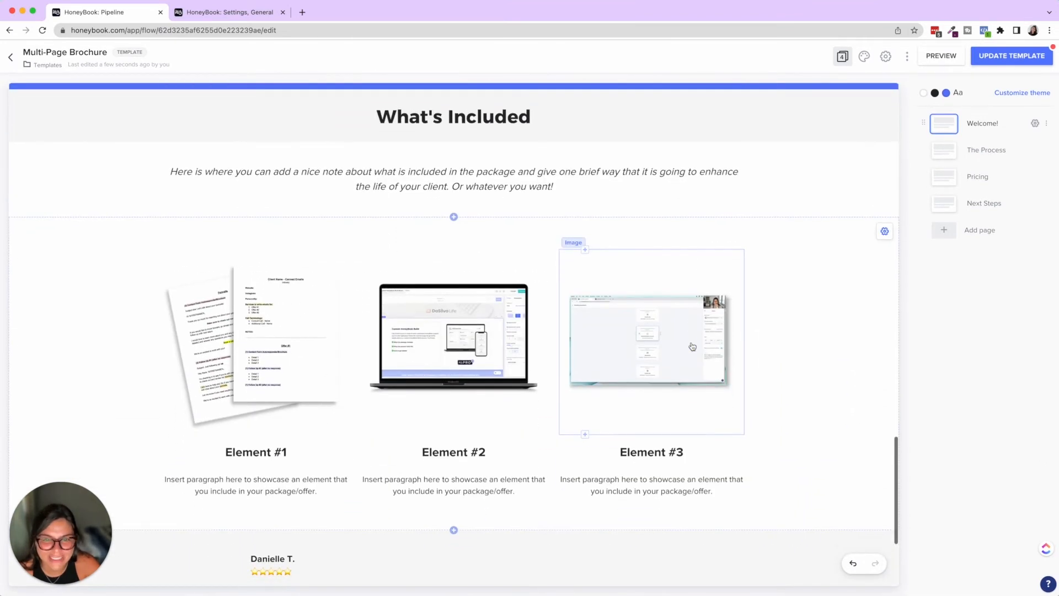
pyautogui.click(762, 127)
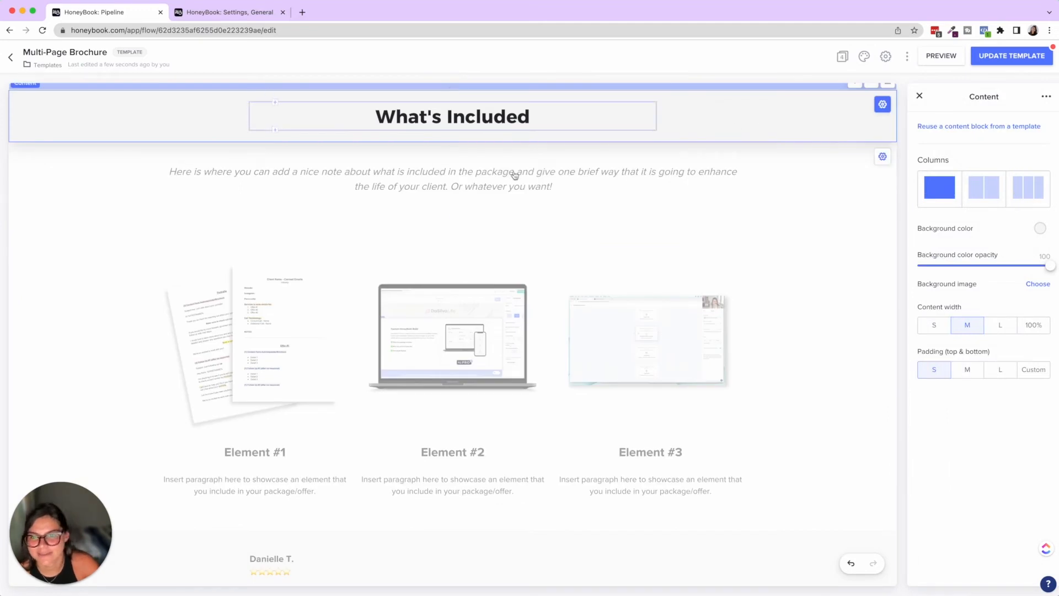
pyautogui.click(839, 184)
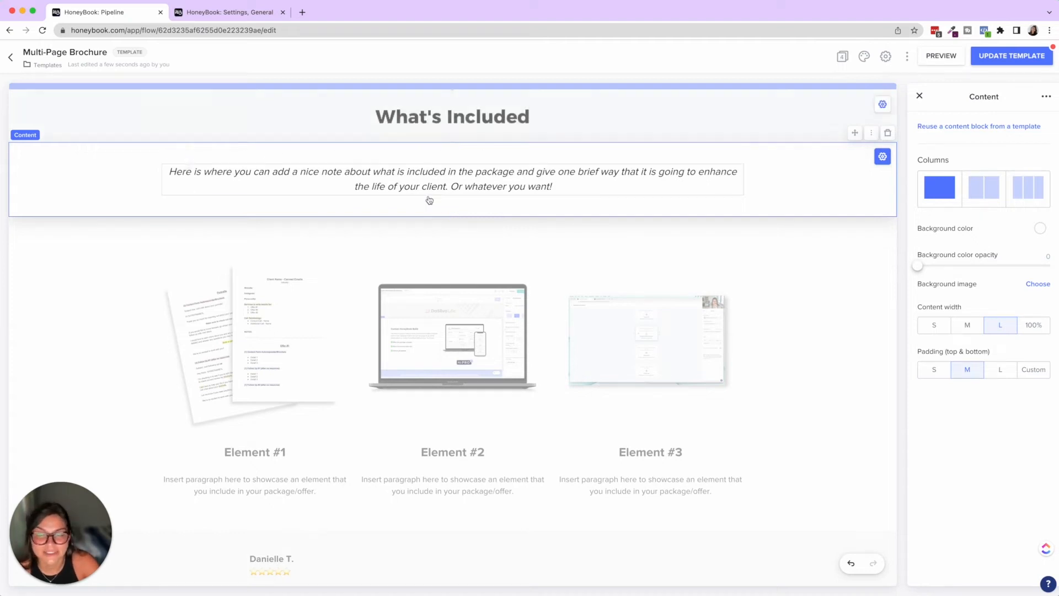
pyautogui.click(807, 303)
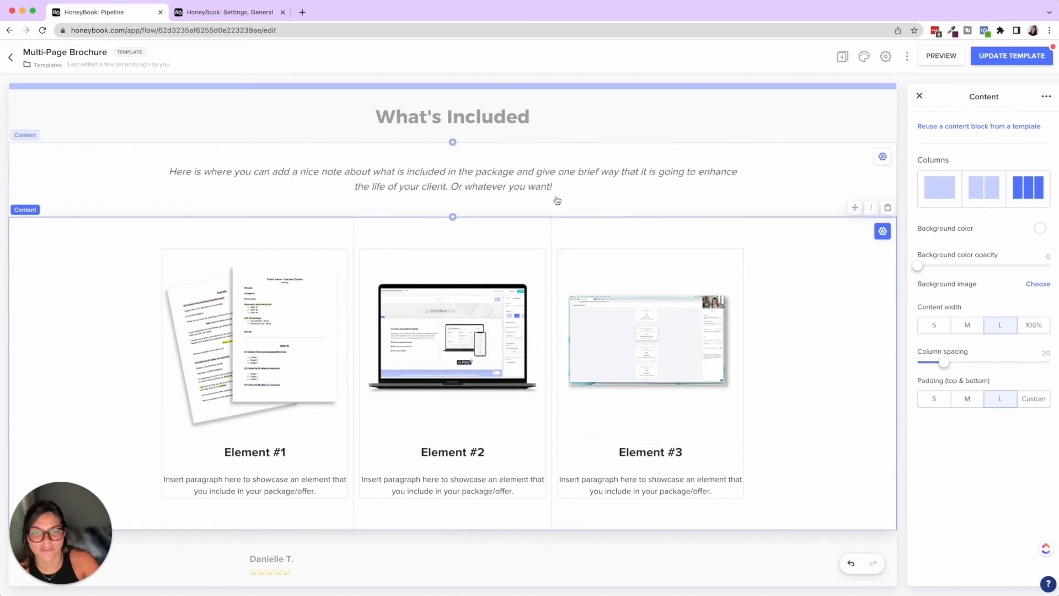
# Step: Add a content block below the three-element section, try several layouts, and settle on the Images & text grid layout
pyautogui.click(453, 530)
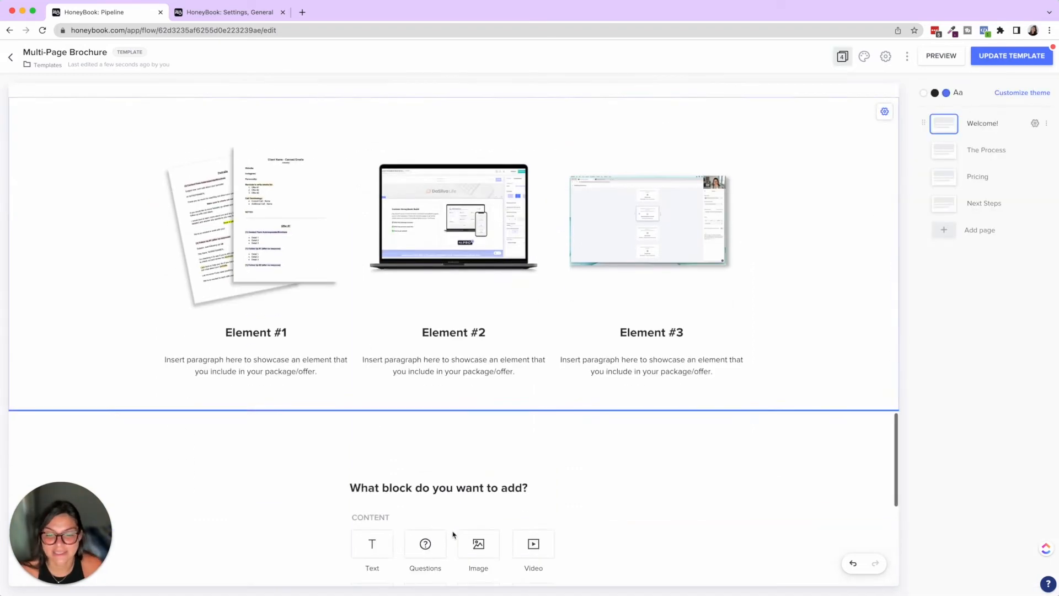
pyautogui.click(478, 317)
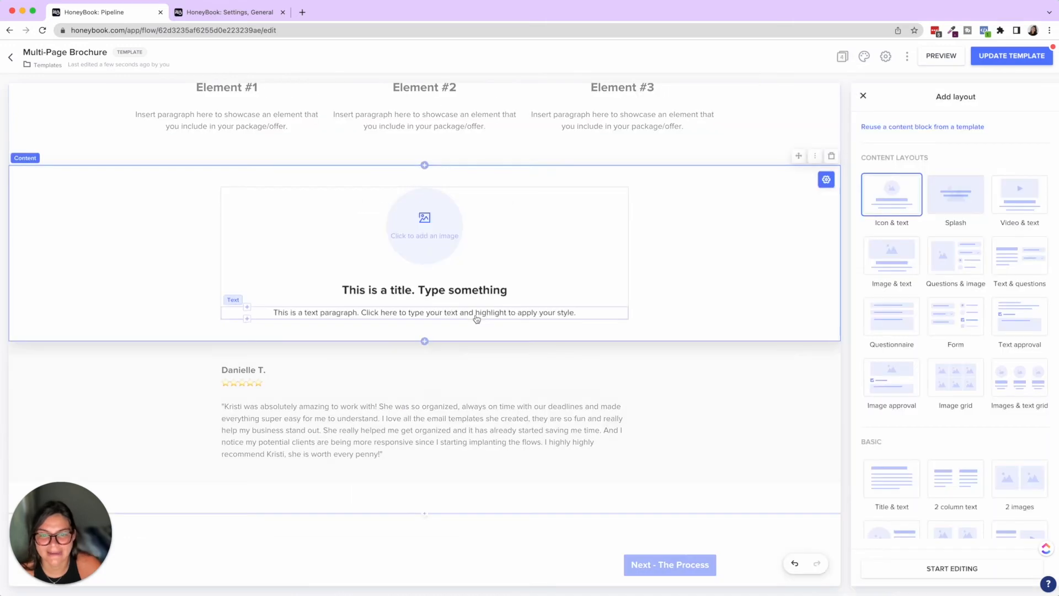
pyautogui.click(1026, 382)
pyautogui.click(964, 385)
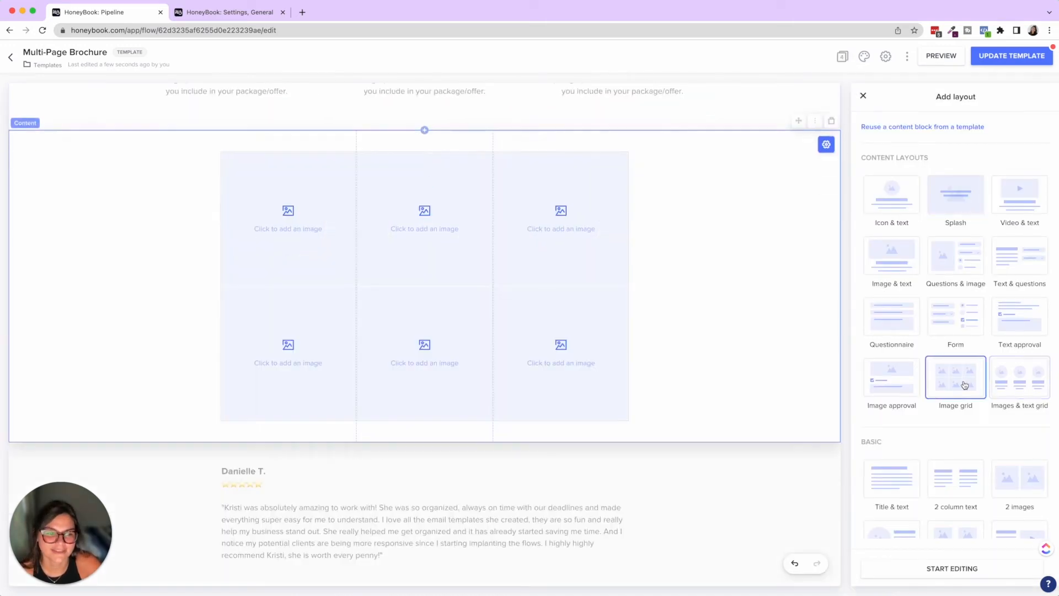
pyautogui.click(899, 382)
pyautogui.click(956, 477)
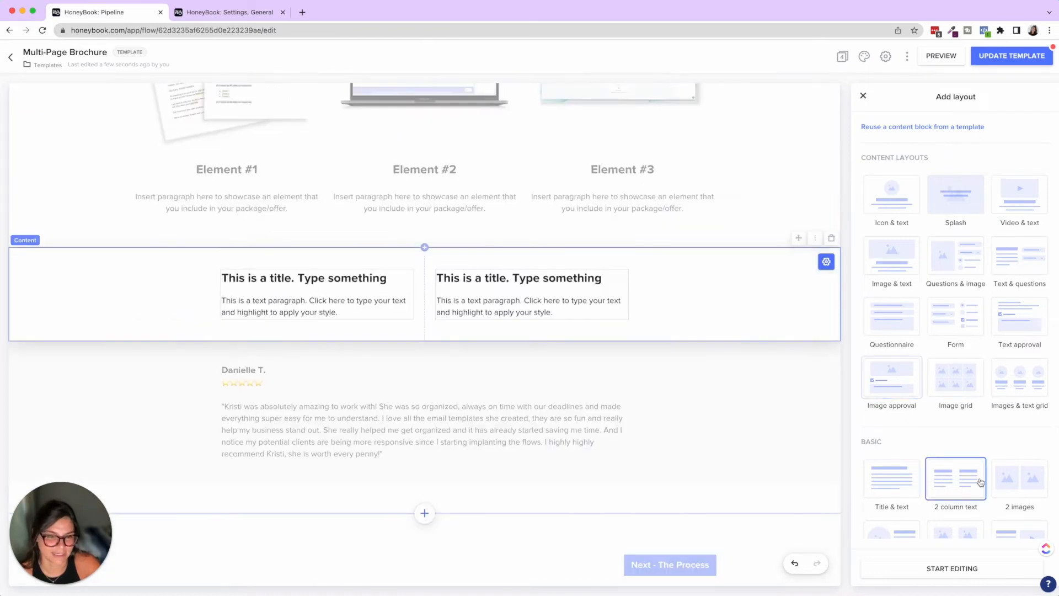
pyautogui.click(1013, 483)
pyautogui.scroll(-1, 1008, 484)
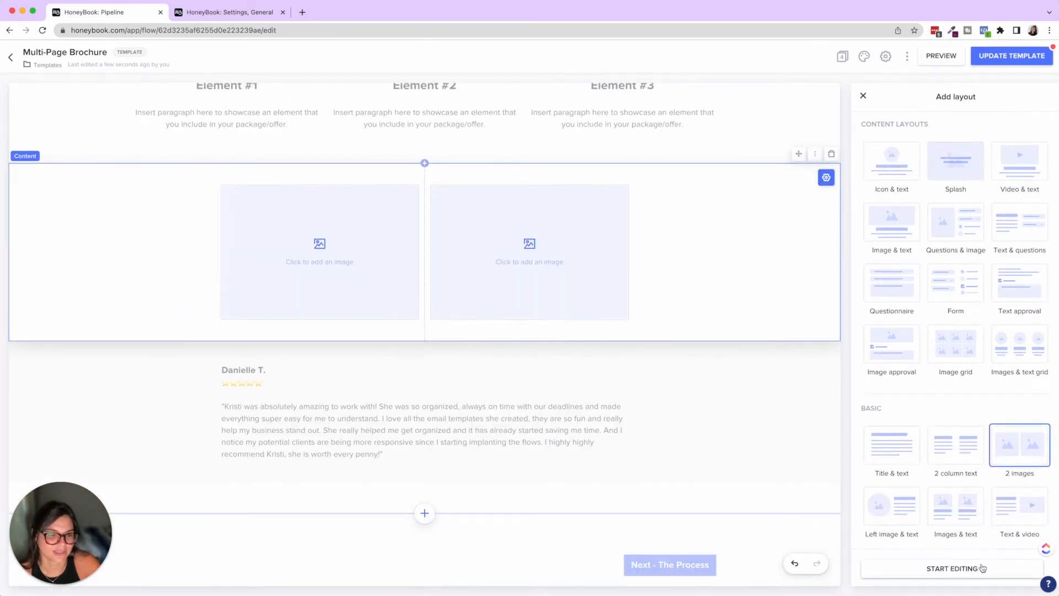
pyautogui.click(1012, 346)
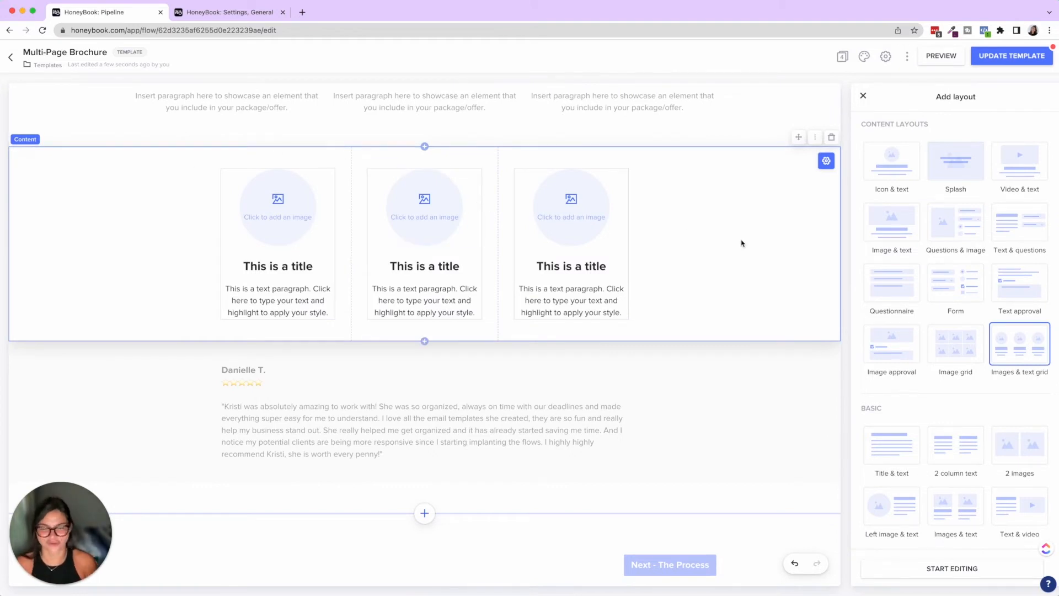
# Step: Fill the third column's image placeholder in the new grid with the GIF of a cheering woman
pyautogui.click(552, 206)
pyautogui.click(876, 240)
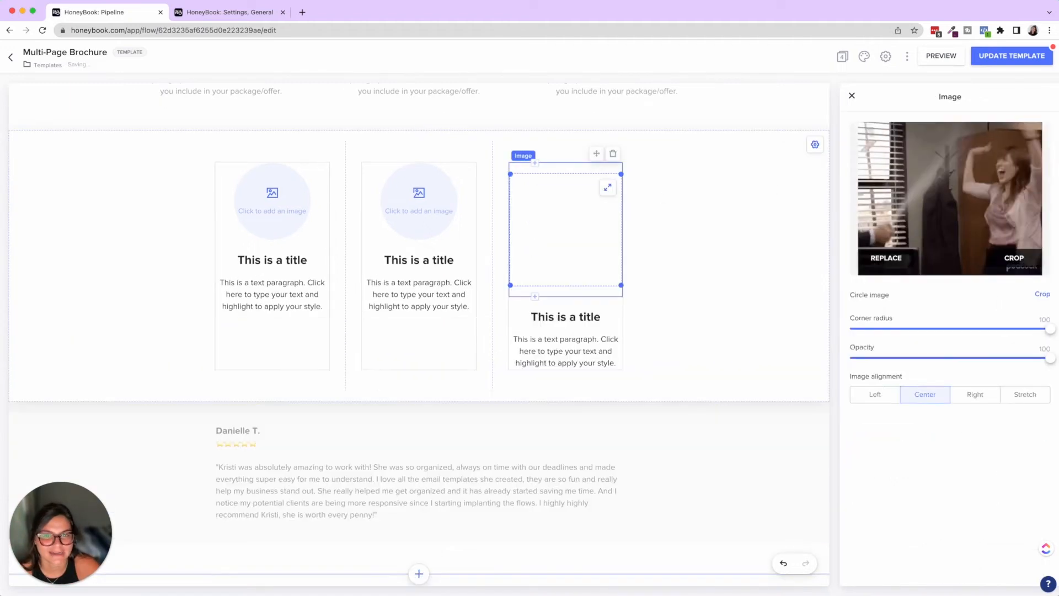
pyautogui.click(722, 215)
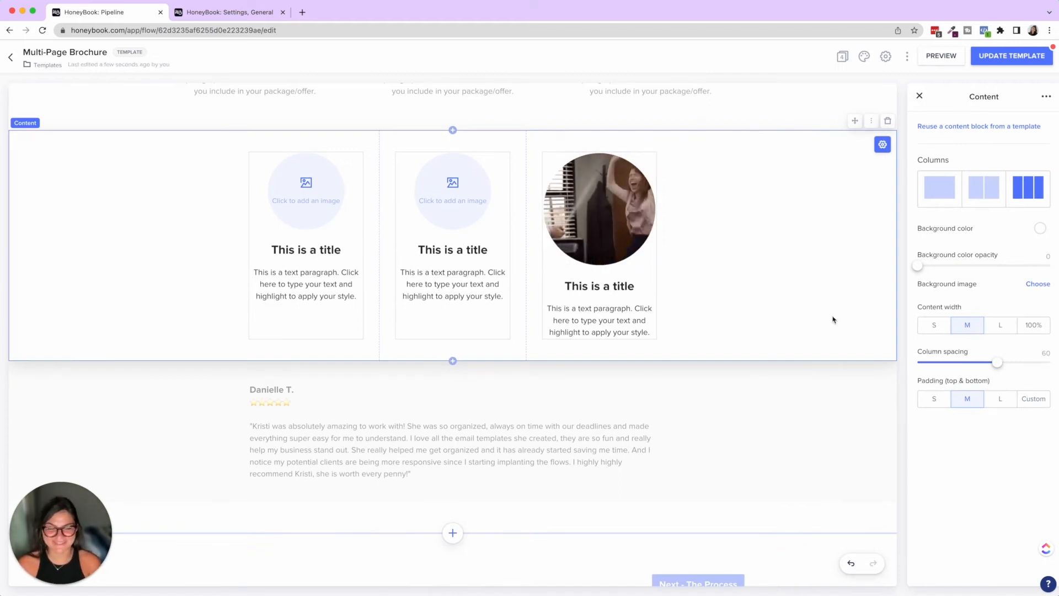
# Step: Try lowering the corner radius of the third column's GIF to the minimum and restore it to 100
pyautogui.click(585, 214)
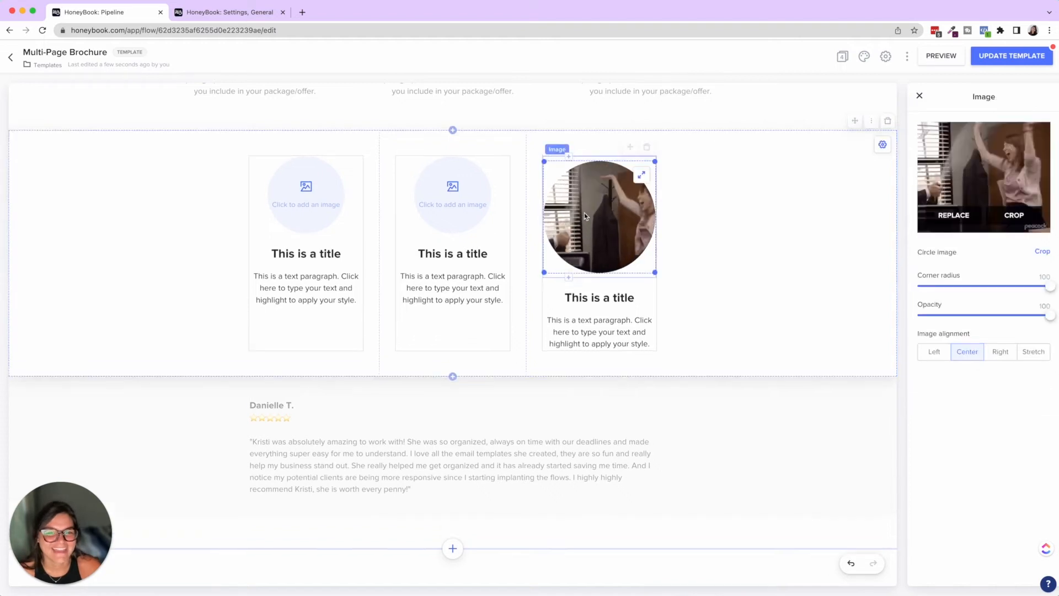
pyautogui.moveTo(1050, 285); pyautogui.dragTo(851, 302)
pyautogui.moveTo(919, 287); pyautogui.dragTo(1051, 288)
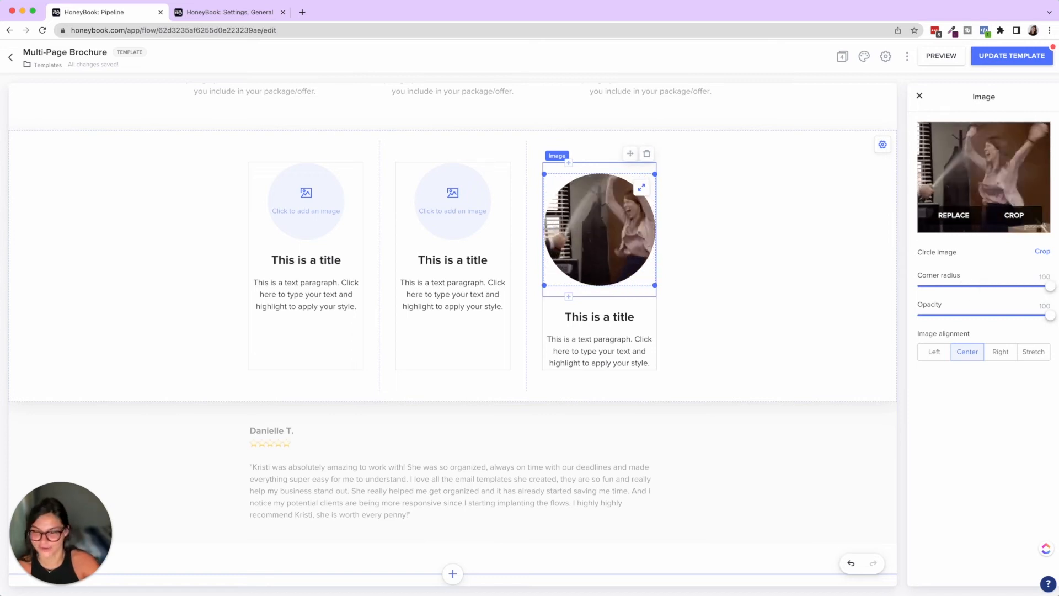
pyautogui.moveTo(1051, 319)
pyautogui.mouseDown()
pyautogui.moveTo(945, 316)
pyautogui.moveTo(1051, 316)
pyautogui.mouseUp()
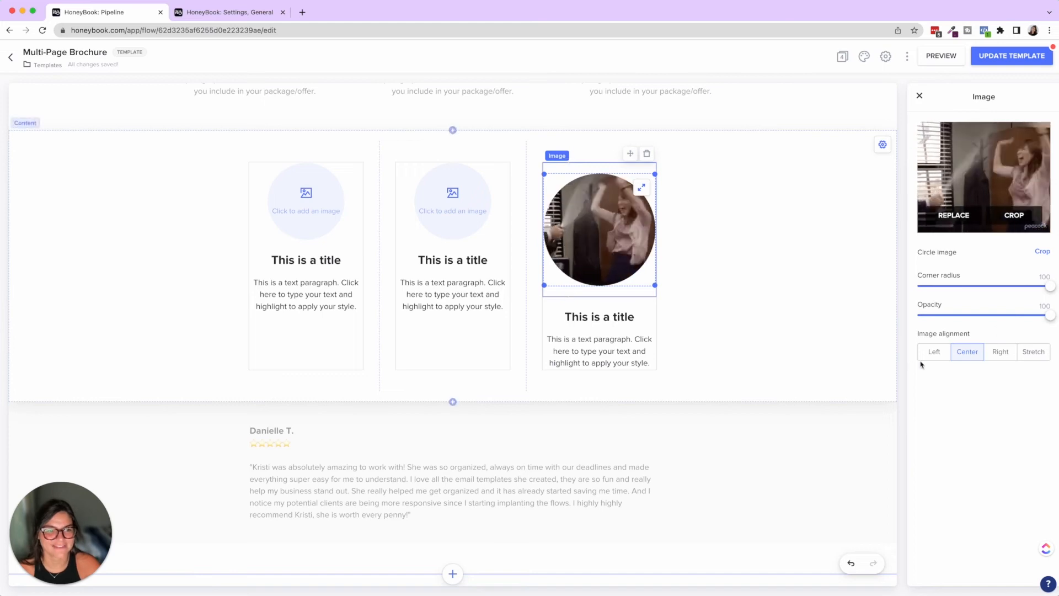
# Step: Try shifting the GIF's circular crop toward the cheering woman, and close the crop dialog without applying
pyautogui.click(1043, 252)
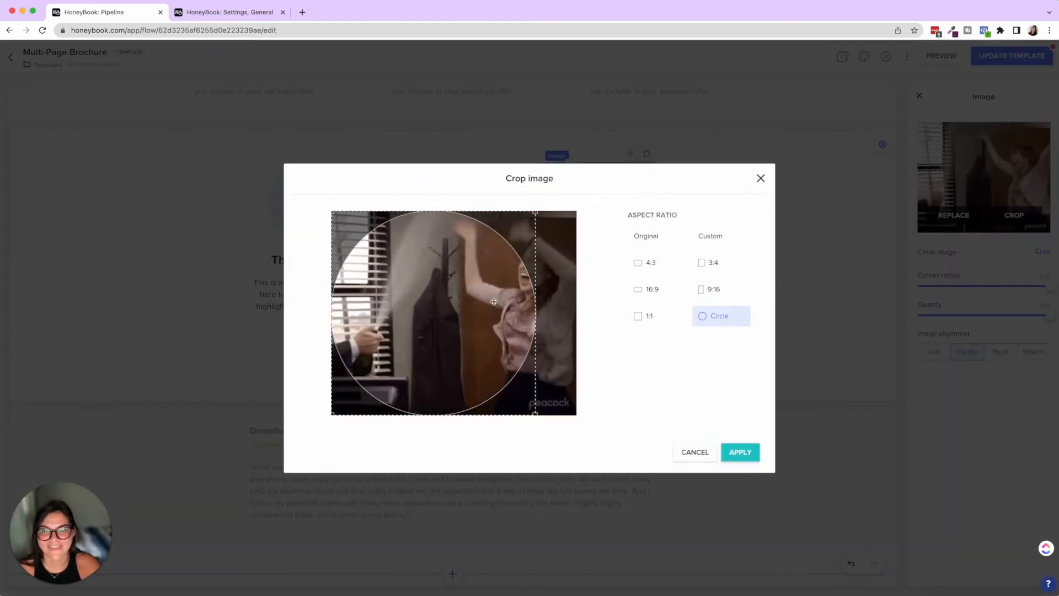
pyautogui.moveTo(485, 323); pyautogui.dragTo(519, 322)
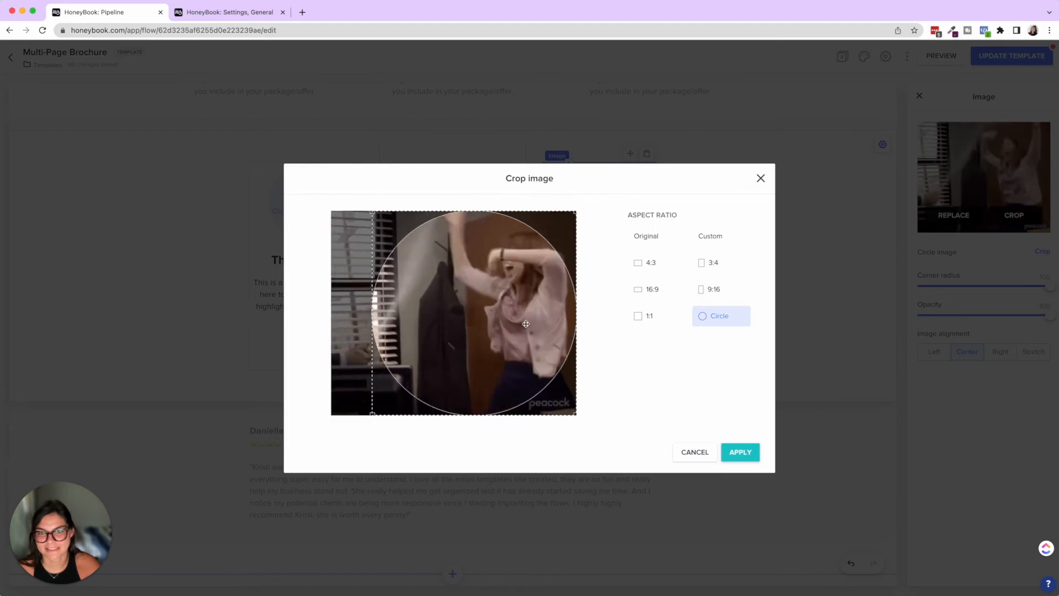
pyautogui.click(761, 179)
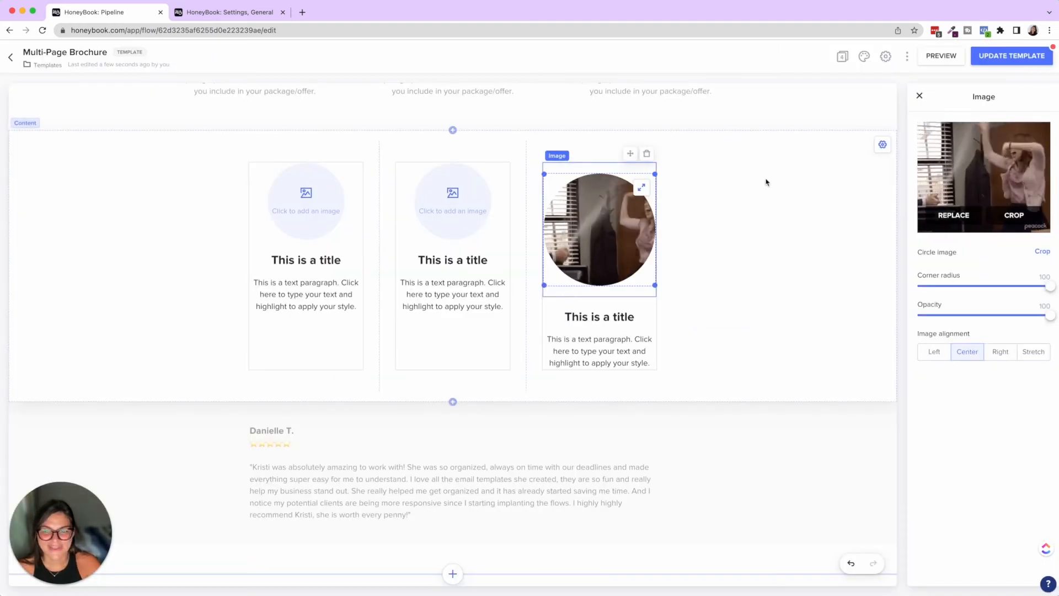
pyautogui.click(766, 182)
# Step: Open the emoji picker at the star rating in the testimonial text and dismiss it without inserting anything
pyautogui.scroll(-1, 766, 182)
pyautogui.click(770, 413)
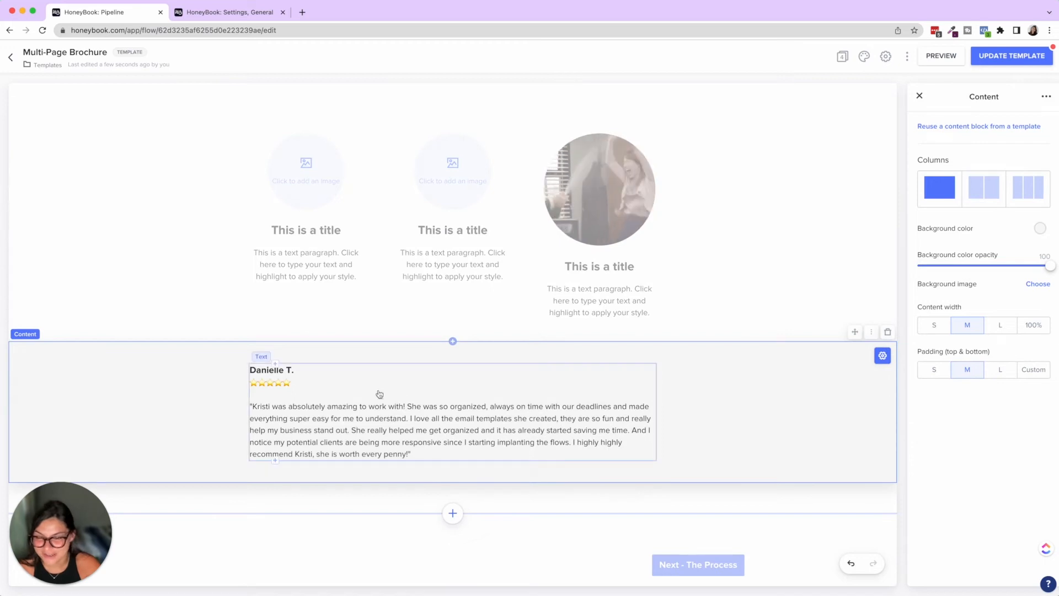
pyautogui.click(296, 386)
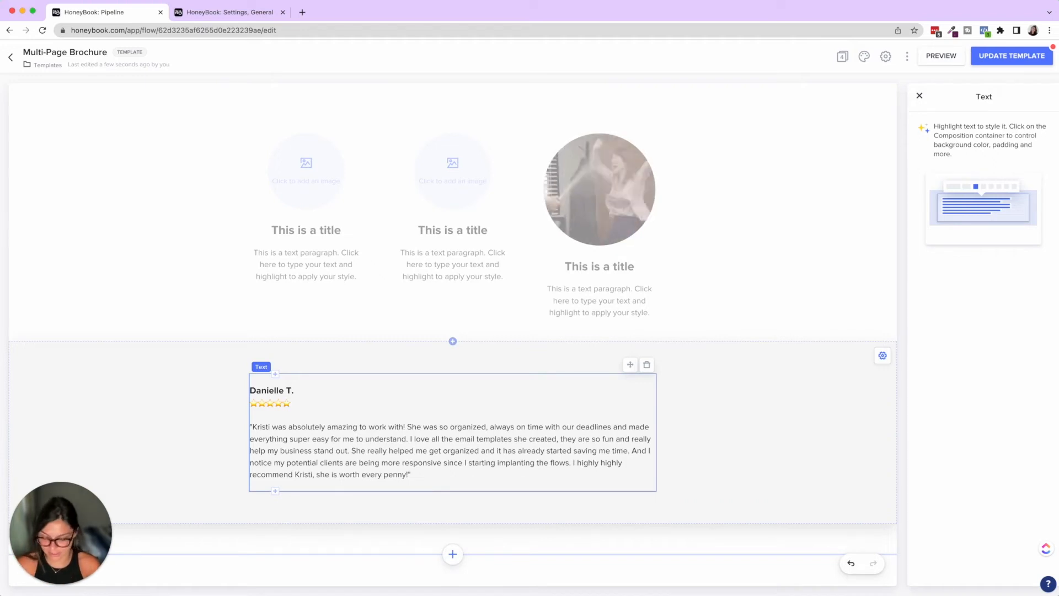
pyautogui.press('ctrl+super+space')
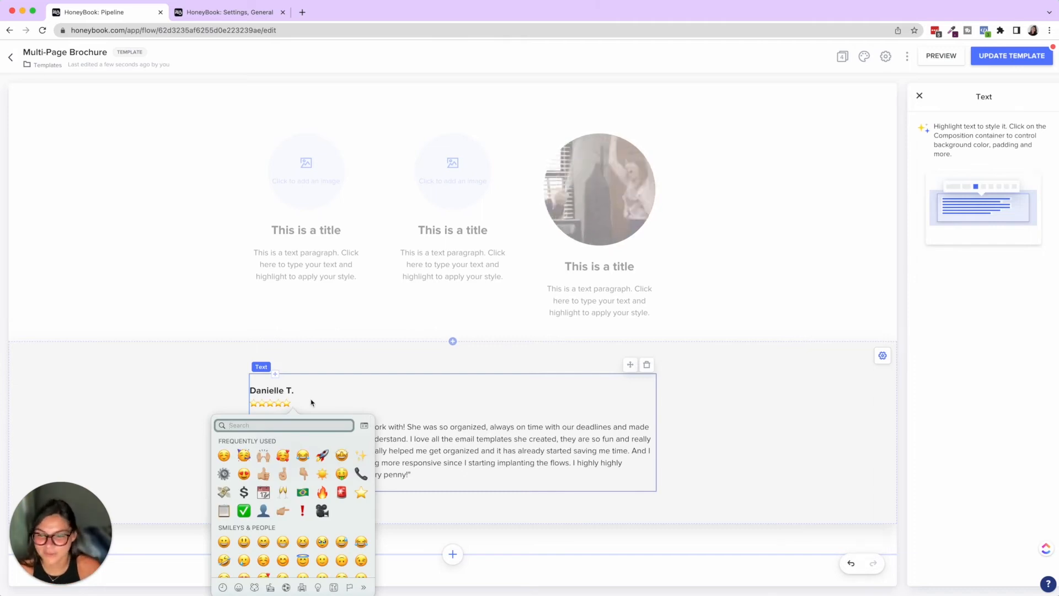
pyautogui.click(205, 366)
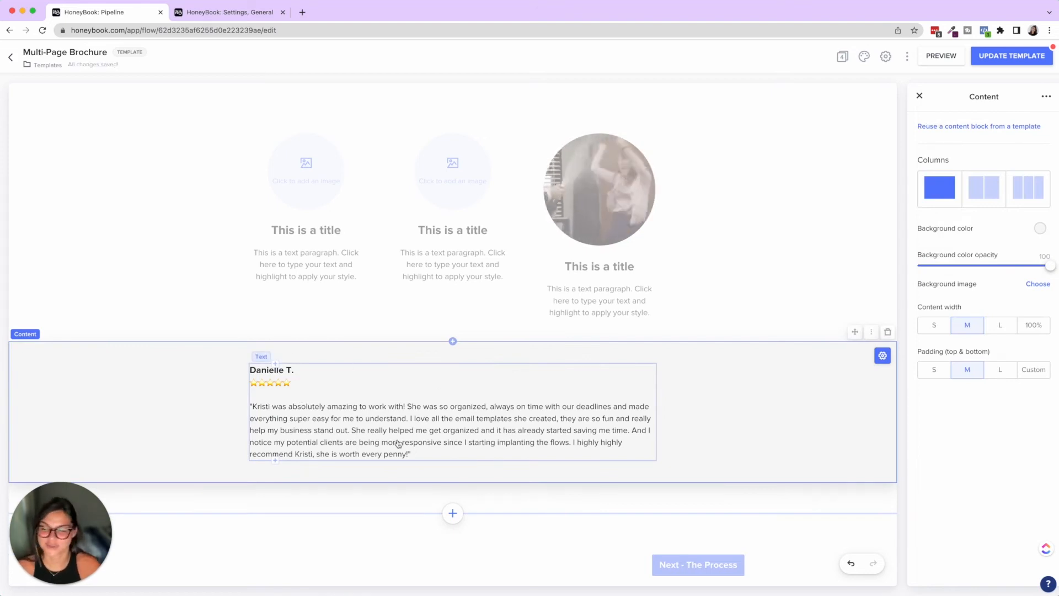
pyautogui.scroll(9, 431, 425)
pyautogui.scroll(-4, 438, 408)
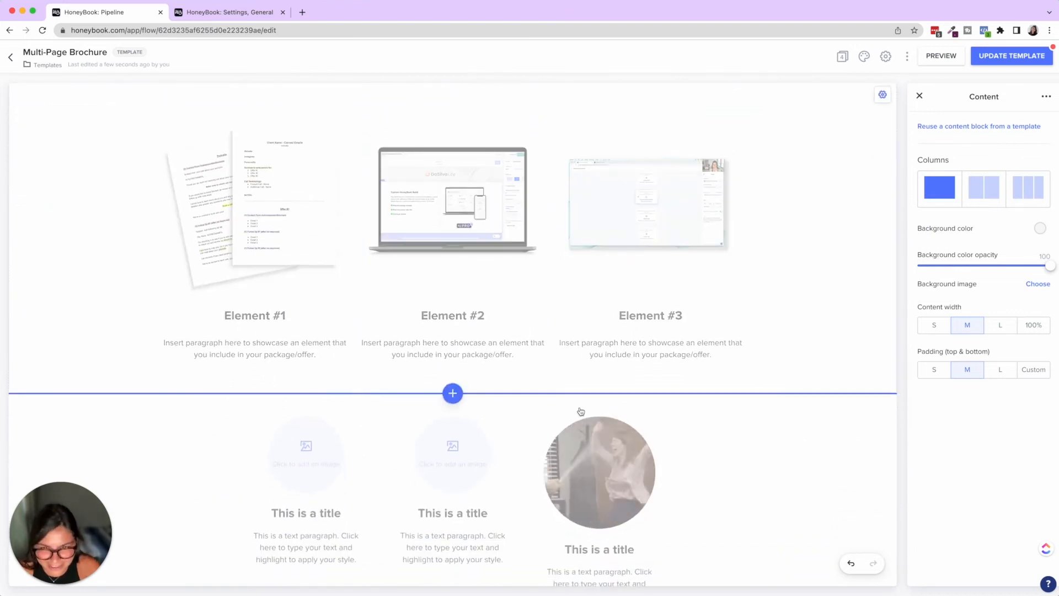
# Step: Close the content block settings on the Welcome page and open The Process page
pyautogui.click(920, 97)
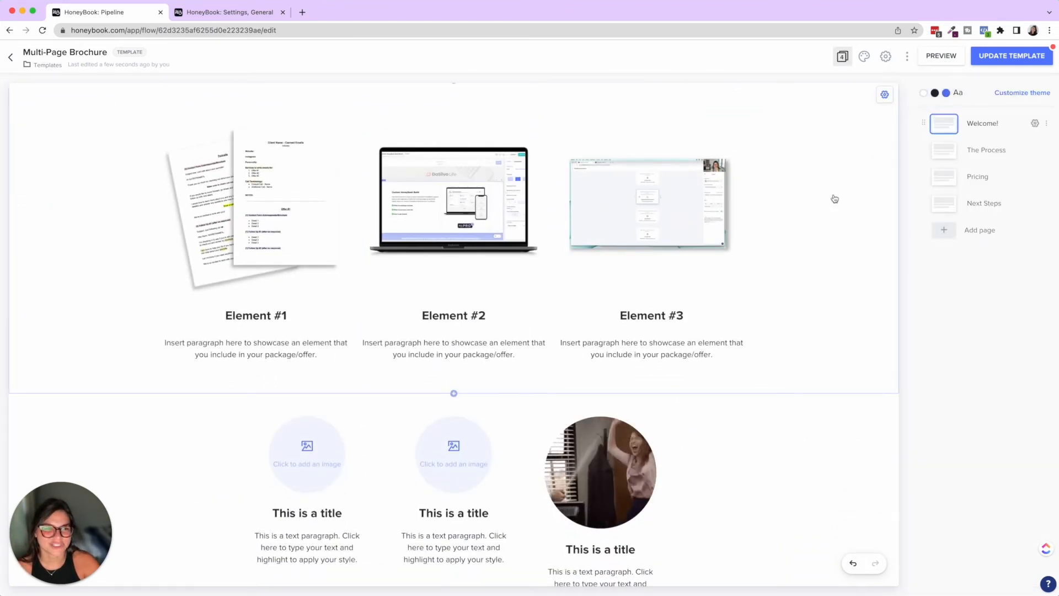
pyautogui.scroll(10, 834, 198)
pyautogui.scroll(10, 837, 195)
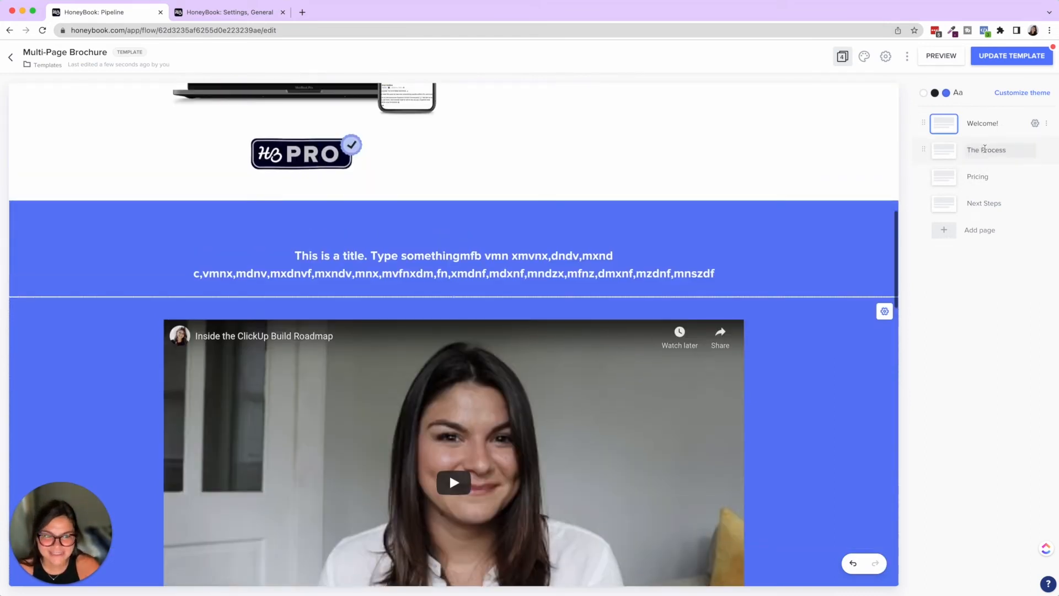
pyautogui.click(985, 149)
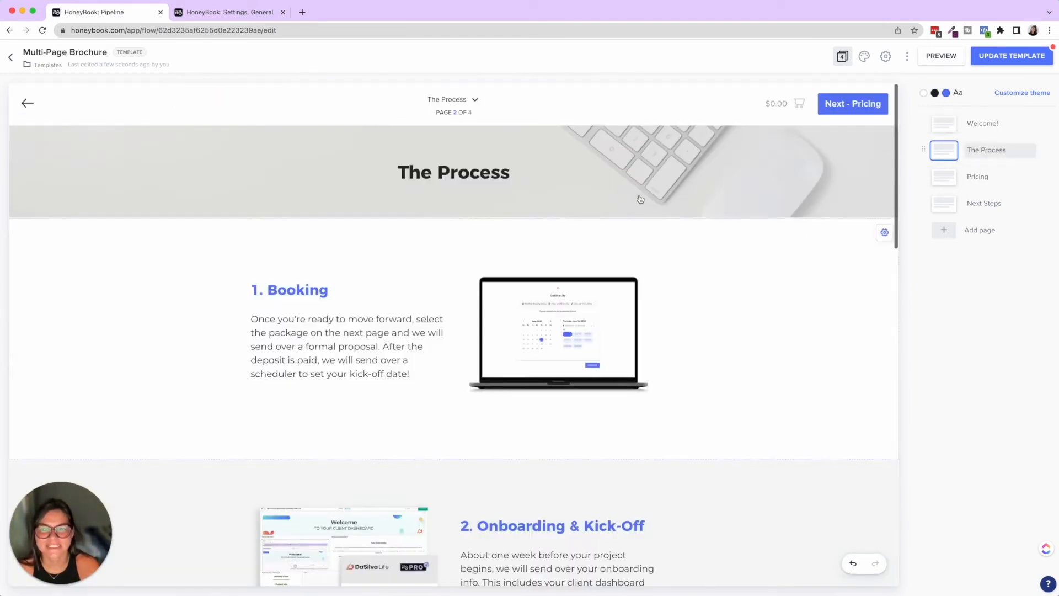
# Step: Copy the 1. Booking content block and paste the duplicate directly below the original
pyautogui.click(813, 365)
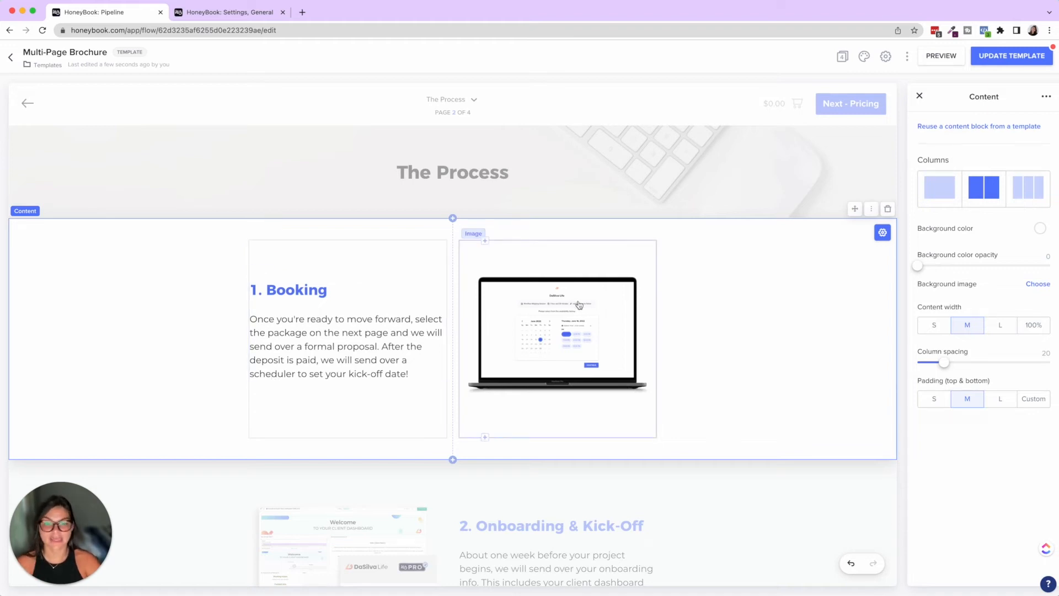
pyautogui.scroll(-1, 579, 304)
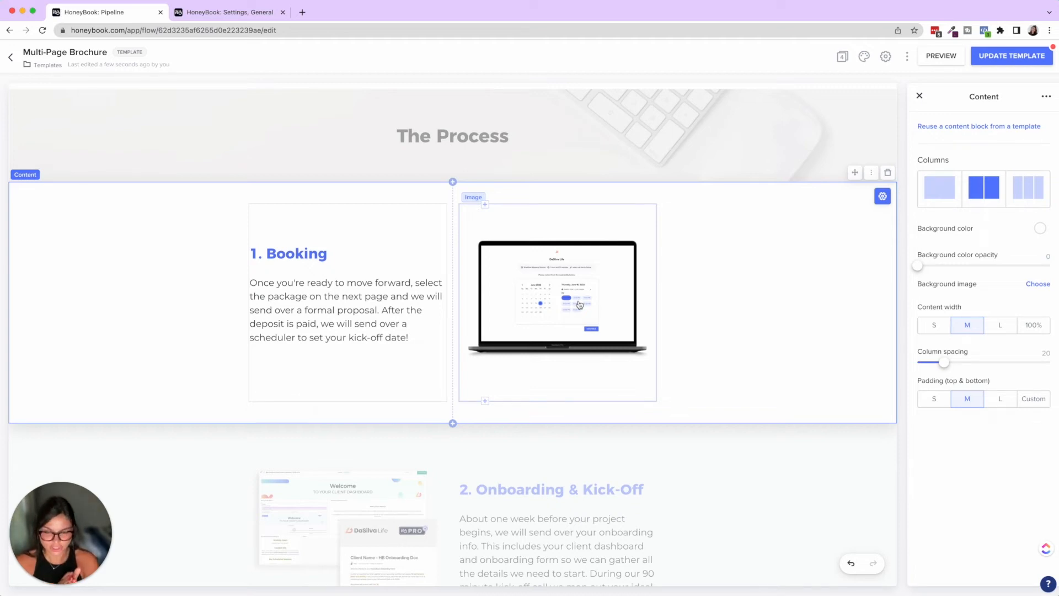
pyautogui.click(871, 173)
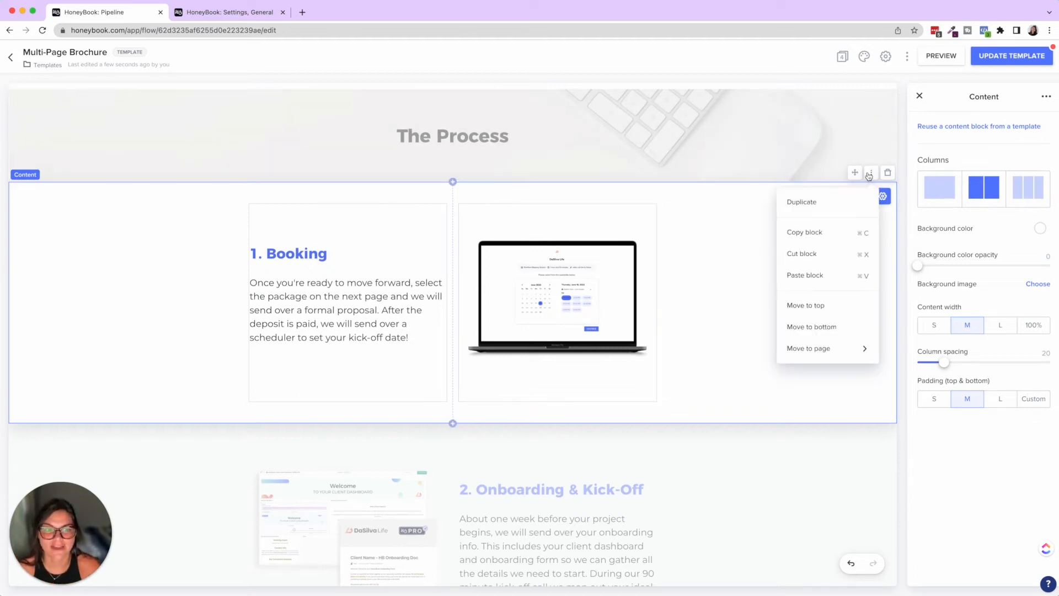
pyautogui.click(815, 232)
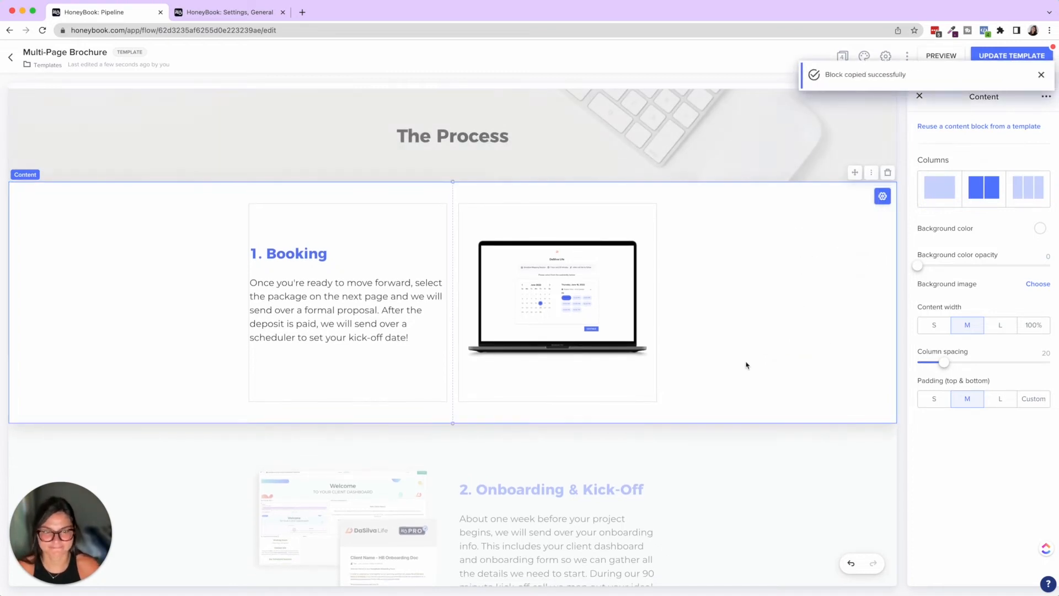
pyautogui.press('super+v')
pyautogui.scroll(-3, 747, 362)
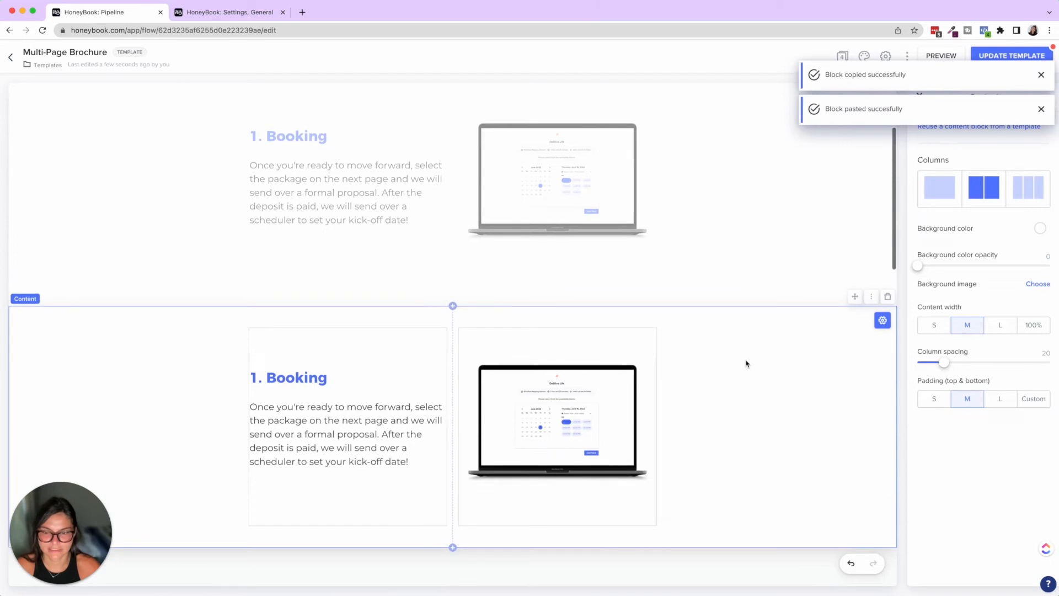
# Step: In the duplicated Booking block, move the laptop image into the first column and the divider below it into the second column
pyautogui.click(535, 364)
pyautogui.moveTo(630, 324); pyautogui.dragTo(353, 397)
pyautogui.scroll(-3, 350, 391)
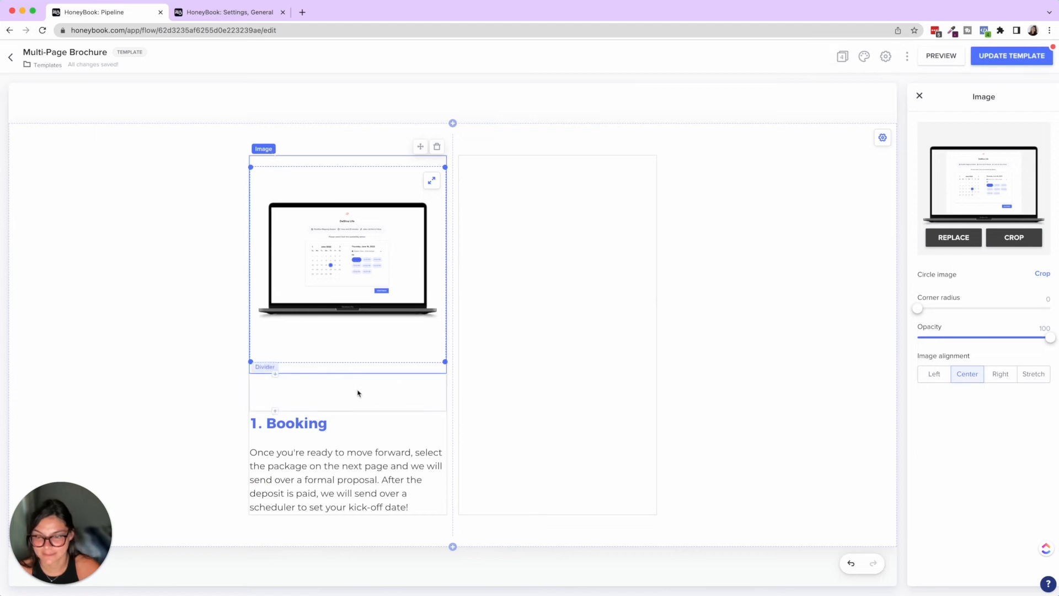
pyautogui.click(356, 393)
pyautogui.moveTo(421, 346); pyautogui.dragTo(566, 348)
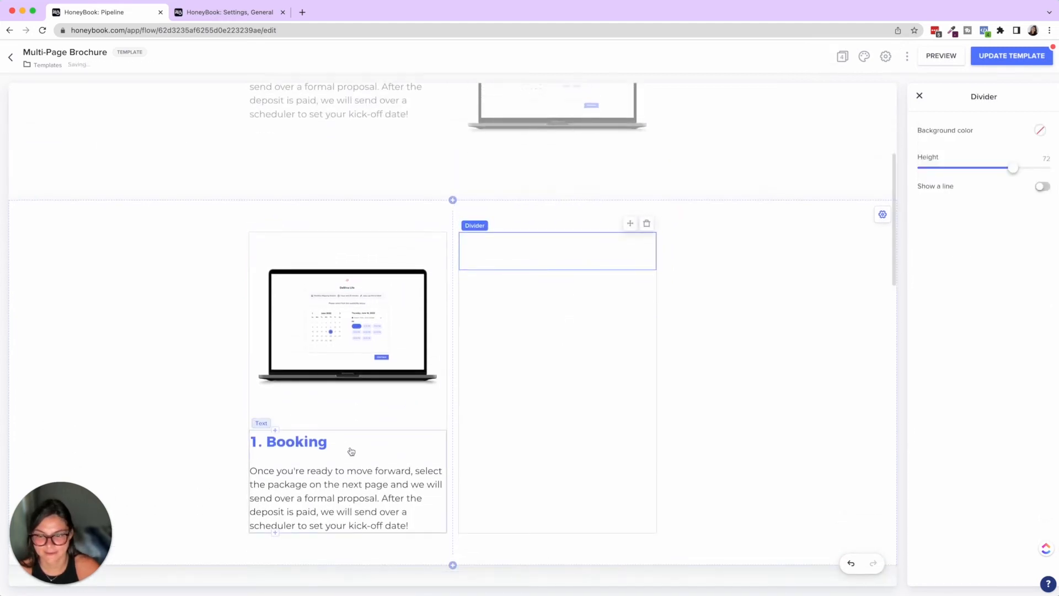
# Step: Move the Booking text into the duplicate's second column and place the divider above it
pyautogui.click(333, 441)
pyautogui.moveTo(421, 421); pyautogui.dragTo(559, 246)
pyautogui.scroll(-1, 506, 352)
pyautogui.click(516, 325)
pyautogui.moveTo(630, 282); pyautogui.dragTo(587, 212)
pyautogui.click(712, 266)
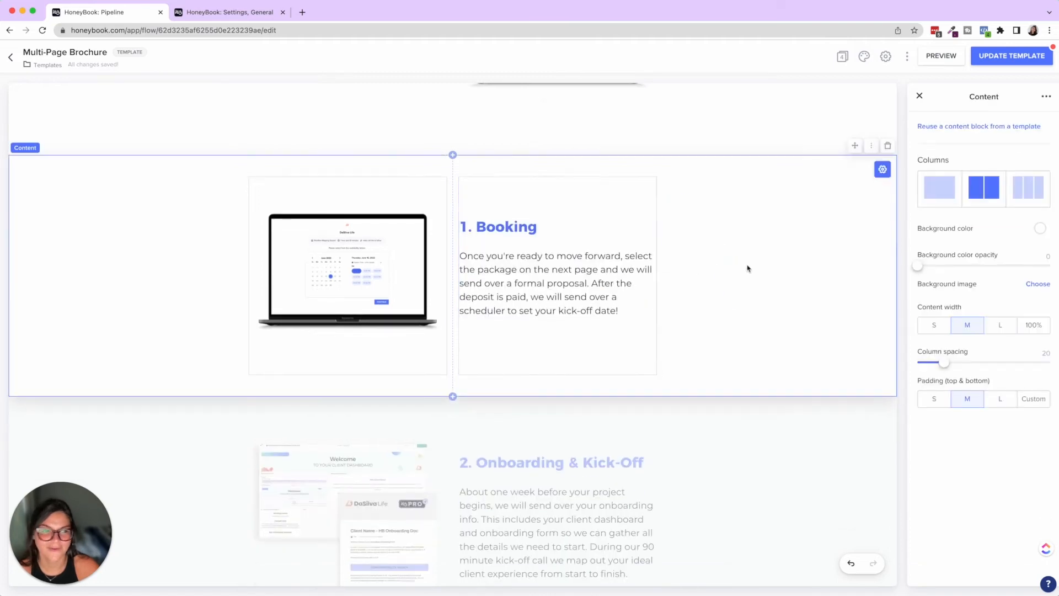
# Step: Try to set the duplicated Booking block's background color to f8f8f8
pyautogui.click(1040, 229)
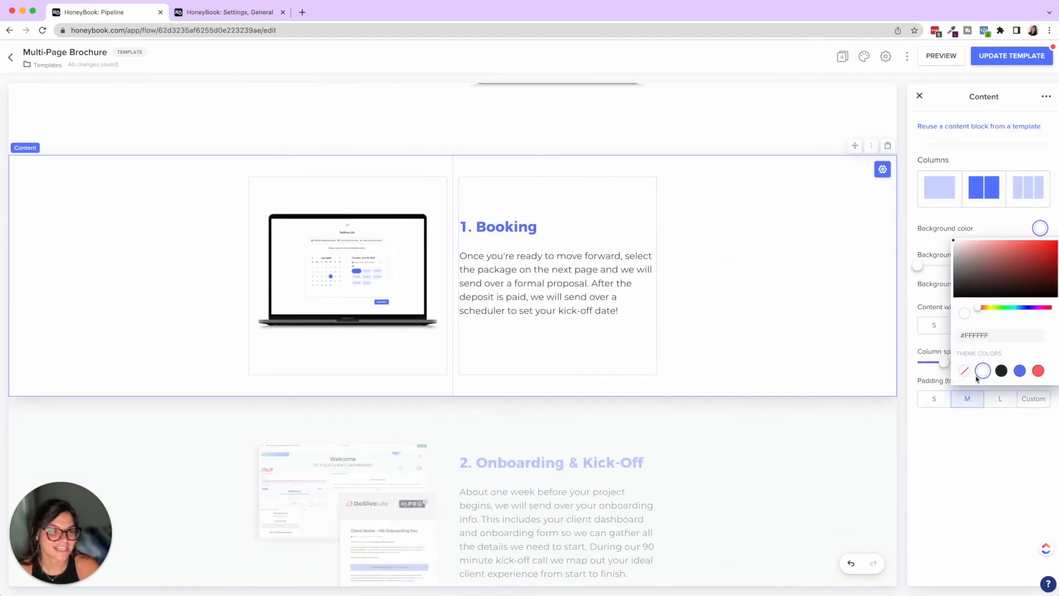
pyautogui.tripleClick(1009, 333)
pyautogui.write('f8f8f8')
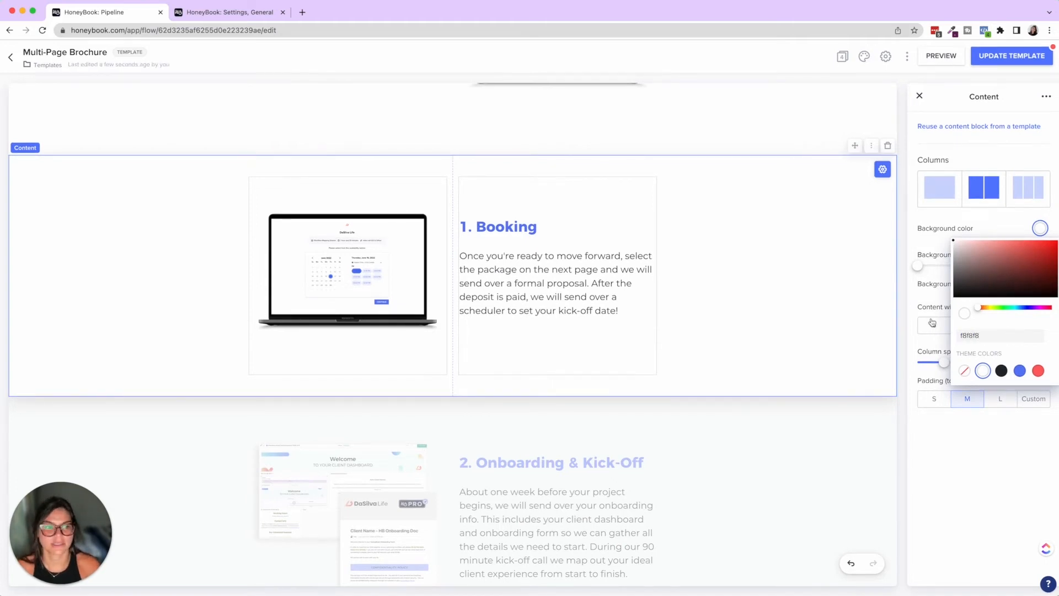
pyautogui.click(822, 300)
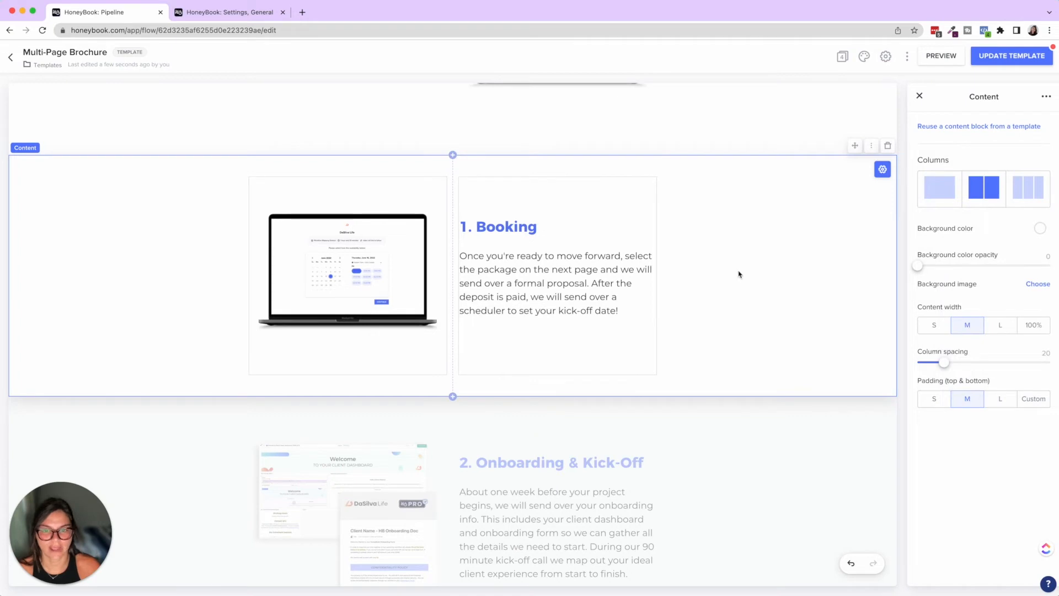
# Step: Copy the background color code of the Onboarding & Kick-Off block and apply it to the duplicated Booking block
pyautogui.click(632, 434)
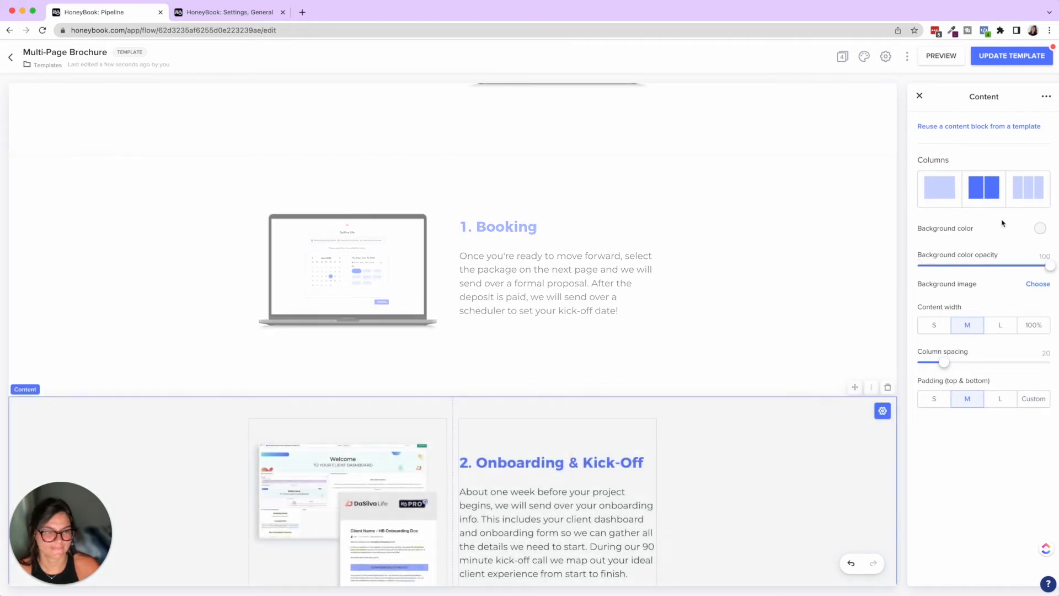
pyautogui.click(1041, 228)
pyautogui.tripleClick(1020, 335)
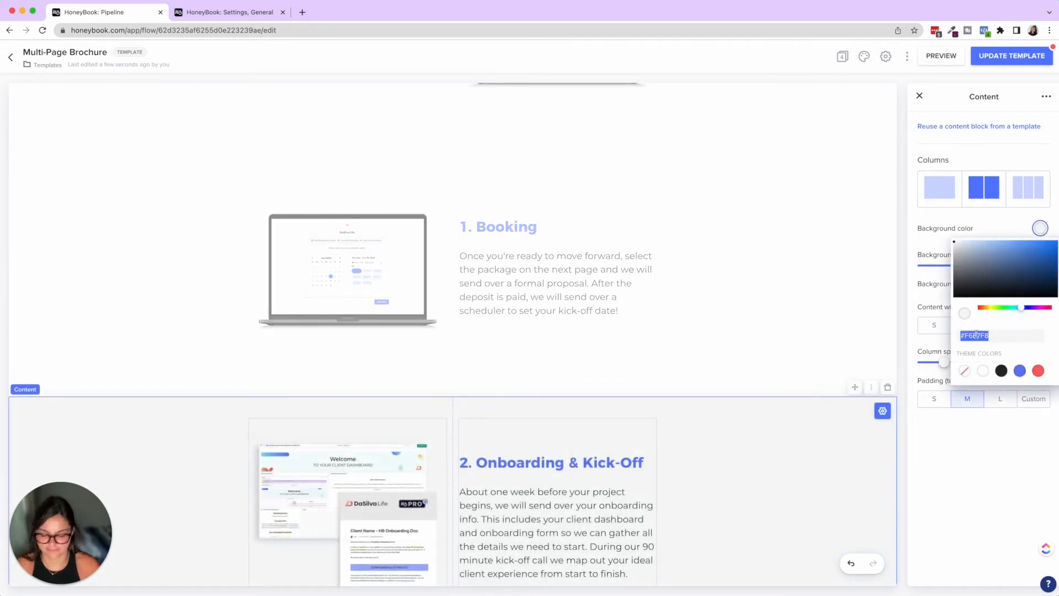
pyautogui.click(795, 289)
pyautogui.click(1041, 229)
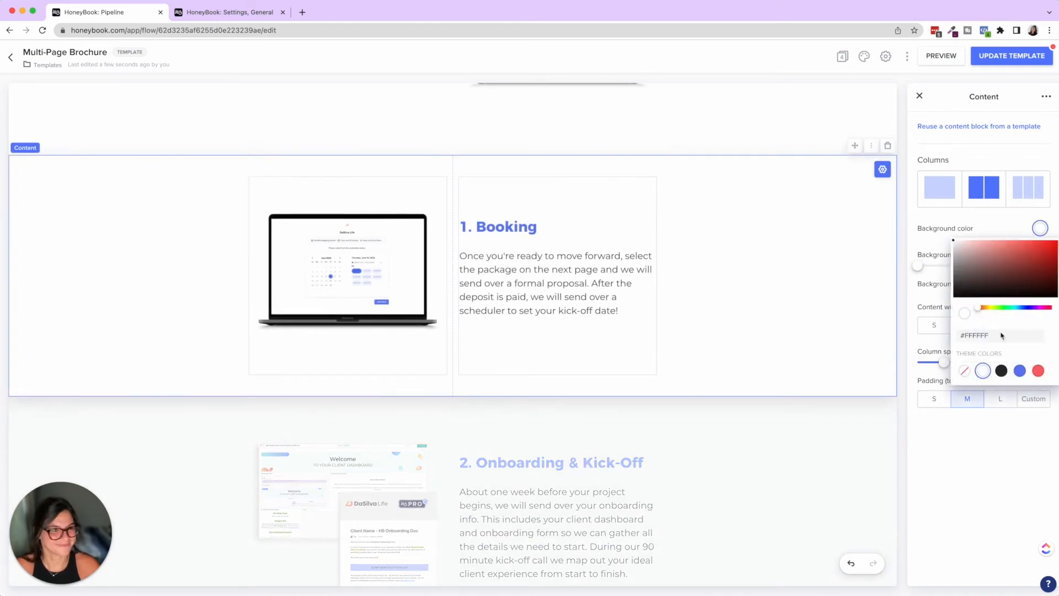
pyautogui.moveTo(1022, 337); pyautogui.dragTo(958, 336)
pyautogui.hotkey('ctrl', 'v')
pyautogui.click(804, 256)
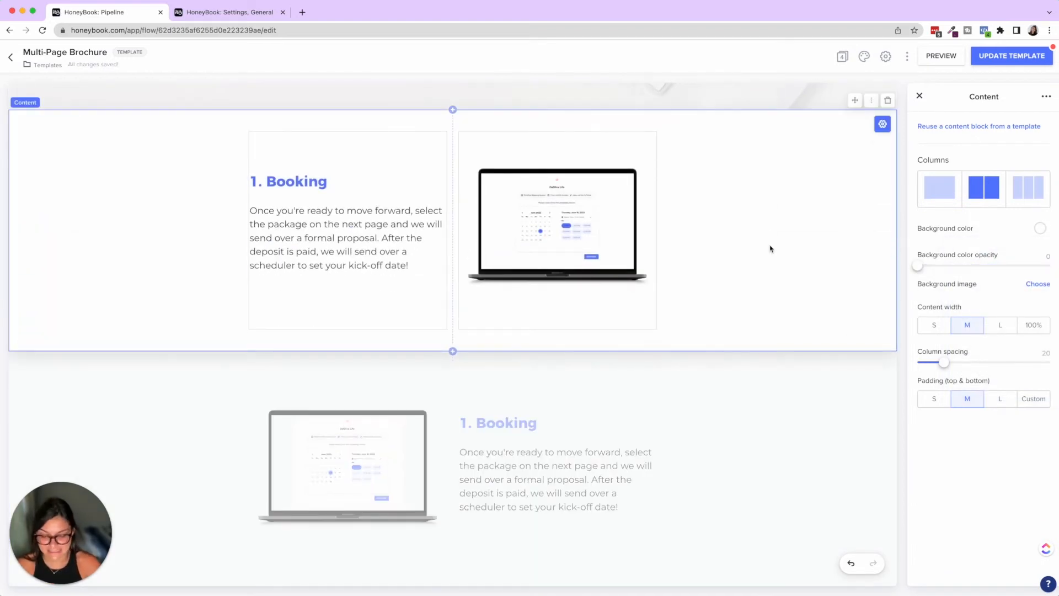
# Step: Paste another copy of the original Booking block and move it below the grey duplicate
pyautogui.hotkey('ctrl', 'c')
pyautogui.hotkey('ctrl', 'v')
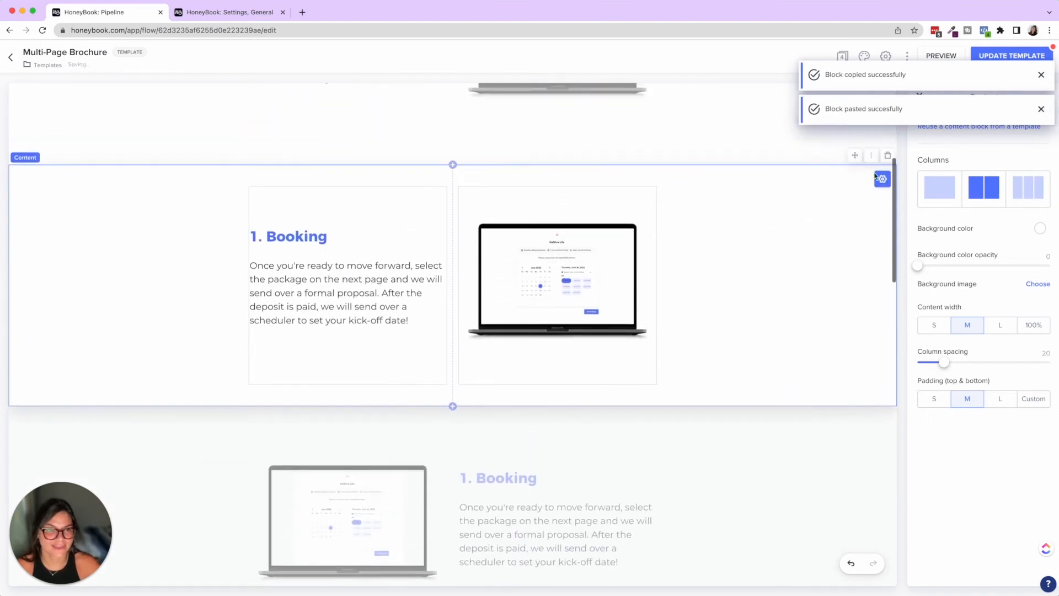
pyautogui.moveTo(872, 155); pyautogui.dragTo(569, 558)
pyautogui.scroll(6, 637, 416)
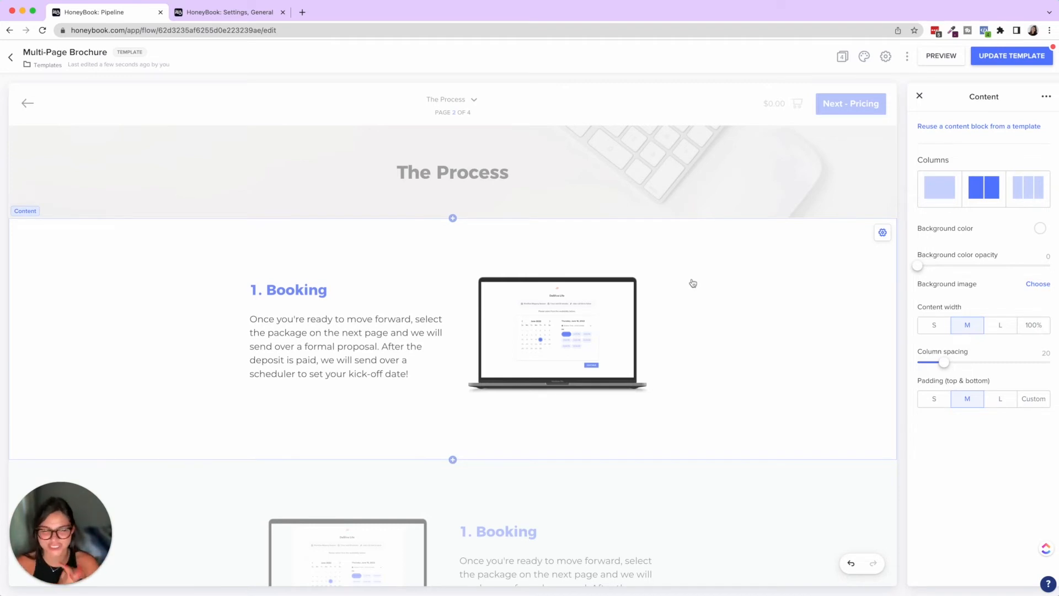
# Step: On the Pricing page, add a Services block started from blank above the existing services block
pyautogui.click(920, 97)
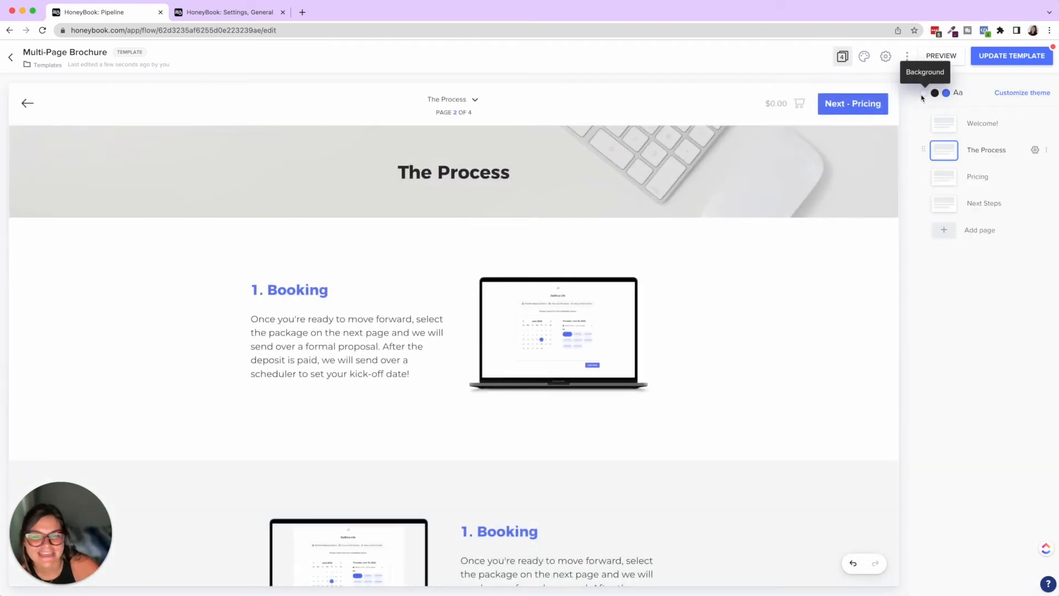
pyautogui.click(988, 177)
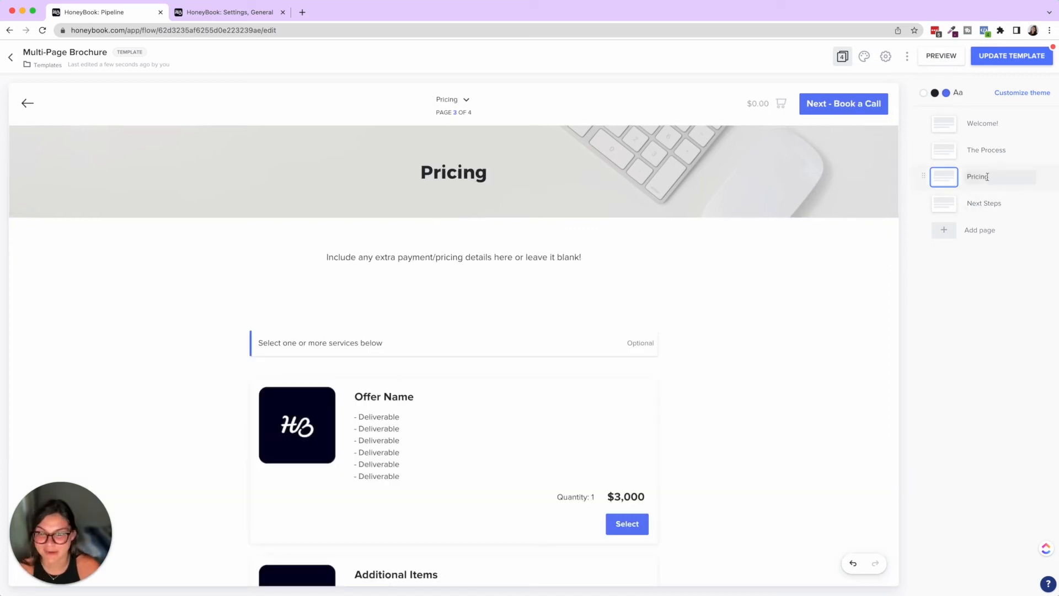
pyautogui.scroll(-2, 357, 350)
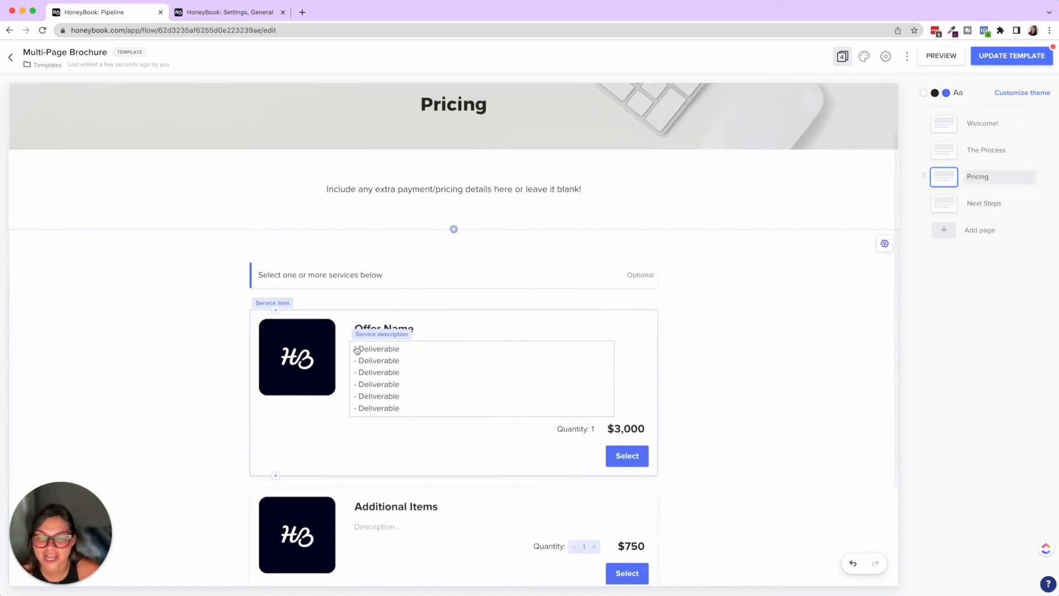
pyautogui.click(454, 230)
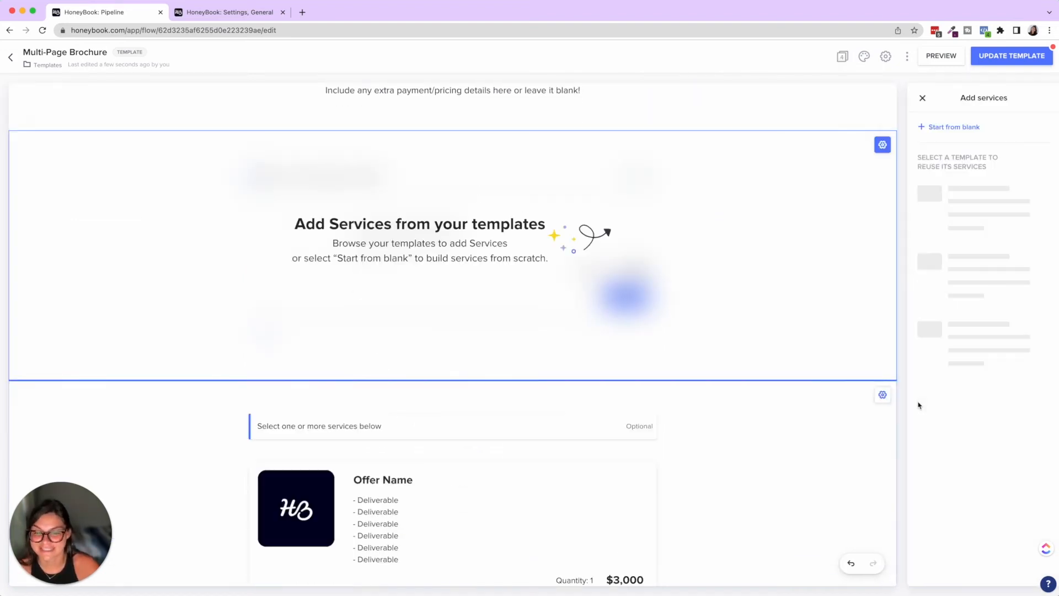
pyautogui.click(973, 127)
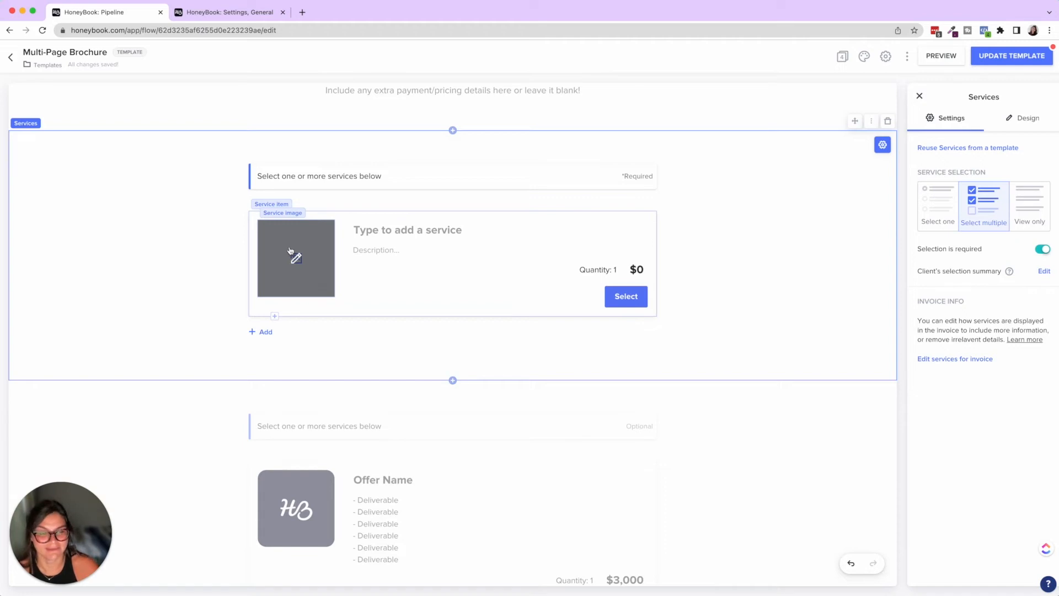
# Step: Fill the new service item's image with the orange logo symbol from the image library
pyautogui.click(302, 244)
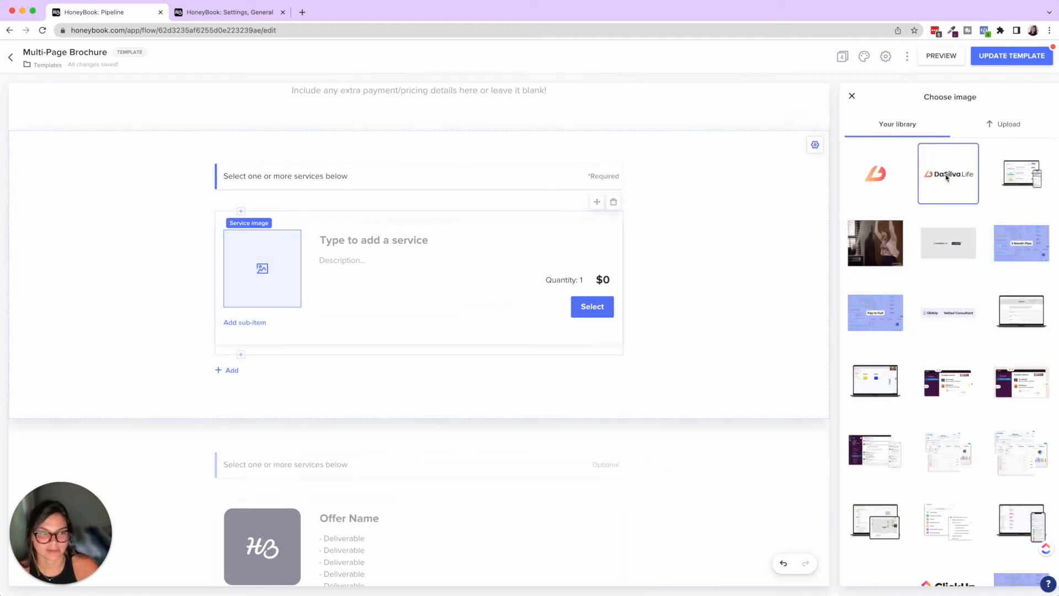
pyautogui.click(878, 177)
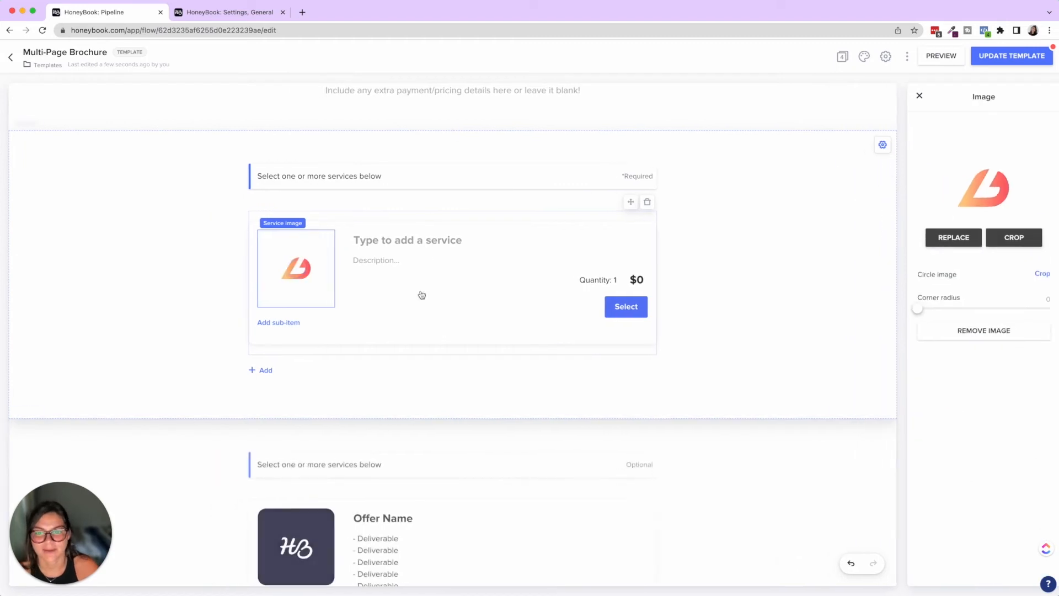
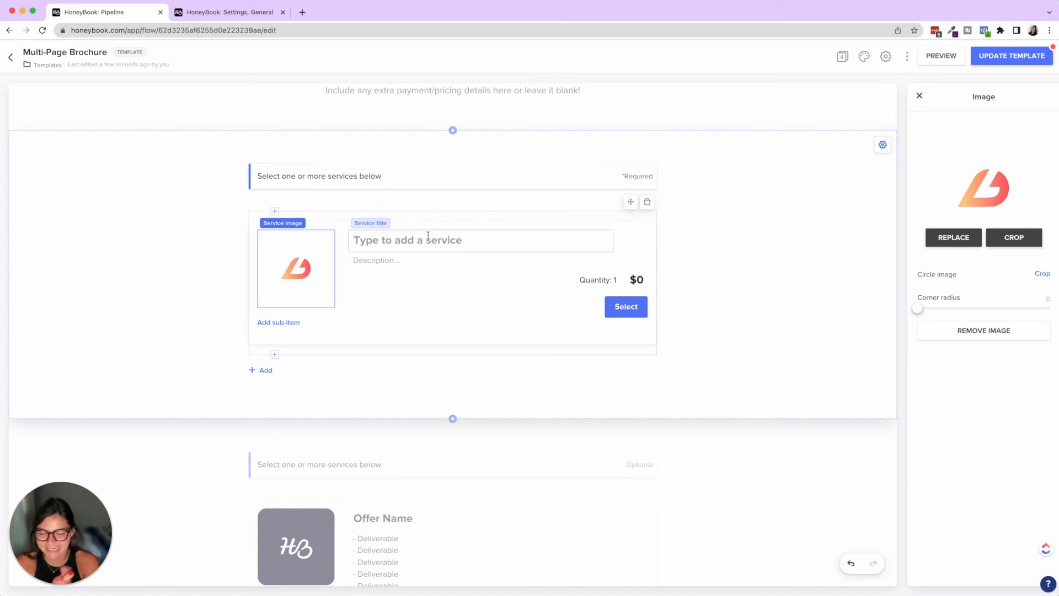
pyautogui.click(790, 279)
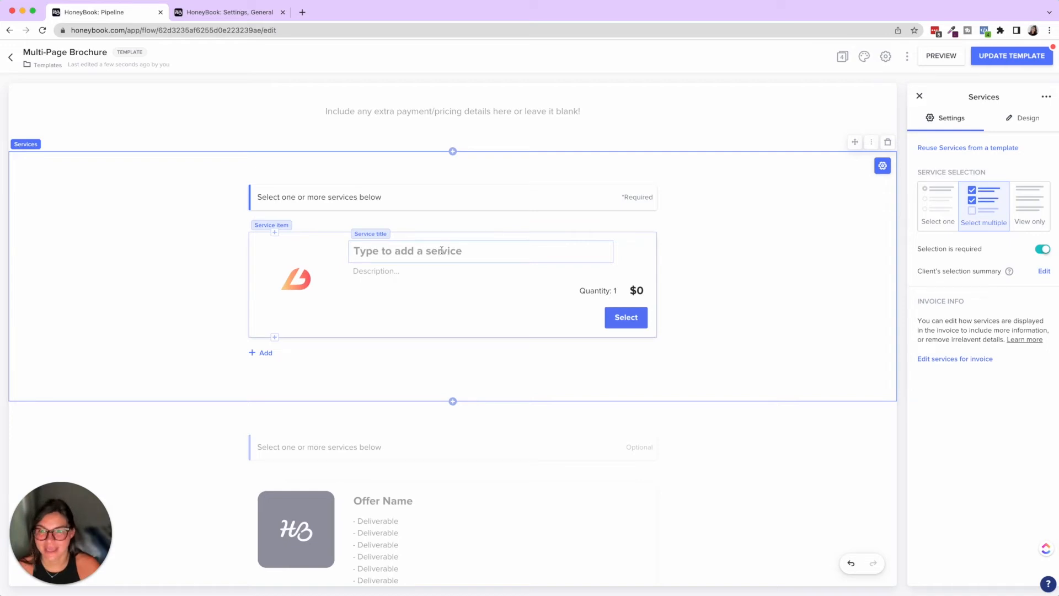
# Step: Review the package templates and the types available for a new template in My Templates, and return to the brochure editor
pyautogui.click(245, 12)
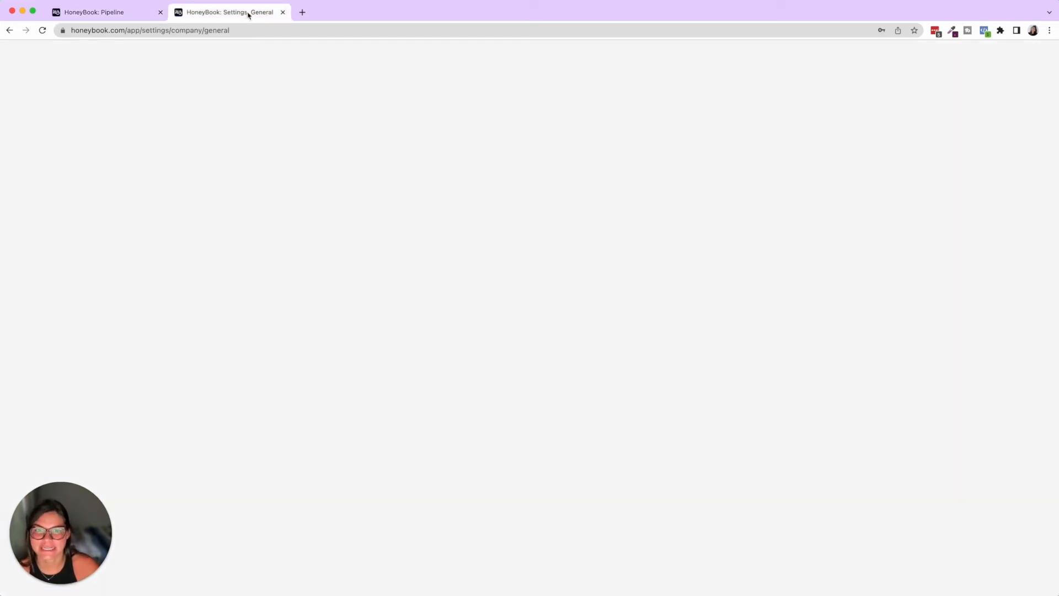
pyautogui.click(591, 55)
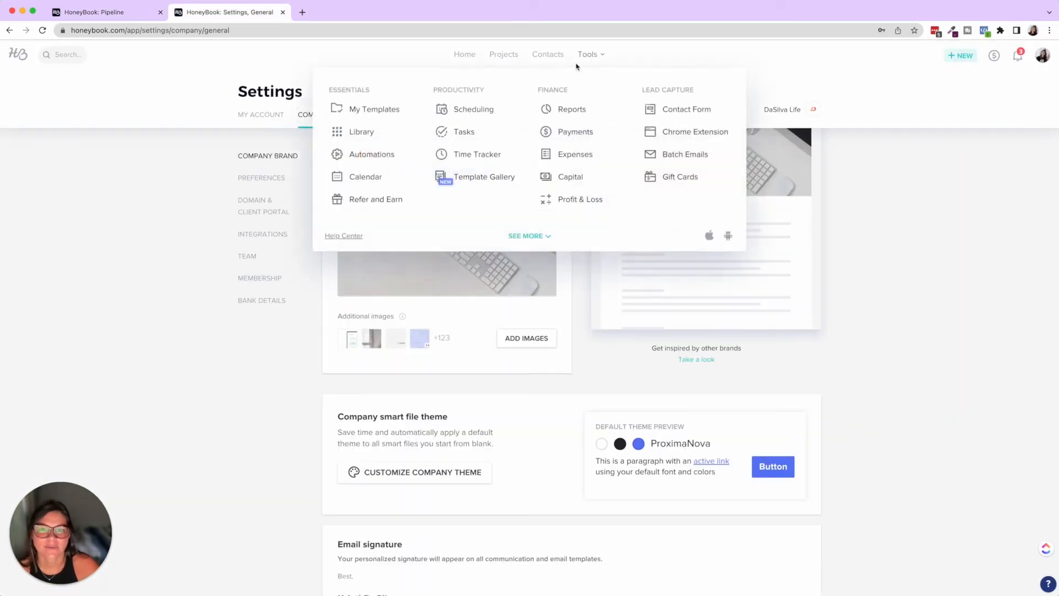
pyautogui.click(355, 111)
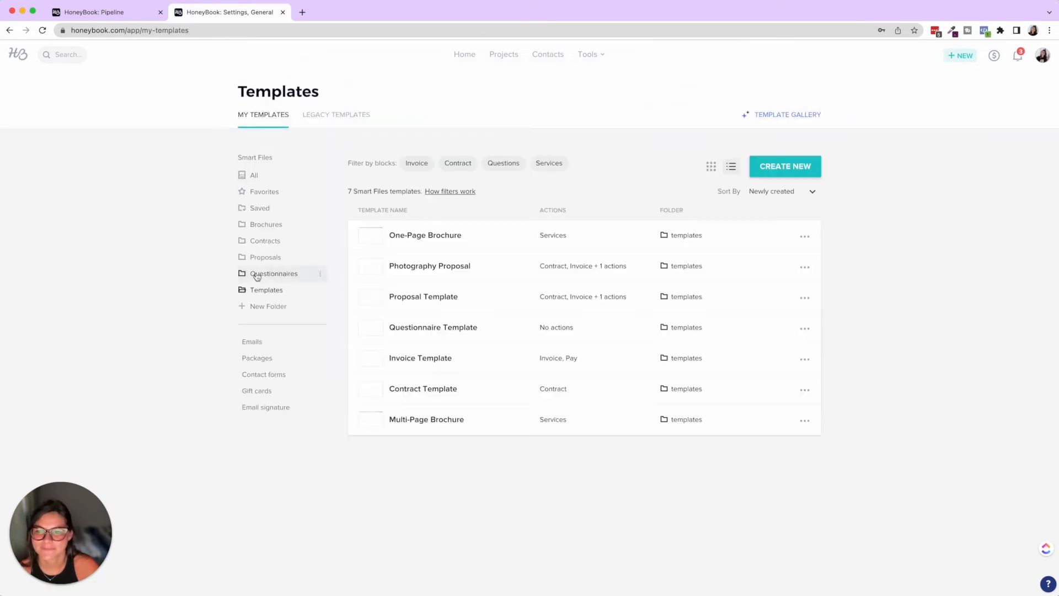
pyautogui.click(261, 360)
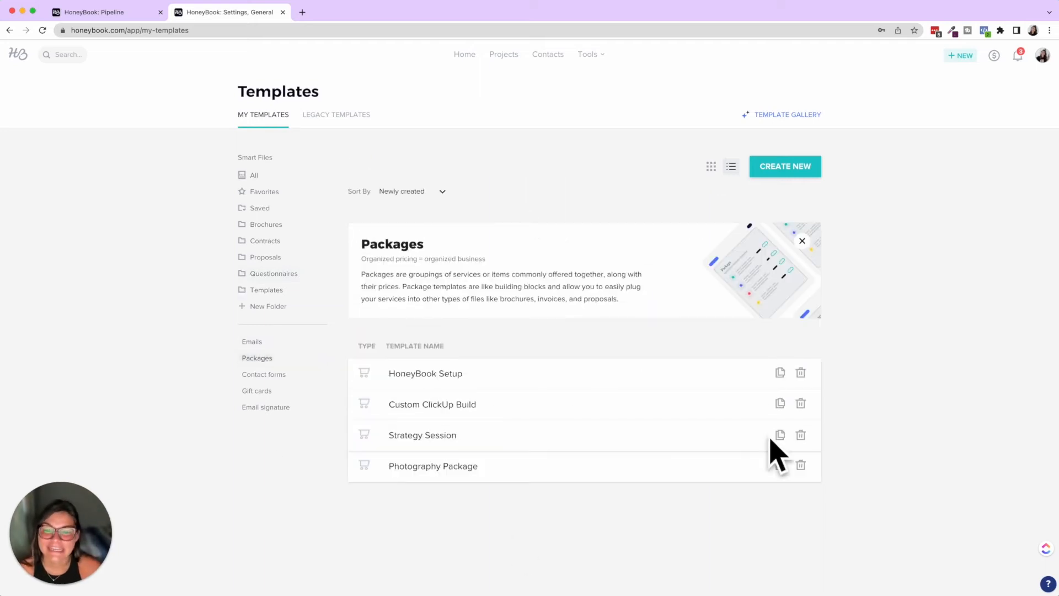
pyautogui.click(783, 172)
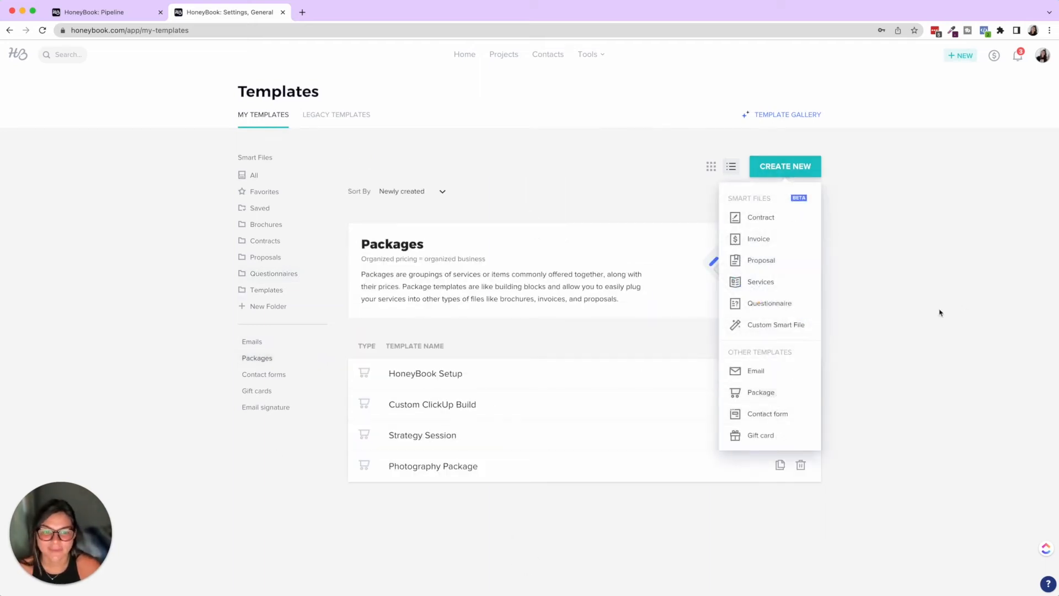
pyautogui.click(965, 303)
pyautogui.click(109, 20)
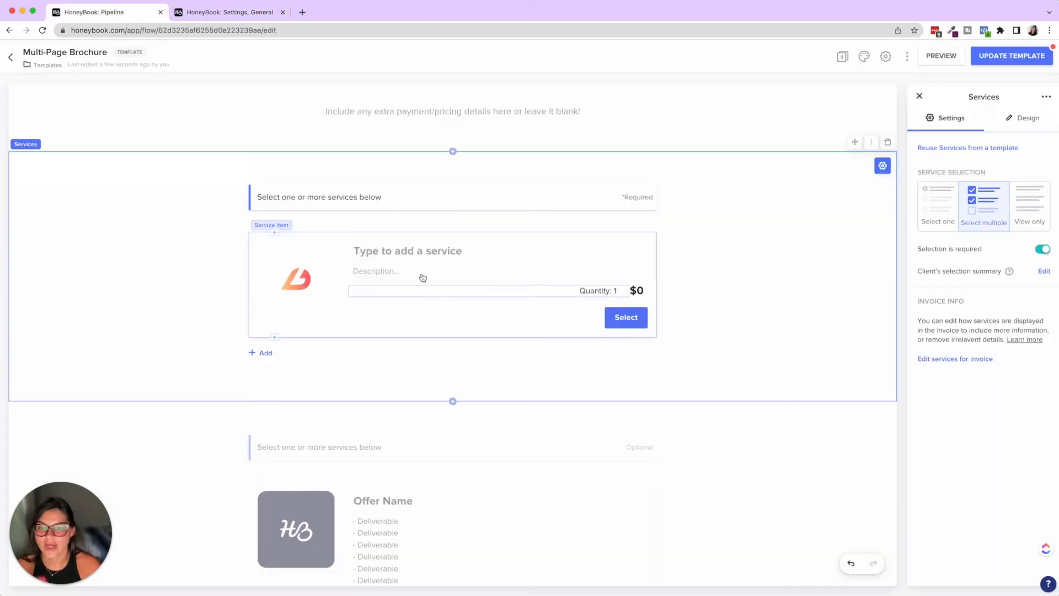
# Step: Find the saved Photography Package by searching "photograph" in the new service item's title and insert it
pyautogui.click(251, 13)
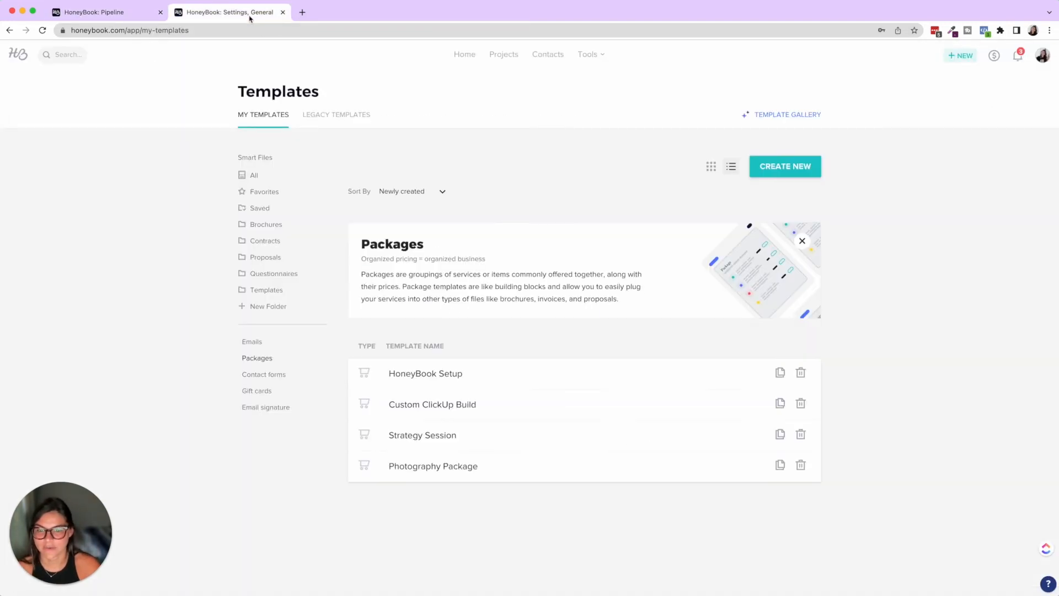
pyautogui.click(117, 15)
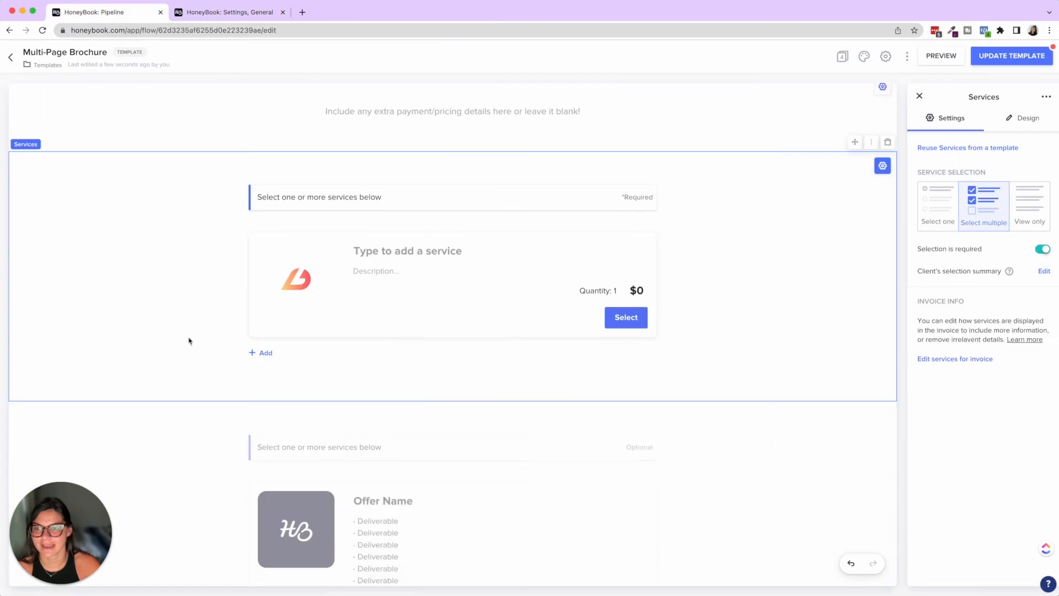
pyautogui.click(422, 250)
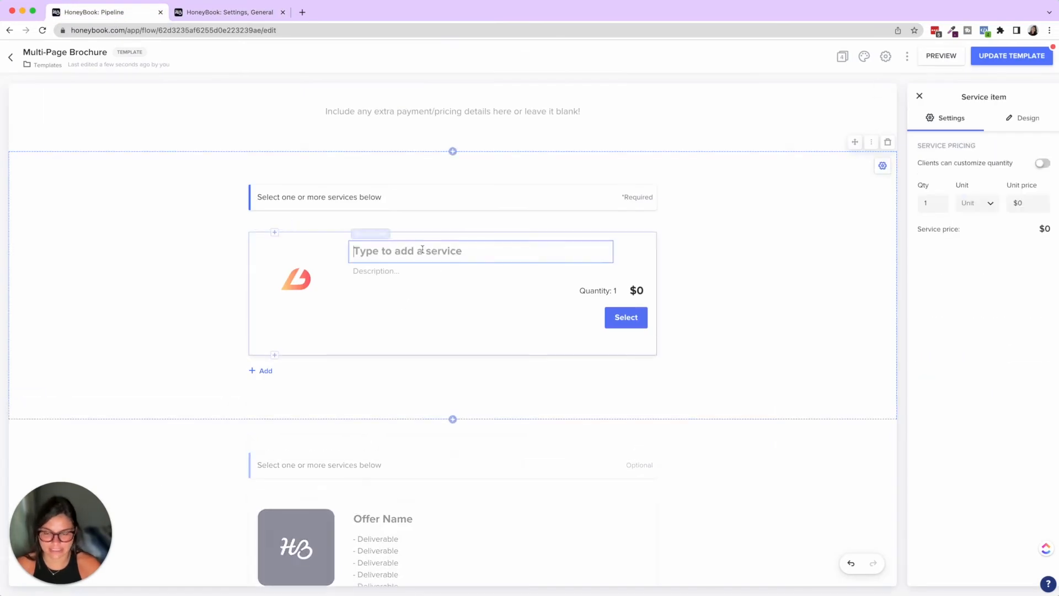
pyautogui.write('photohr')
pyautogui.press('BackSpace')
pyautogui.write('graph')
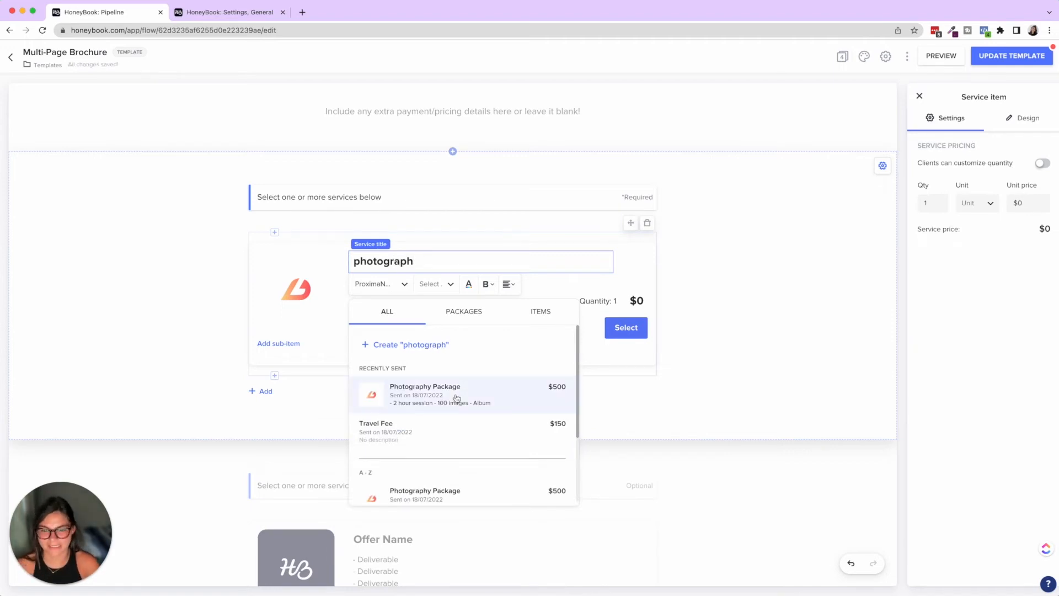
pyautogui.click(456, 398)
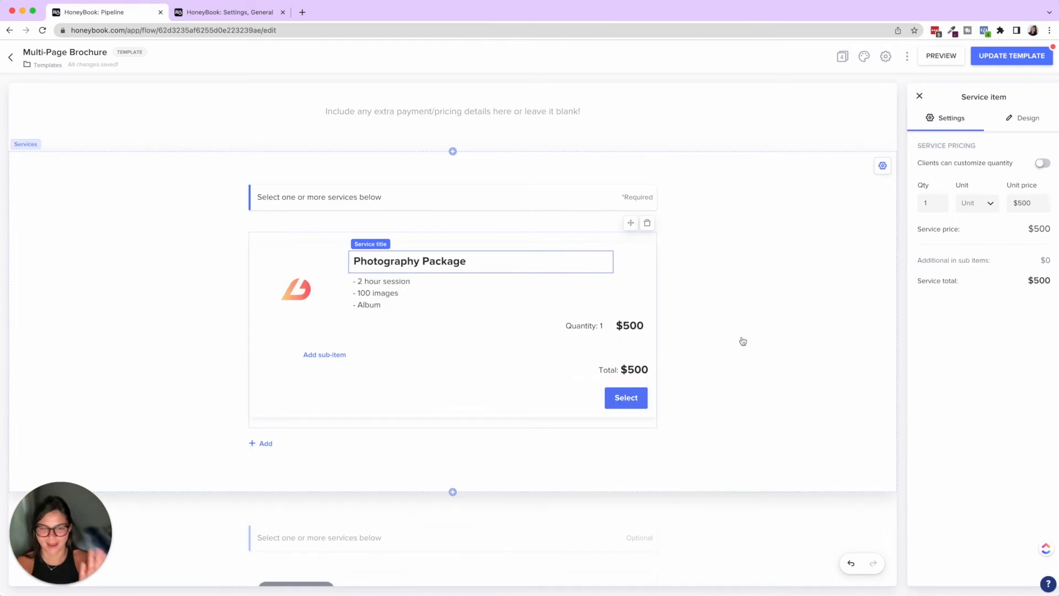
# Step: Change the font of the Photography Package service title to the script font Parisienne
pyautogui.tripleClick(436, 267)
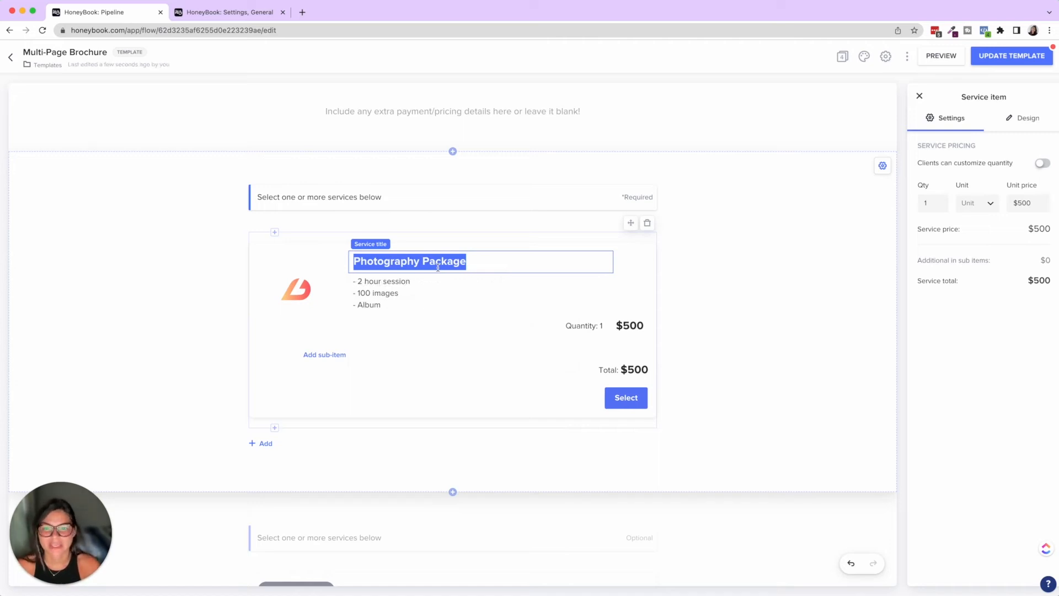
pyautogui.click(488, 261)
pyautogui.tripleClick(361, 259)
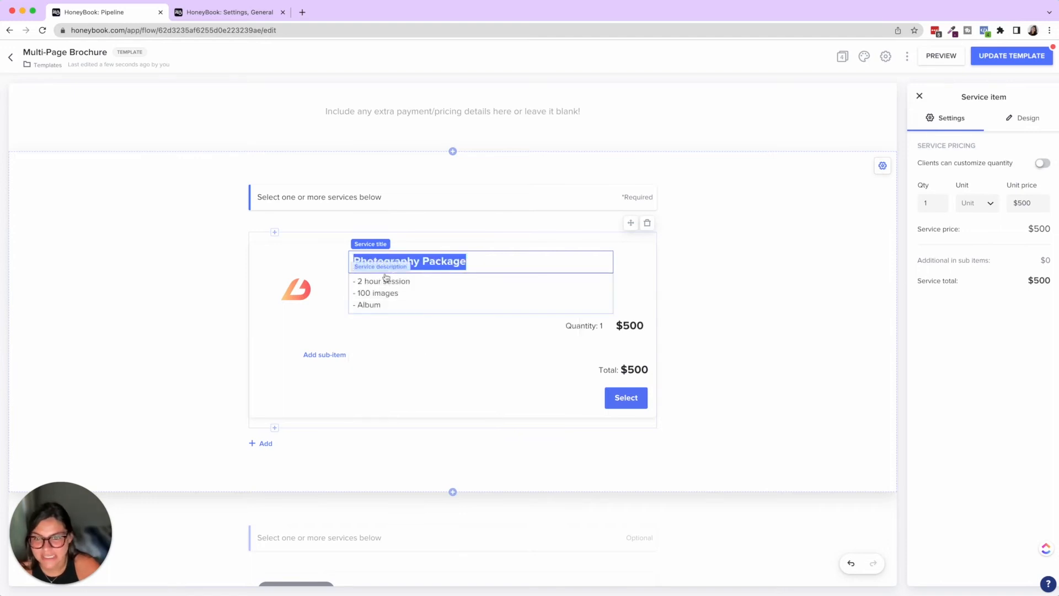
pyautogui.click(457, 263)
pyautogui.tripleClick(458, 264)
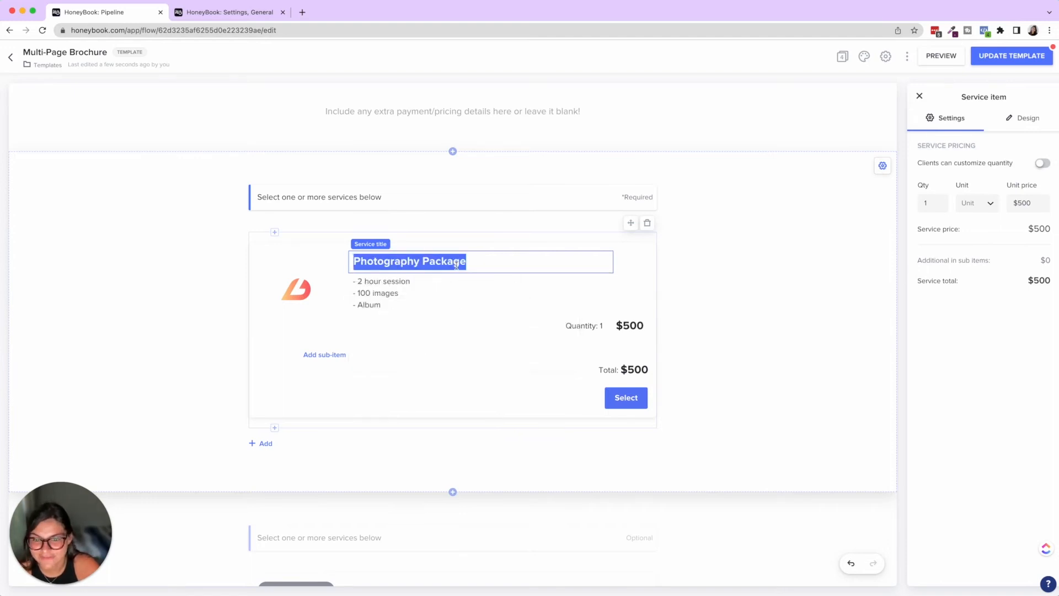
pyautogui.click(484, 264)
pyautogui.tripleClick(414, 260)
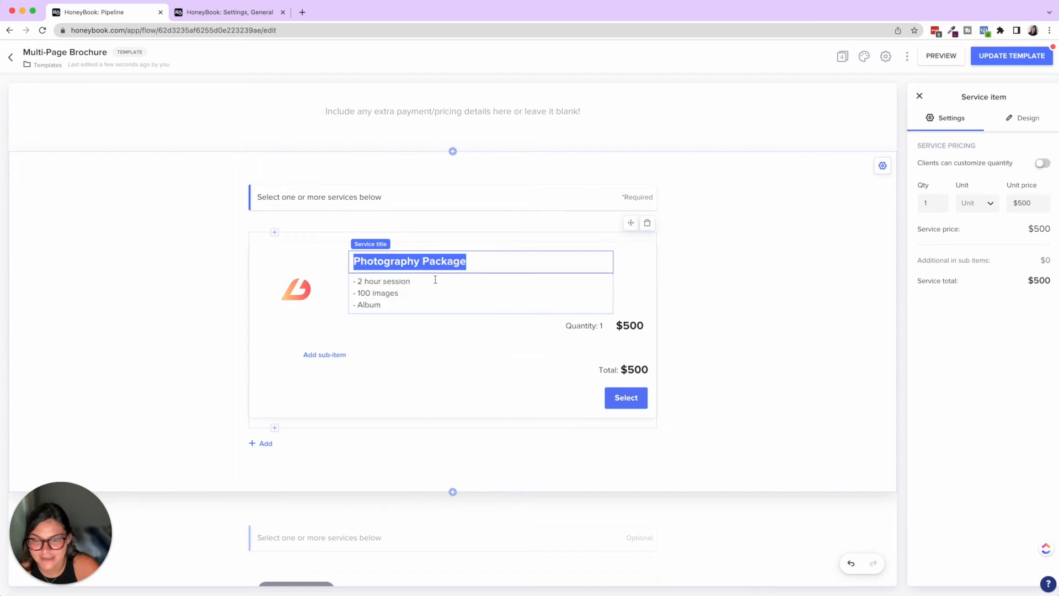
pyautogui.click(486, 261)
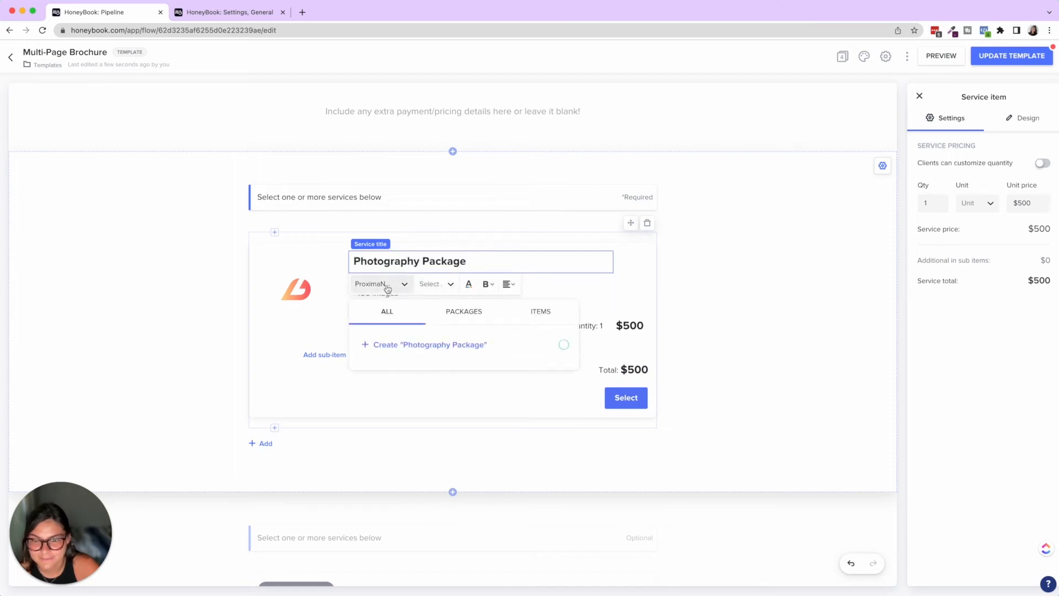
pyautogui.click(386, 284)
pyautogui.click(384, 389)
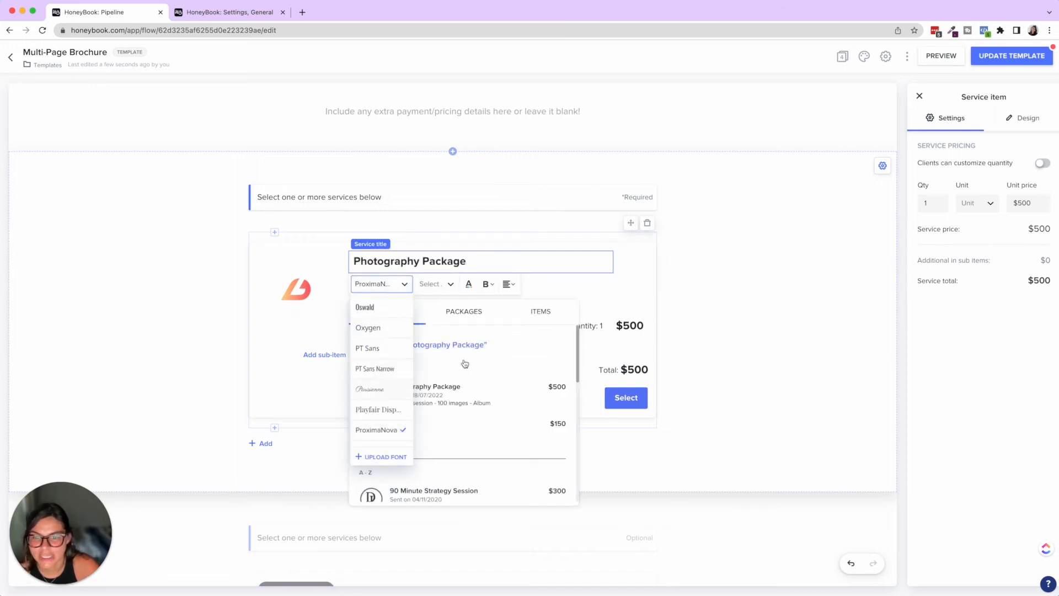
pyautogui.click(693, 248)
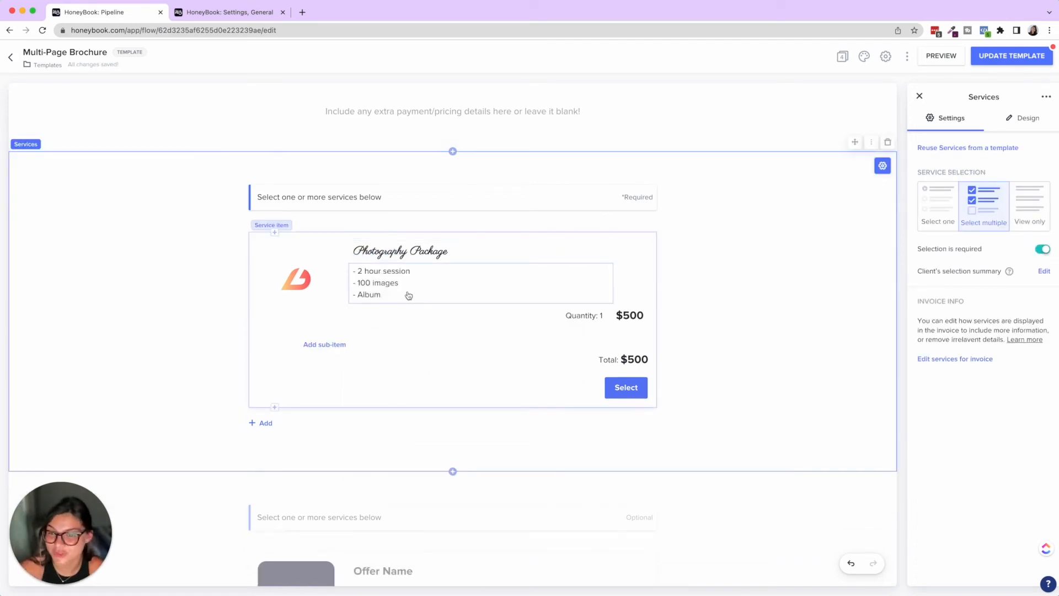
# Step: Look through the size, text color, bold and alignment options for the Photography Package title
pyautogui.click(462, 253)
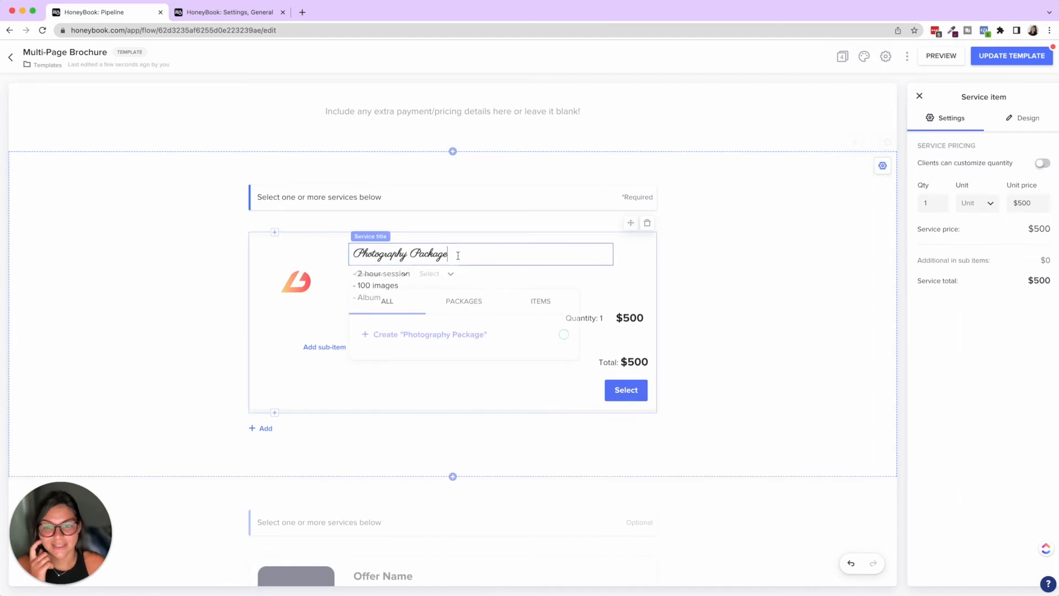
pyautogui.click(450, 285)
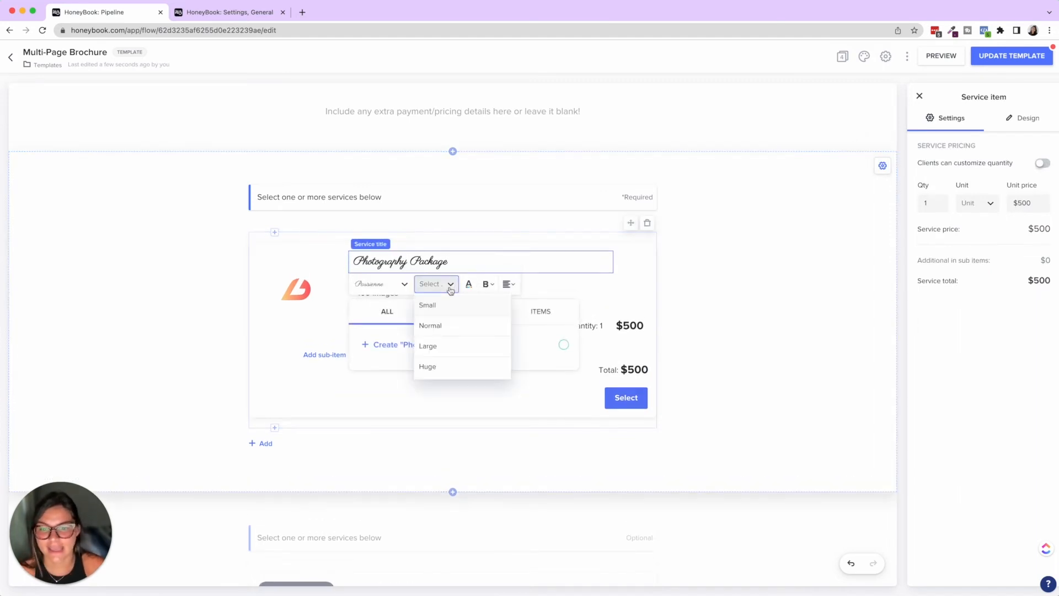
pyautogui.click(470, 287)
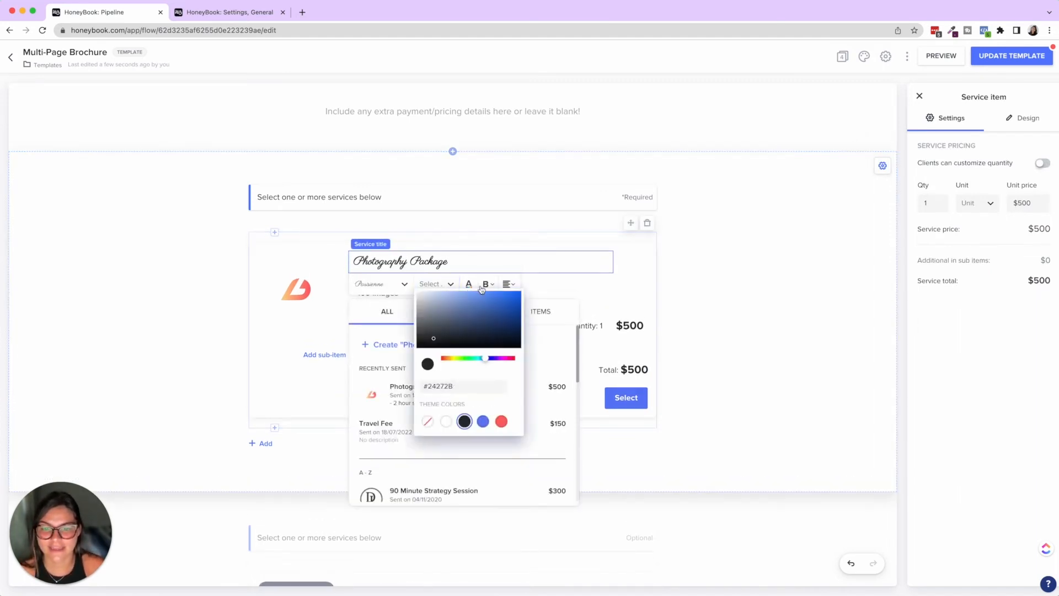
pyautogui.click(488, 285)
pyautogui.click(513, 286)
pyautogui.click(769, 277)
# Step: Format the Photography Package service description as a bulleted list
pyautogui.click(470, 292)
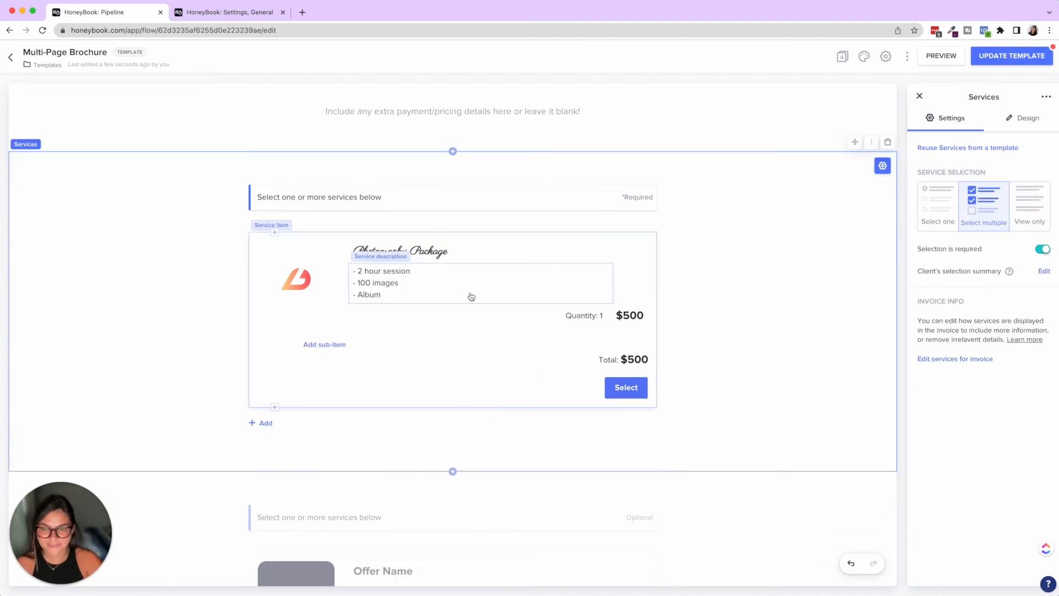
pyautogui.hotkey('ctrl', 'a')
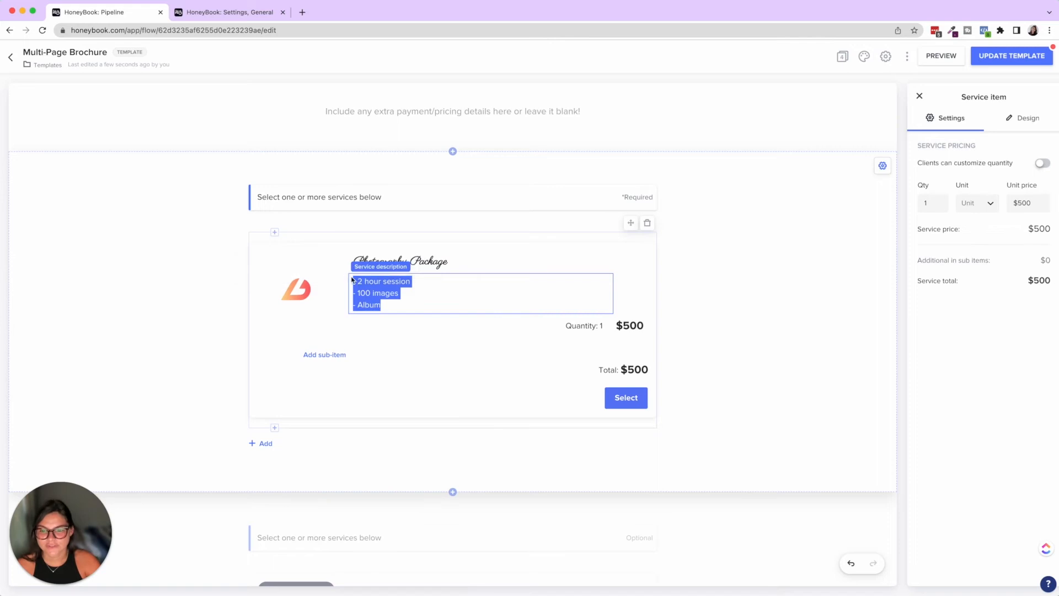
pyautogui.click(431, 263)
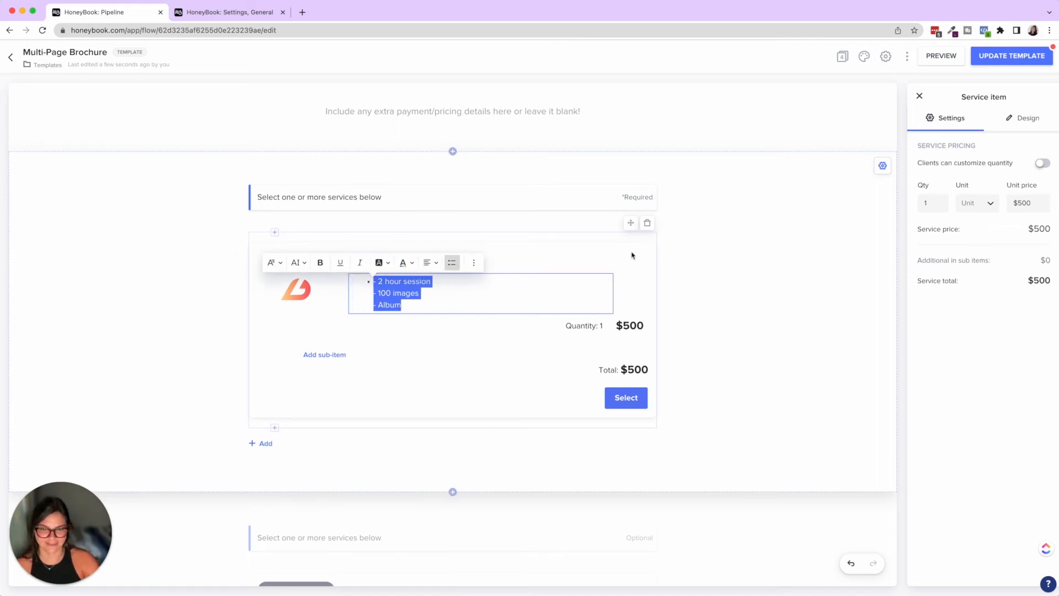
pyautogui.click(650, 263)
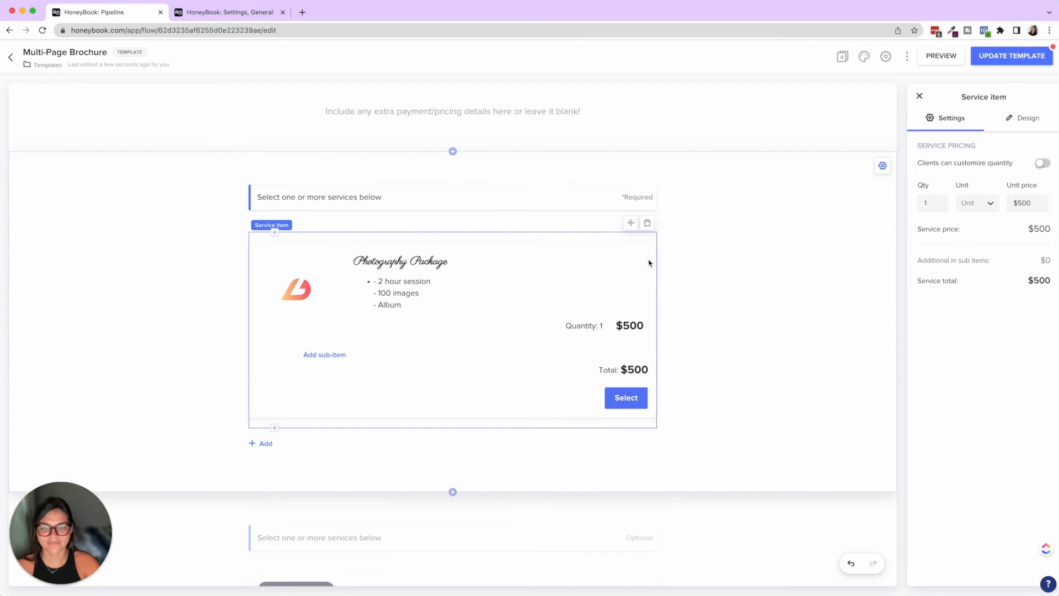
# Step: Add a blank sub-item to the Photography Package service and delete it again
pyautogui.click(335, 356)
pyautogui.click(399, 357)
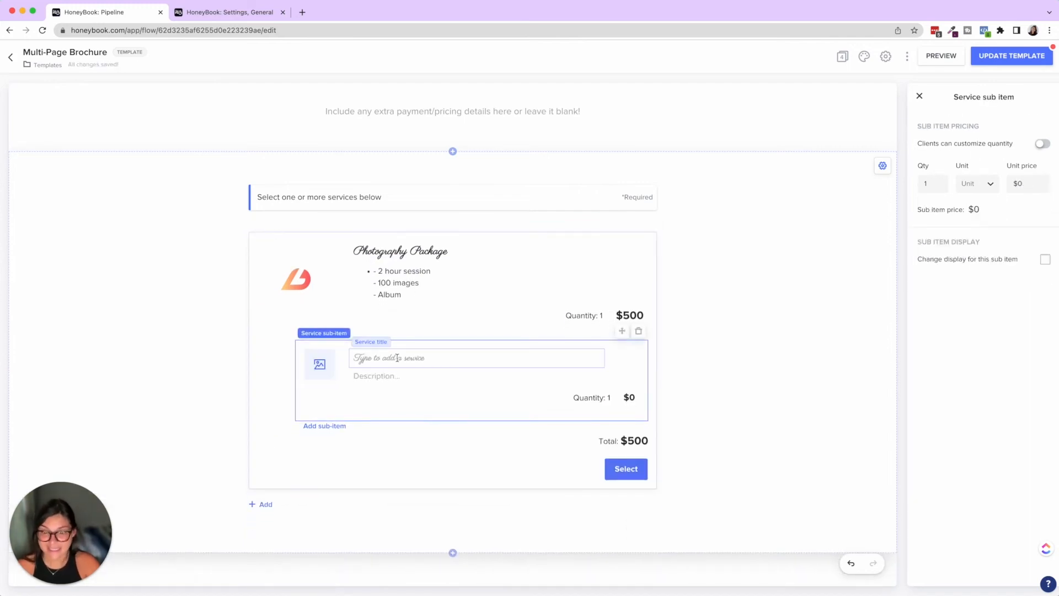
pyautogui.click(749, 361)
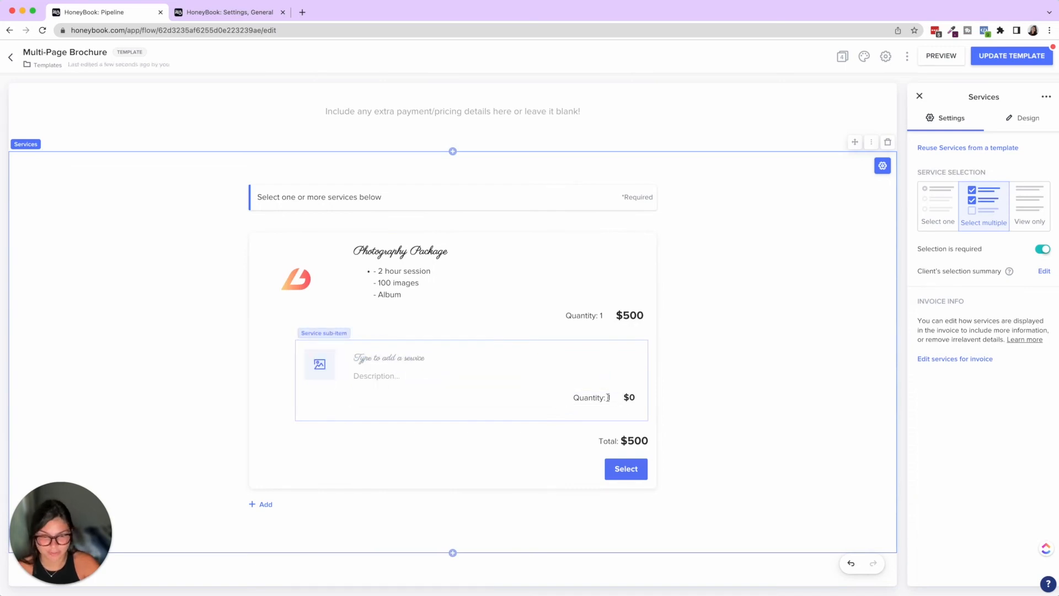
pyautogui.click(628, 361)
pyautogui.click(639, 332)
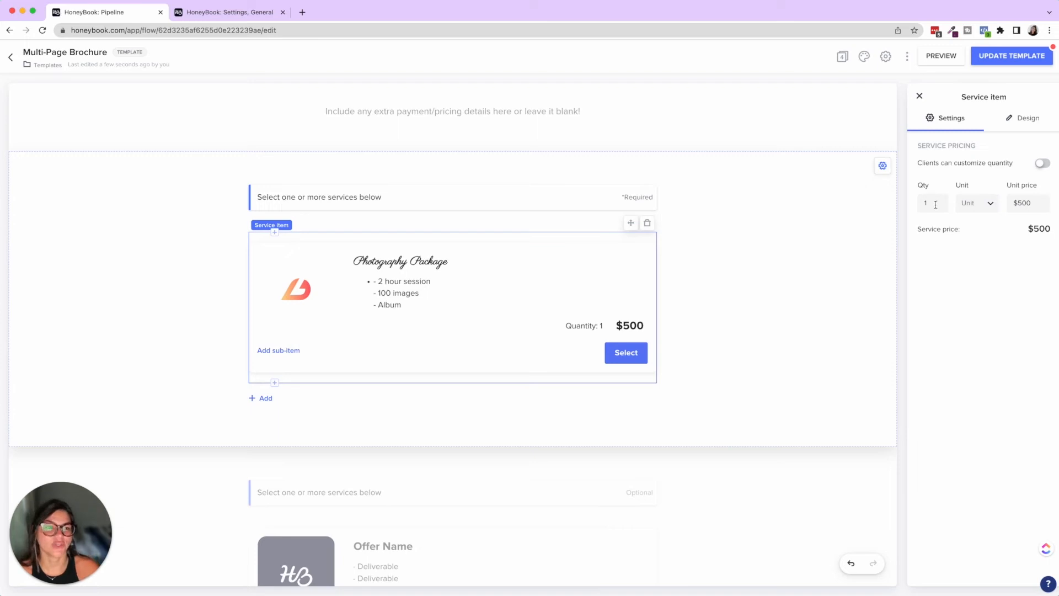
# Step: Check the available pricing units for the Photography Package and allow clients to customize its quantity
pyautogui.click(971, 205)
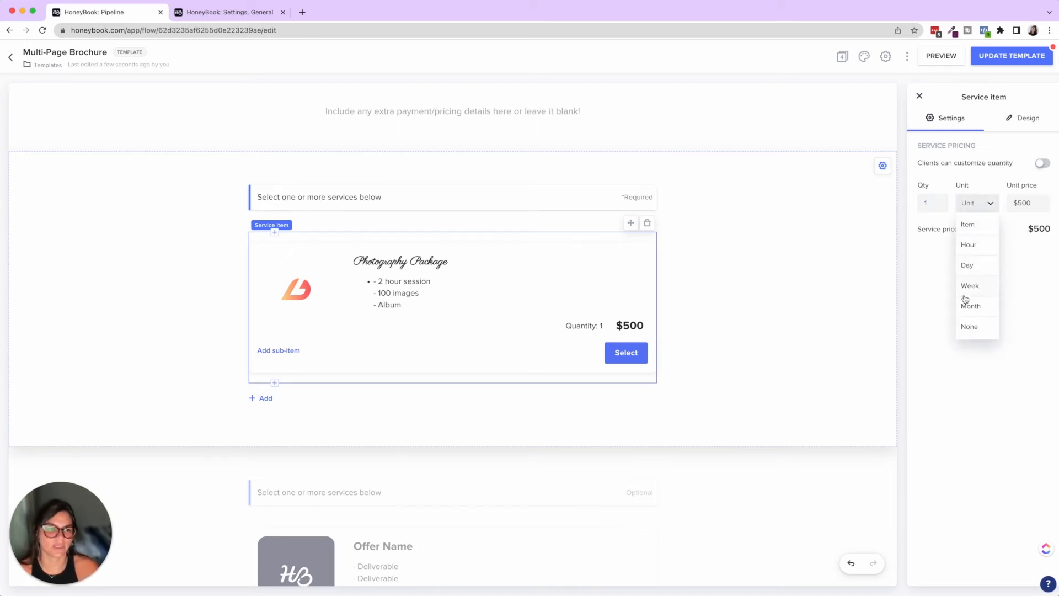
pyautogui.click(1043, 262)
pyautogui.click(1042, 164)
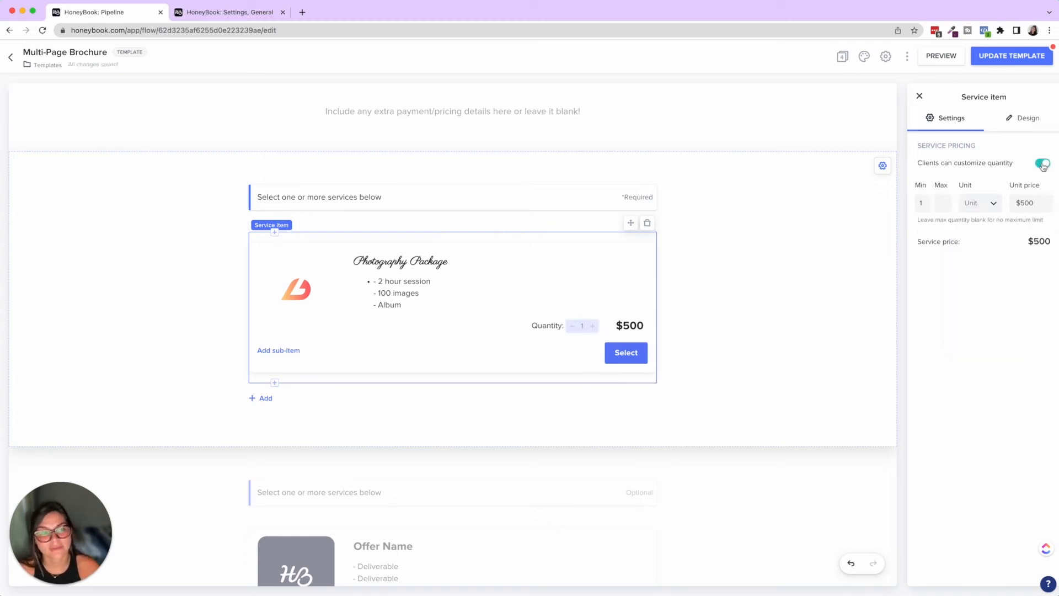
# Step: Preview the Pricing page as a client, select the Photography Package, raise its quantity to 3, and exit the preview
pyautogui.click(934, 56)
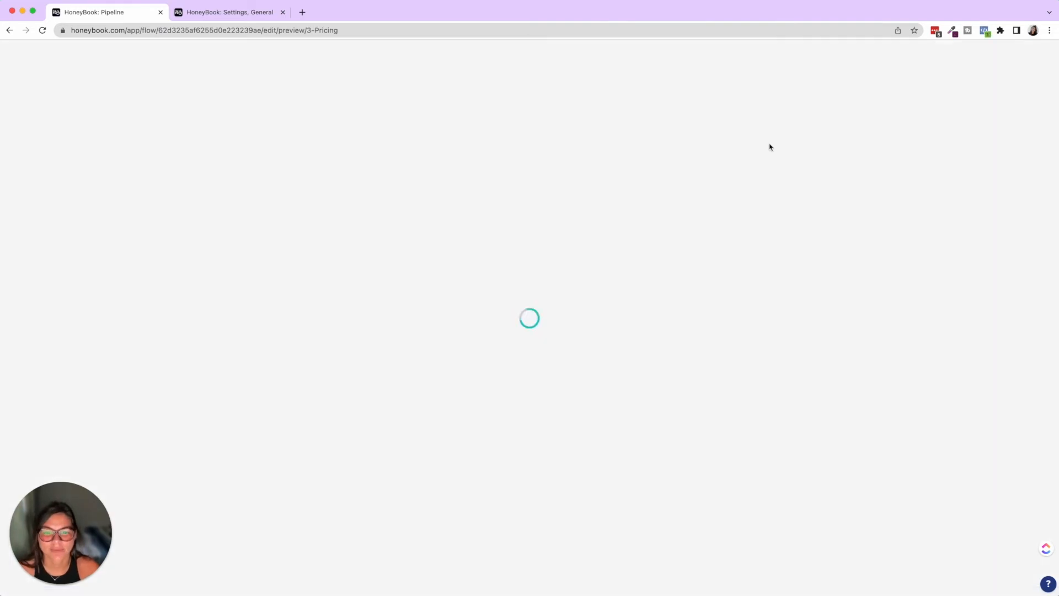
pyautogui.scroll(-3, 770, 146)
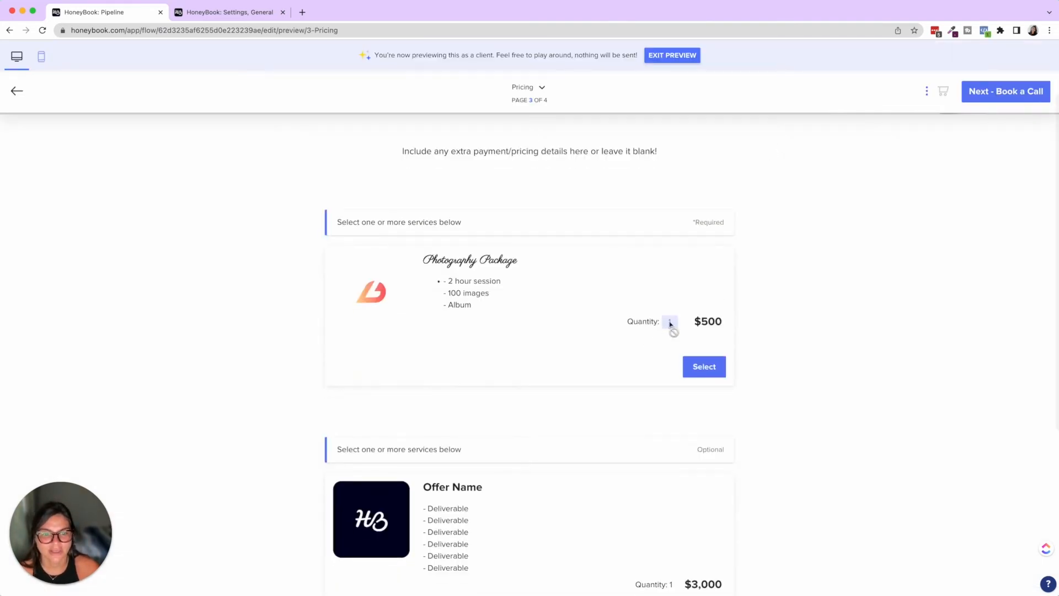
pyautogui.click(707, 368)
pyautogui.click(672, 321)
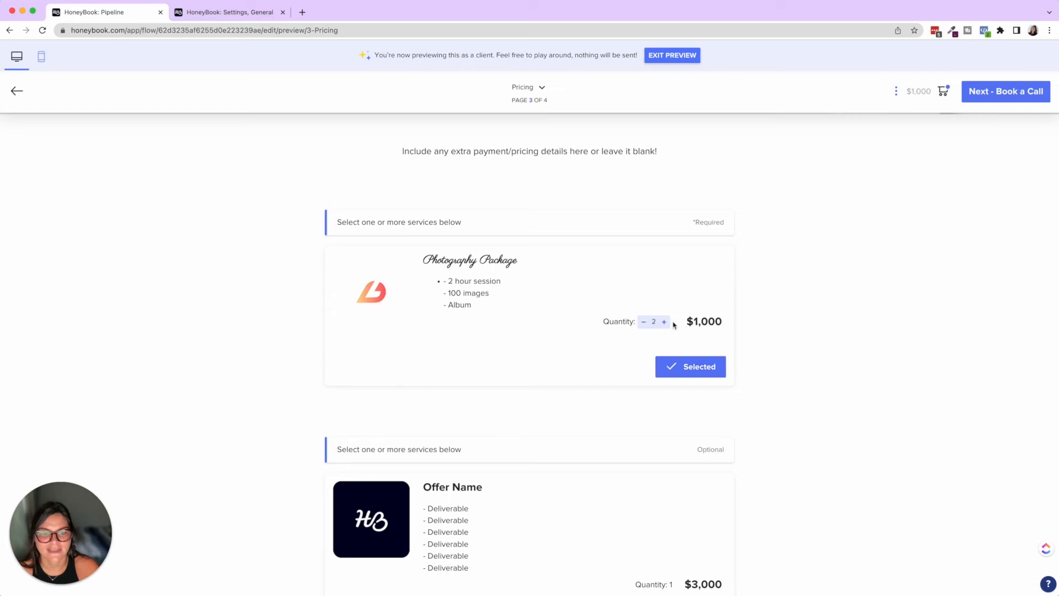
pyautogui.click(664, 321)
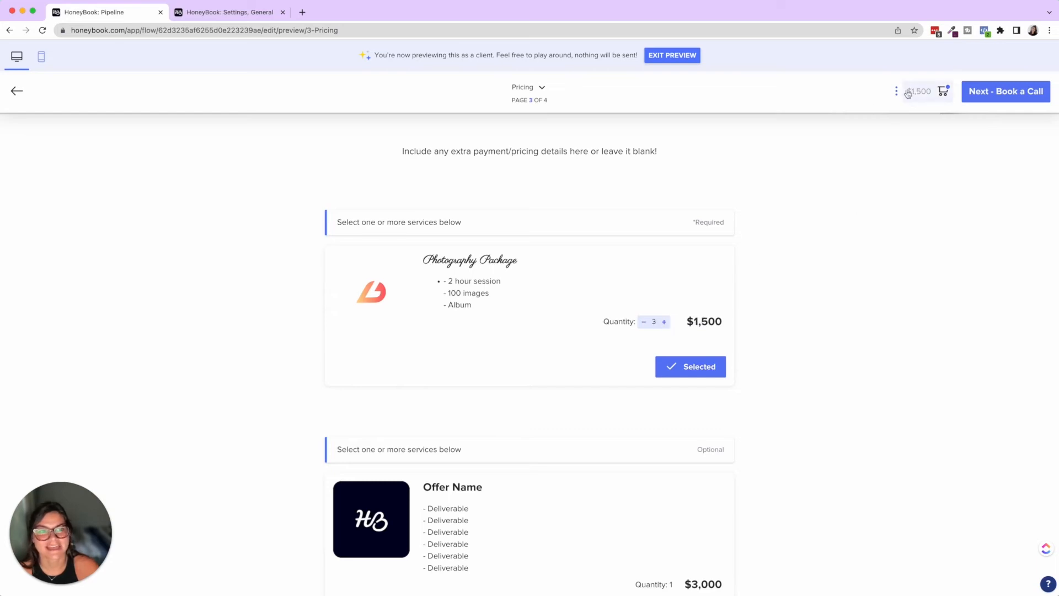
pyautogui.click(688, 57)
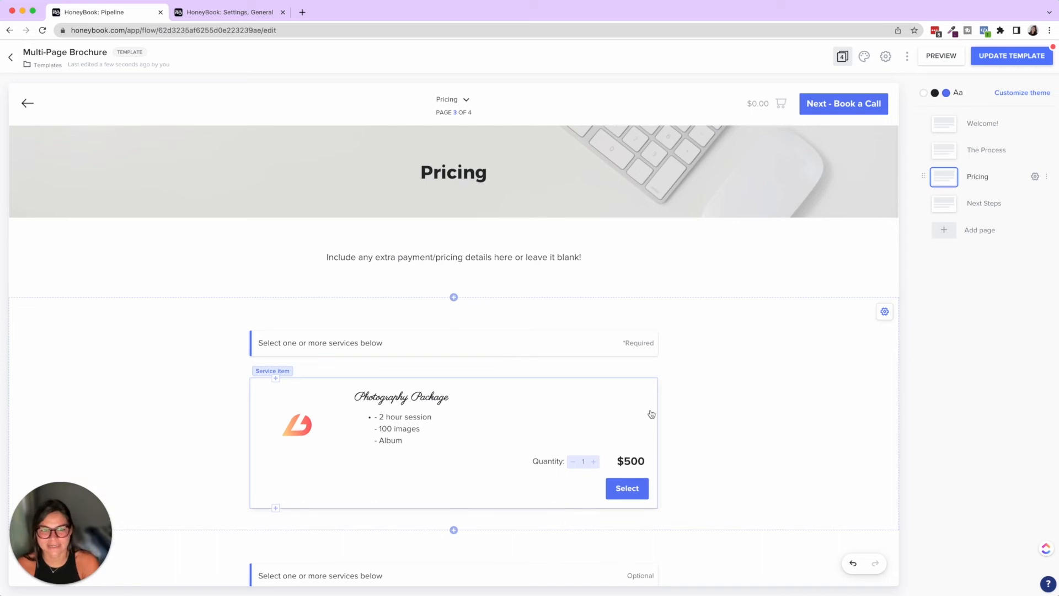
# Step: Review the brochure's file expiration and service block settings, and exit without saving
pyautogui.click(891, 57)
pyautogui.scroll(-5, 303, 388)
pyautogui.scroll(-6, 304, 386)
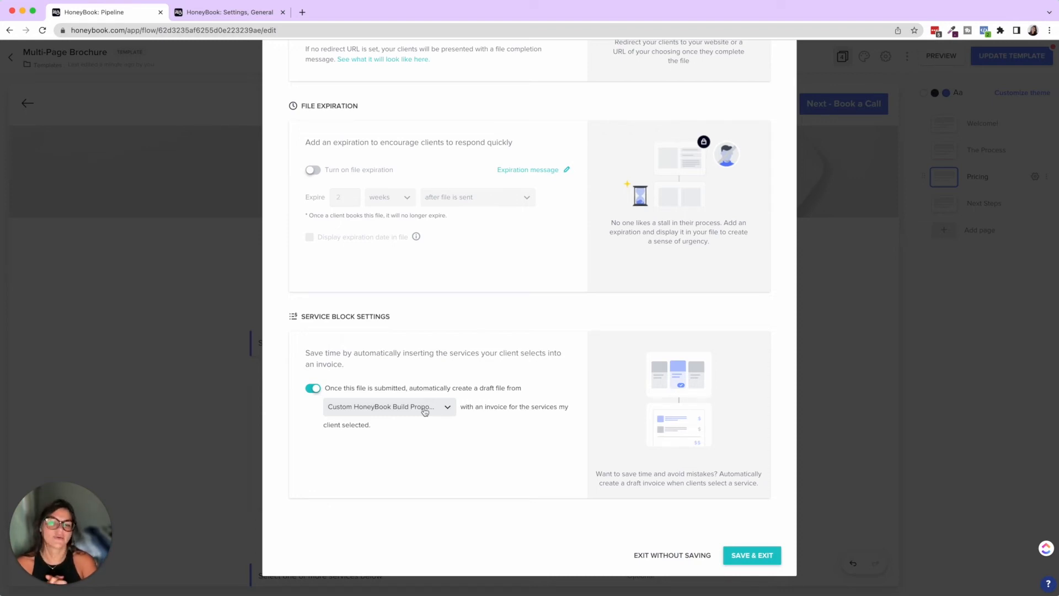
pyautogui.click(653, 556)
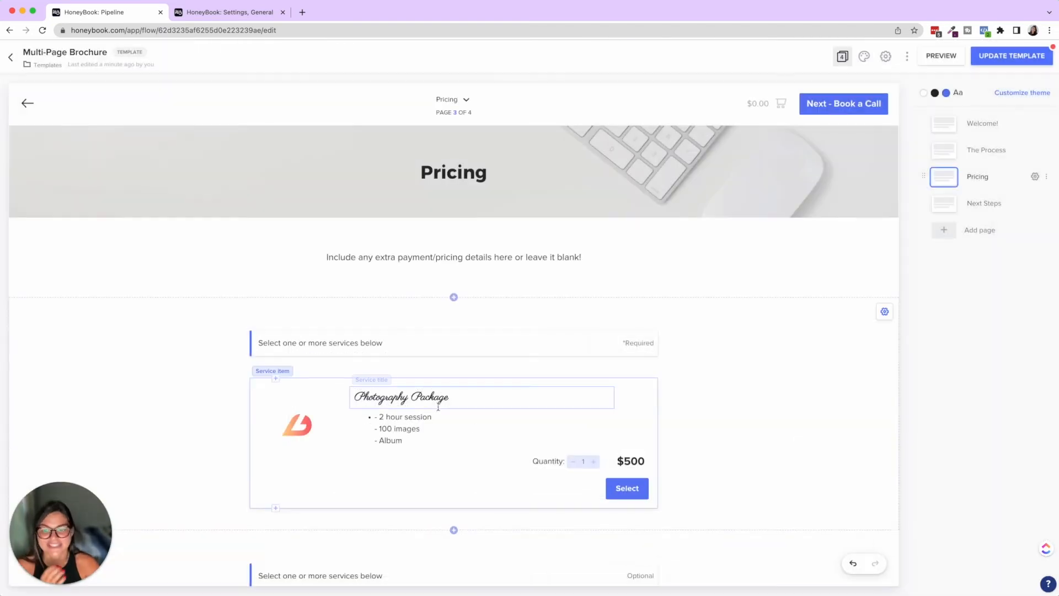
# Step: Try the blue theme color as the service item background and reset it to no color
pyautogui.click(652, 406)
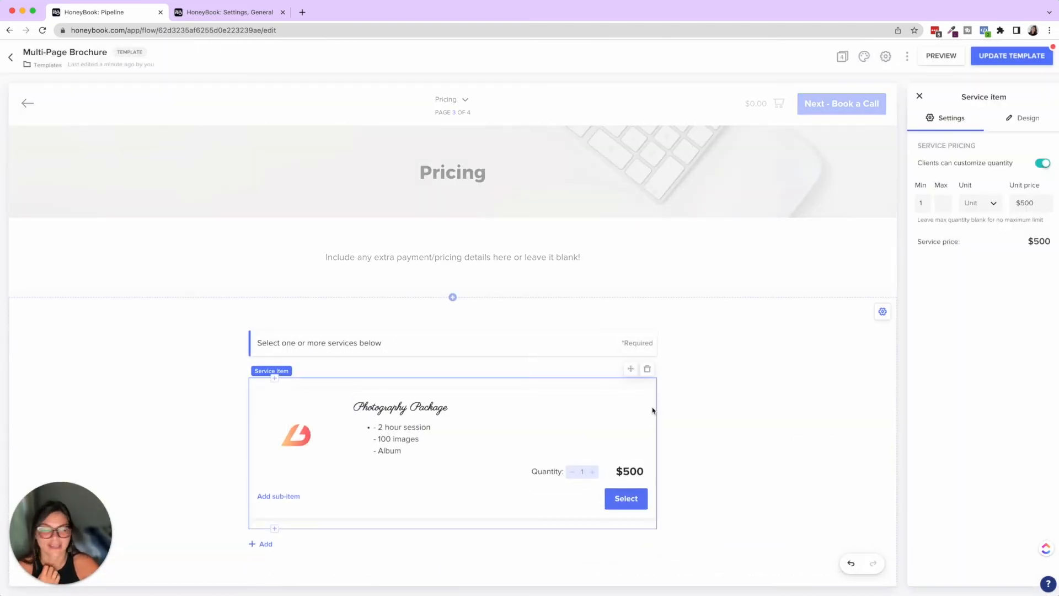
pyautogui.click(1023, 119)
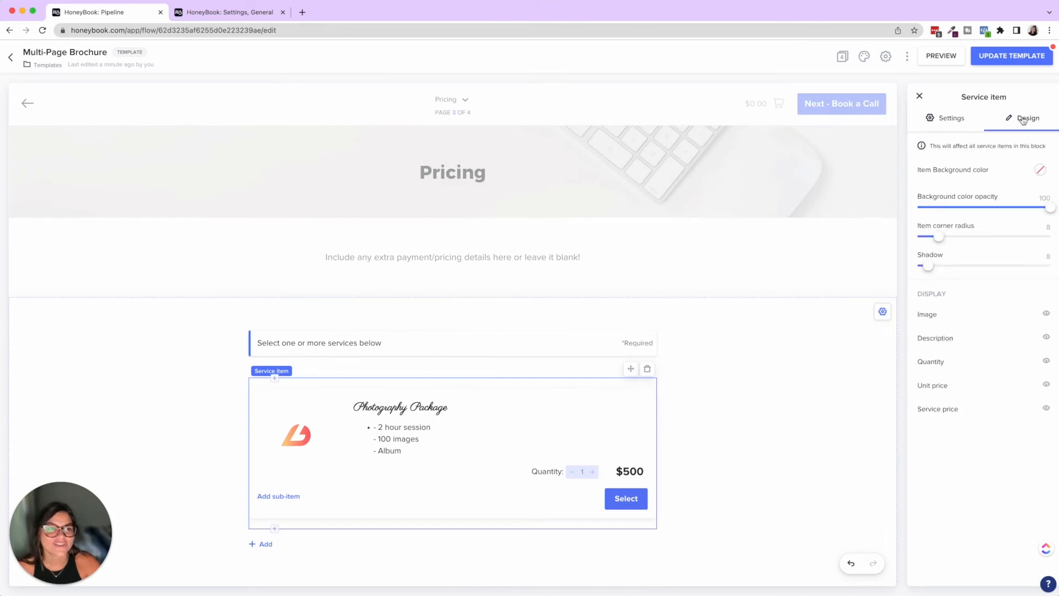
pyautogui.click(1040, 170)
pyautogui.click(1021, 315)
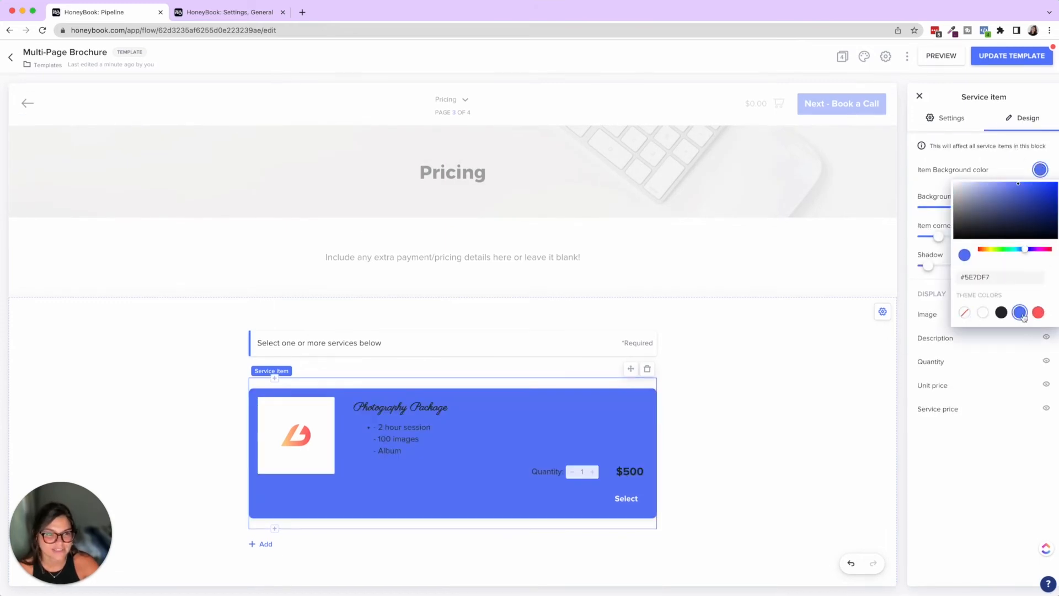
pyautogui.click(964, 313)
pyautogui.click(925, 230)
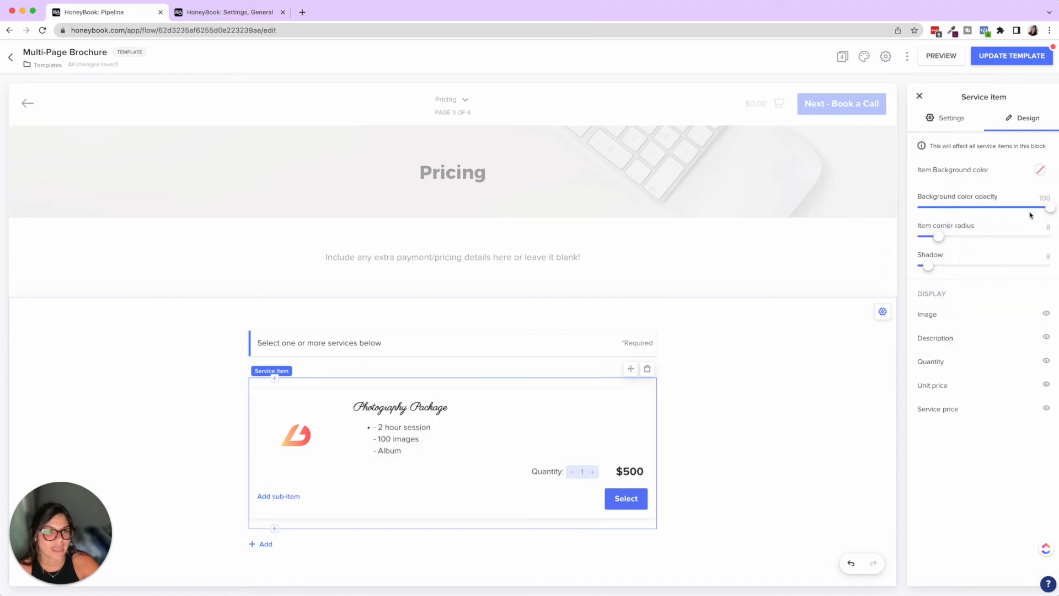
# Step: Try the blue theme color as the service item background and check its background opacity
pyautogui.moveTo(1050, 210)
pyautogui.mouseDown()
pyautogui.moveTo(952, 209)
pyautogui.moveTo(1050, 209)
pyautogui.mouseUp()
pyautogui.click(1039, 170)
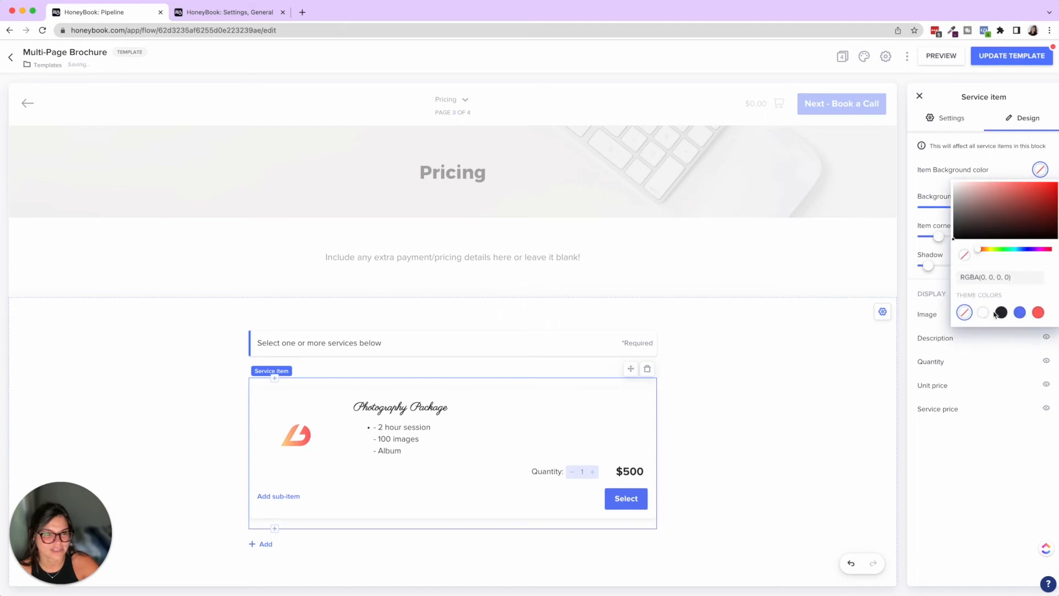
pyautogui.click(1020, 312)
pyautogui.moveTo(1053, 211)
pyautogui.mouseDown()
pyautogui.moveTo(940, 214)
pyautogui.moveTo(1053, 219)
pyautogui.mouseUp()
pyautogui.click(1041, 170)
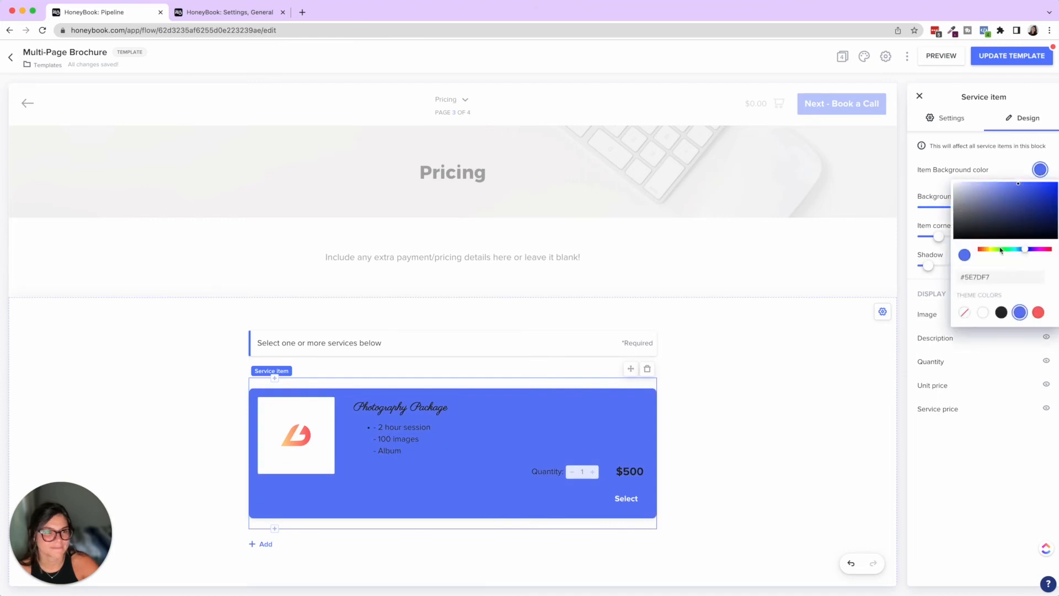
pyautogui.click(943, 219)
# Step: Set the service item's shadow to 27, and try hiding its image before showing it again
pyautogui.moveTo(946, 240); pyautogui.dragTo(955, 270)
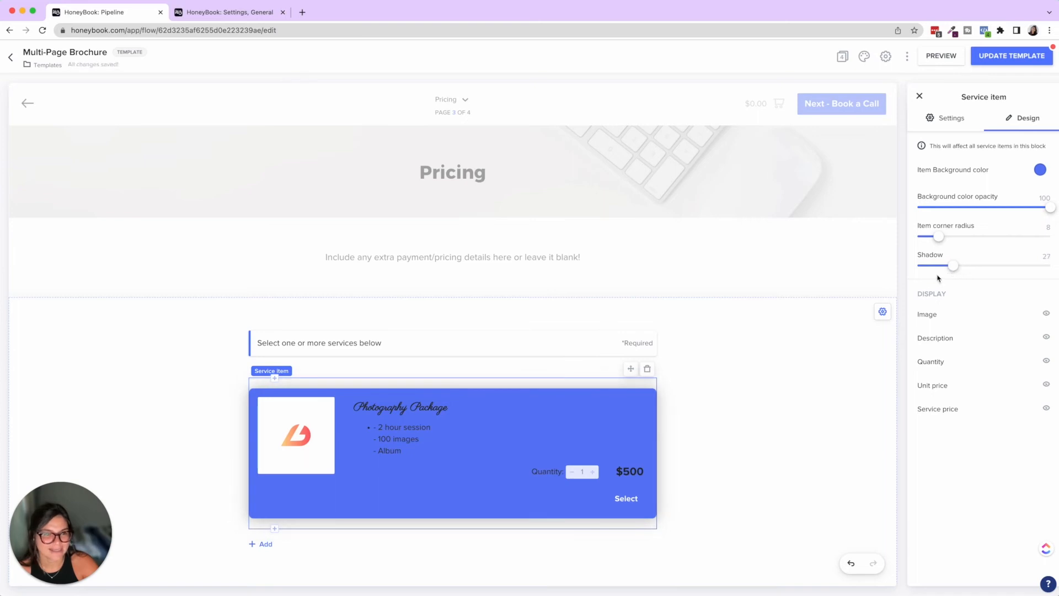
pyautogui.click(1047, 316)
pyautogui.click(1047, 315)
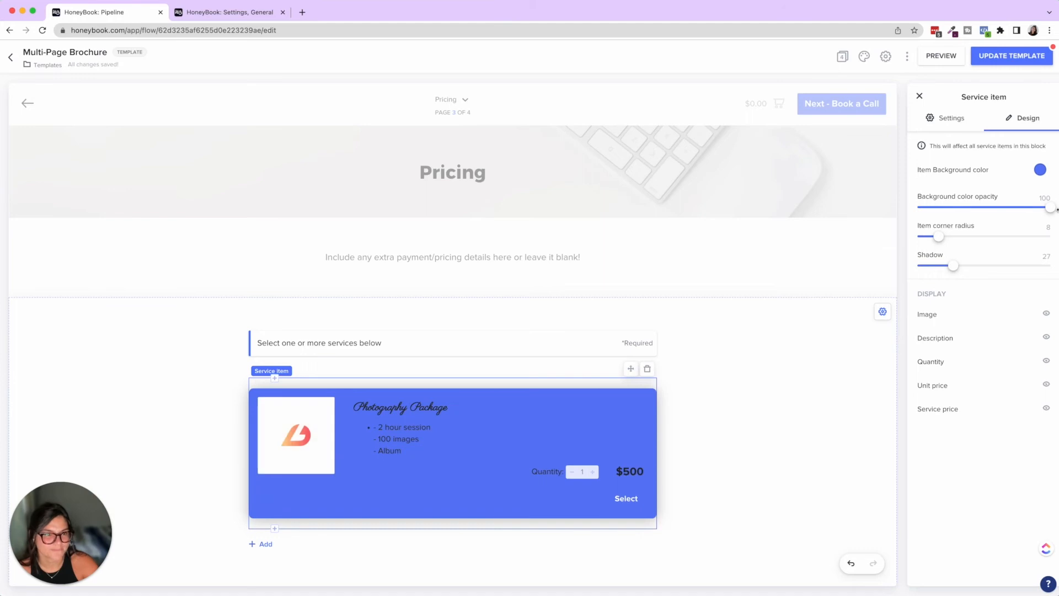
# Step: Reset the item background to no color, and try hiding and restoring the description, quantity, unit price and service price
pyautogui.click(1041, 170)
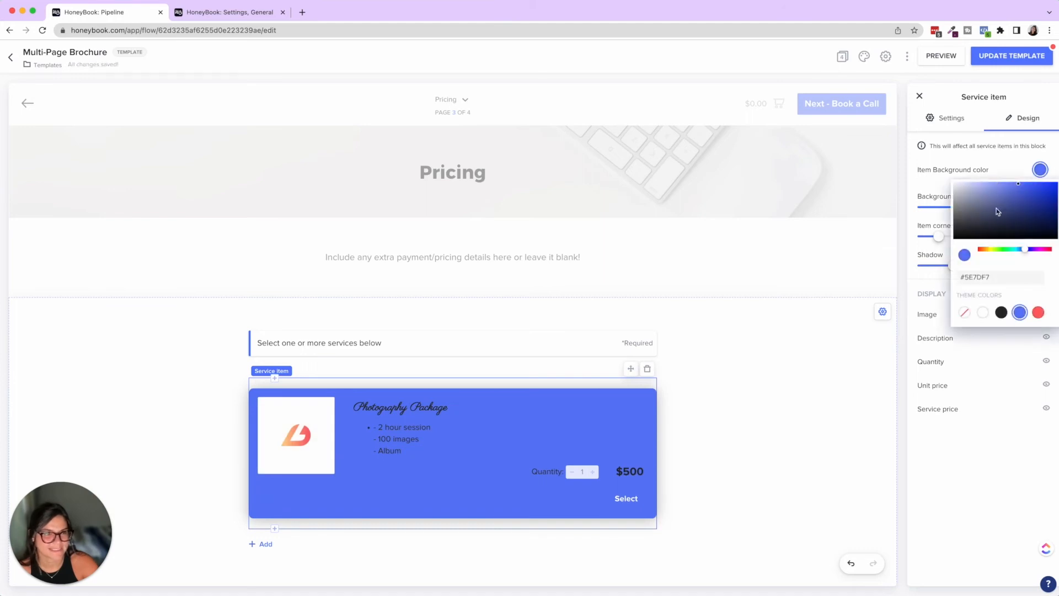
pyautogui.click(1019, 159)
pyautogui.click(1047, 338)
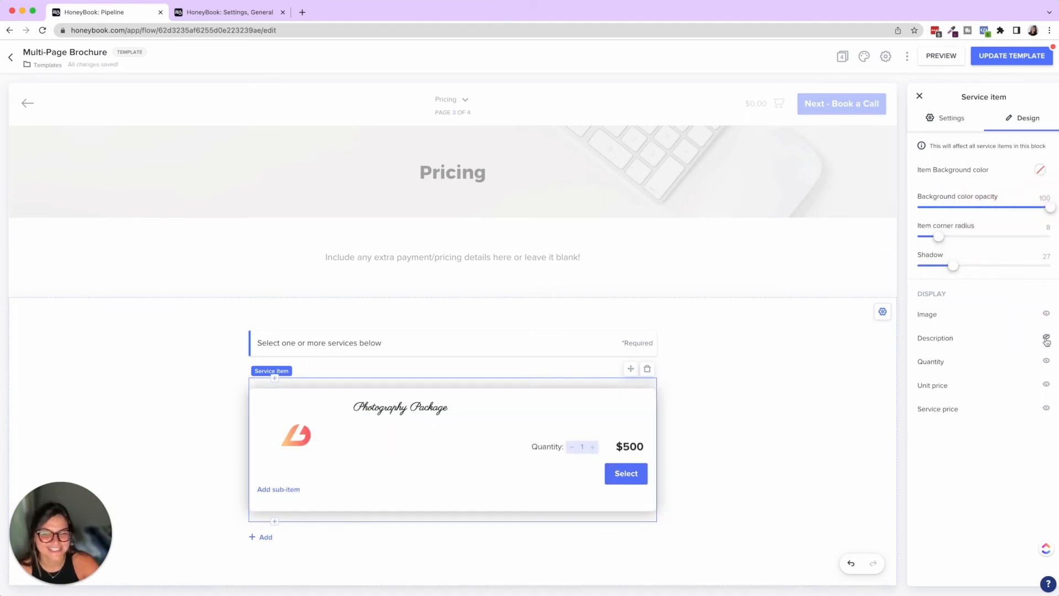
pyautogui.click(1046, 339)
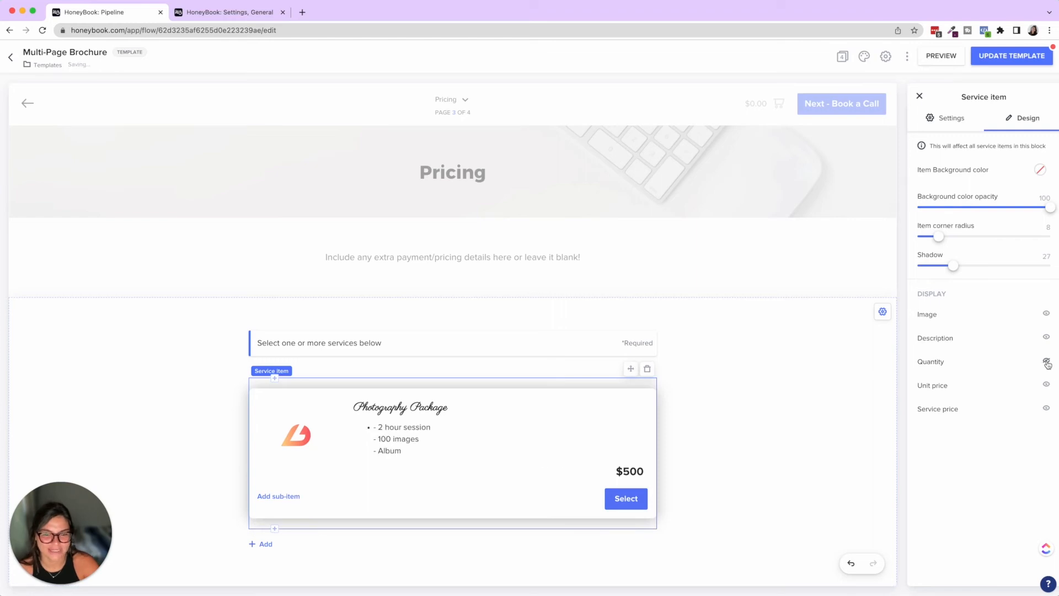
pyautogui.click(1046, 386)
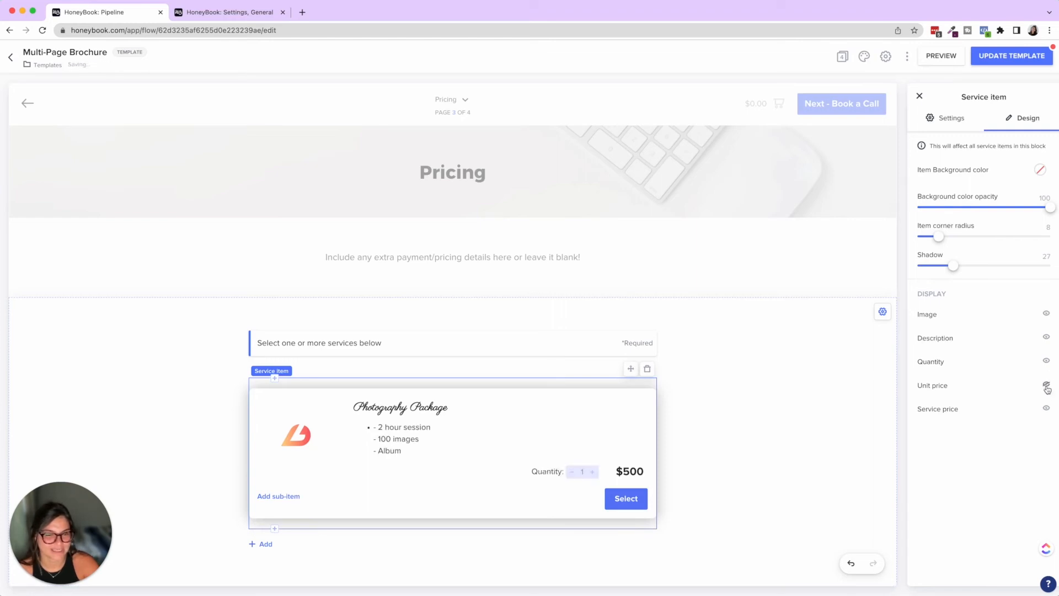
pyautogui.click(1047, 409)
pyautogui.click(1046, 410)
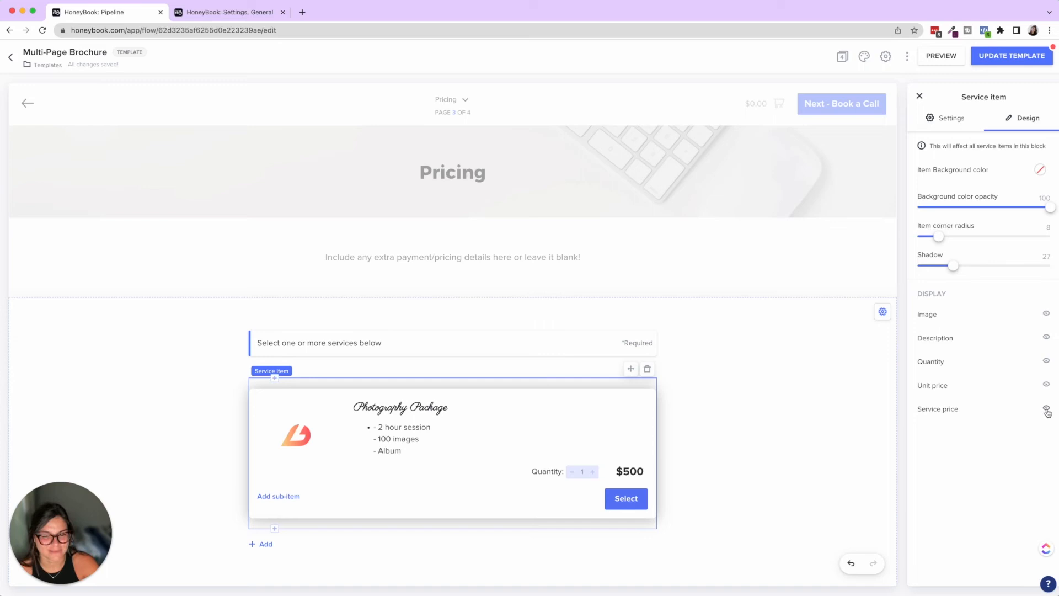
pyautogui.click(757, 416)
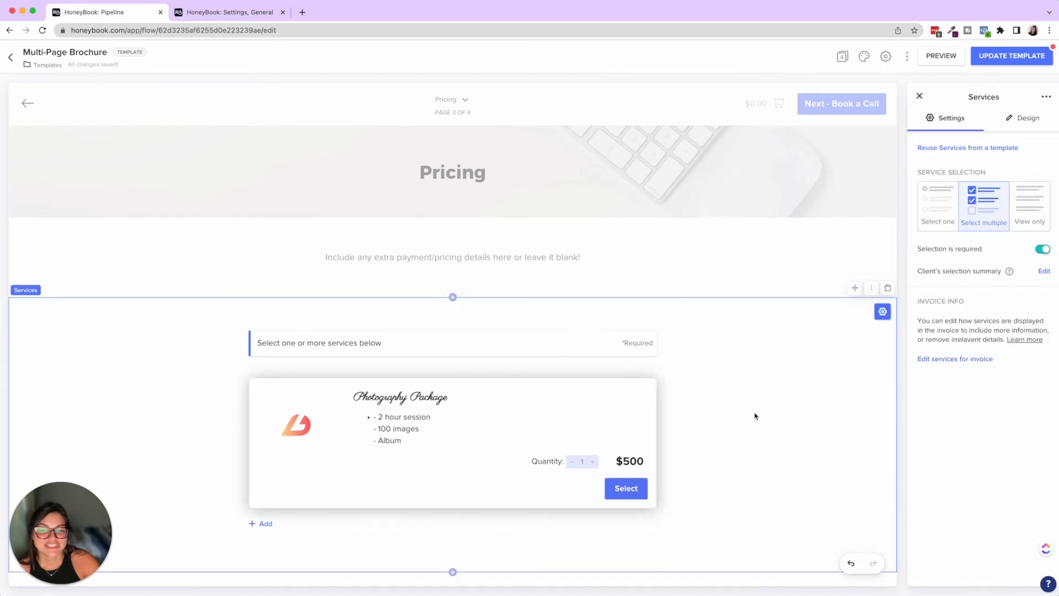
pyautogui.click(920, 98)
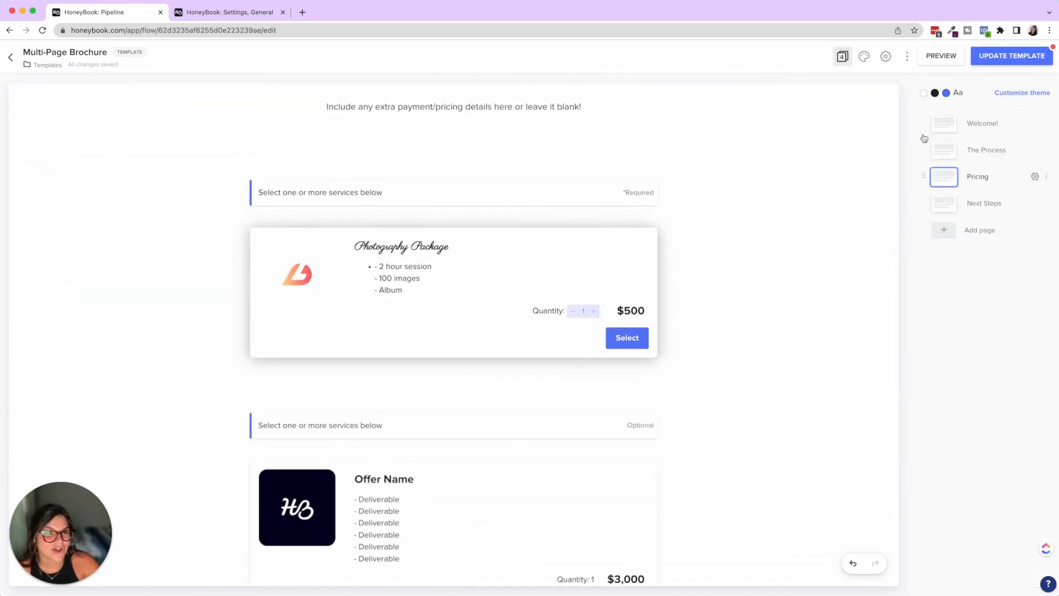
# Step: Turn off client quantity customization for the Photography Package
pyautogui.click(610, 272)
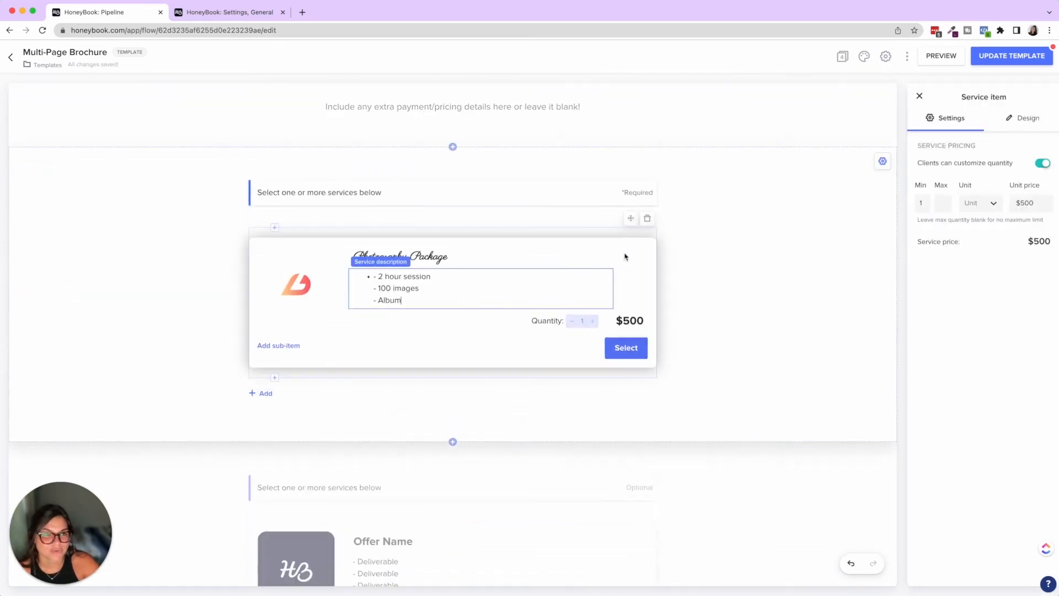
pyautogui.click(1019, 121)
pyautogui.click(969, 123)
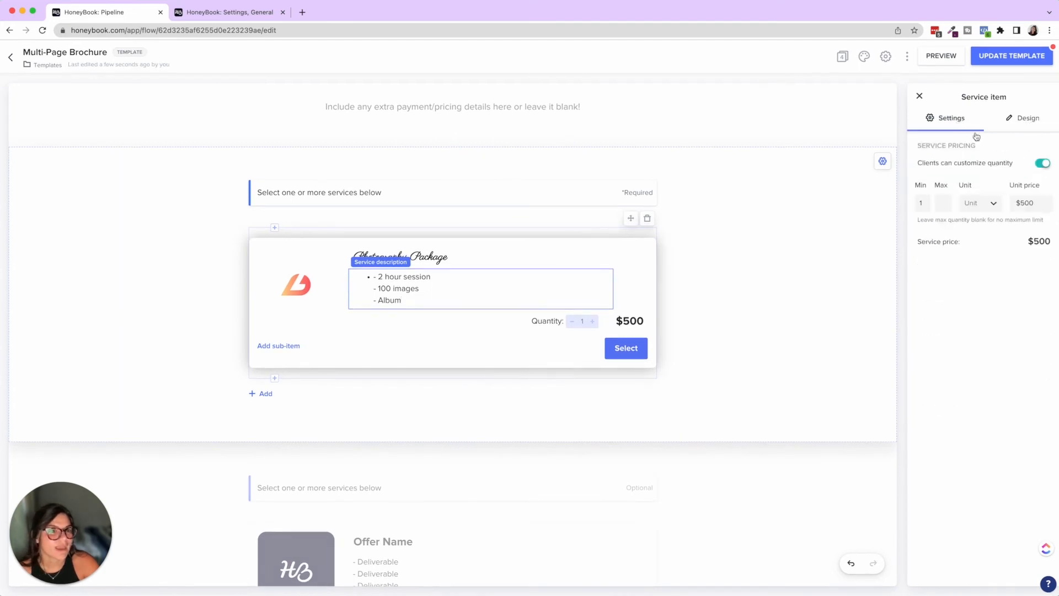
pyautogui.click(1042, 164)
# Step: Try the Select one and View only modes on the Photography Package's services block, and return it to Select multiple
pyautogui.click(724, 242)
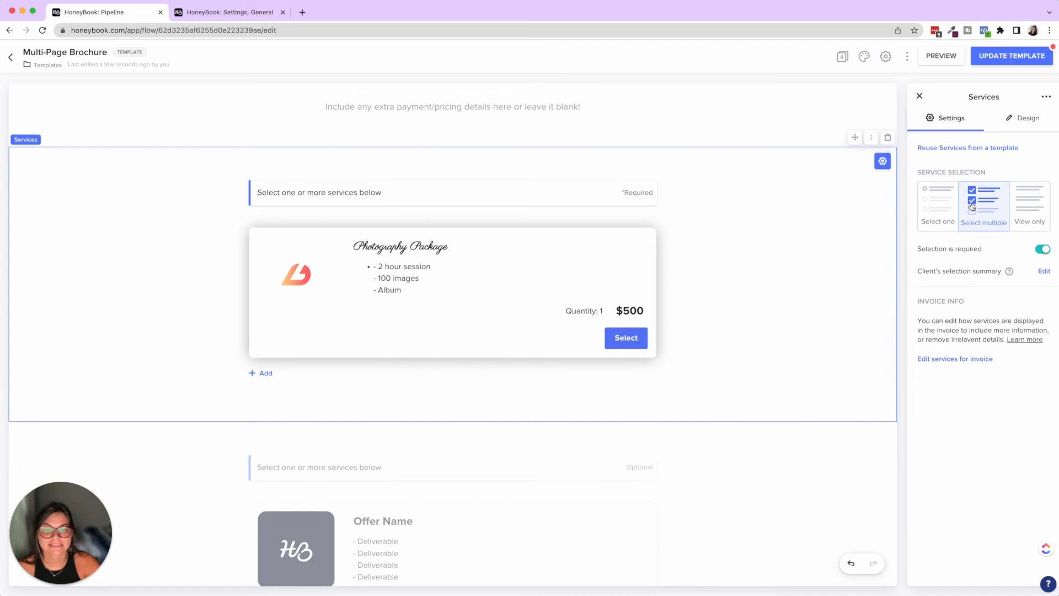
pyautogui.click(944, 211)
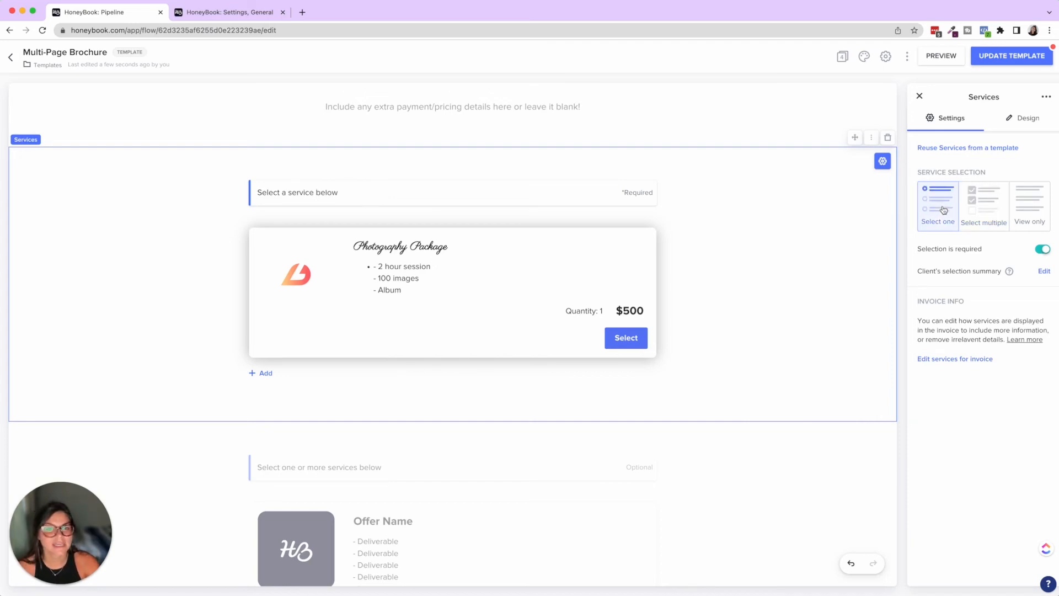
pyautogui.click(1022, 208)
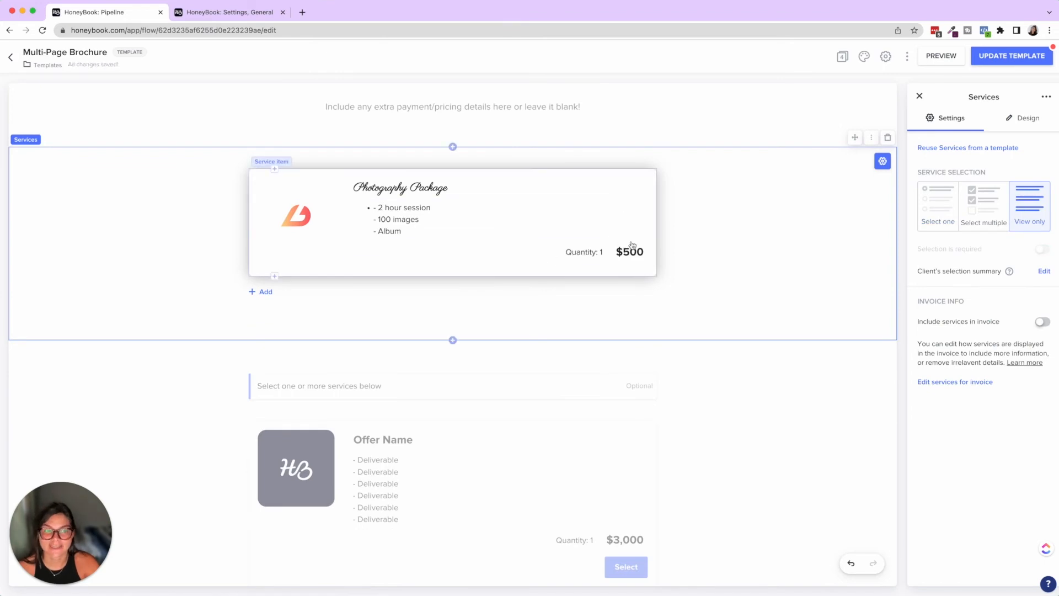
pyautogui.click(983, 211)
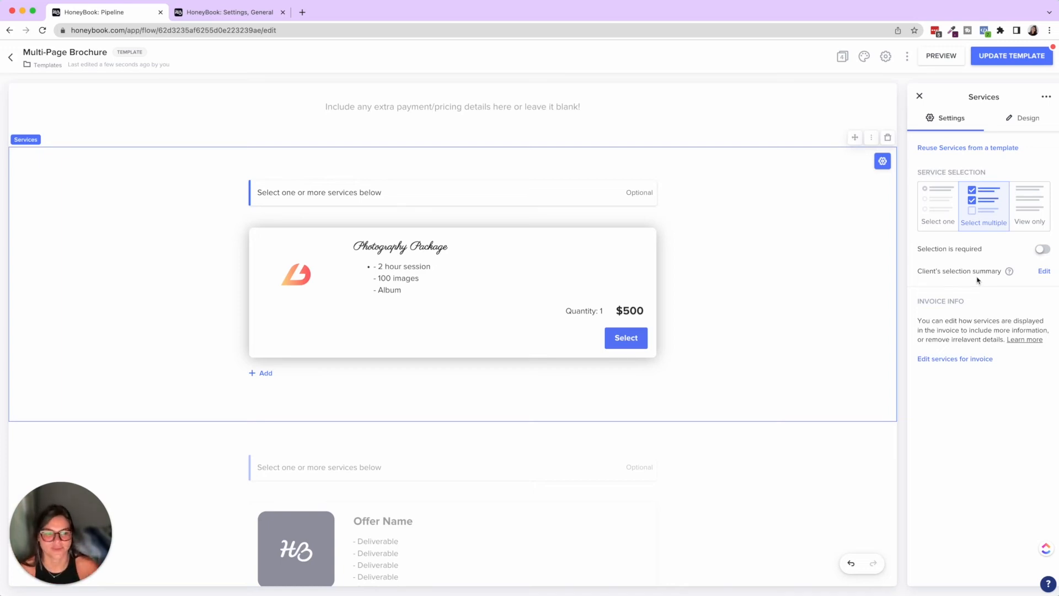
# Step: Edit the client's selection summary, compare the Cart and List icons, and choose List
pyautogui.click(1044, 271)
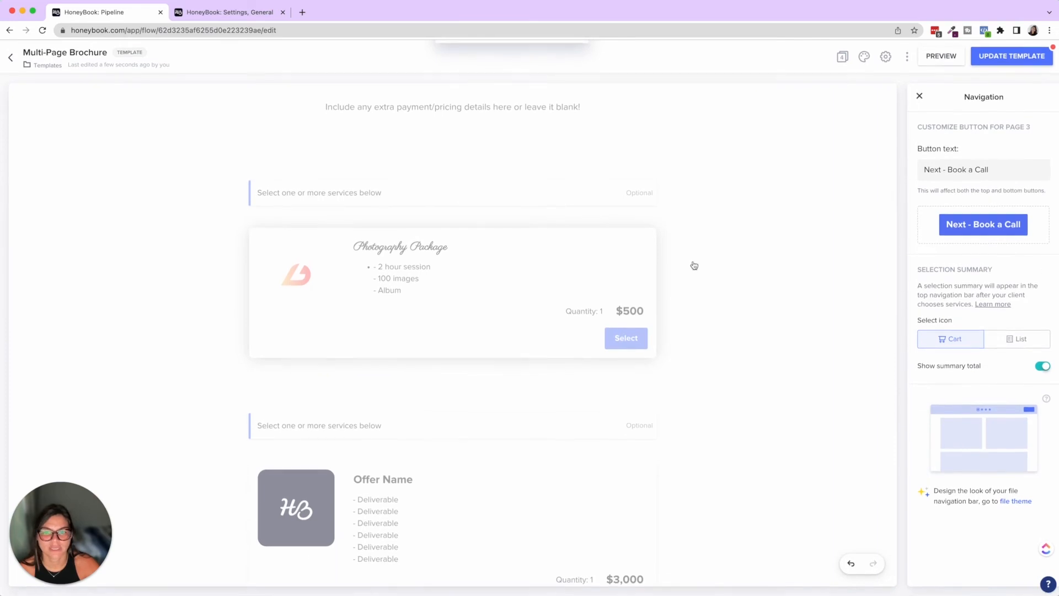
pyautogui.scroll(-5, 729, 267)
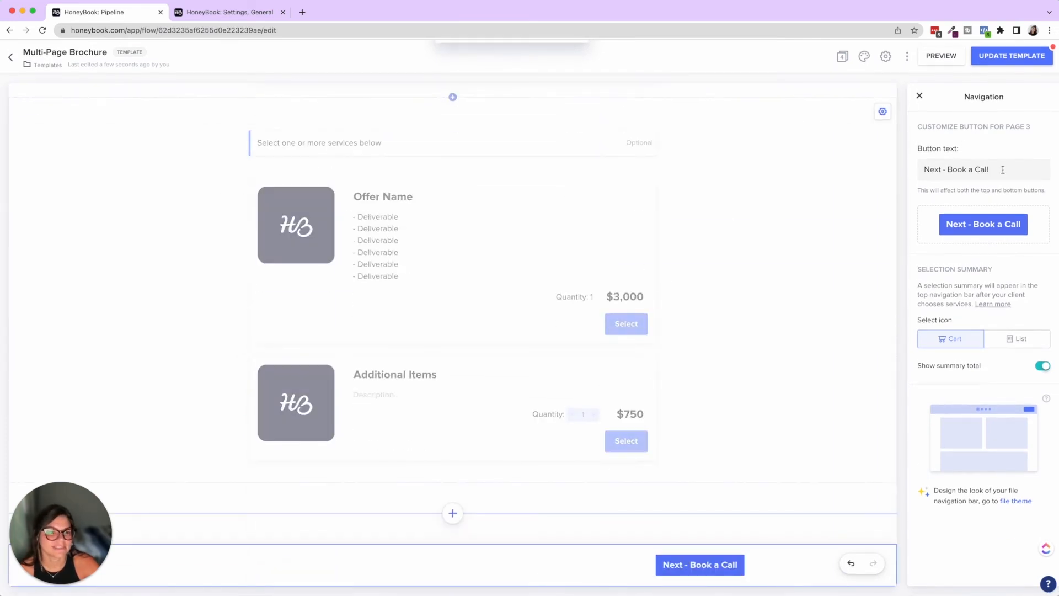
pyautogui.click(1017, 339)
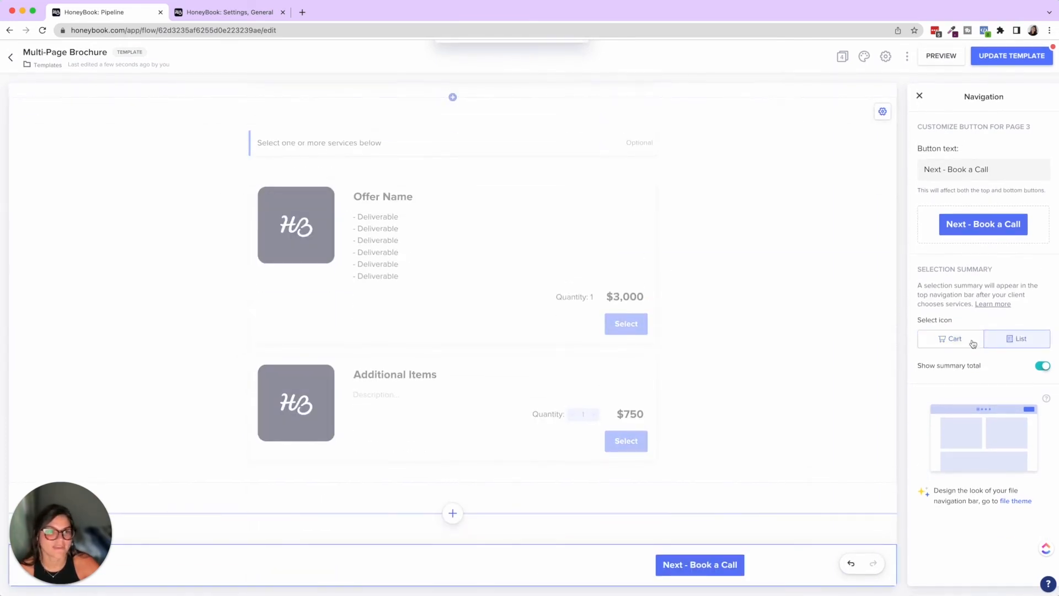
pyautogui.click(950, 339)
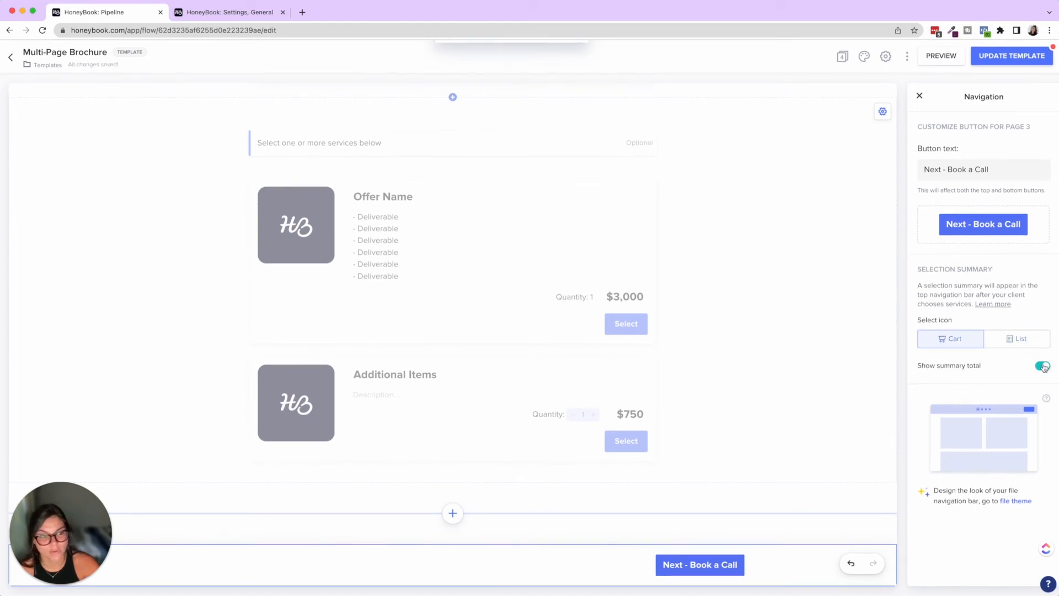
pyautogui.click(1026, 340)
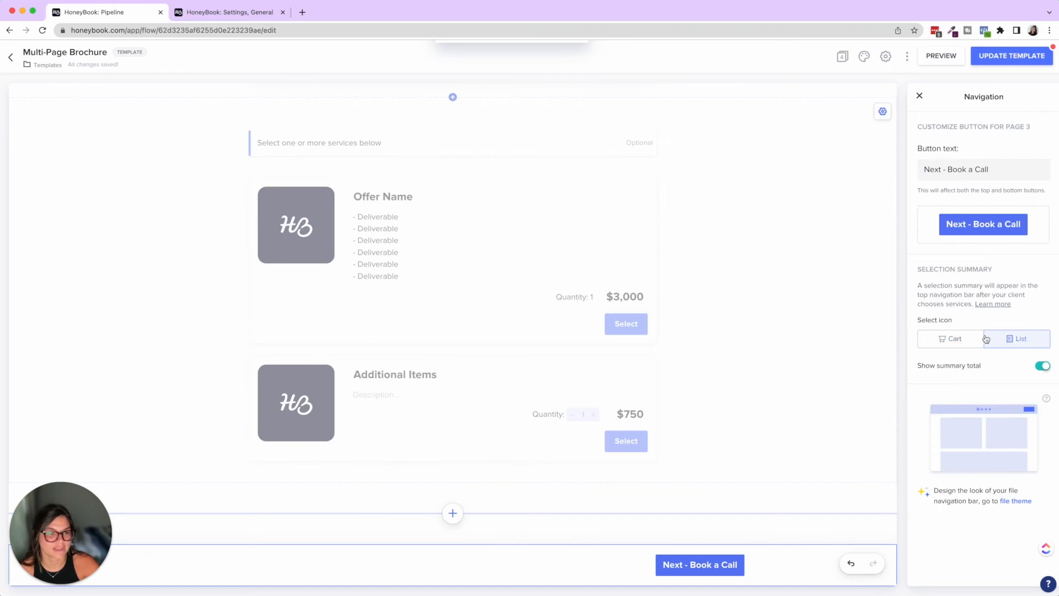
# Step: Preview the Pricing page as a client, select the Photography Package, view the selection summary, and exit the preview
pyautogui.click(931, 65)
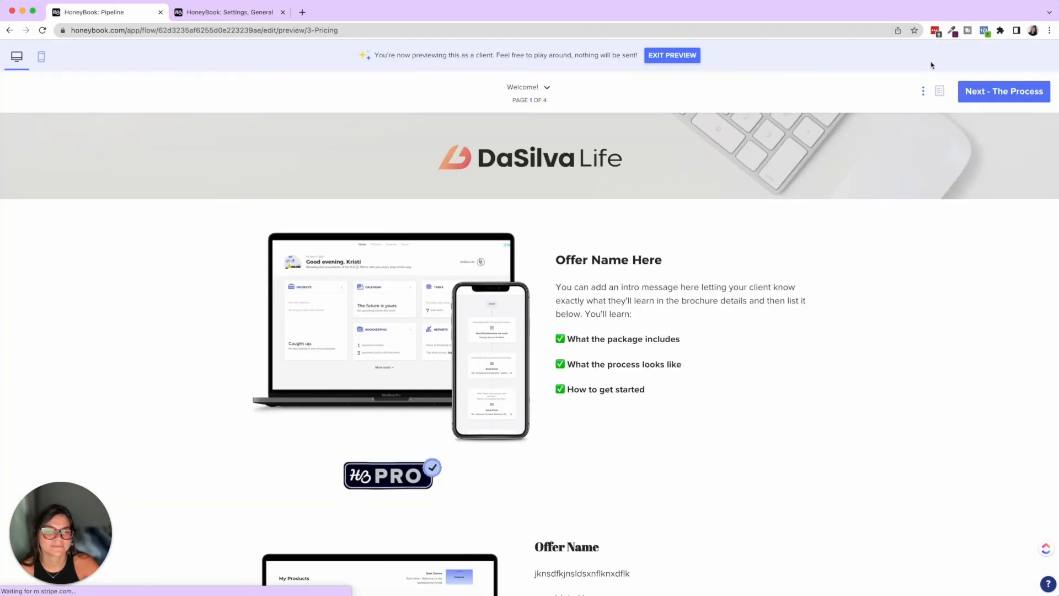
pyautogui.click(712, 456)
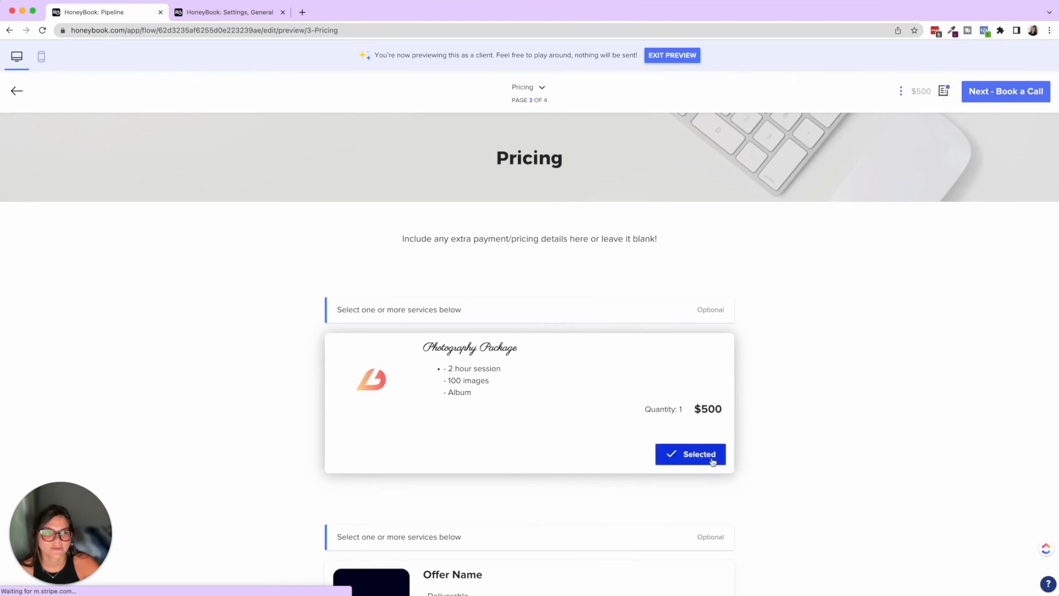
pyautogui.click(944, 92)
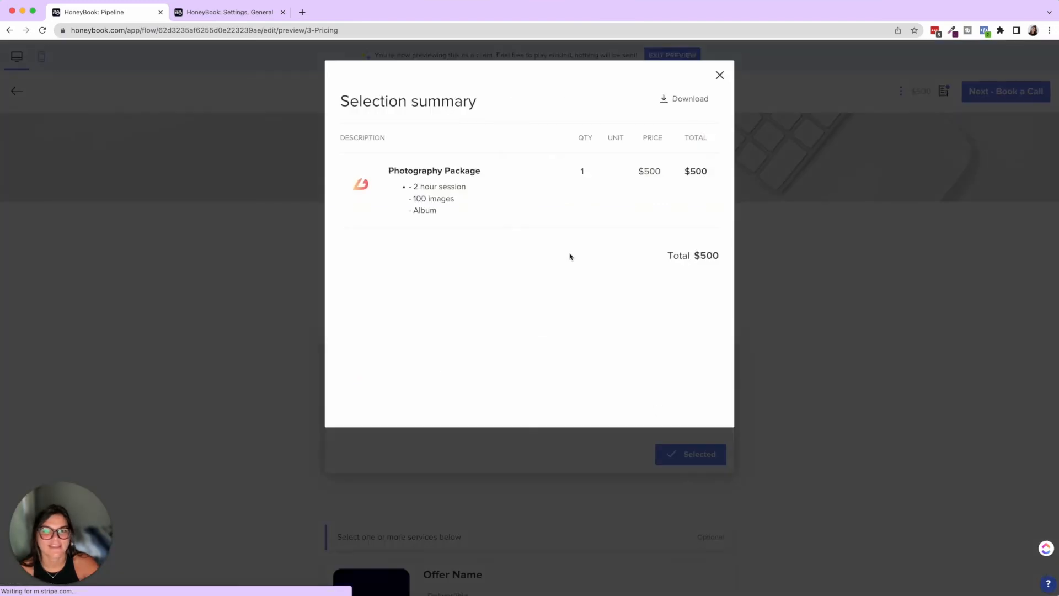
pyautogui.click(720, 76)
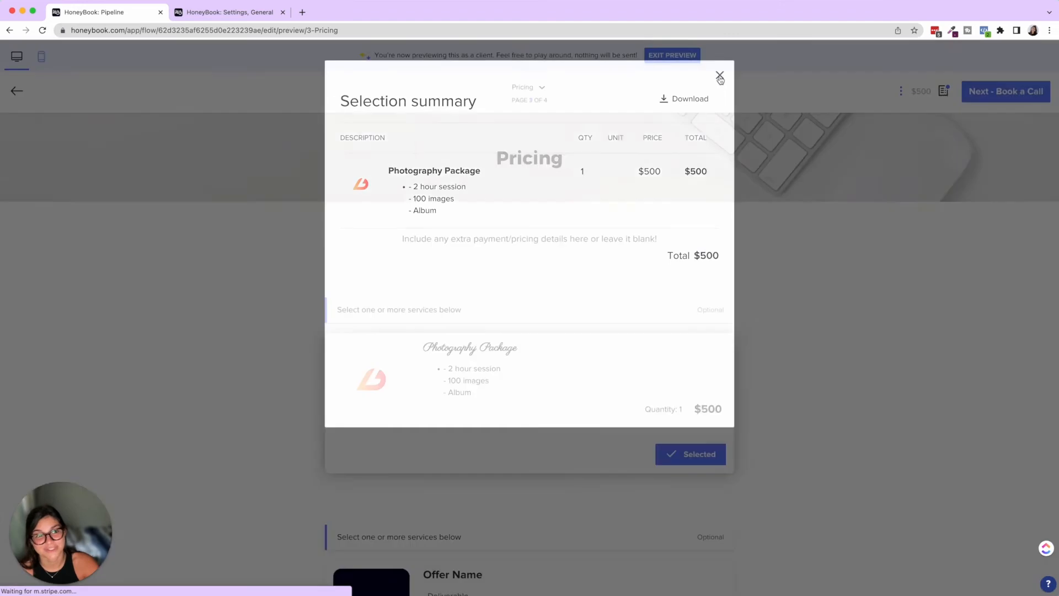
pyautogui.click(672, 55)
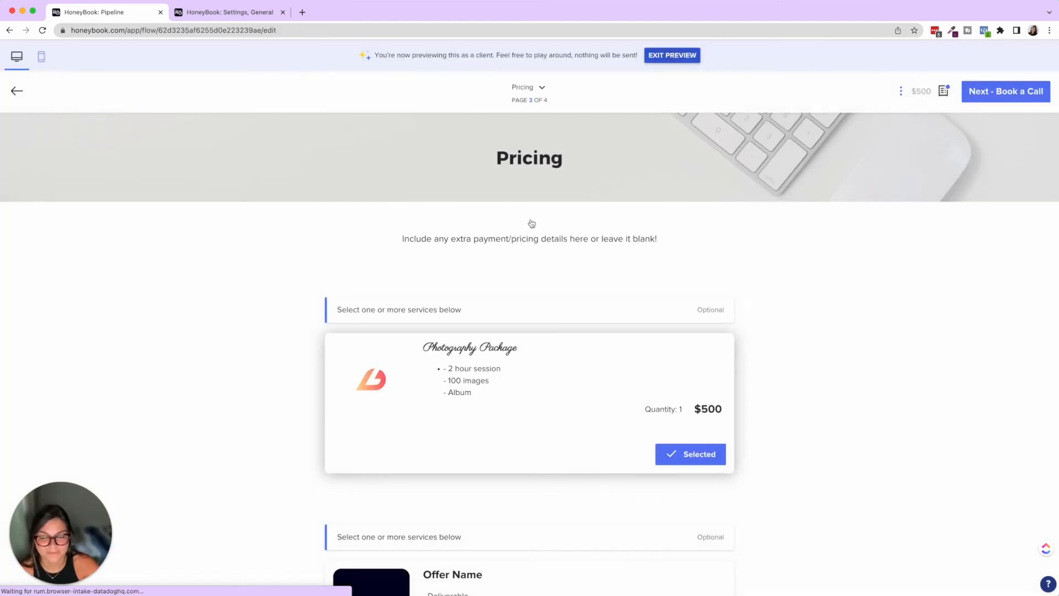
# Step: Add a new row of service items below the Photography Package and select the new item's pricing details
pyautogui.scroll(-5, 548, 238)
pyautogui.click(636, 205)
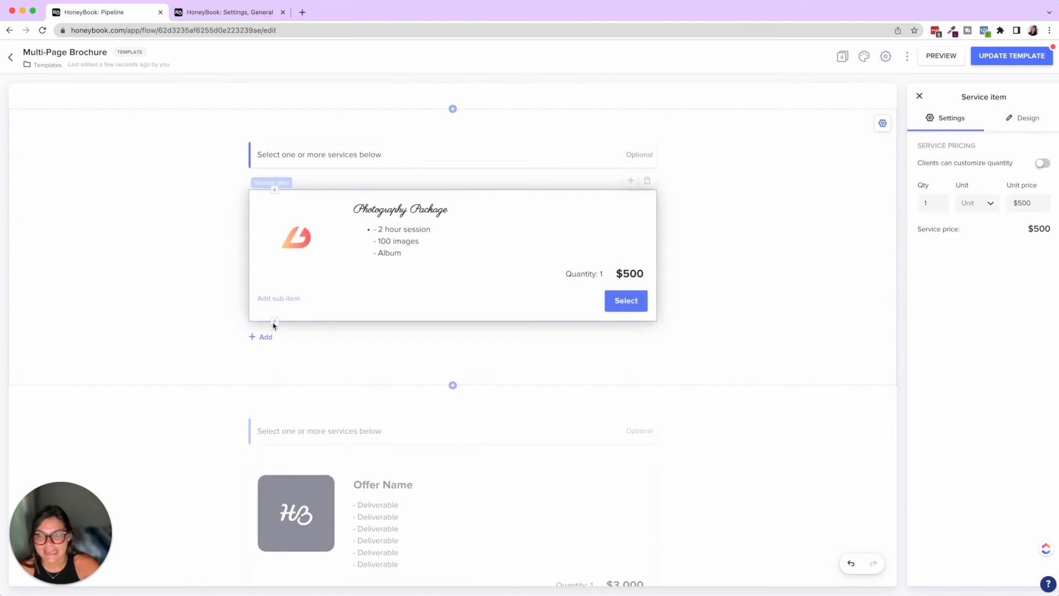
pyautogui.click(266, 357)
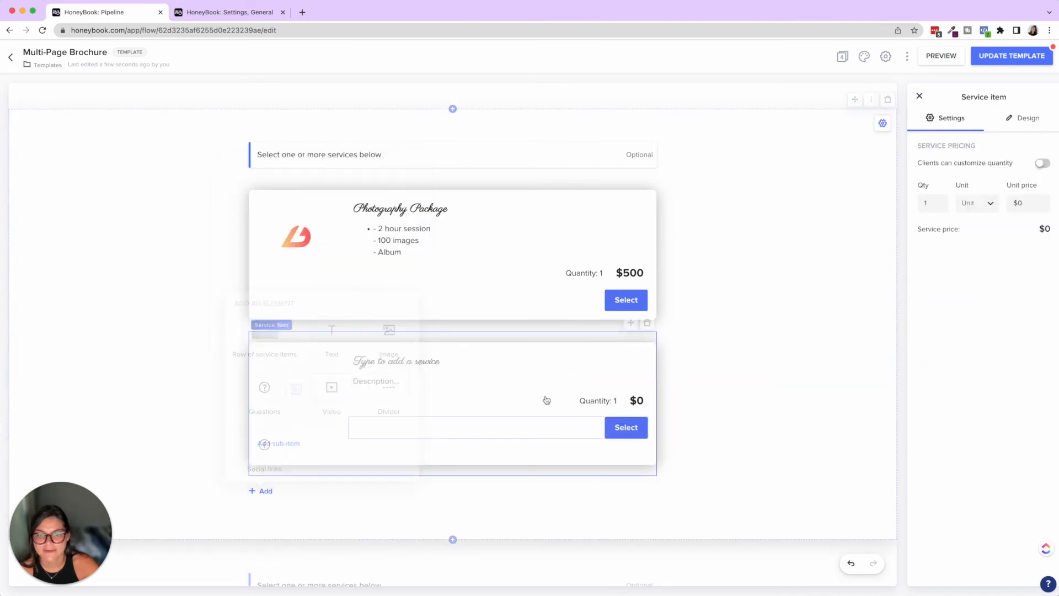
pyautogui.click(546, 400)
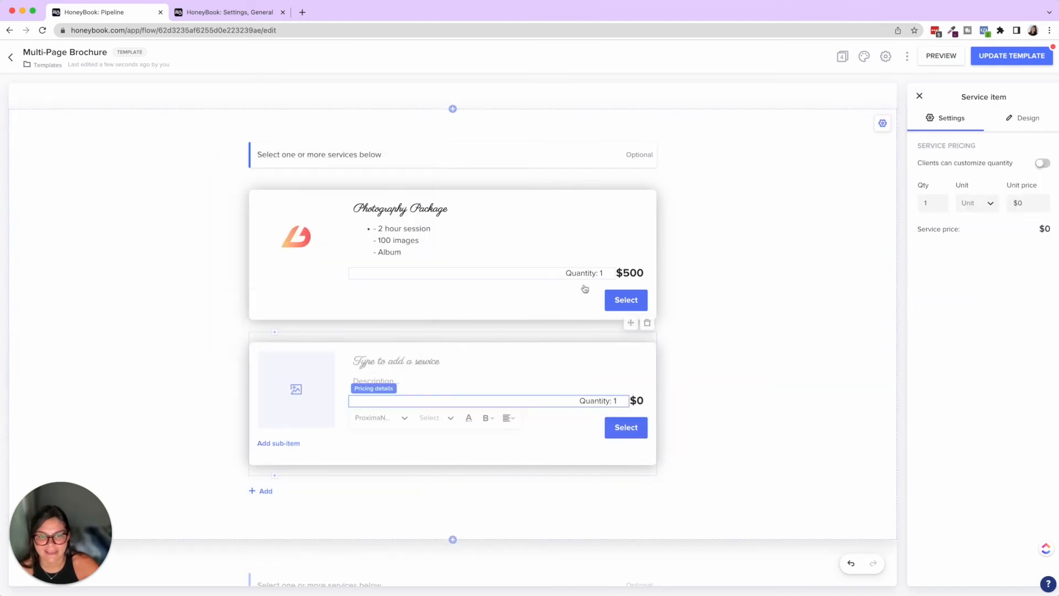
# Step: Review which elements can be inserted between the Photography Package and the blank service item, without adding one
pyautogui.scroll(-2, 722, 325)
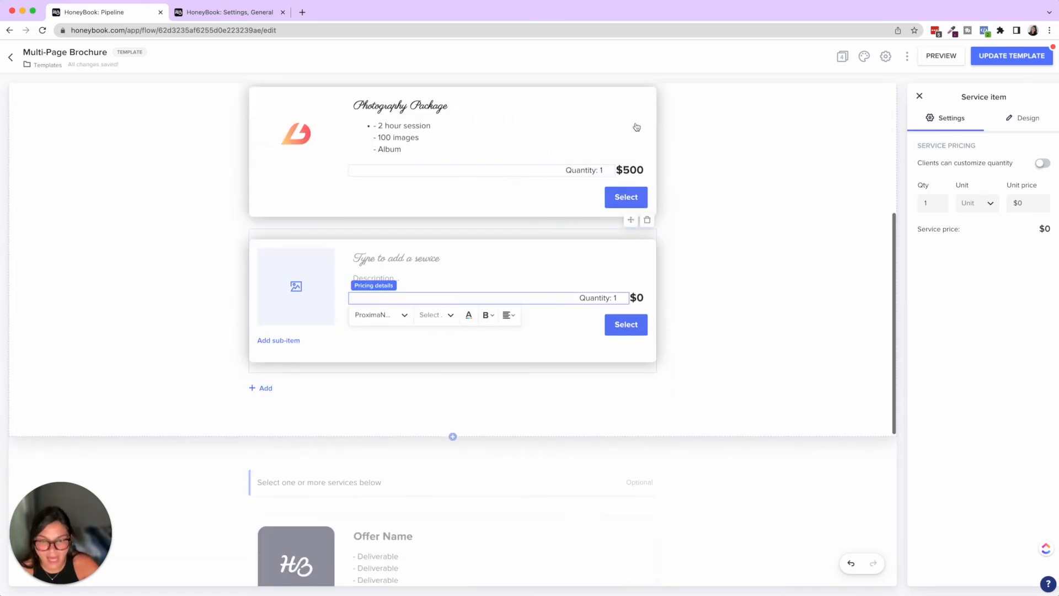
pyautogui.scroll(3, 634, 126)
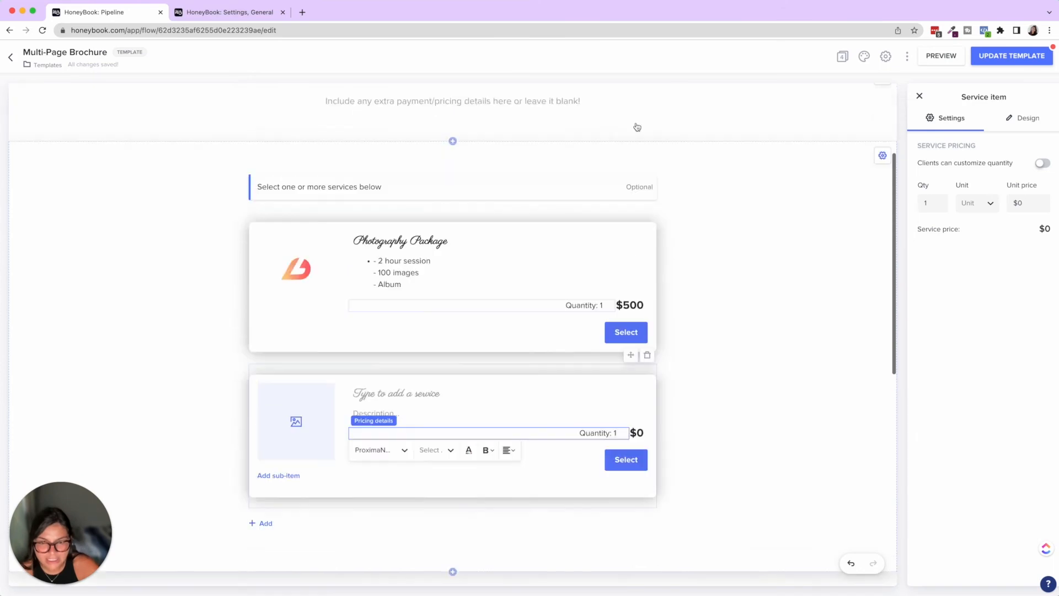
pyautogui.click(281, 342)
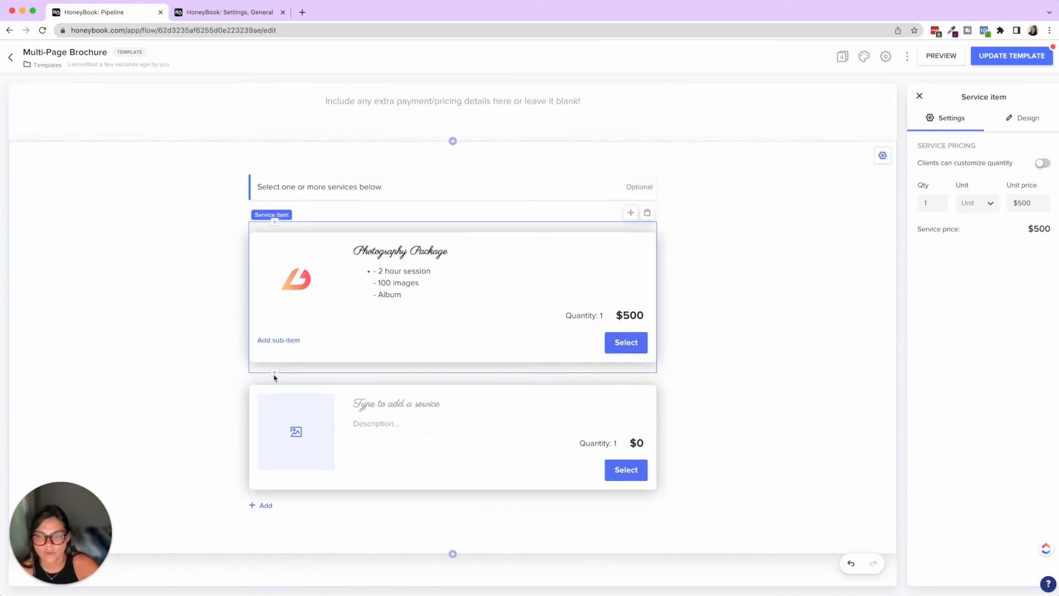
pyautogui.click(274, 373)
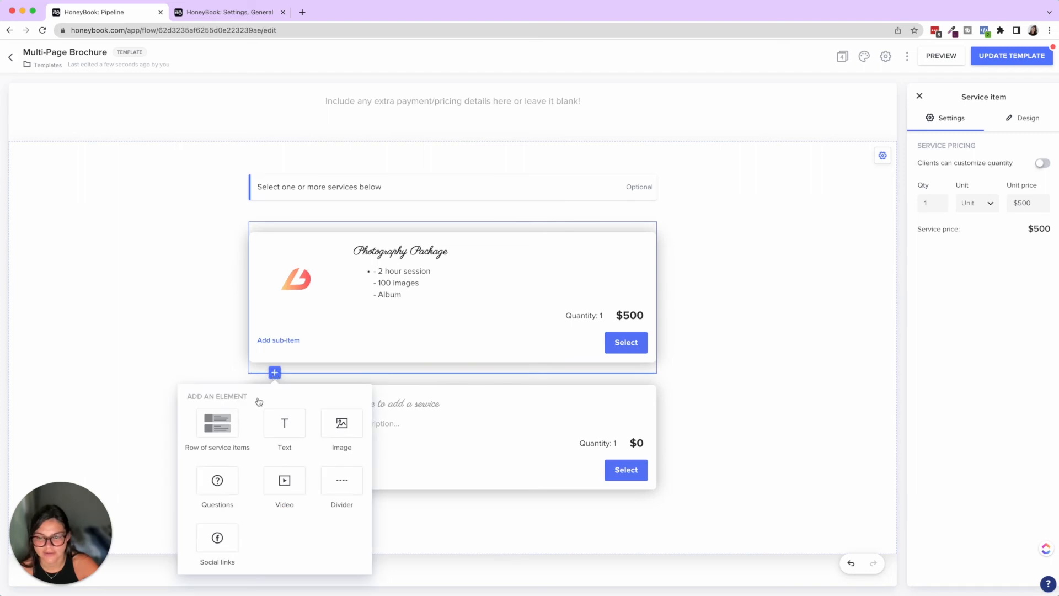
pyautogui.click(188, 317)
pyautogui.scroll(-1, 536, 409)
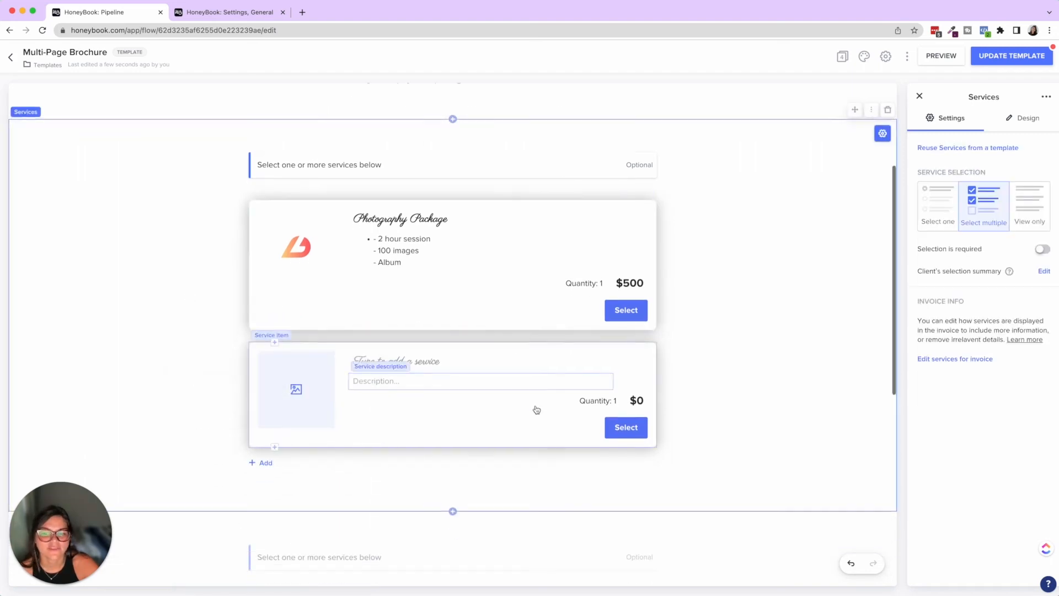
# Step: Hide the image on all service items in the Photography Package's services block
pyautogui.scroll(-3, 536, 410)
pyautogui.click(637, 236)
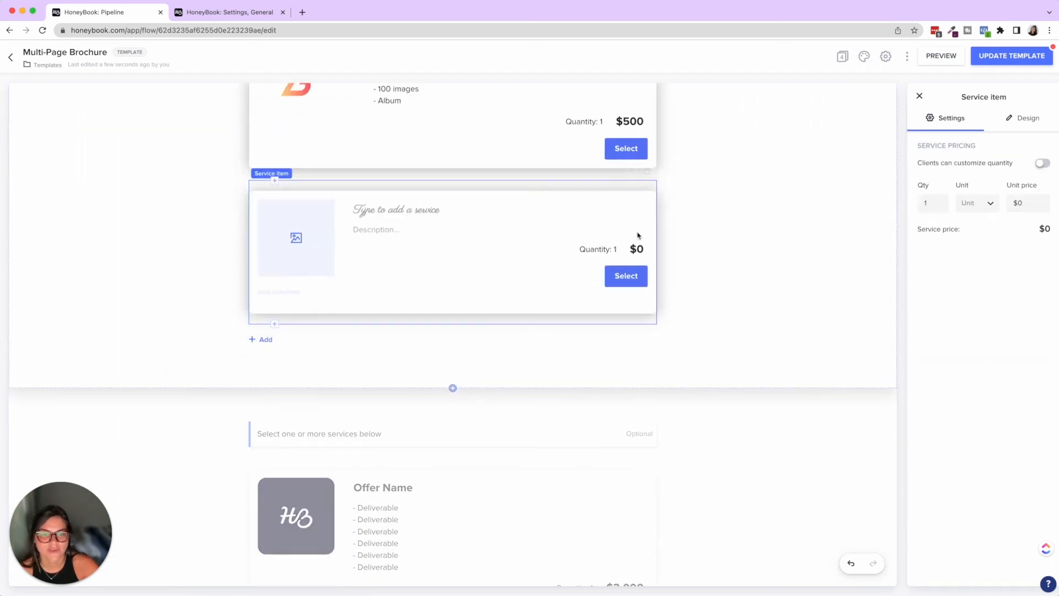
pyautogui.click(1028, 125)
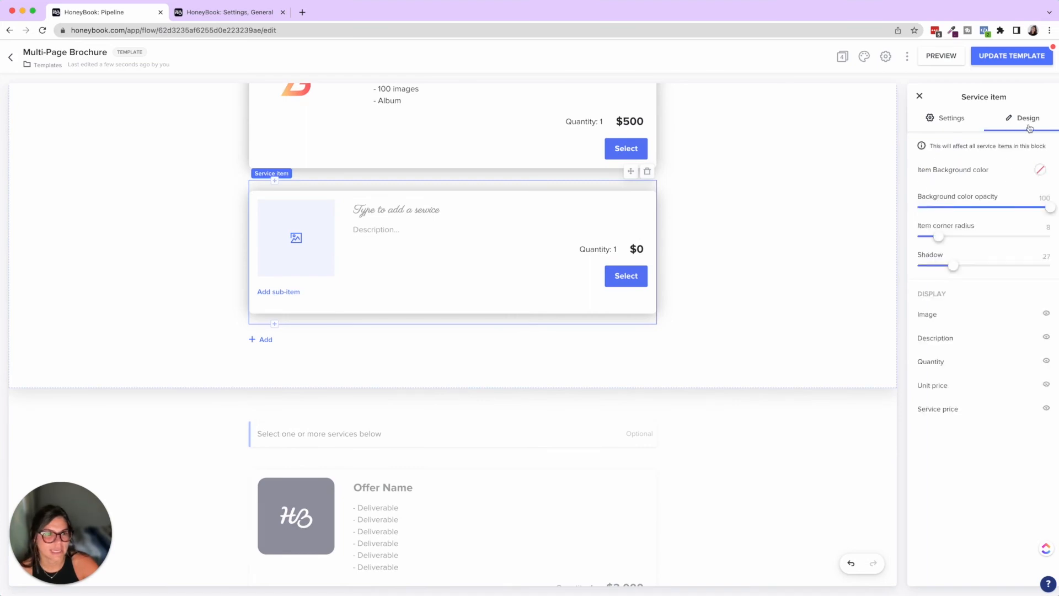
pyautogui.click(1046, 314)
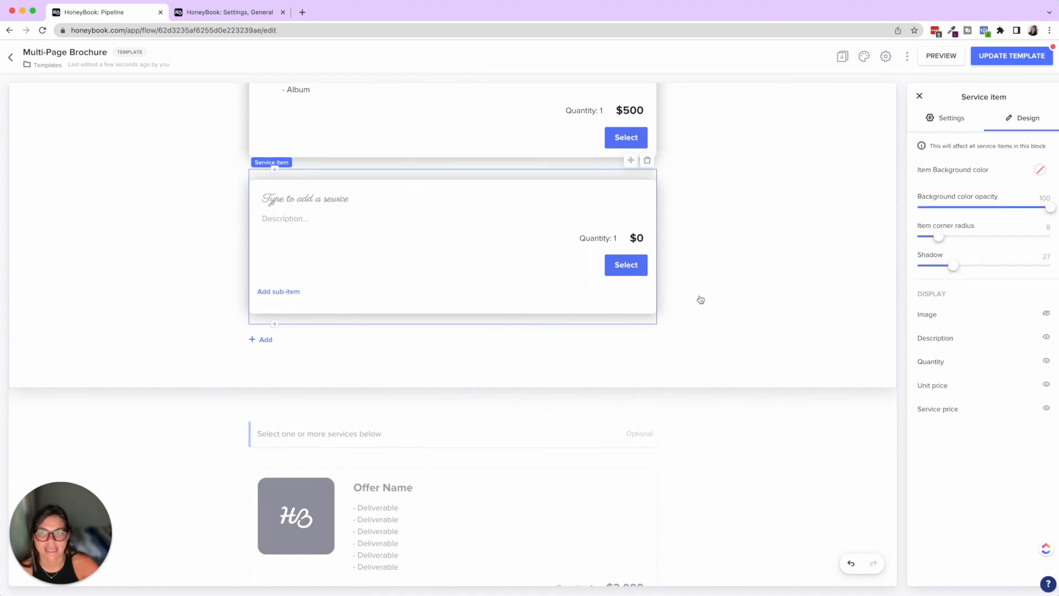
pyautogui.scroll(5, 644, 295)
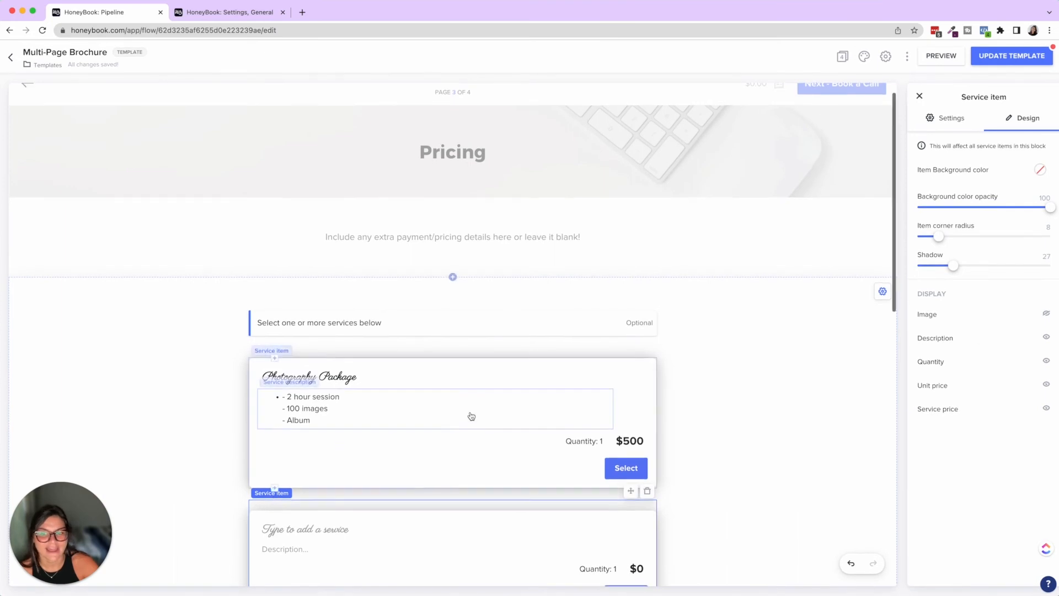
pyautogui.scroll(-3, 852, 334)
pyautogui.click(1045, 315)
pyautogui.click(1045, 316)
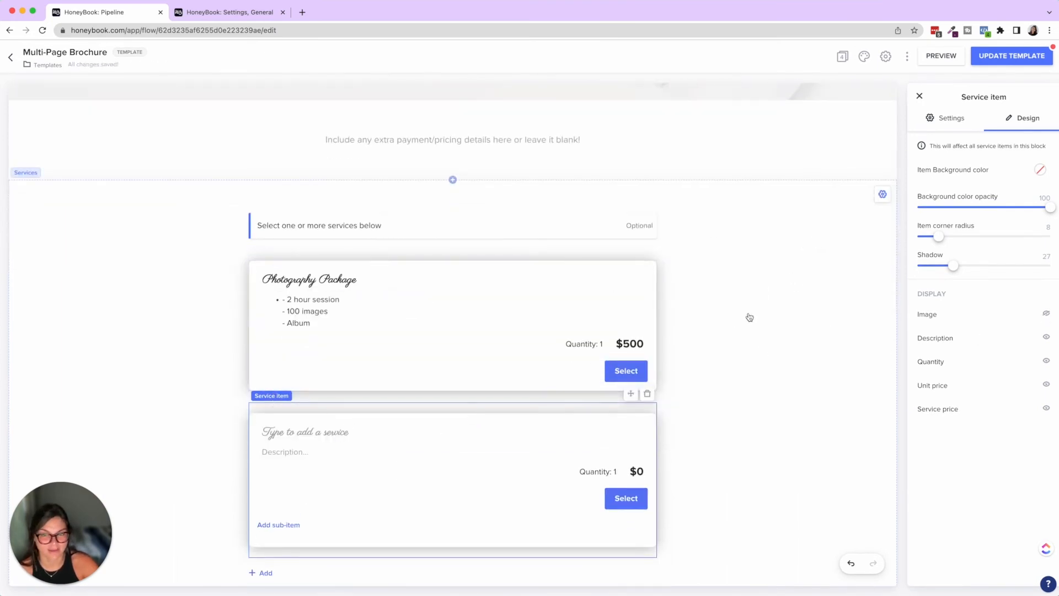
# Step: Insert a text-only content block between the two services blocks, and delete it again
pyautogui.scroll(-3, 747, 314)
pyautogui.scroll(-5, 749, 317)
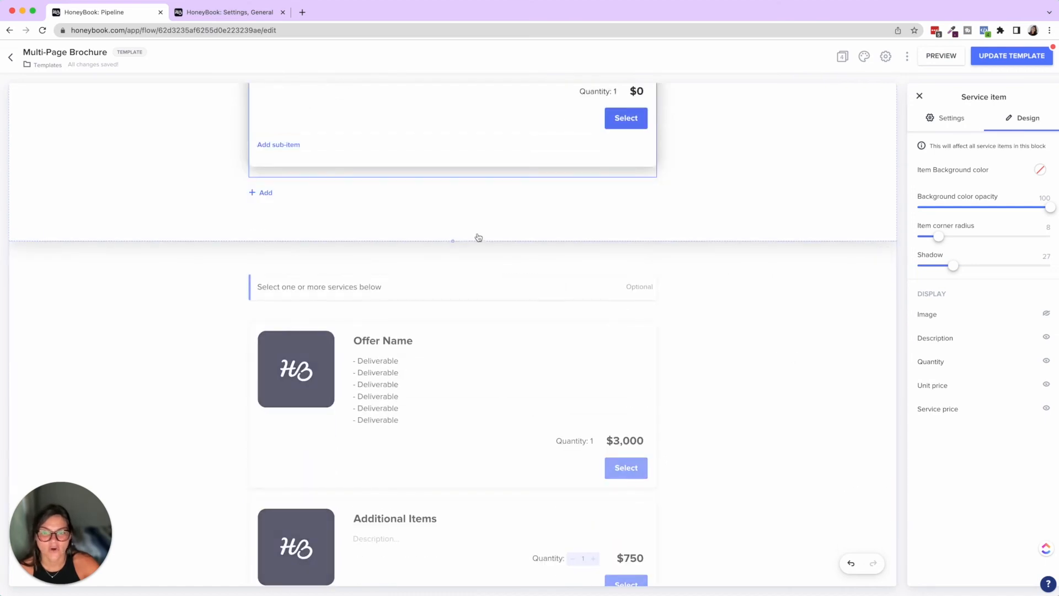
pyautogui.click(453, 242)
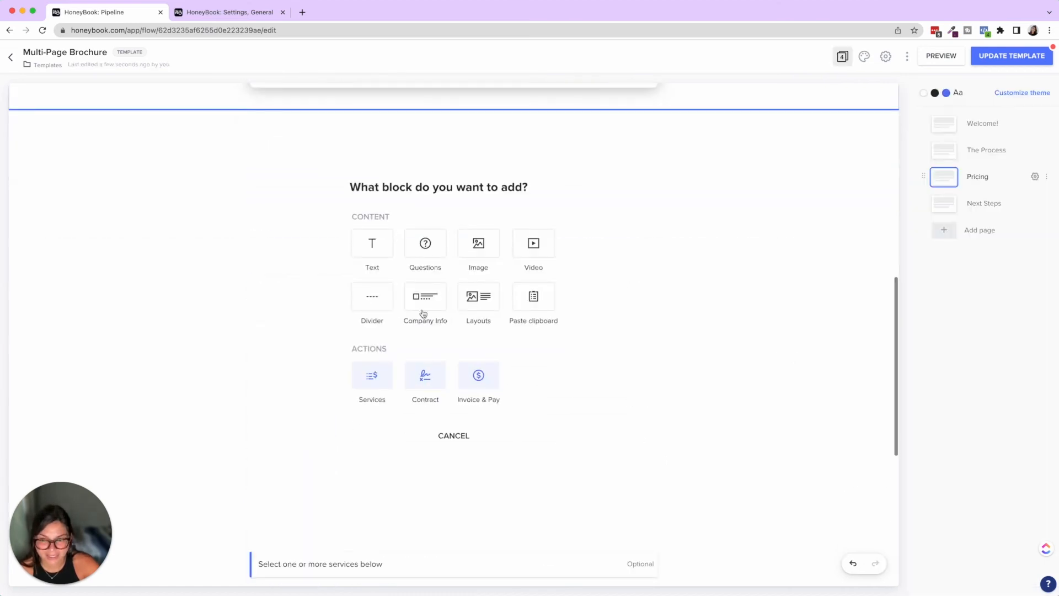
pyautogui.scroll(-3, 849, 128)
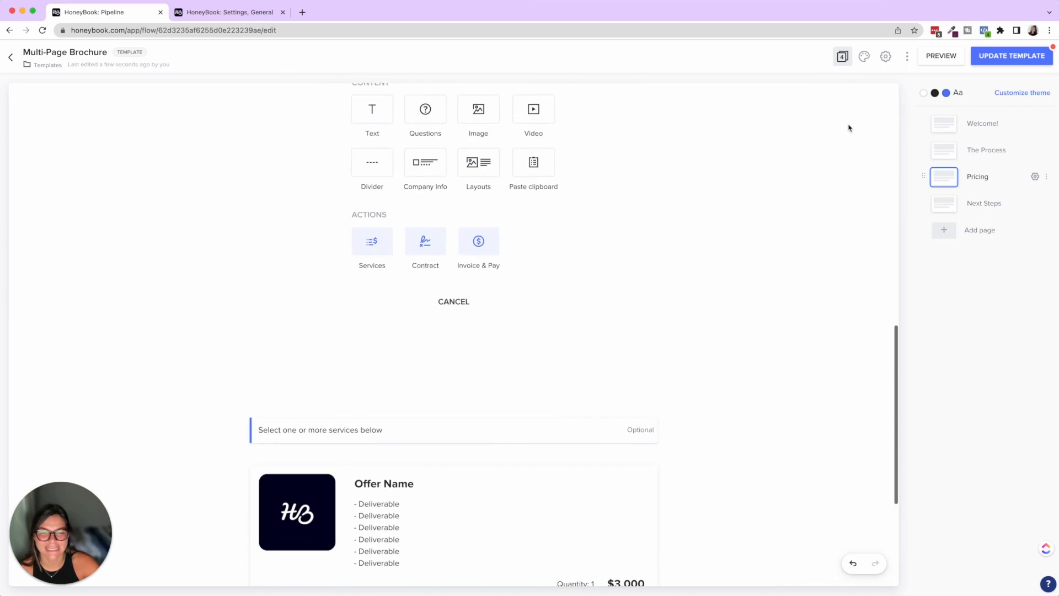
pyautogui.scroll(6, 849, 130)
pyautogui.scroll(-10, 848, 132)
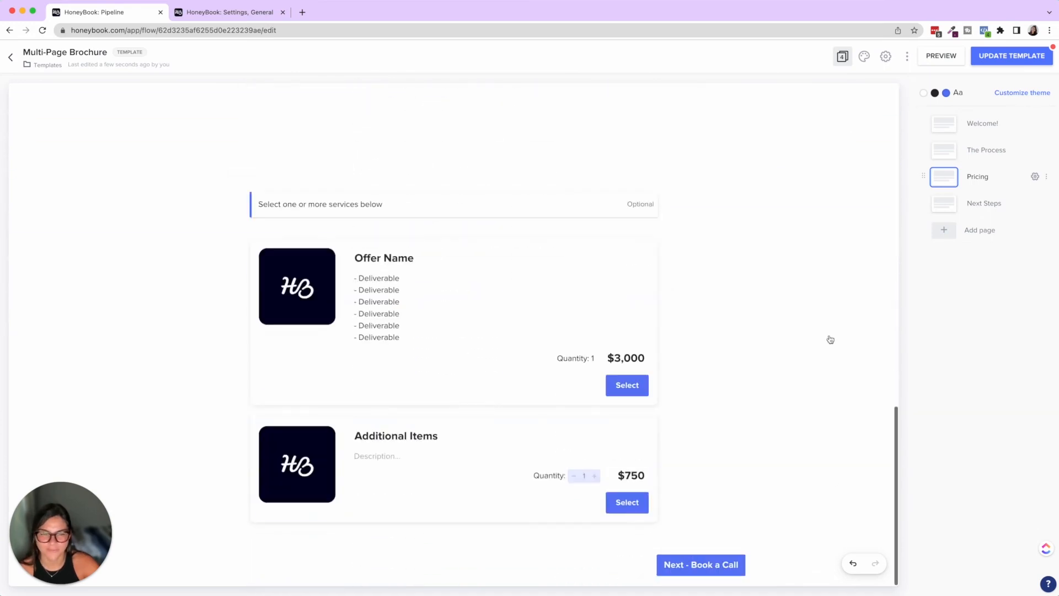
pyautogui.scroll(5, 791, 255)
pyautogui.scroll(4, 793, 243)
pyautogui.click(372, 358)
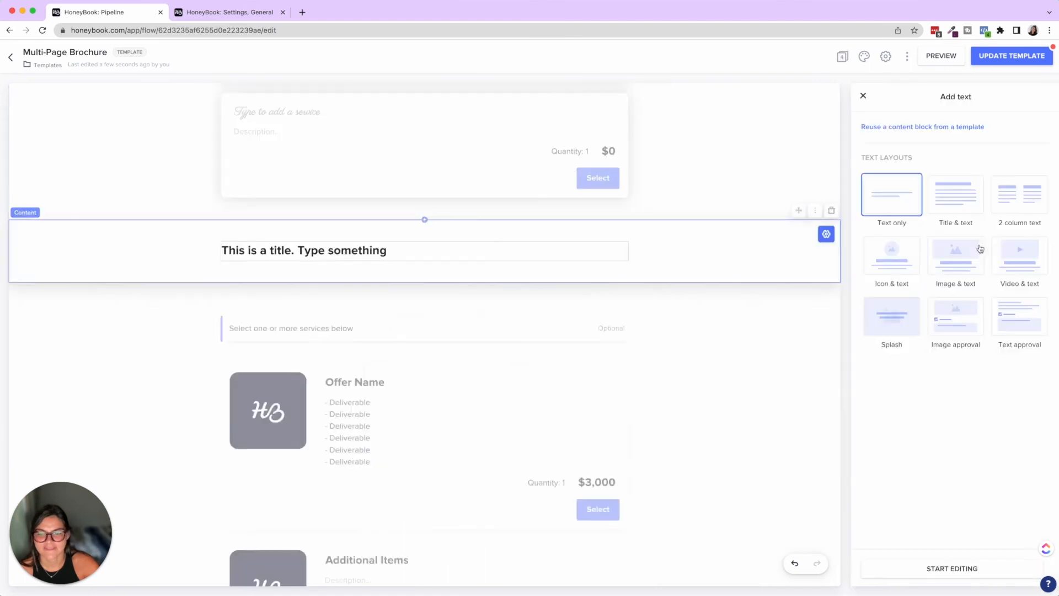
pyautogui.click(831, 210)
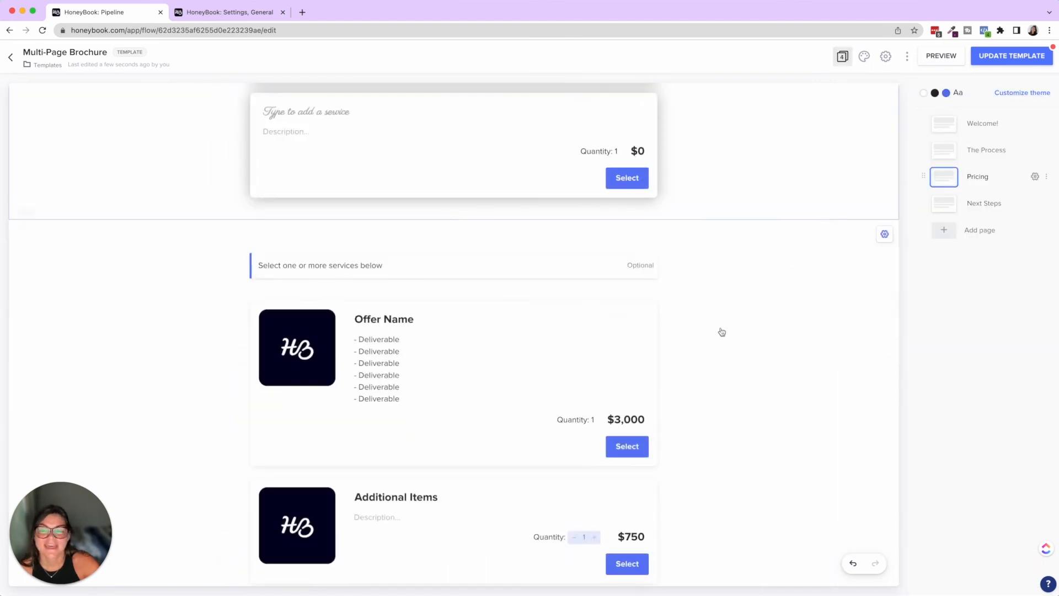
# Step: Compare the two-column layout for the services block containing Offer Name and Additional Items, and choose 3 columns
pyautogui.click(742, 309)
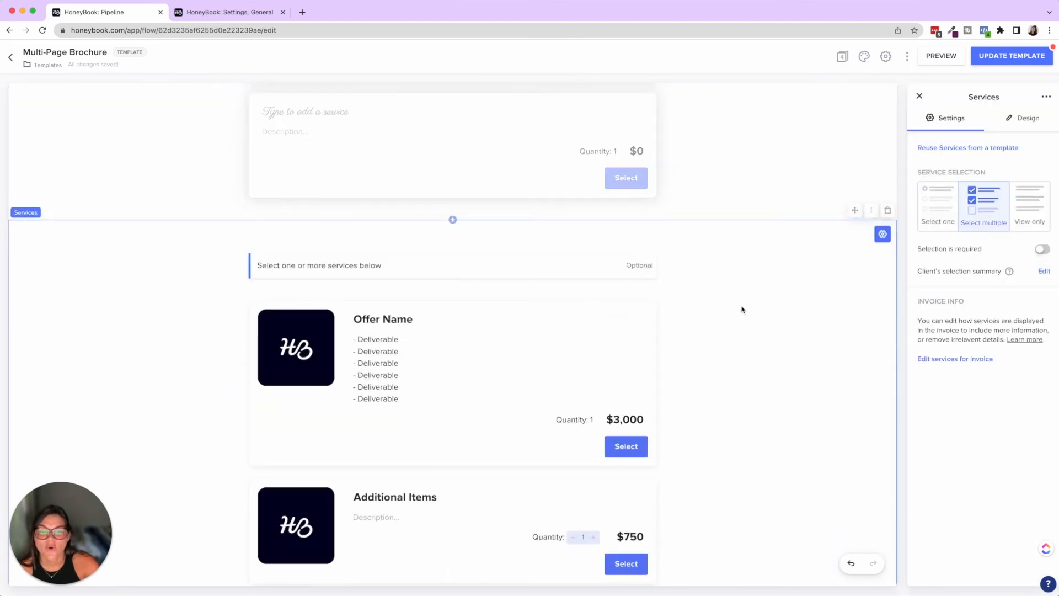
pyautogui.click(1020, 128)
pyautogui.scroll(2, 562, 257)
pyautogui.scroll(6, 565, 287)
pyautogui.scroll(-9, 598, 258)
pyautogui.scroll(5, 364, 303)
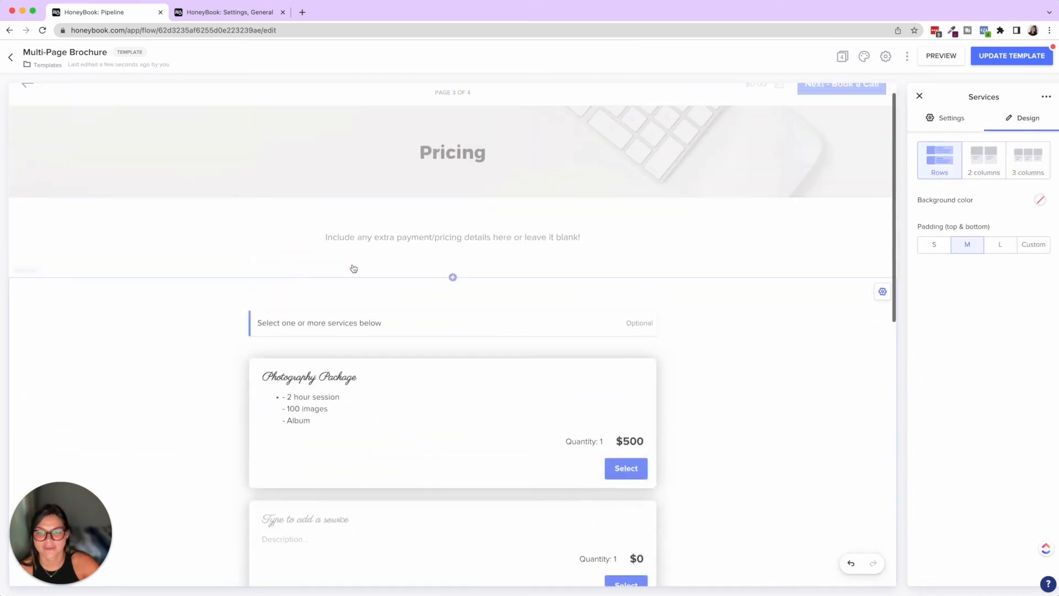
pyautogui.scroll(-8, 331, 431)
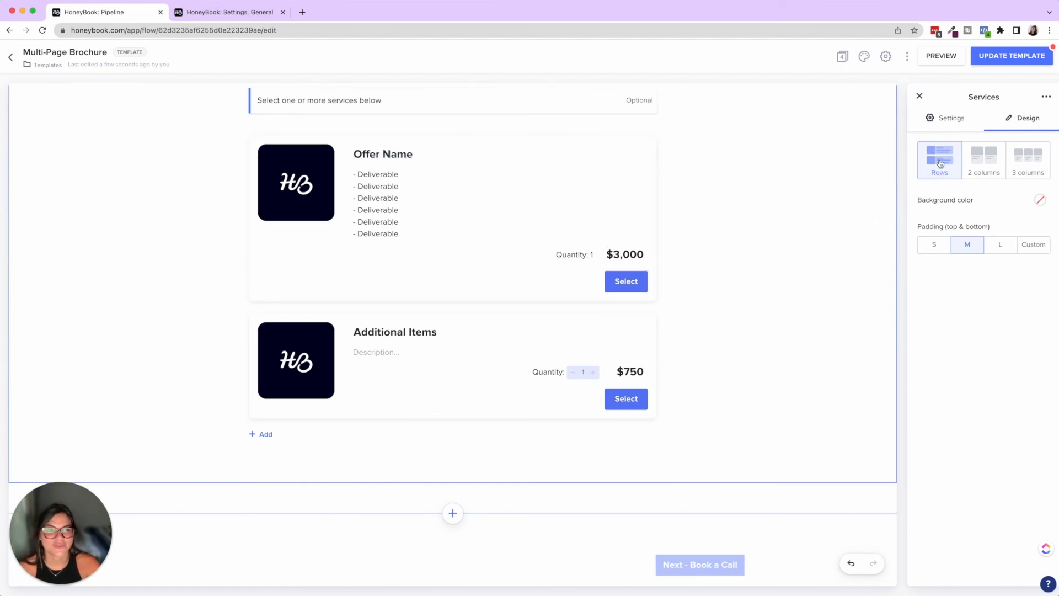
pyautogui.click(986, 168)
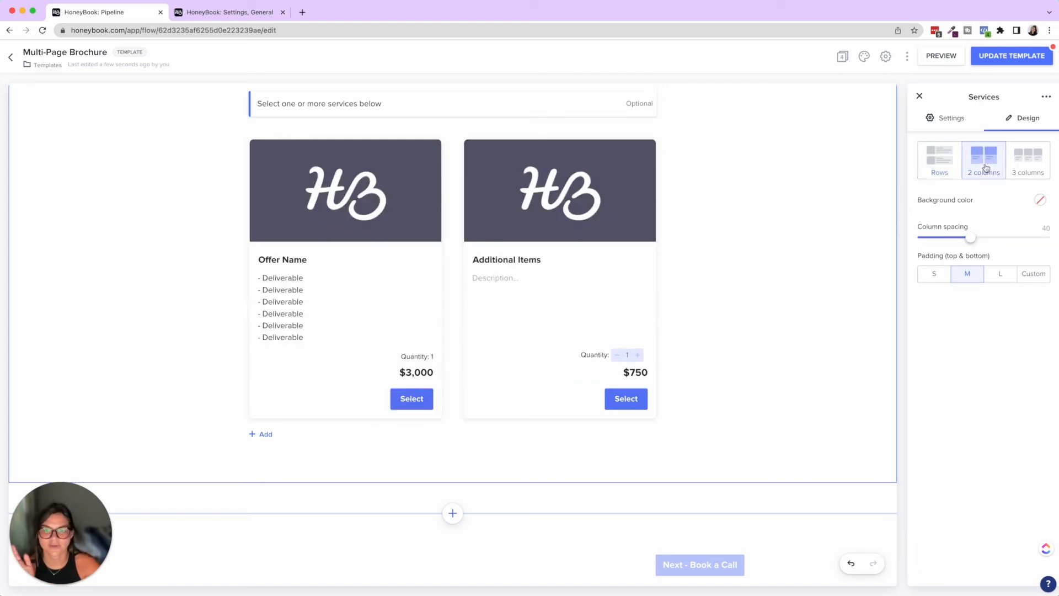
pyautogui.click(1037, 172)
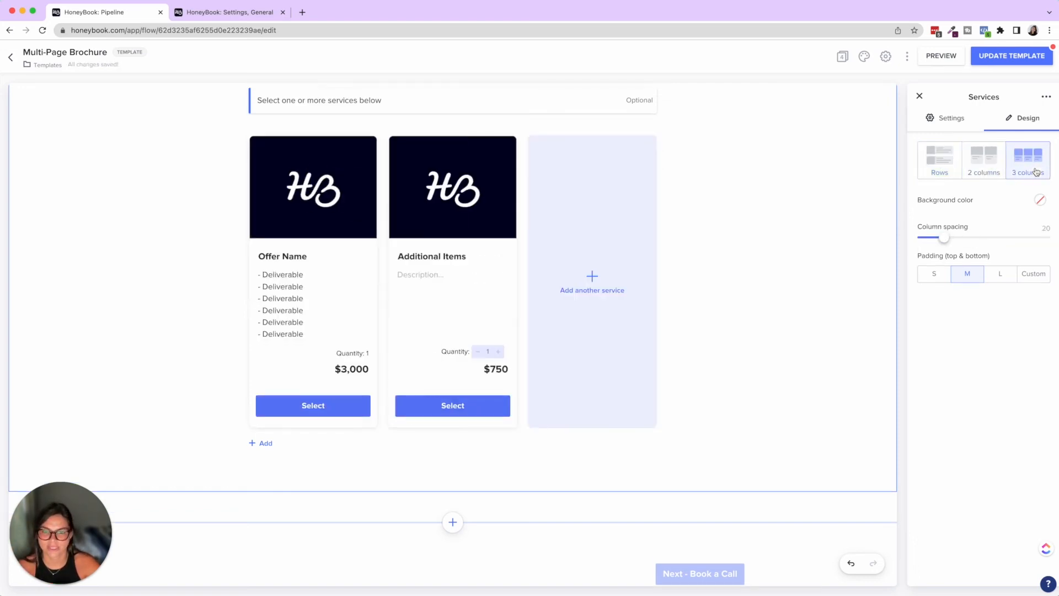
# Step: Try the blue theme color as the three-column services block's background, and restore the transparent background
pyautogui.click(1041, 200)
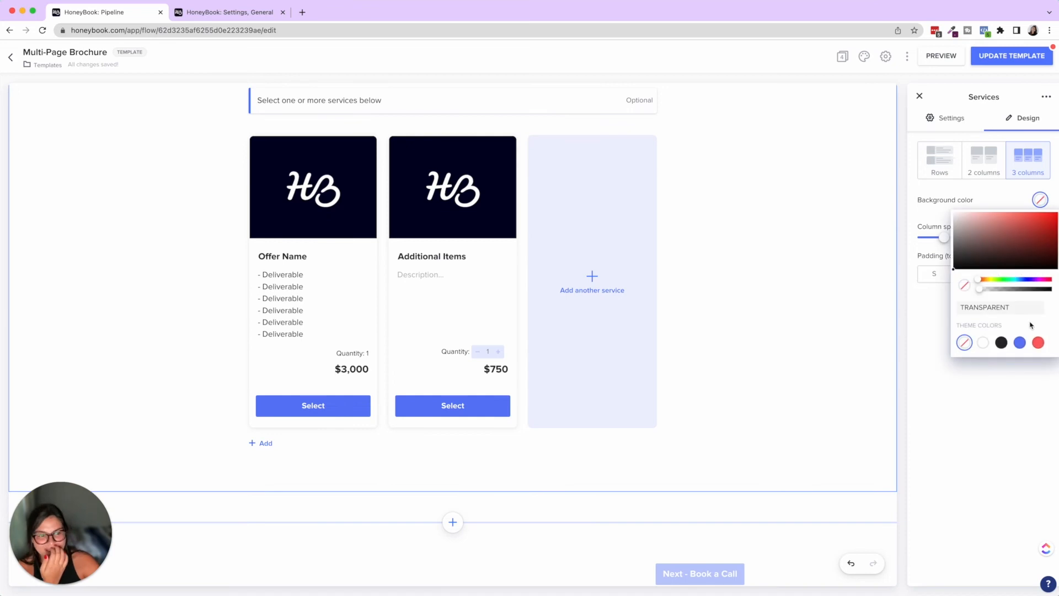
pyautogui.click(1021, 343)
pyautogui.click(967, 346)
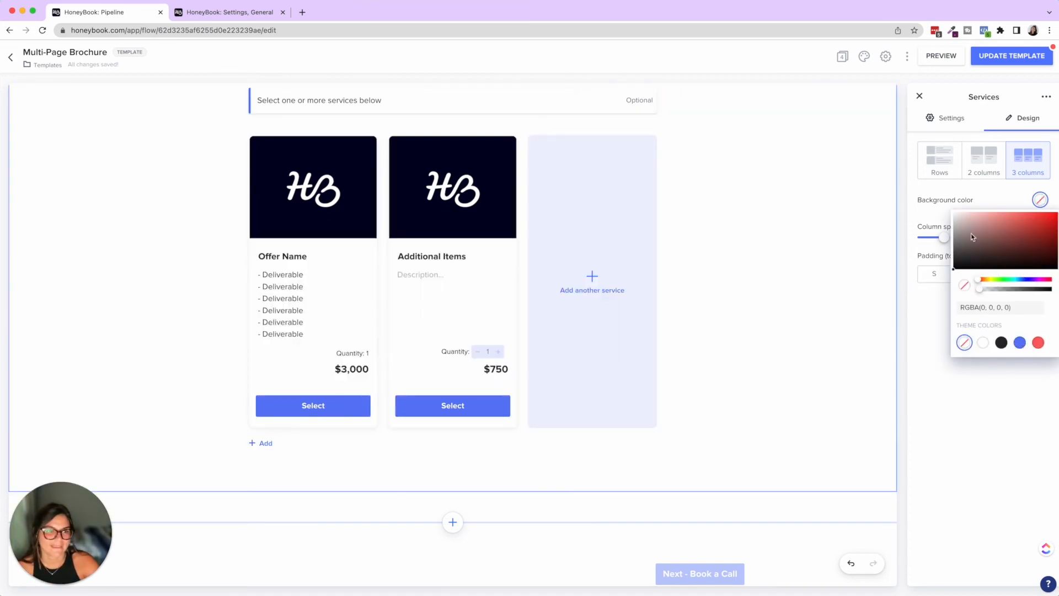
pyautogui.click(932, 294)
# Step: Set the services block's column spacing to 40, compare the padding sizes, and choose Custom padding
pyautogui.moveTo(949, 242); pyautogui.dragTo(985, 238)
pyautogui.click(939, 278)
pyautogui.click(969, 274)
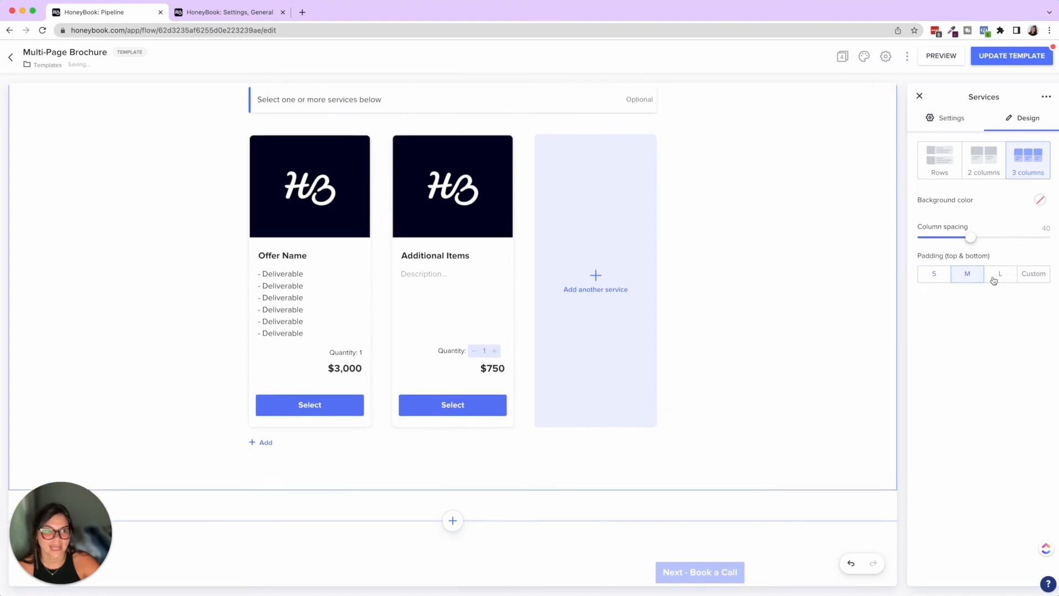
pyautogui.click(1000, 275)
pyautogui.click(1033, 274)
# Step: Review the services block's copy, paste and move options, check the Photography Package item's settings, and close them
pyautogui.click(1046, 98)
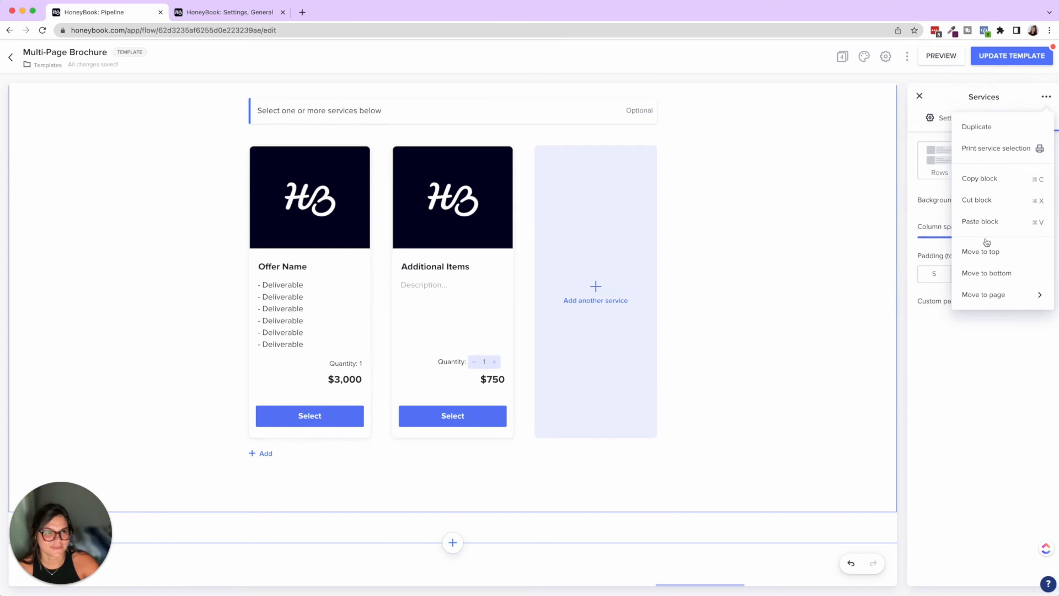
pyautogui.click(981, 221)
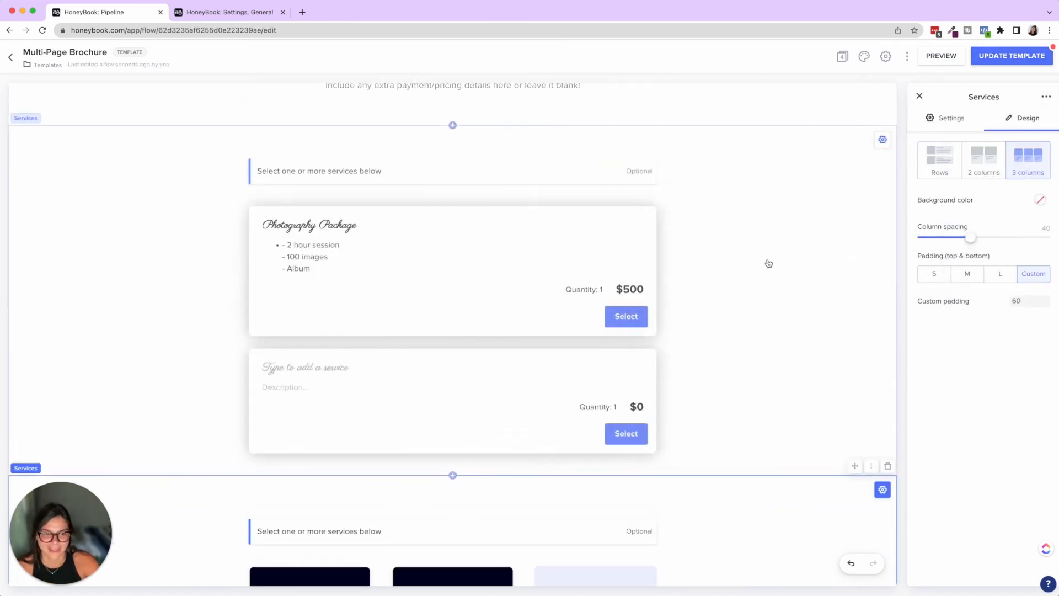
pyautogui.click(607, 241)
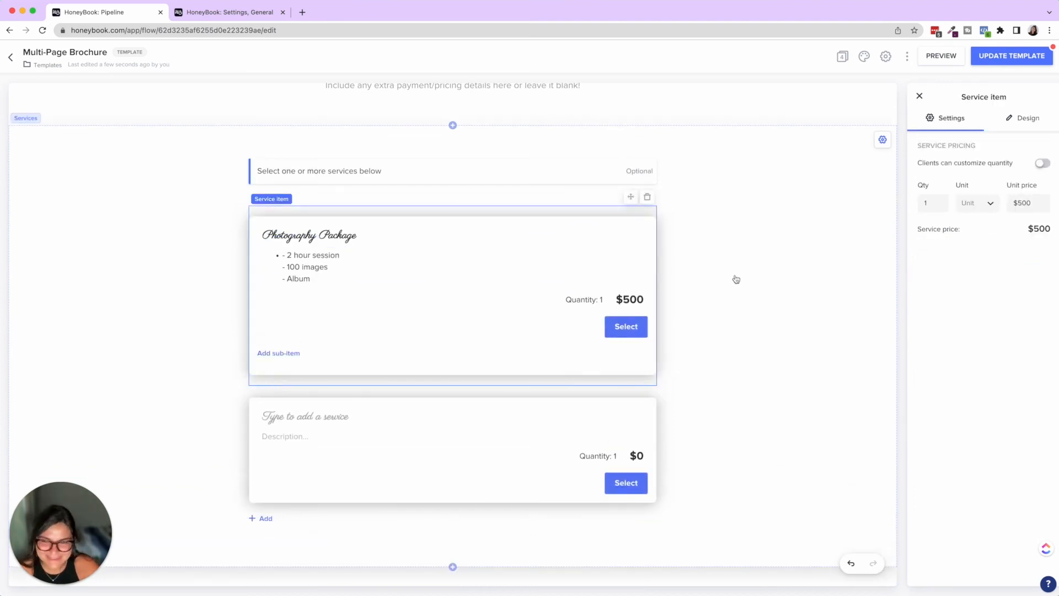
pyautogui.click(920, 96)
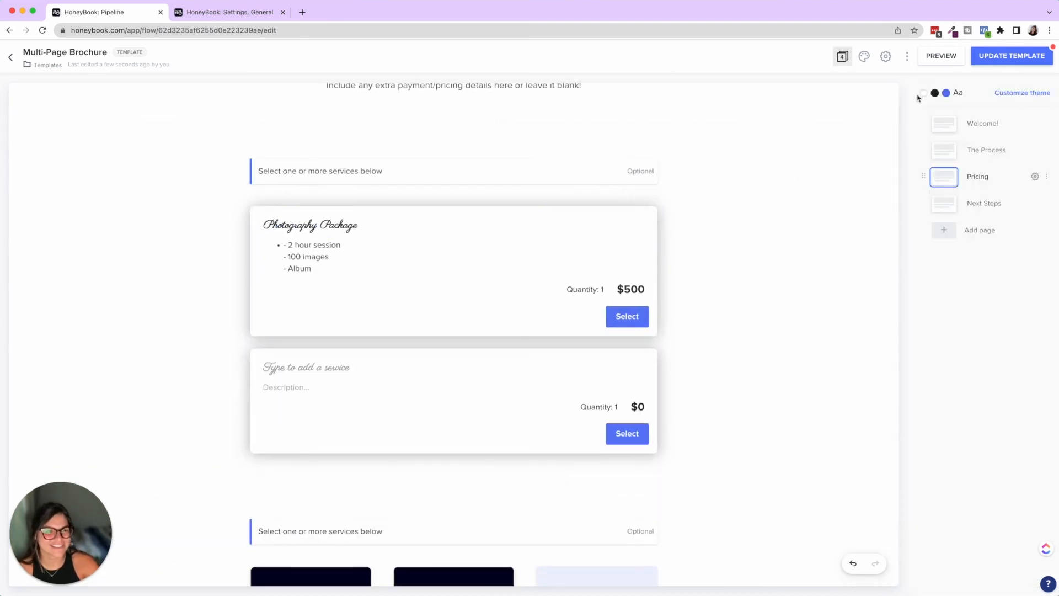
# Step: Open the Next Steps page and select the BOOK A ZOOM CONSULT CALL text to inspect its link
pyautogui.click(971, 205)
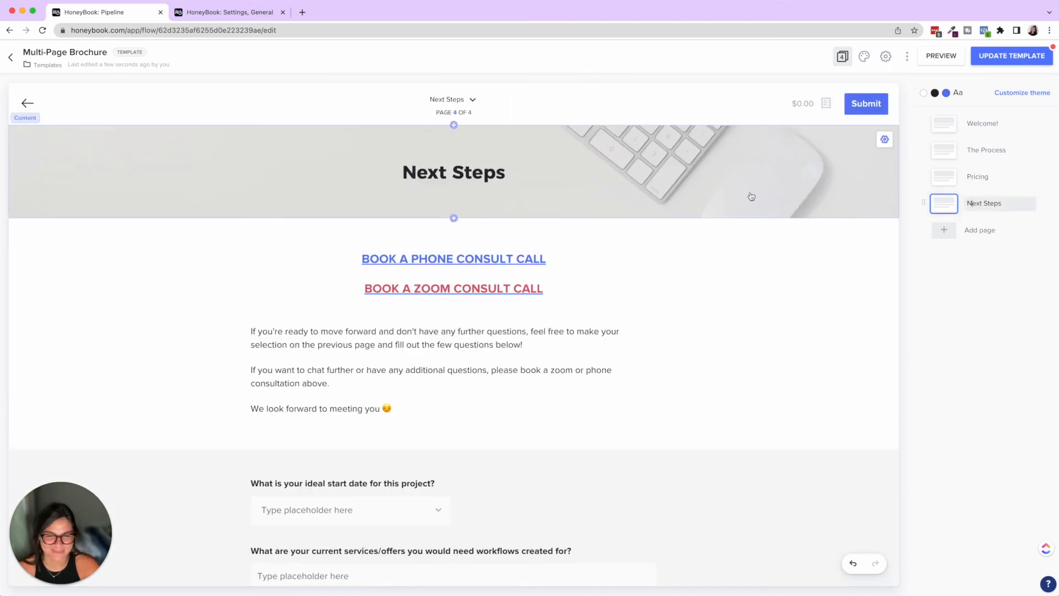
pyautogui.click(811, 295)
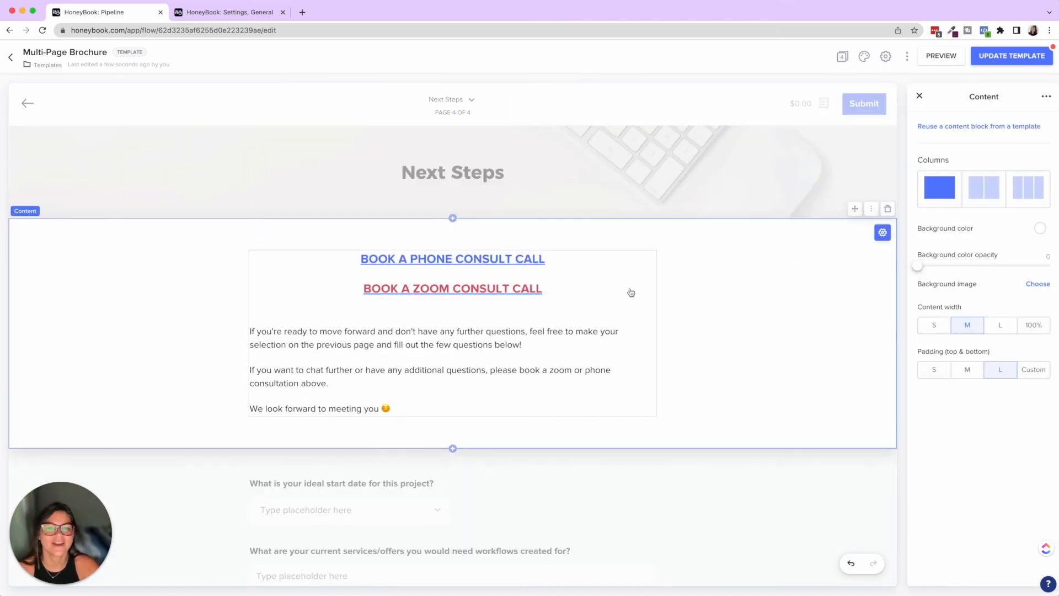
pyautogui.click(539, 292)
pyautogui.moveTo(542, 299); pyautogui.dragTo(353, 298)
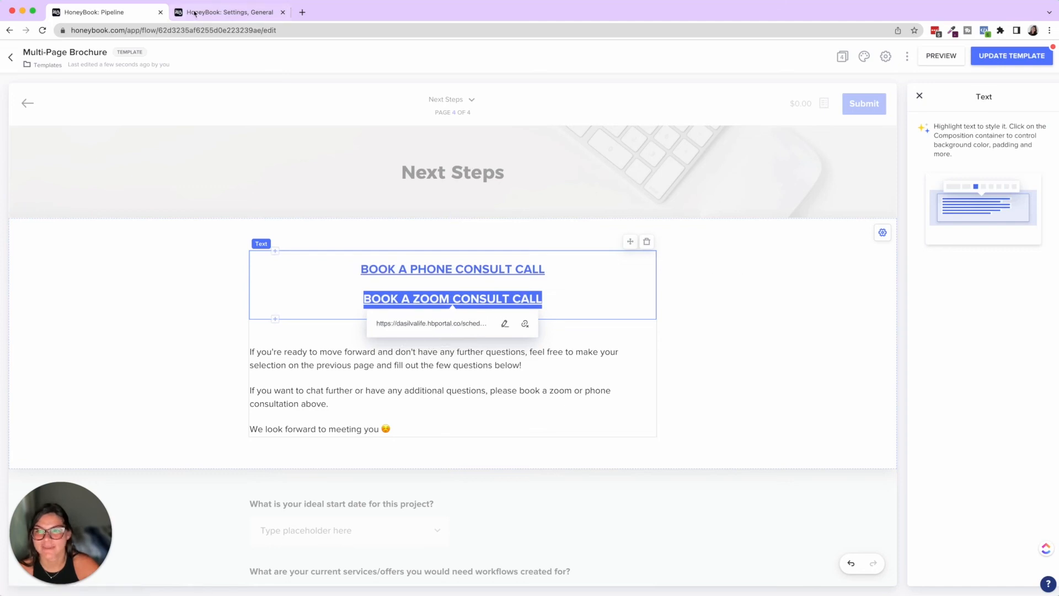
# Step: Switch to the HoneyBook templates tab, locate the Scheduling tool, and return to the brochure's consult call content block
pyautogui.click(233, 15)
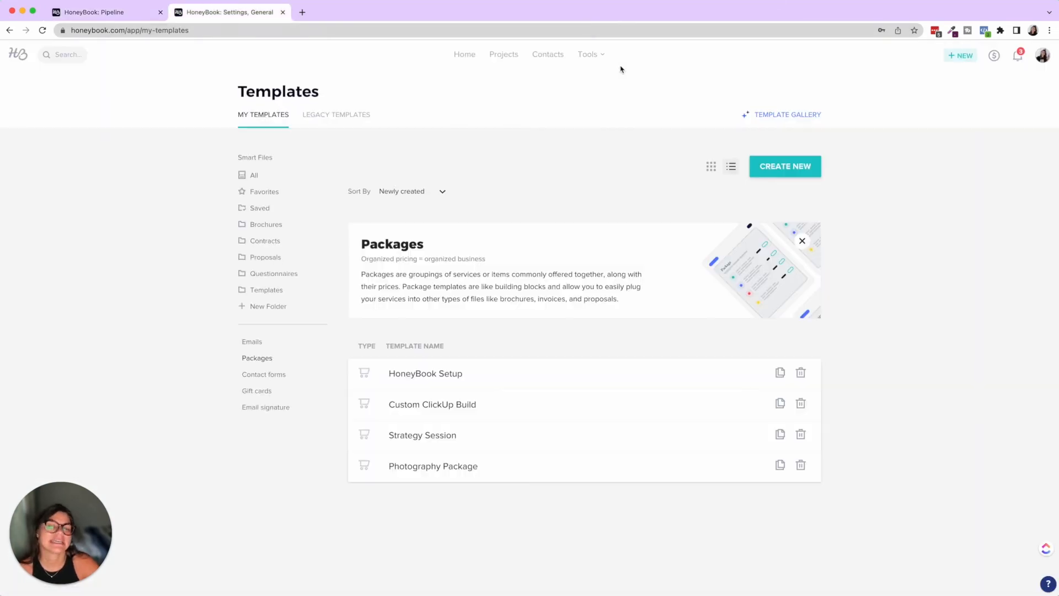
pyautogui.moveTo(597, 59)
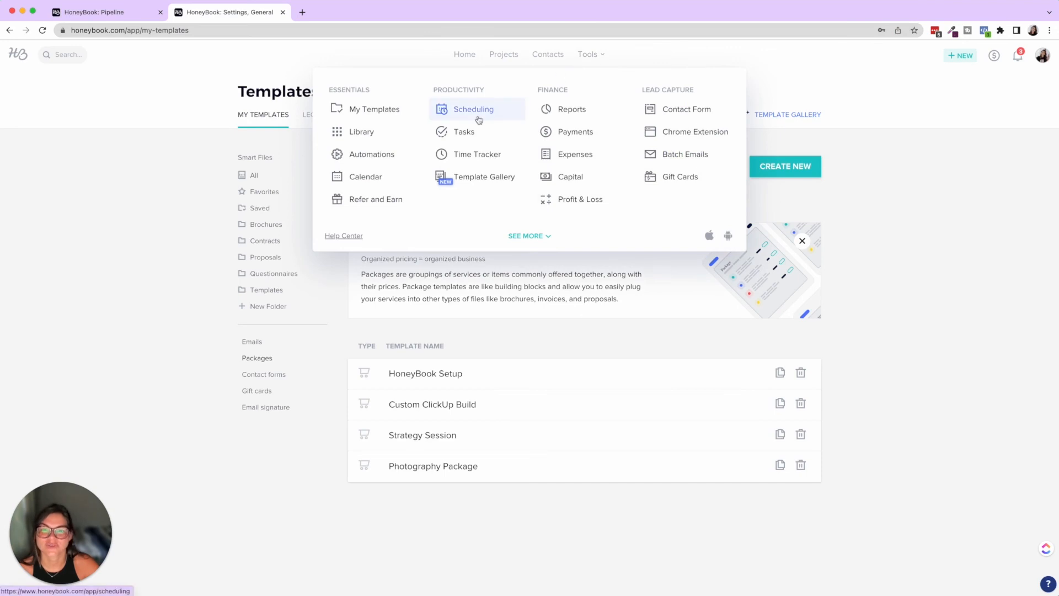
pyautogui.click(135, 14)
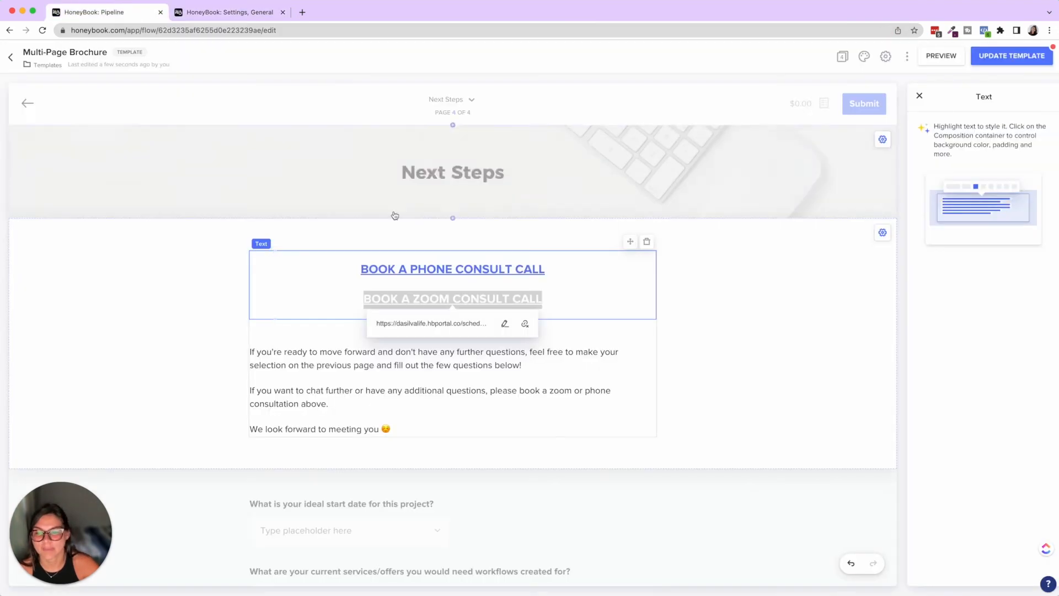
pyautogui.click(740, 290)
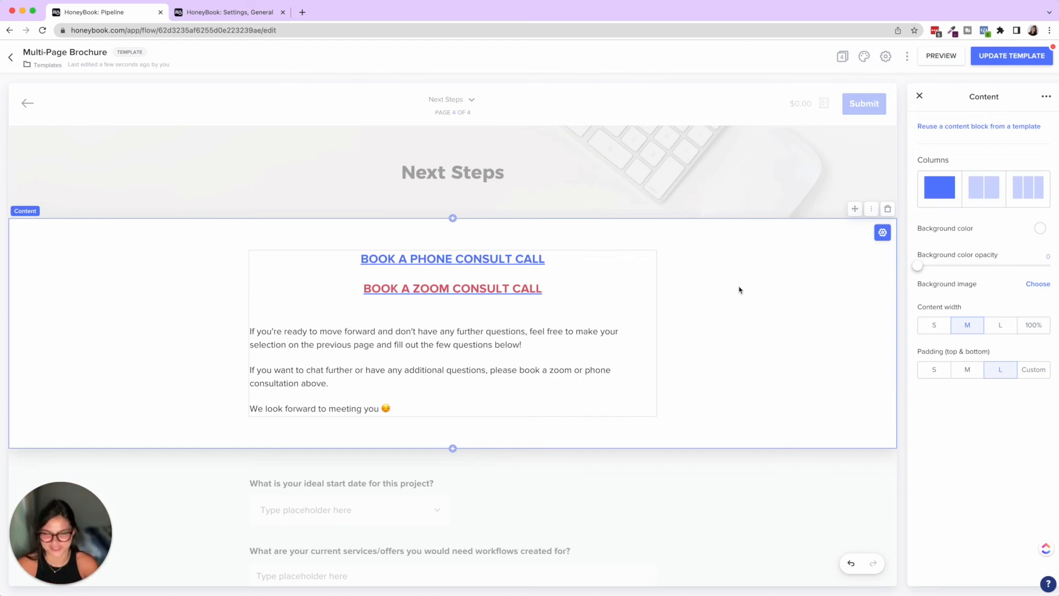
# Step: Review the Next Steps questions and the elements available above the ideal start date question, without adding one
pyautogui.scroll(-1, 659, 295)
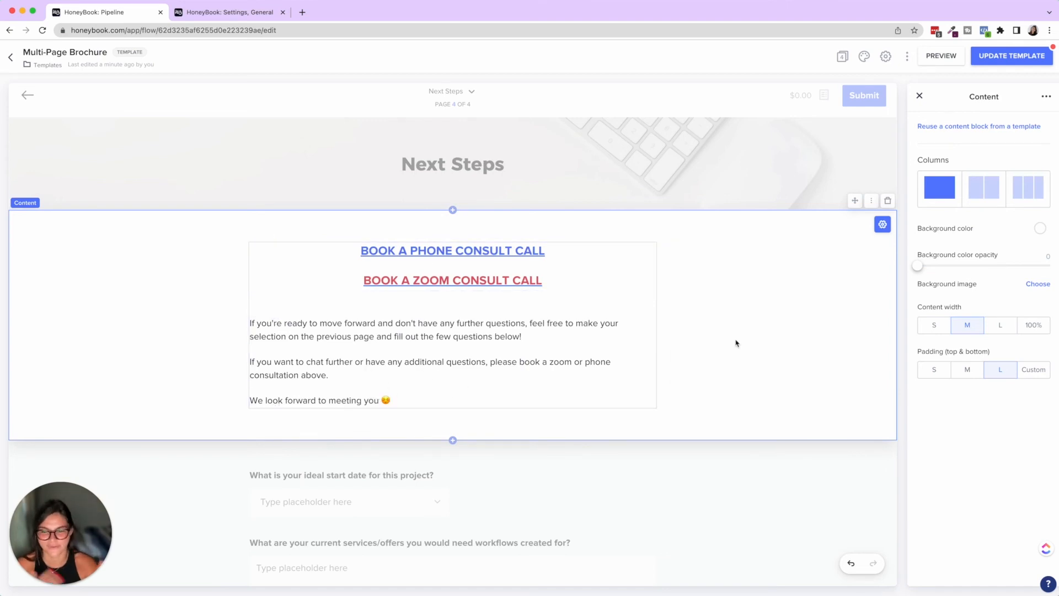
pyautogui.scroll(-3, 674, 460)
pyautogui.scroll(3, 674, 460)
pyautogui.click(677, 457)
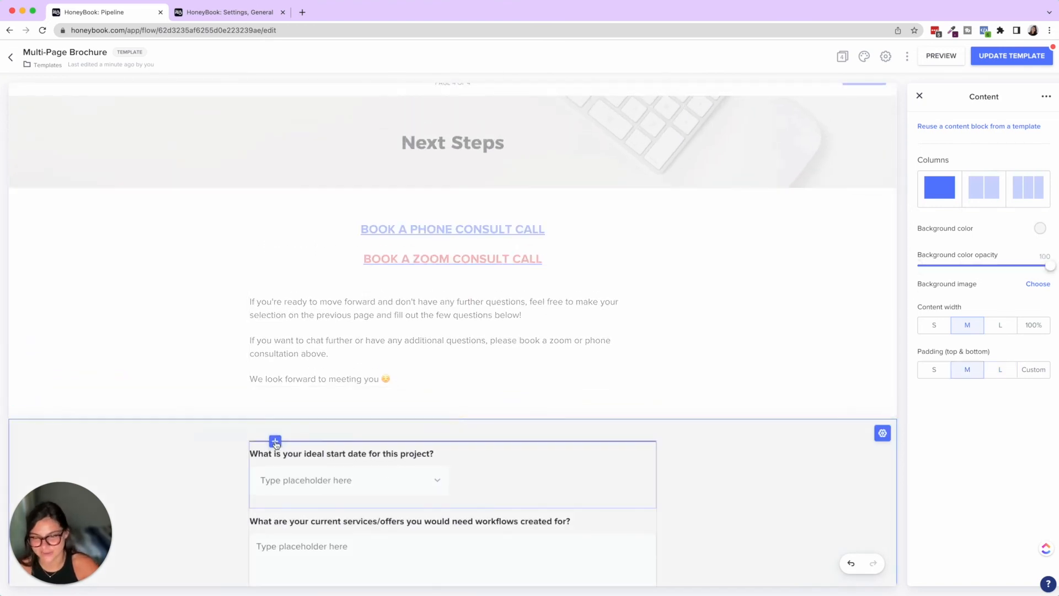
pyautogui.click(275, 441)
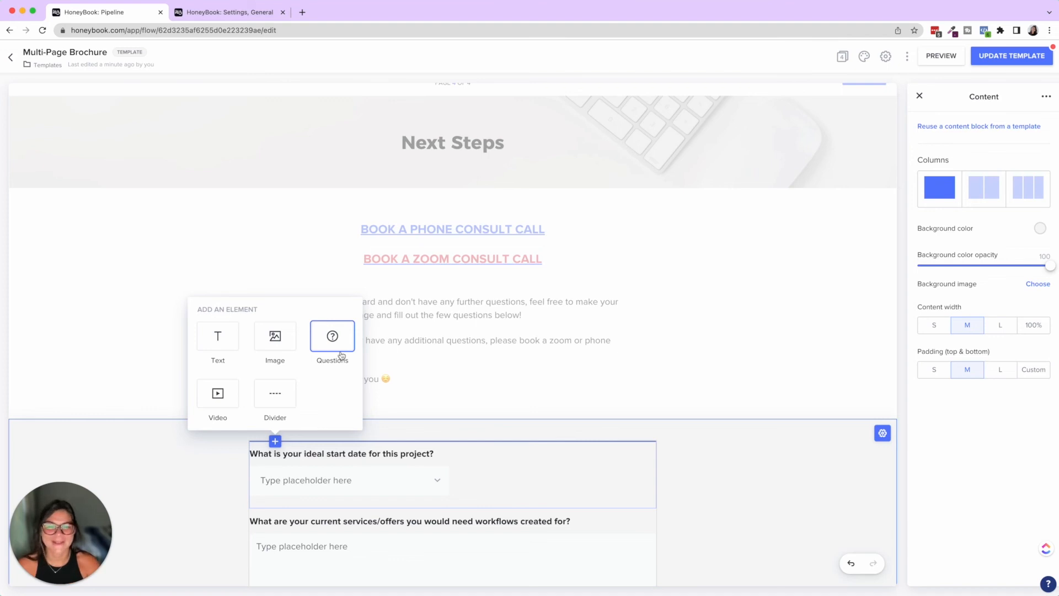
pyautogui.click(823, 255)
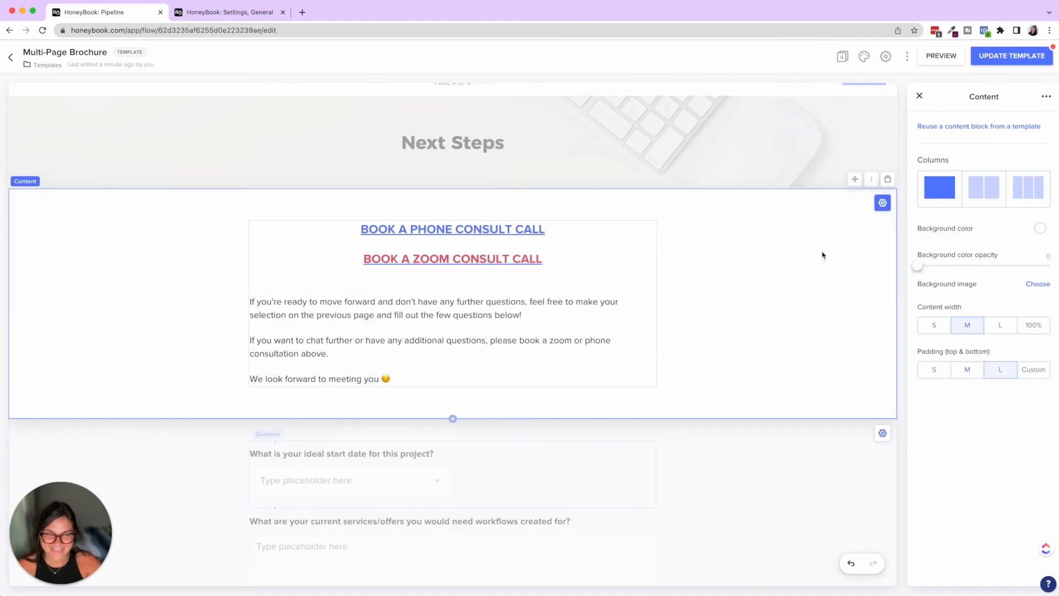
pyautogui.scroll(1, 823, 256)
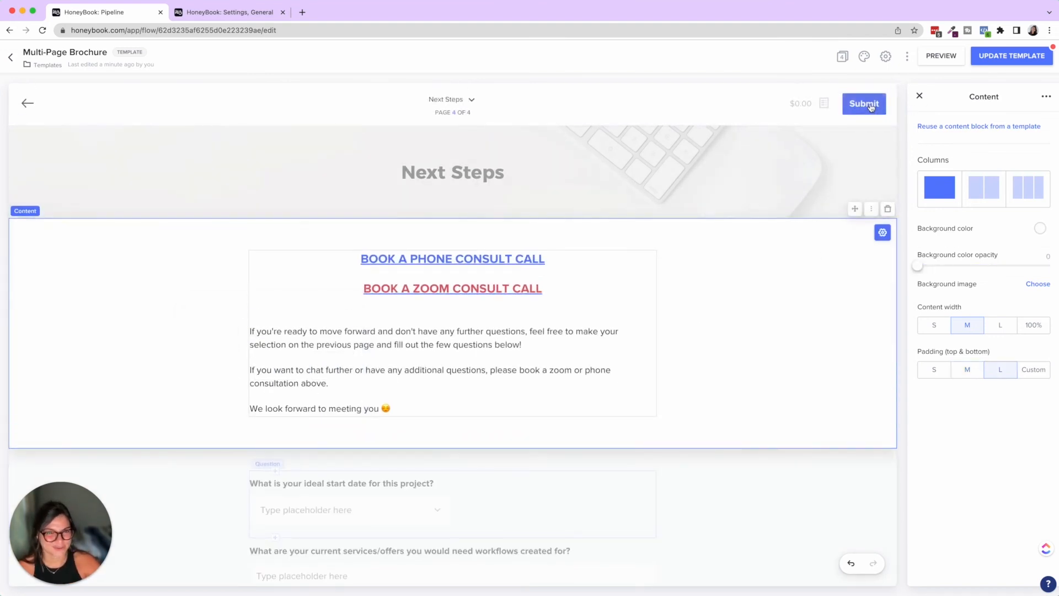
# Step: Open the Next Steps page's Submit button settings, try "kxnjvknxkjdvnjk" as the button text, and undo the last edits
pyautogui.click(871, 107)
pyautogui.doubleClick(960, 221)
pyautogui.write('kxnjvknxkjdvnjk')
pyautogui.press('BackSpace')
pyautogui.press('BackSpace')
pyautogui.press('BackSpace')
pyautogui.press('BackSpace')
pyautogui.press('BackSpace')
pyautogui.press('BackSpace')
pyautogui.press('BackSpace')
pyautogui.press('BackSpace')
pyautogui.press('BackSpace')
pyautogui.press('BackSpace')
pyautogui.press('BackSpace')
pyautogui.press('BackSpace')
pyautogui.press('BackSpace')
pyautogui.press('BackSpace')
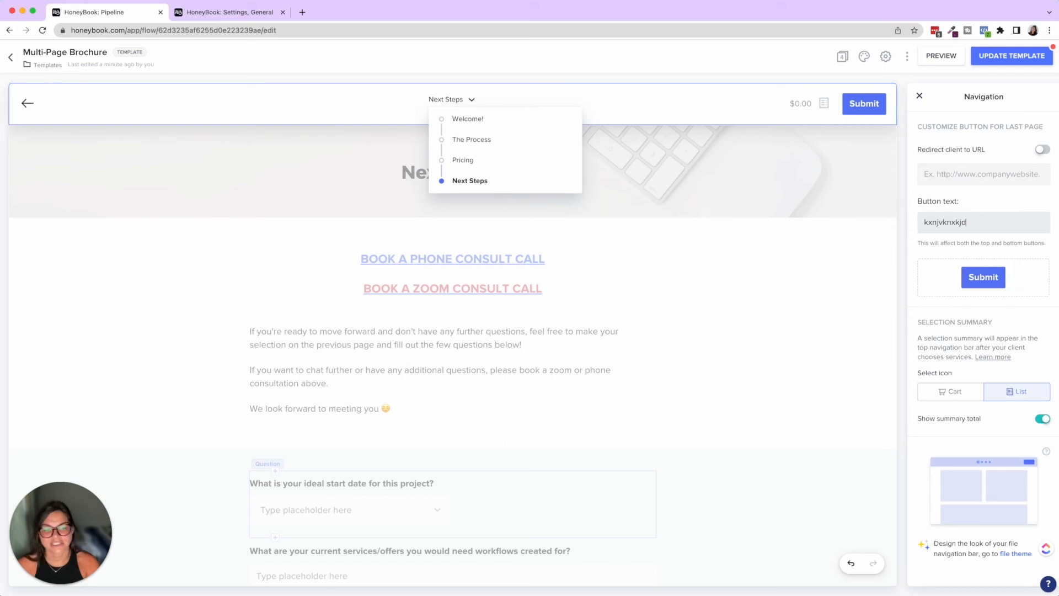
pyautogui.press('super+z')
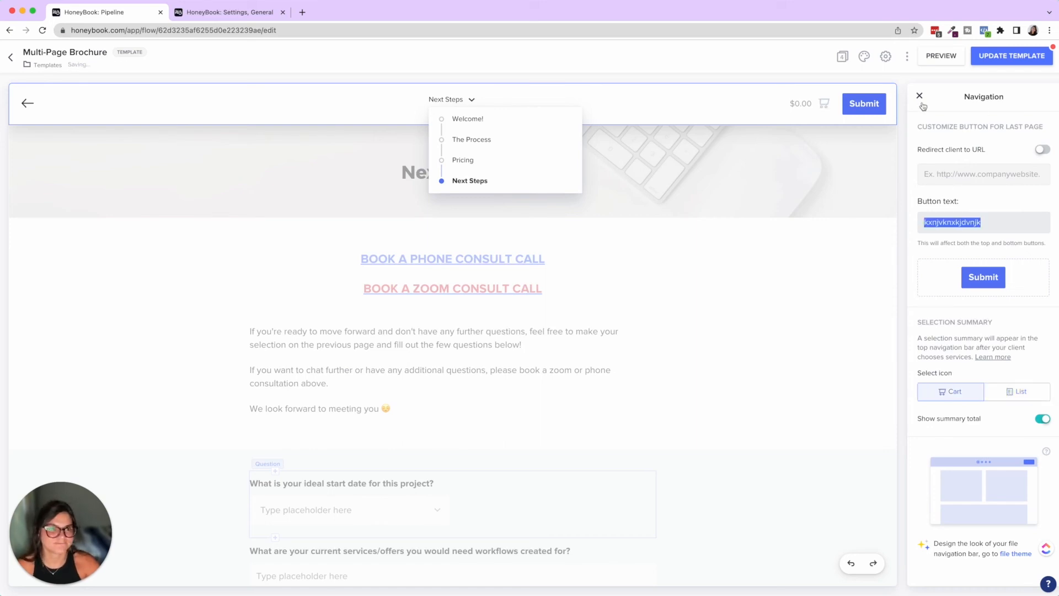
# Step: Close the navigation settings and look through the Welcome!, The Process, Pricing and Next Steps pages in order
pyautogui.click(919, 96)
pyautogui.click(1000, 122)
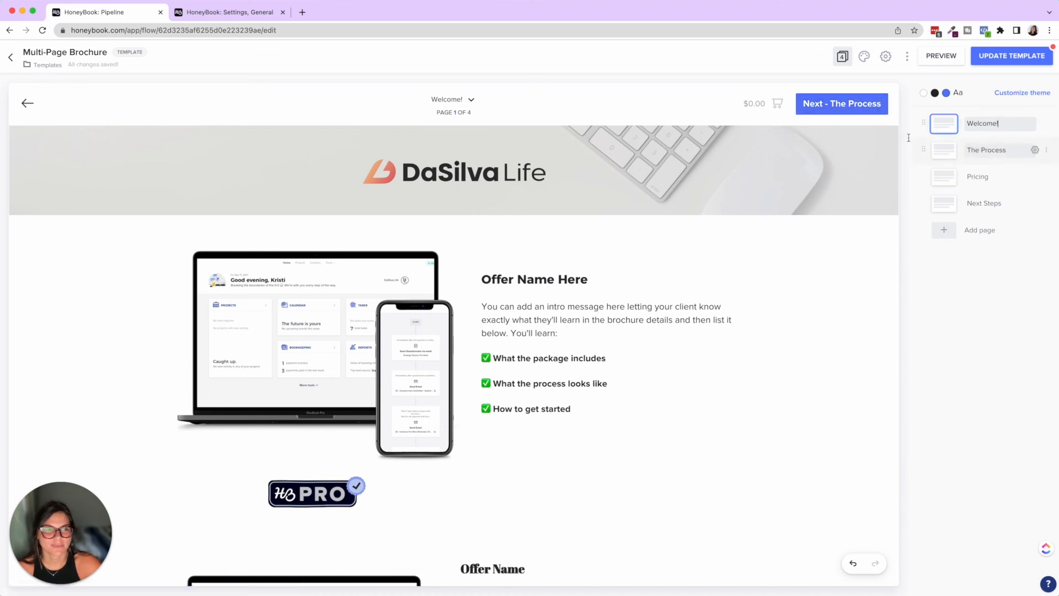
pyautogui.click(1000, 153)
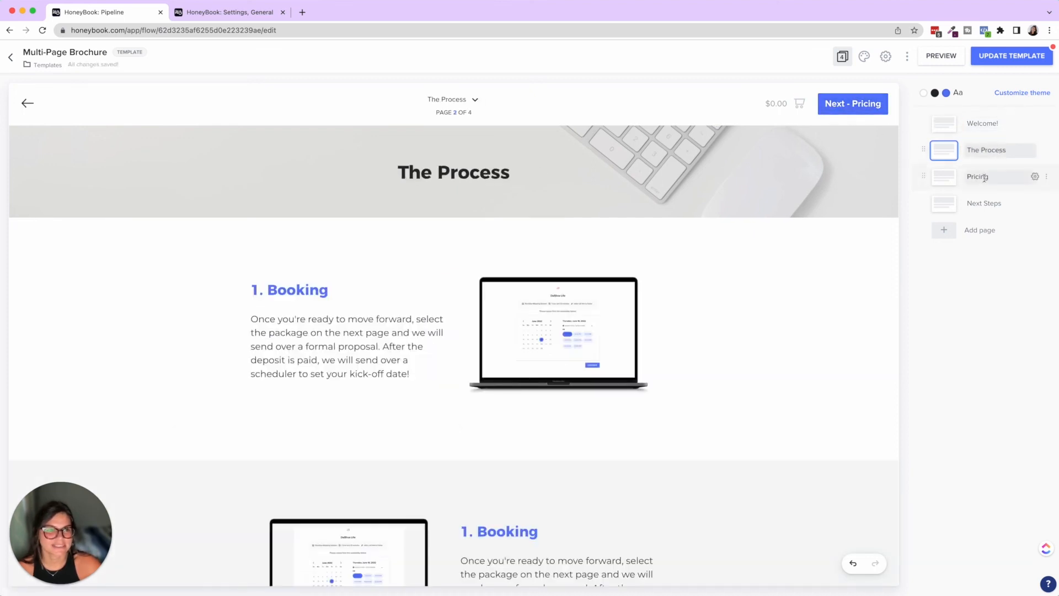
pyautogui.click(977, 176)
pyautogui.click(993, 203)
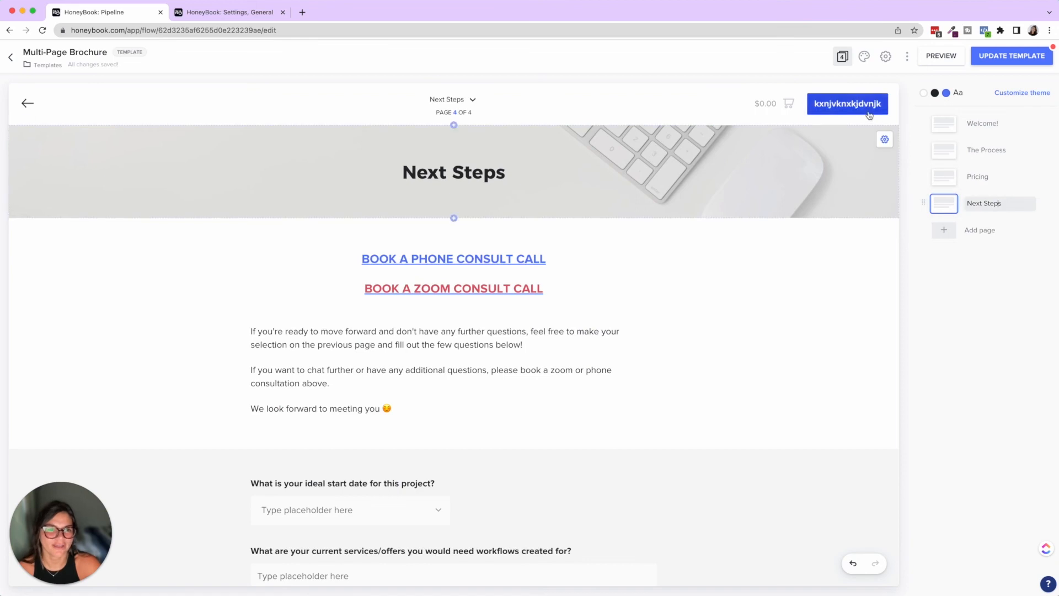
# Step: Set the last page's button text to "Submit" and close the navigation settings
pyautogui.click(871, 109)
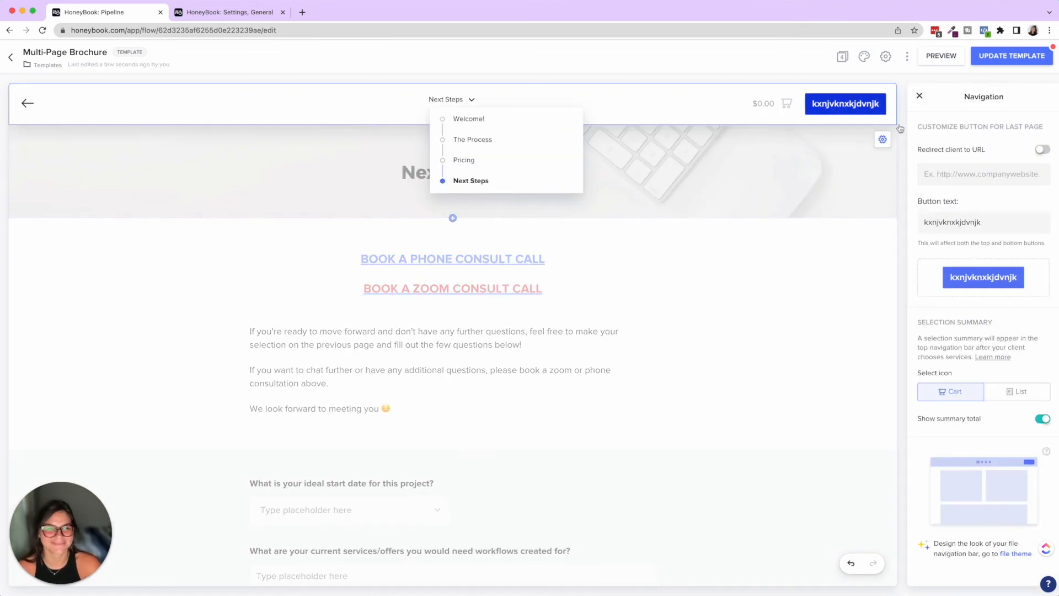
pyautogui.moveTo(984, 222); pyautogui.dragTo(907, 224)
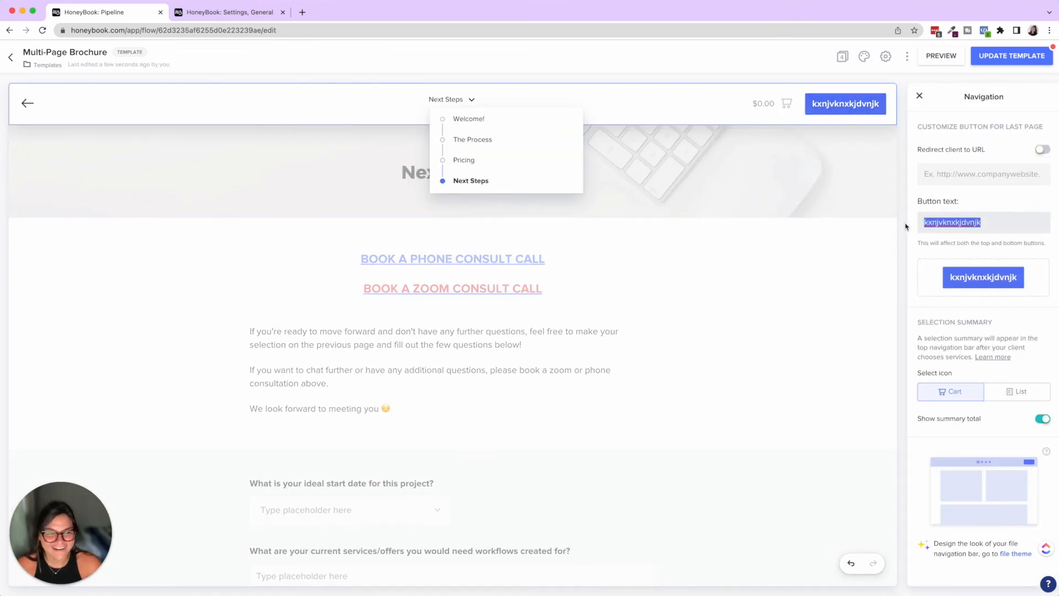
pyautogui.write('Submit')
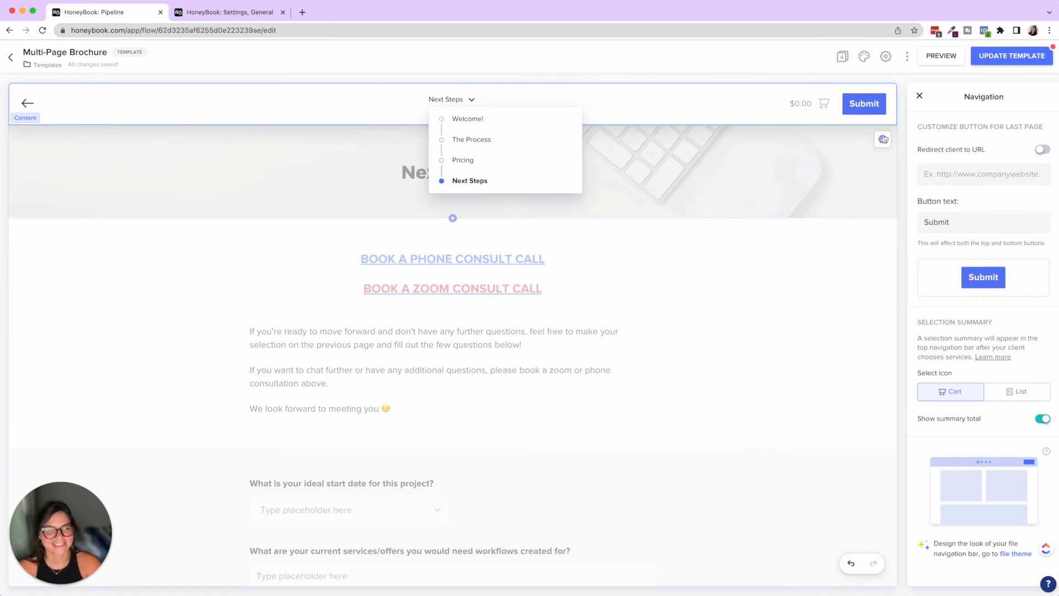
pyautogui.click(919, 95)
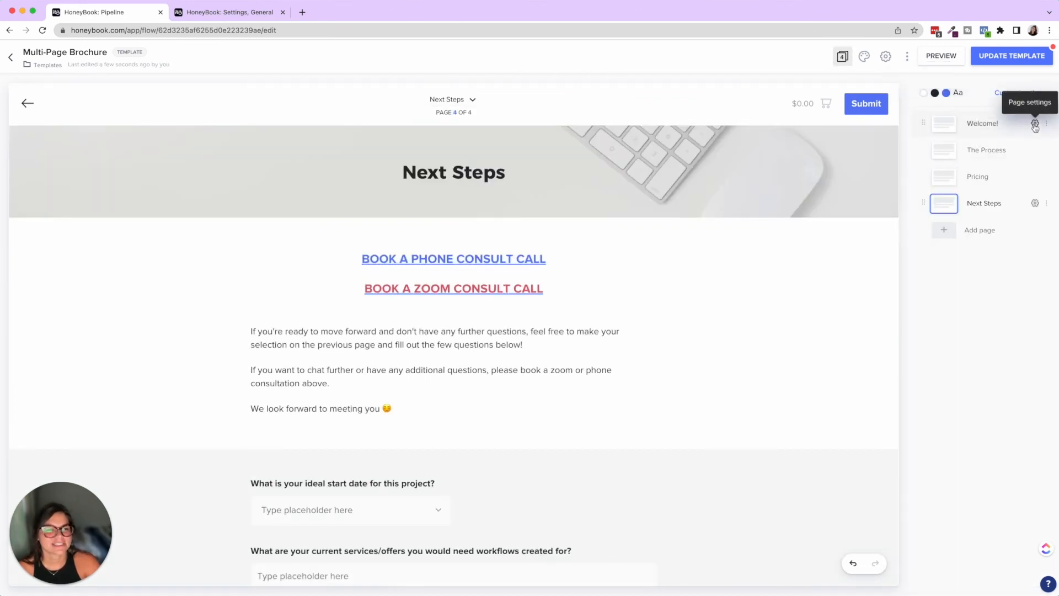
# Step: Check The Process page's settings and the theme customization options, closing both without changes
pyautogui.click(985, 123)
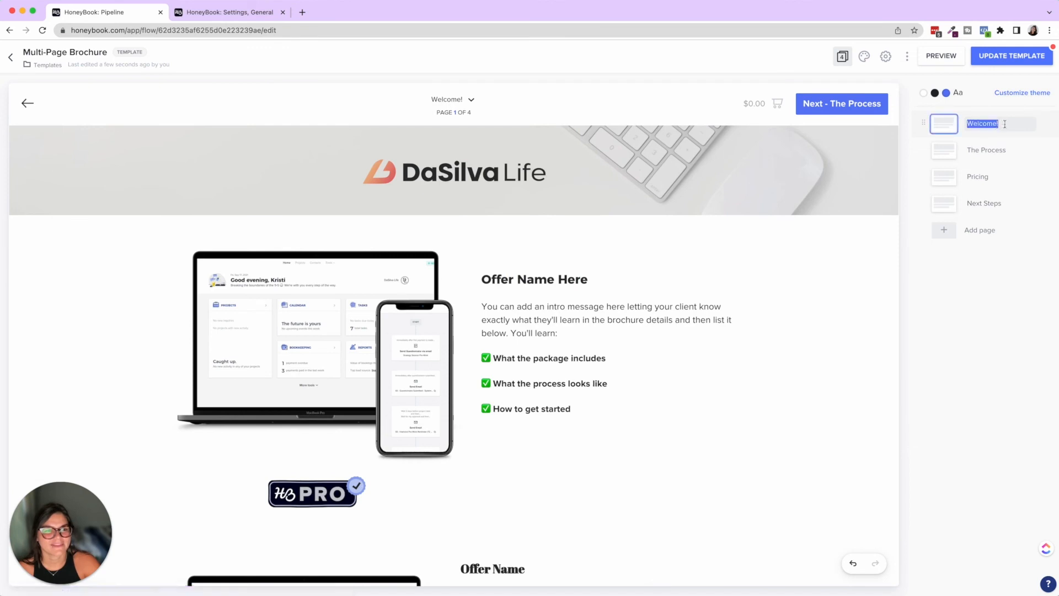
pyautogui.click(1036, 151)
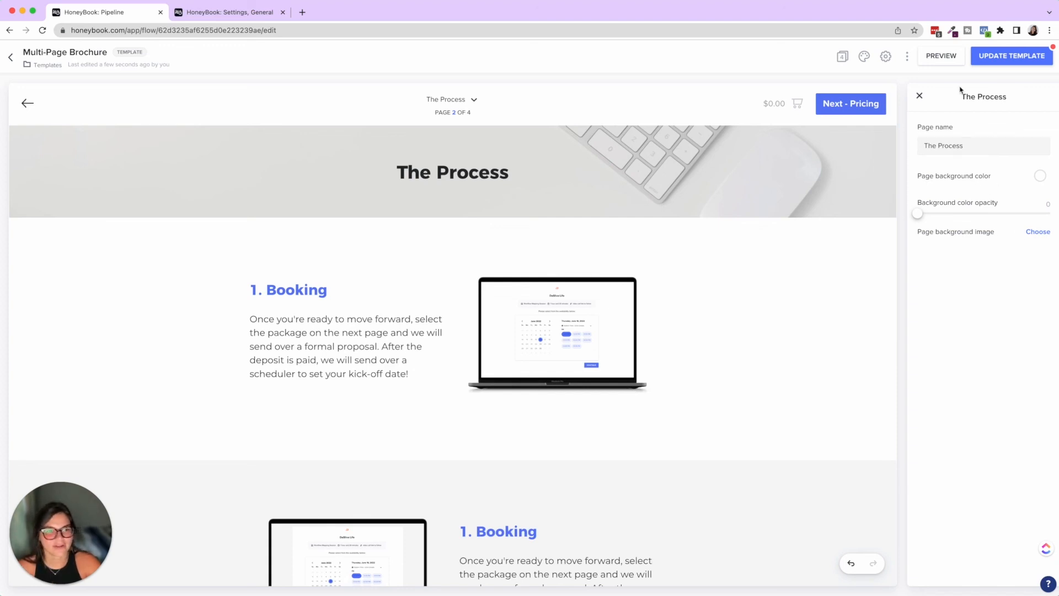
pyautogui.click(920, 97)
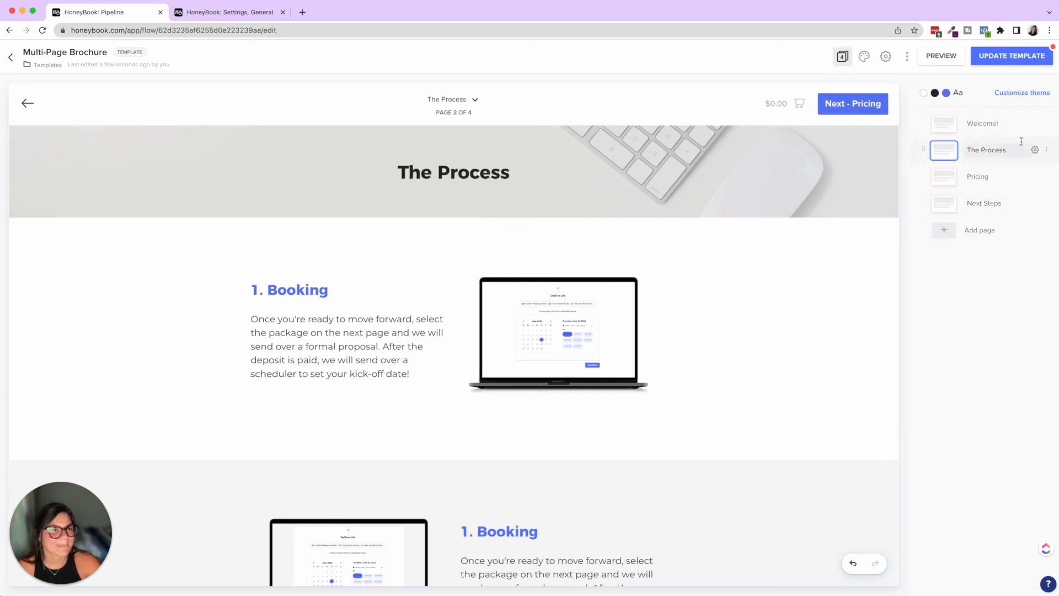
pyautogui.click(1019, 94)
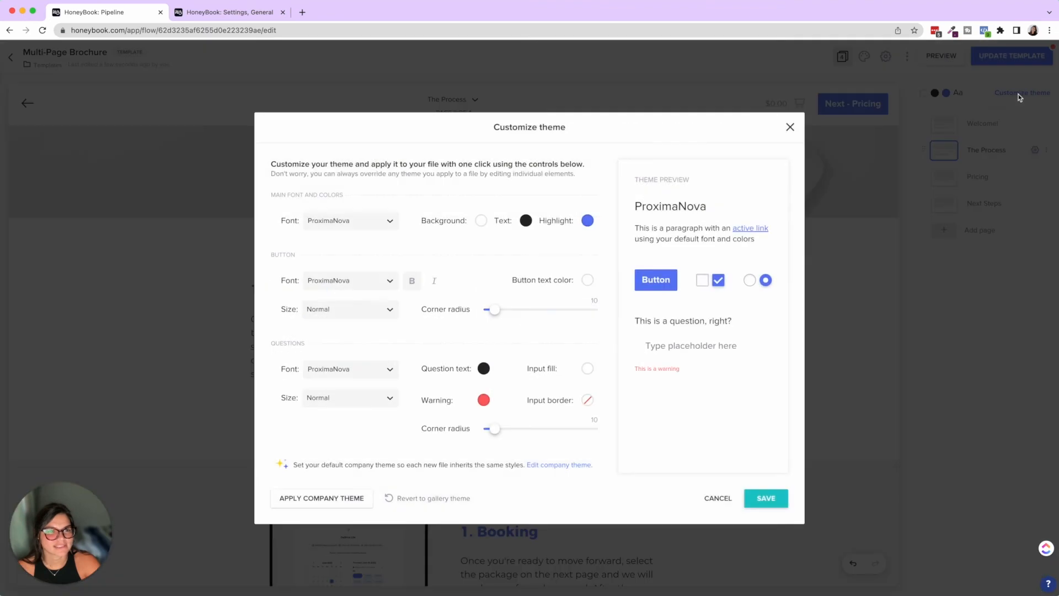
pyautogui.click(790, 127)
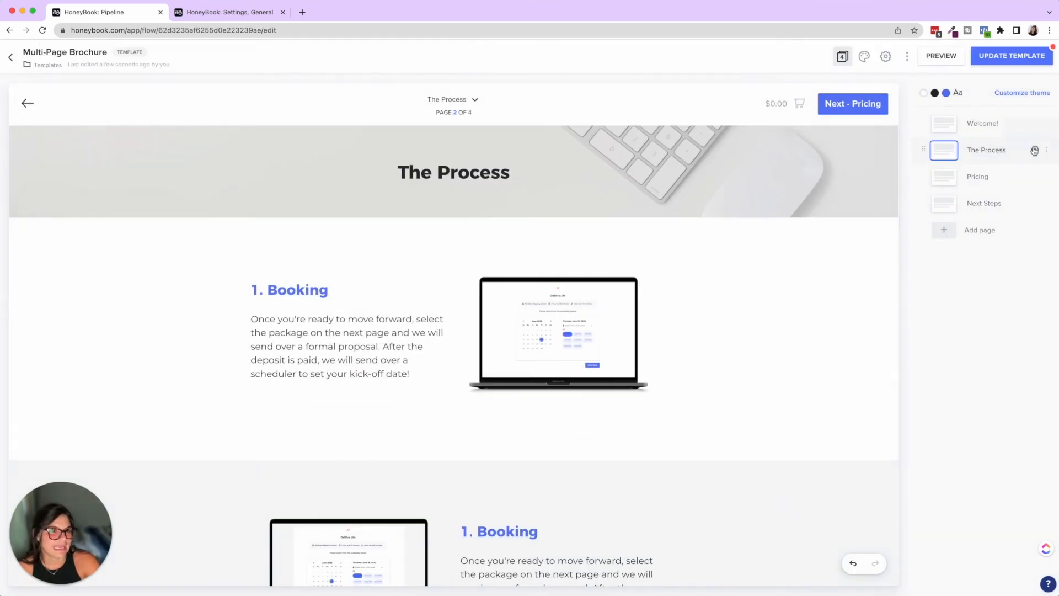
# Step: Return to the Welcome! page and inspect the navigation settings of its "Next - The Process" button
pyautogui.click(1000, 150)
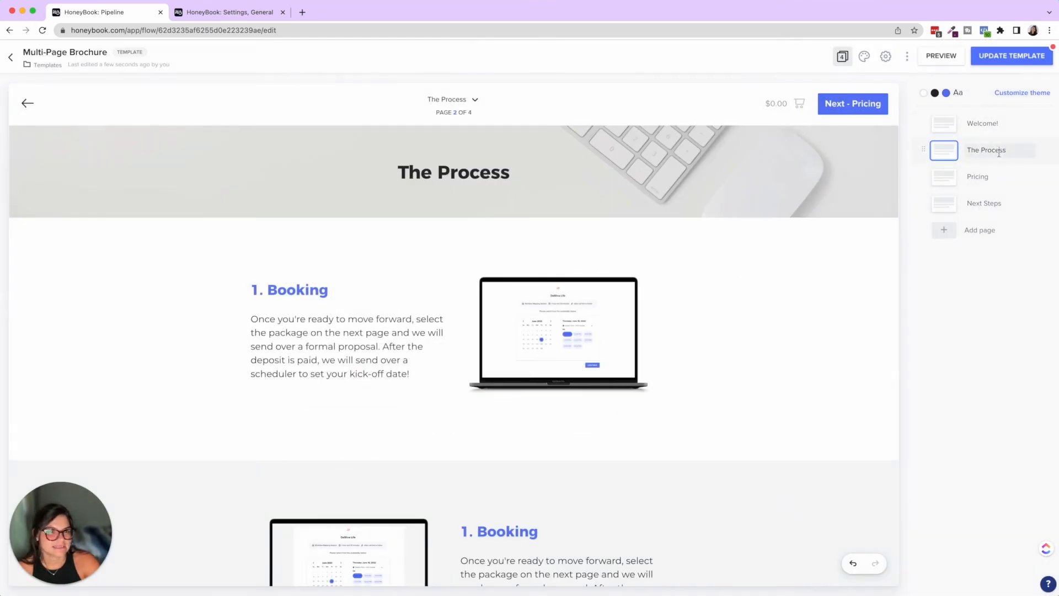
pyautogui.click(983, 128)
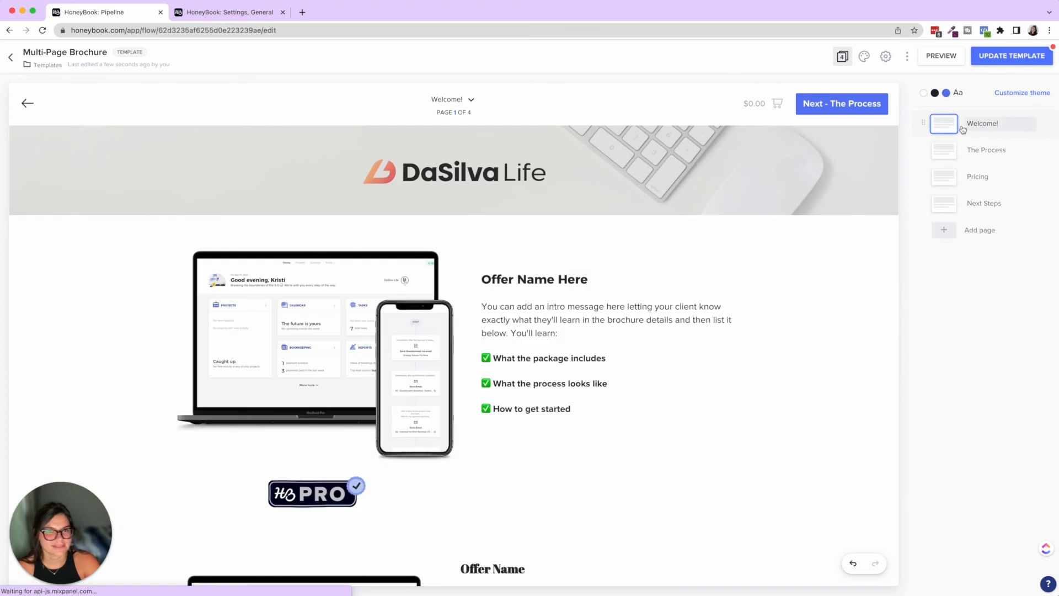
pyautogui.click(855, 107)
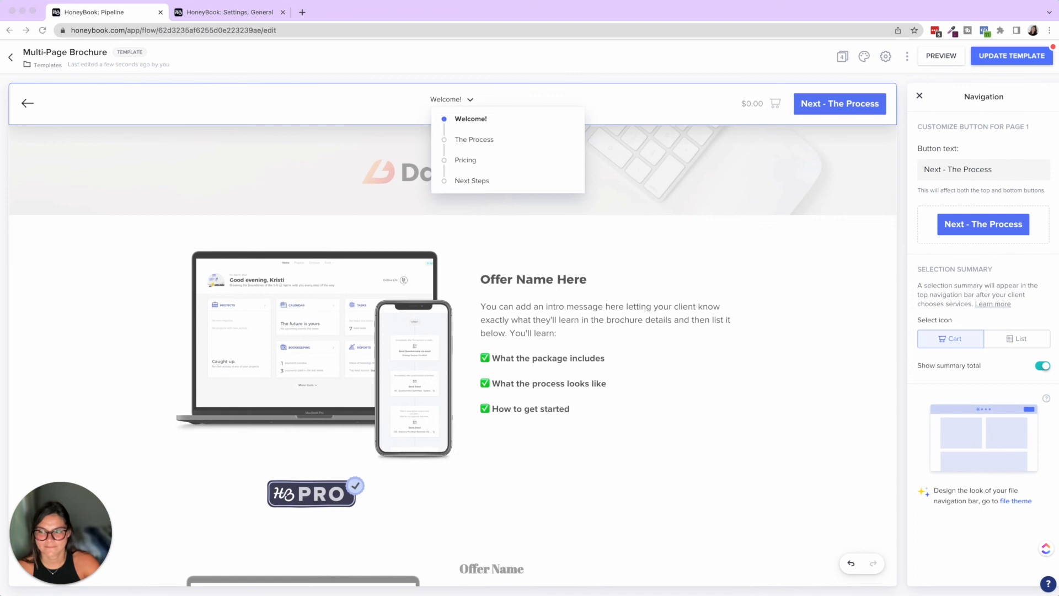
# Step: Replace the Welcome! page's "Offer Name Here" content block with the header block reused from the Happiness Survey template
pyautogui.click(611, 246)
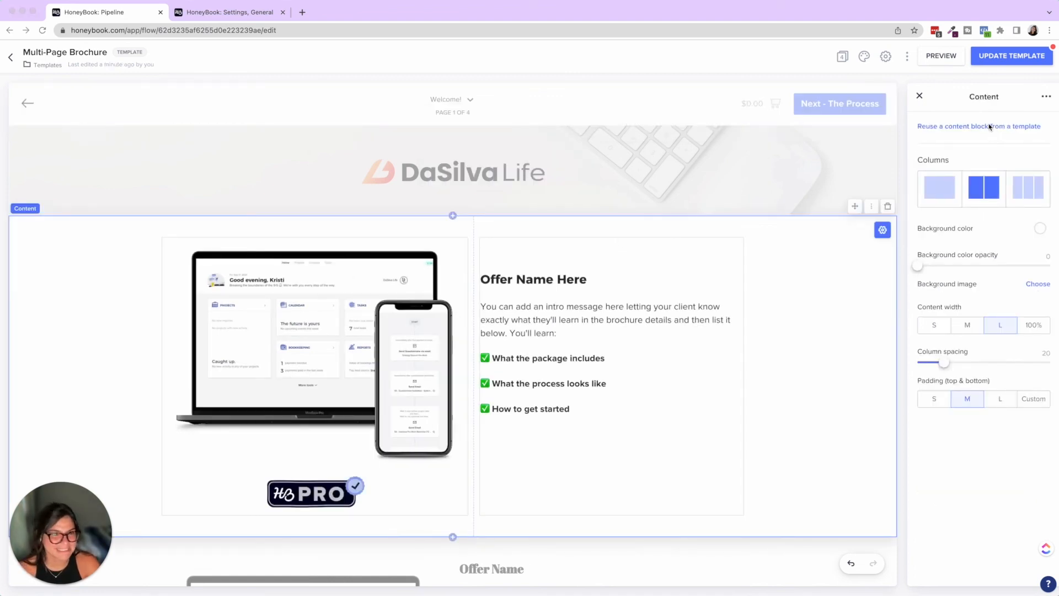
pyautogui.click(959, 128)
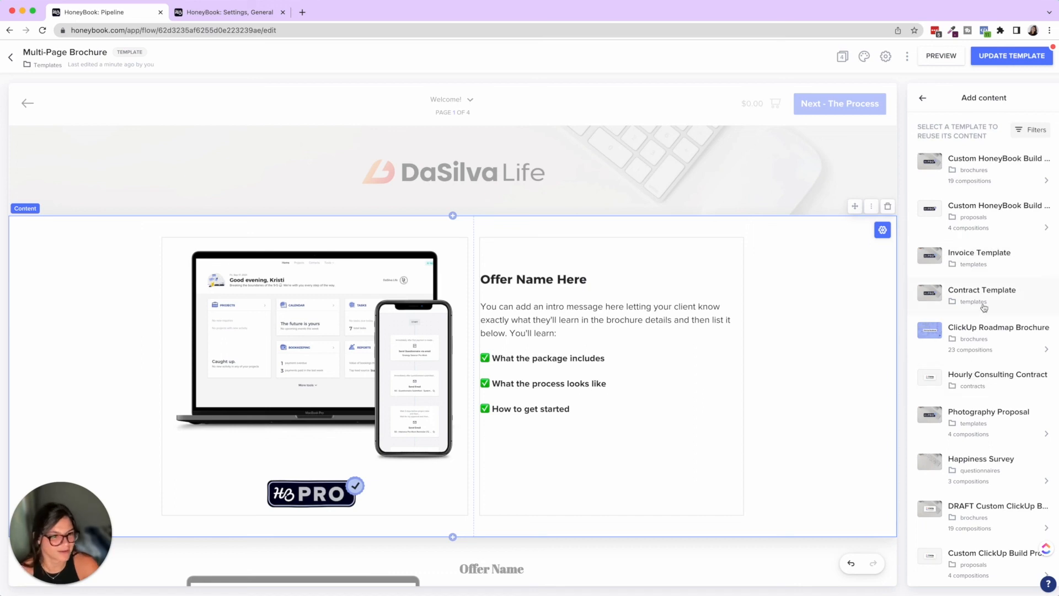
pyautogui.click(975, 471)
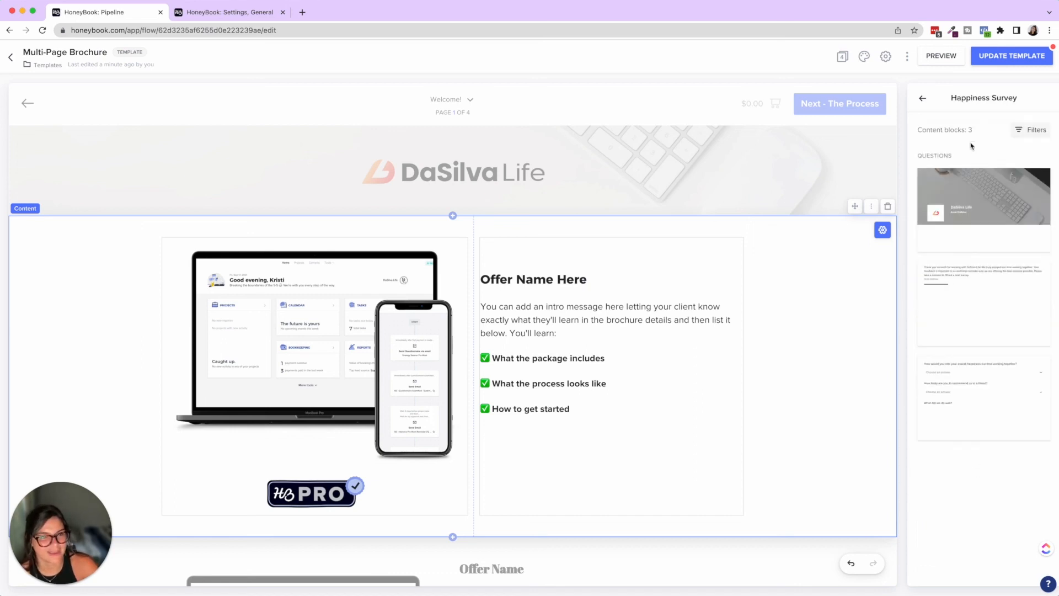
pyautogui.click(981, 187)
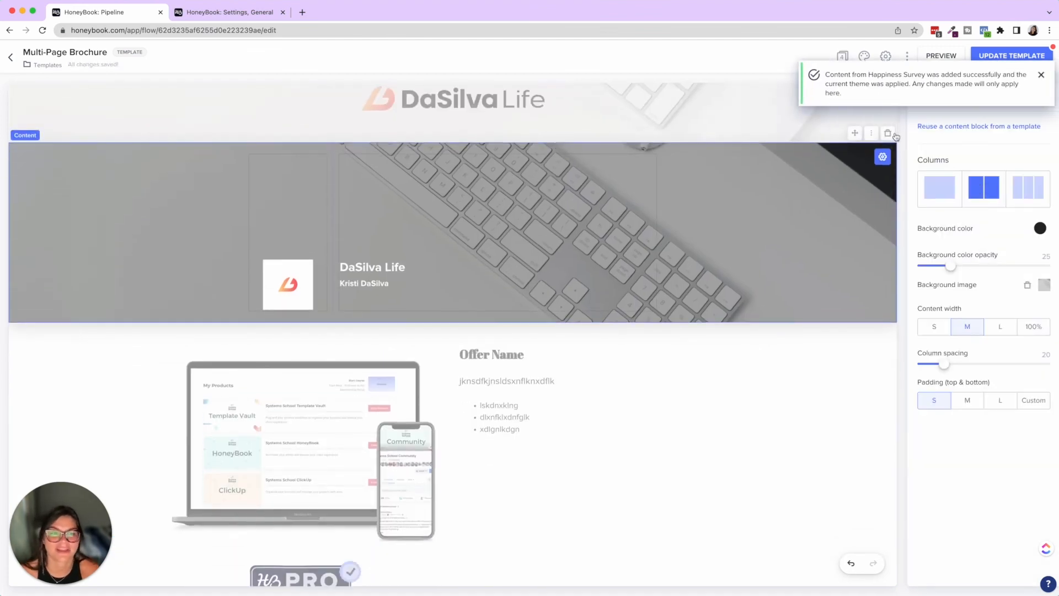
# Step: Delete the reused header block from the Welcome! page, then open and close that page's settings
pyautogui.click(888, 133)
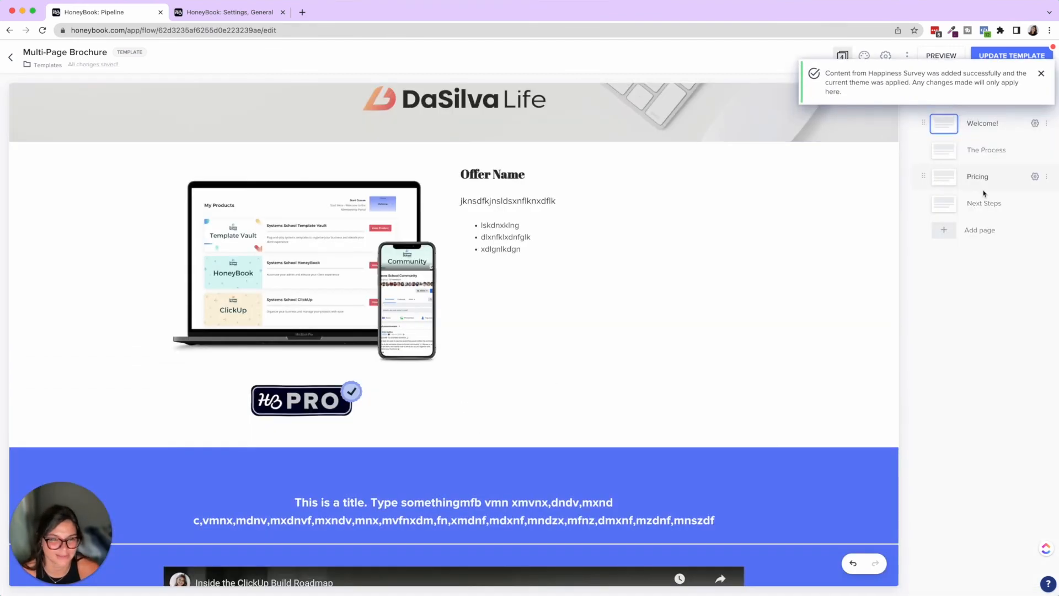
pyautogui.click(1036, 124)
pyautogui.click(919, 96)
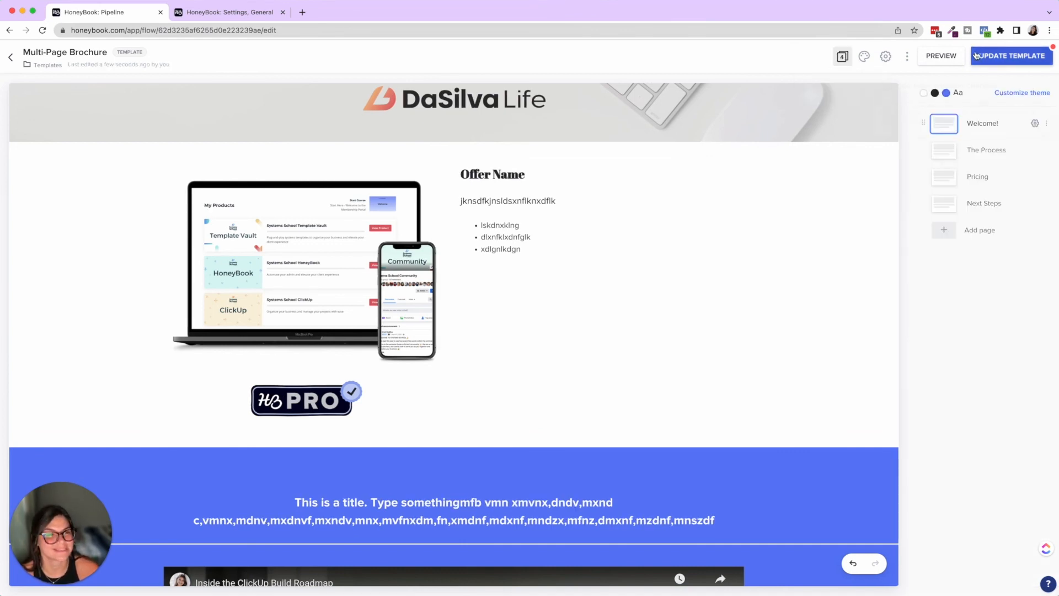
# Step: Review the file's title, thumbnail, security, redirect URL, expiration and service block settings, and exit without saving
pyautogui.moveTo(995, 58)
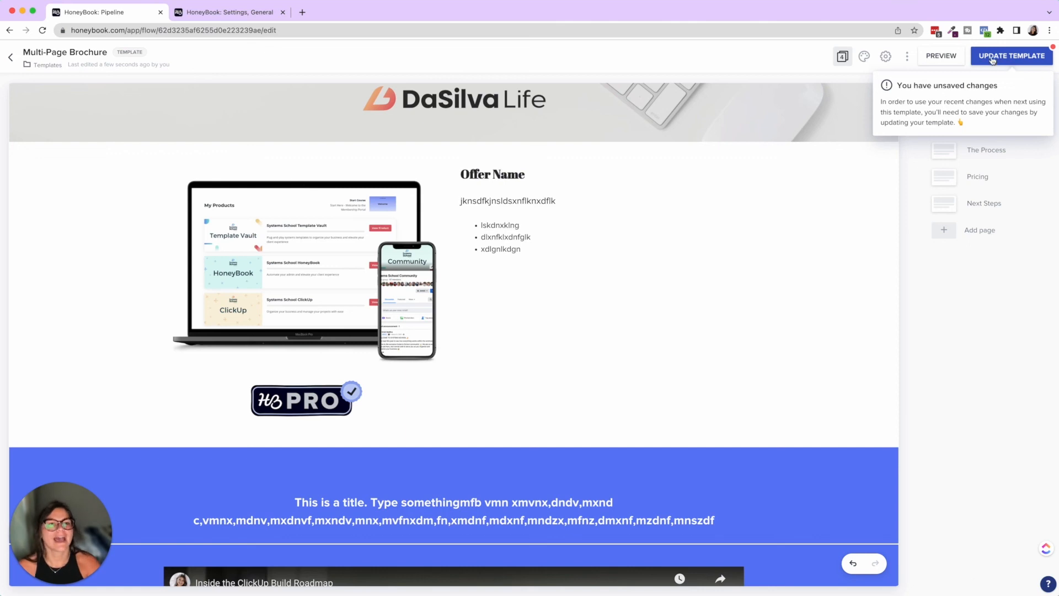
pyautogui.click(886, 57)
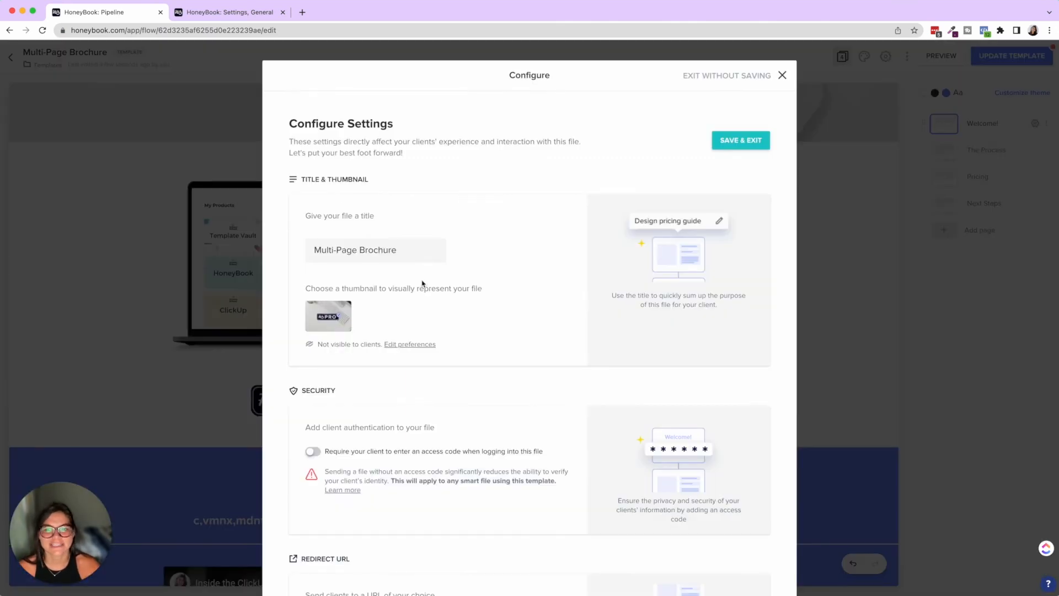
pyautogui.scroll(-2, 421, 284)
pyautogui.moveTo(342, 271)
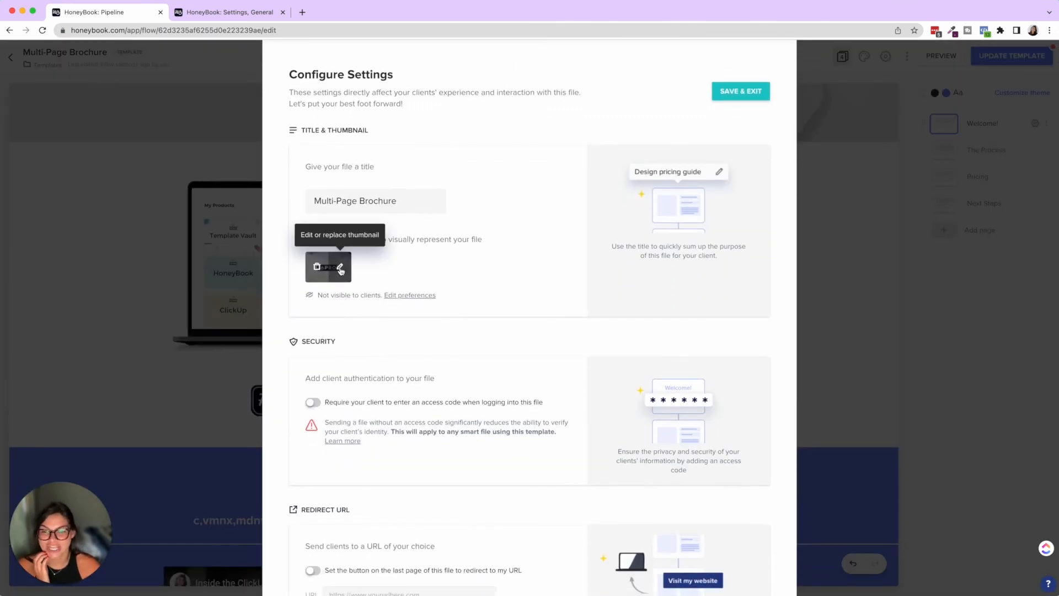
pyautogui.scroll(-3, 341, 270)
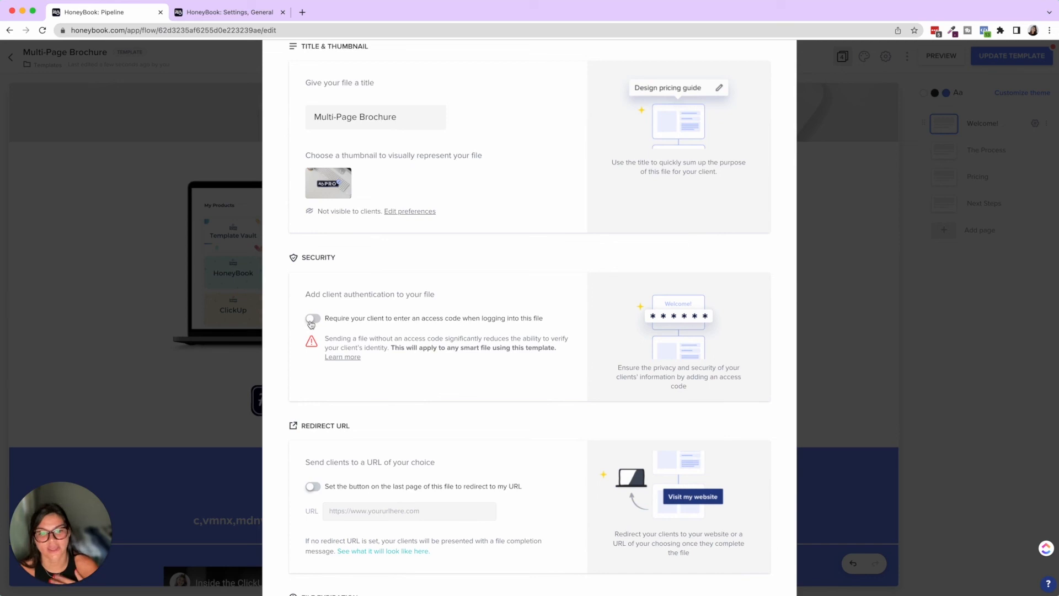
pyautogui.scroll(-6, 314, 326)
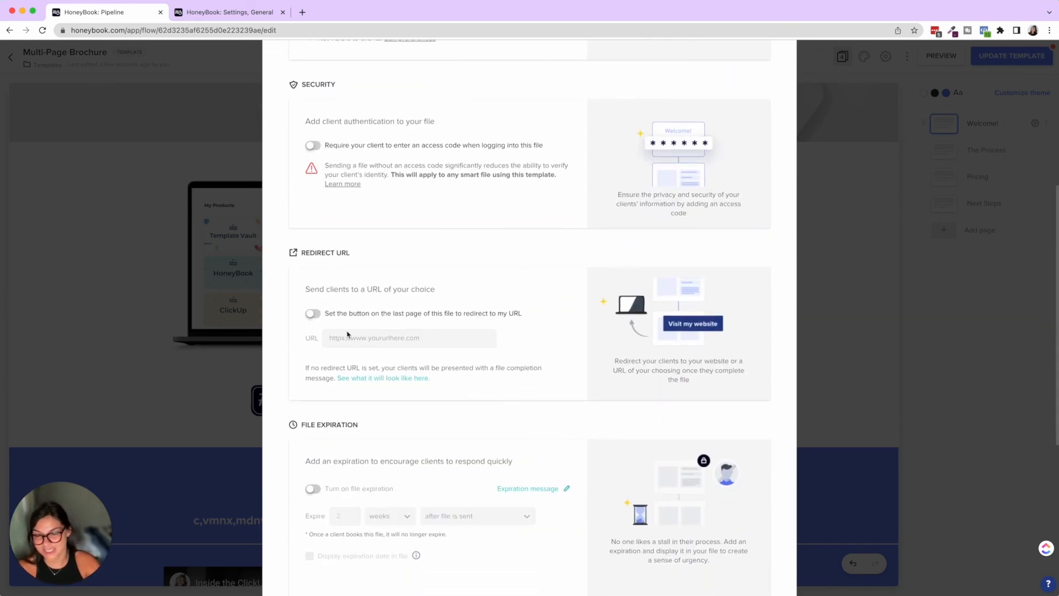
pyautogui.scroll(-1, 402, 339)
pyautogui.scroll(-1, 402, 340)
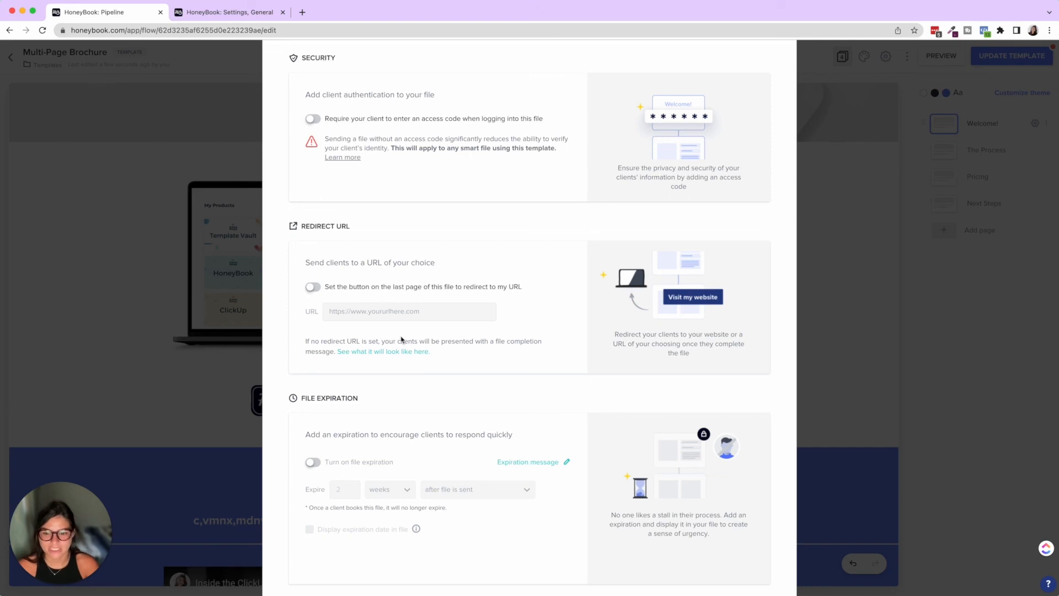
pyautogui.scroll(-5, 402, 340)
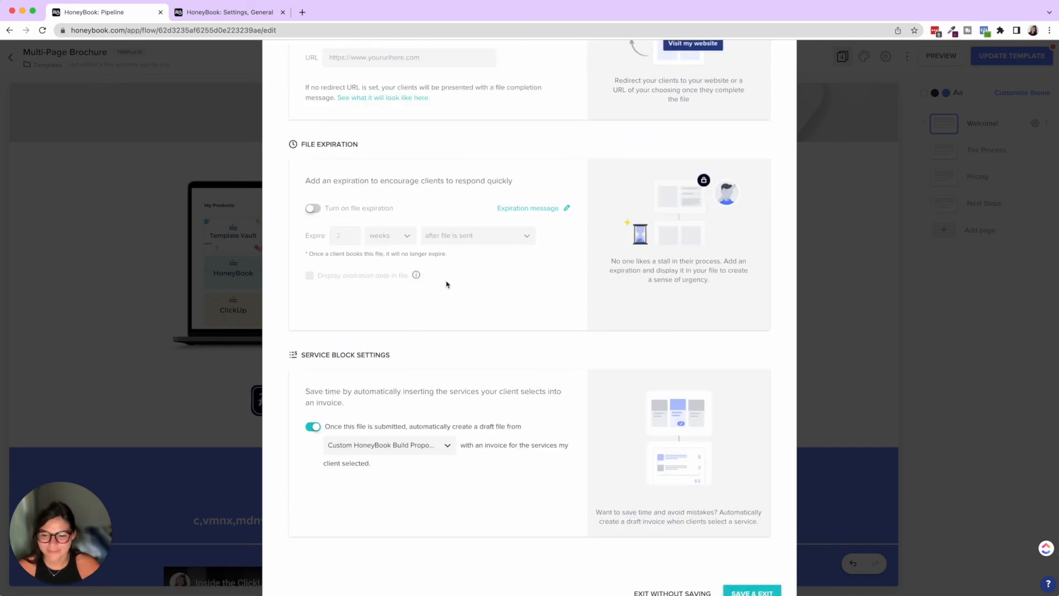
pyautogui.scroll(-2, 447, 285)
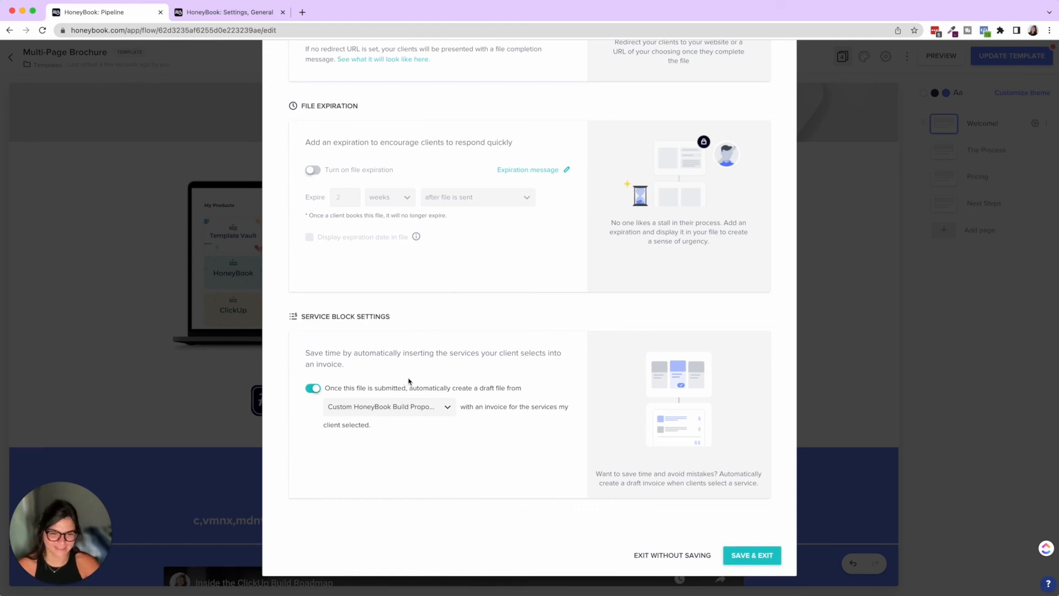
pyautogui.click(669, 557)
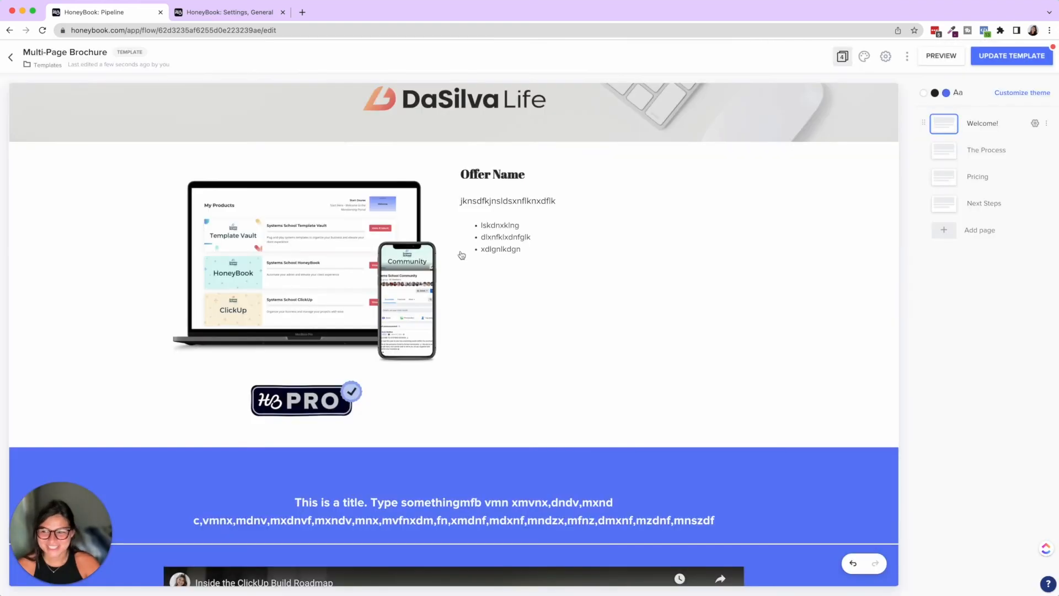